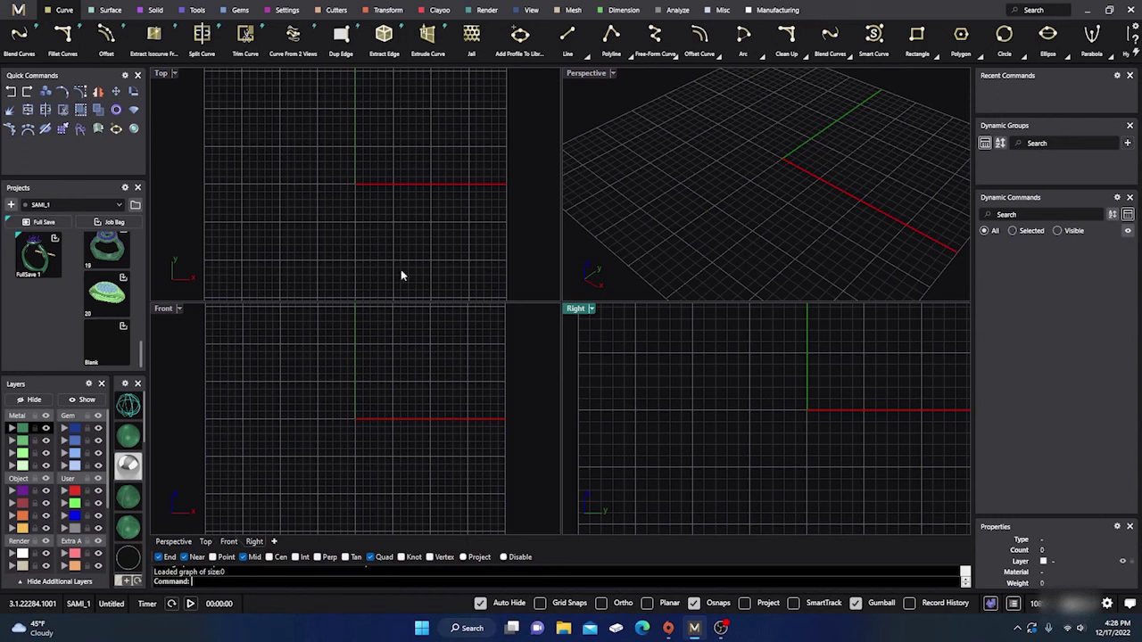
# - Create a US size 7 ring rail
pyautogui.click(197, 12)
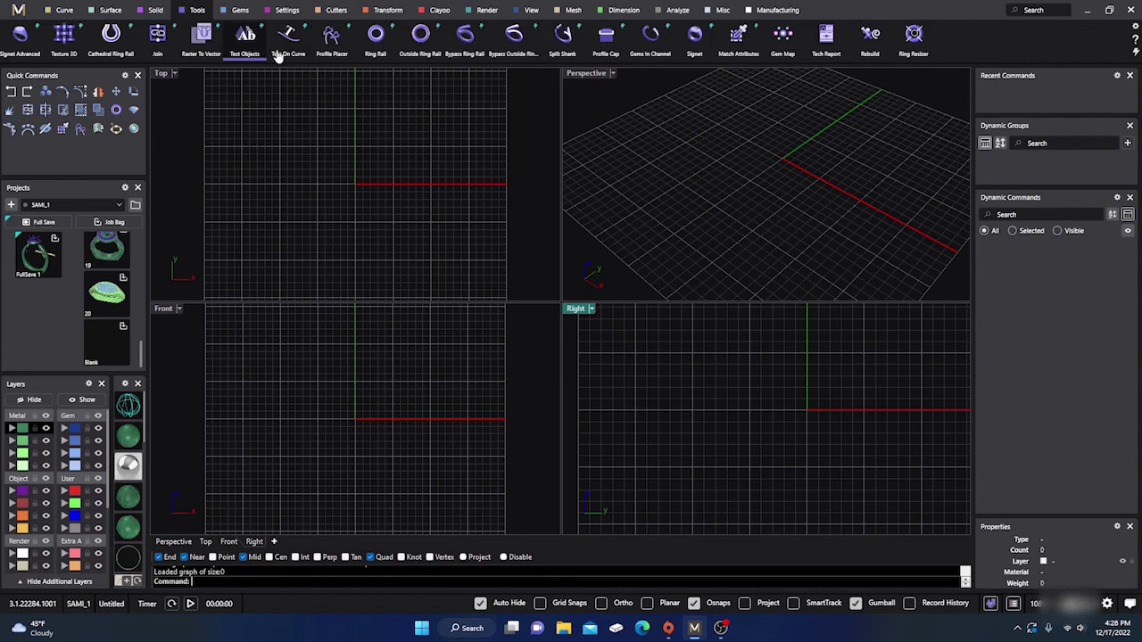
pyautogui.click(374, 37)
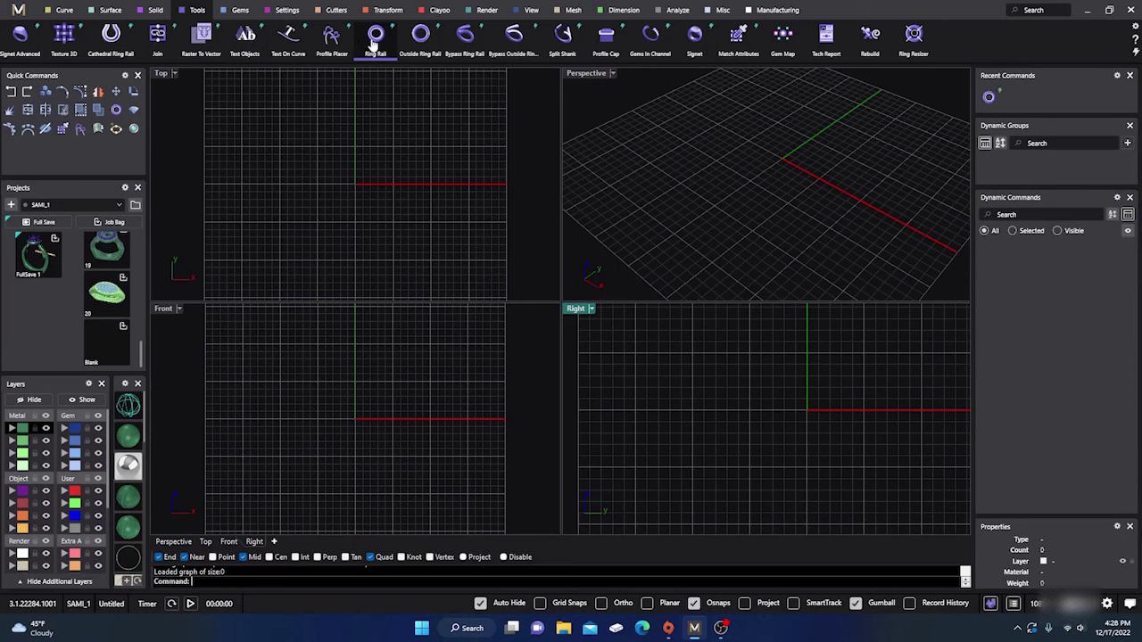
pyautogui.rightClick(323, 142)
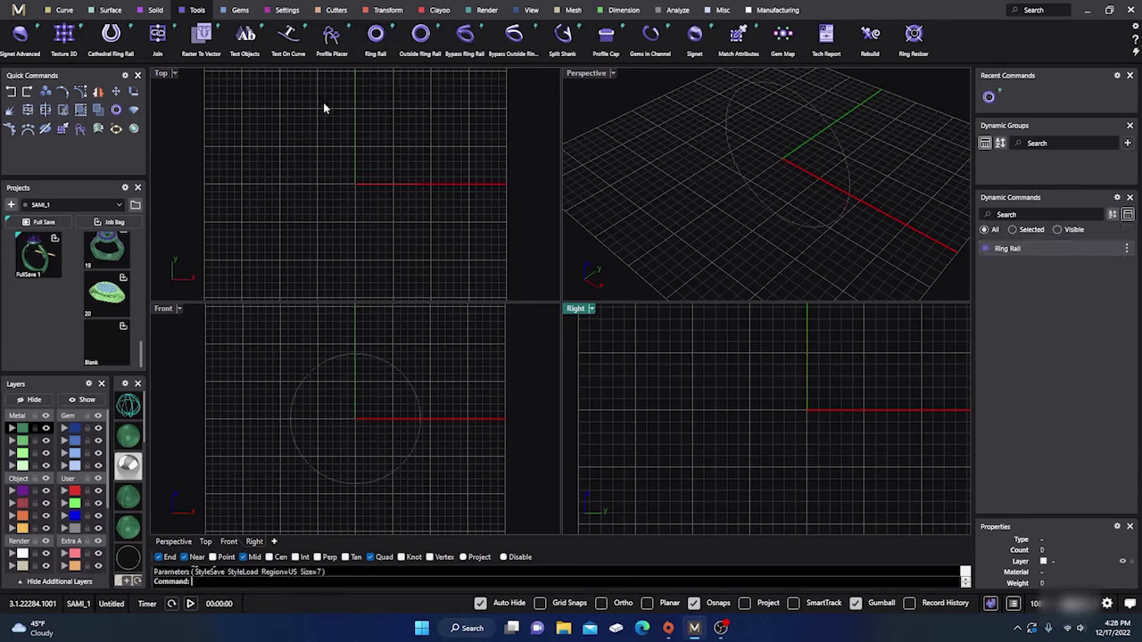
# - Start an outside ring rail around the finger rail and give it the 02_EU rail shape
pyautogui.click(421, 35)
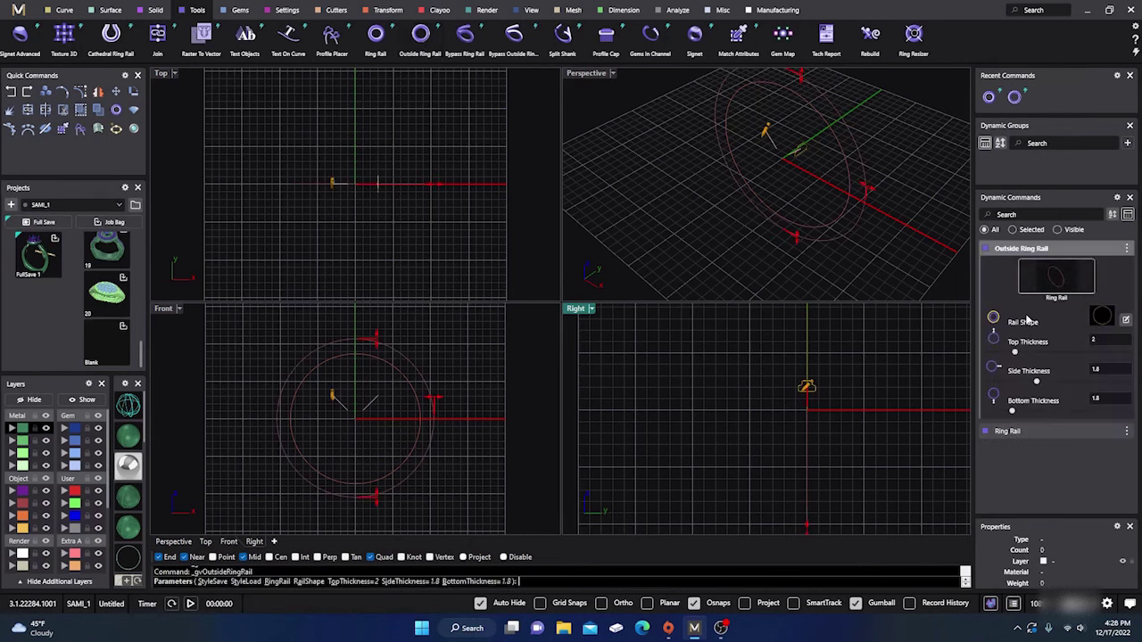
pyautogui.scroll(-2, 663, 249)
pyautogui.moveTo(662, 249); pyautogui.dragTo(708, 223, button='right')
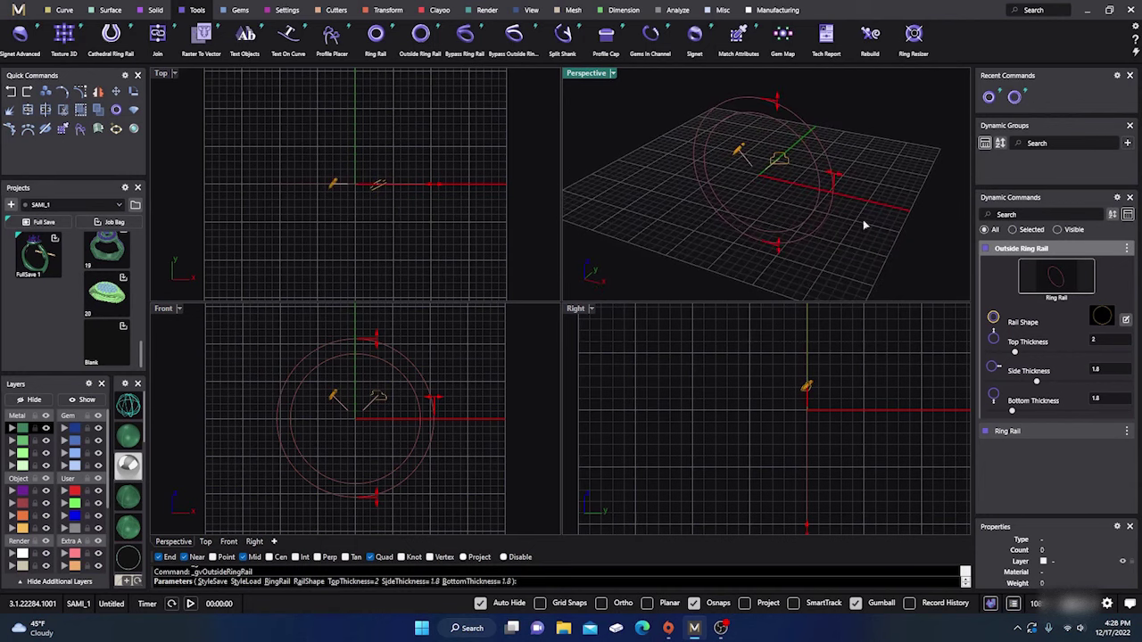
pyautogui.click(1103, 318)
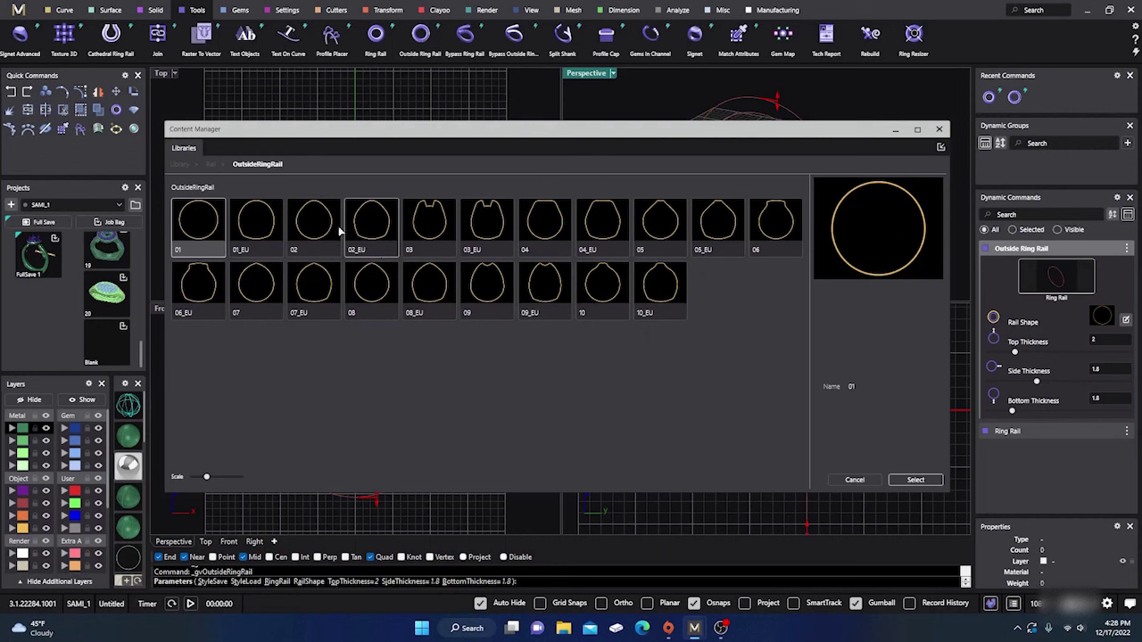
pyautogui.click(371, 228)
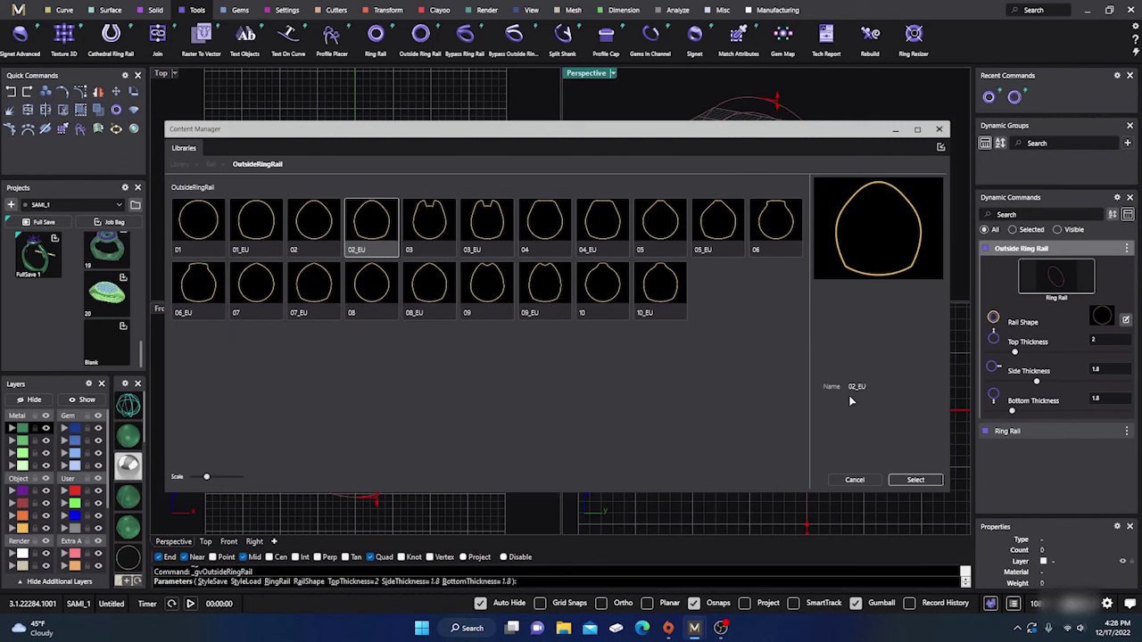
pyautogui.click(908, 479)
pyautogui.click(940, 131)
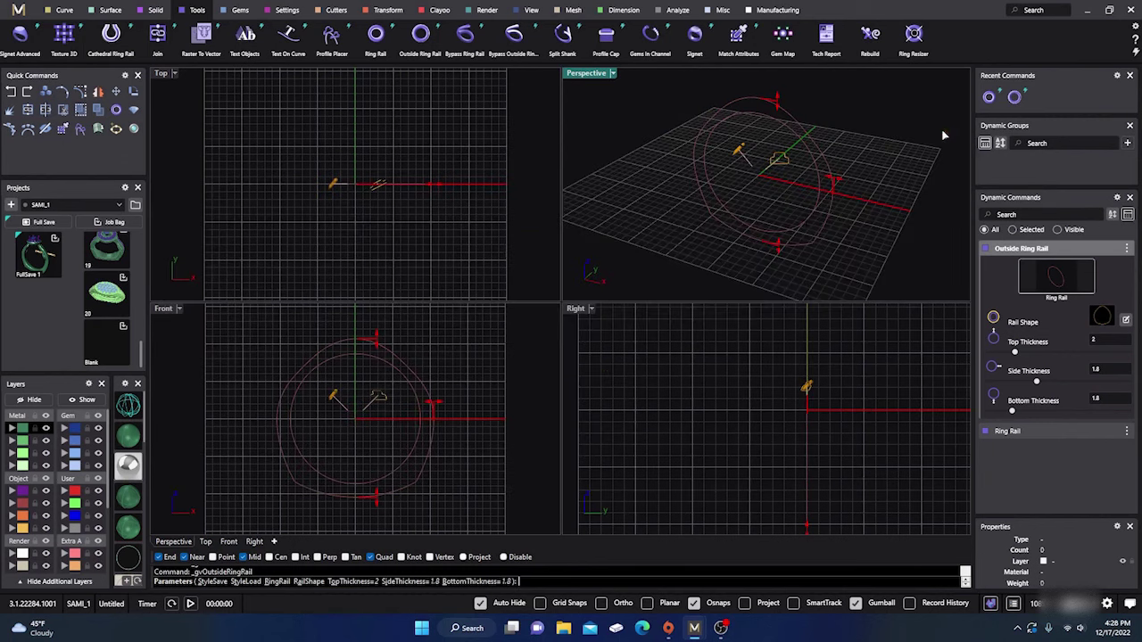
# - Set the outside rail's side thickness to 2.2 and its top thickness to 6, and finish the rail
pyautogui.moveTo(395, 427); pyautogui.dragTo(404, 451, button='right')
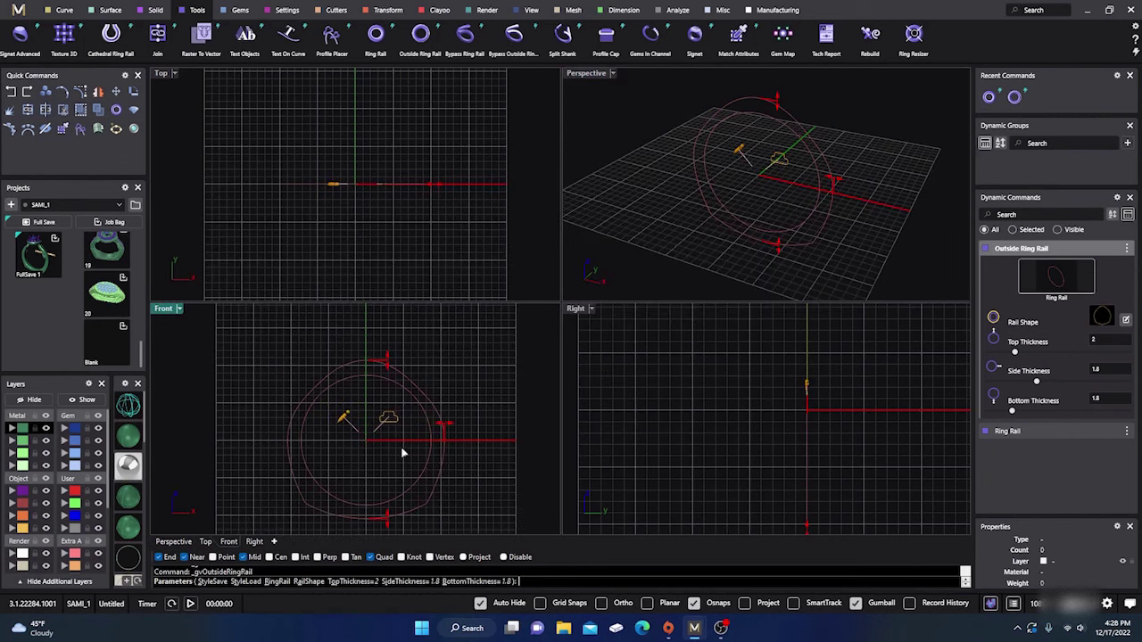
pyautogui.scroll(-4, 366, 388)
pyautogui.scroll(6, 393, 442)
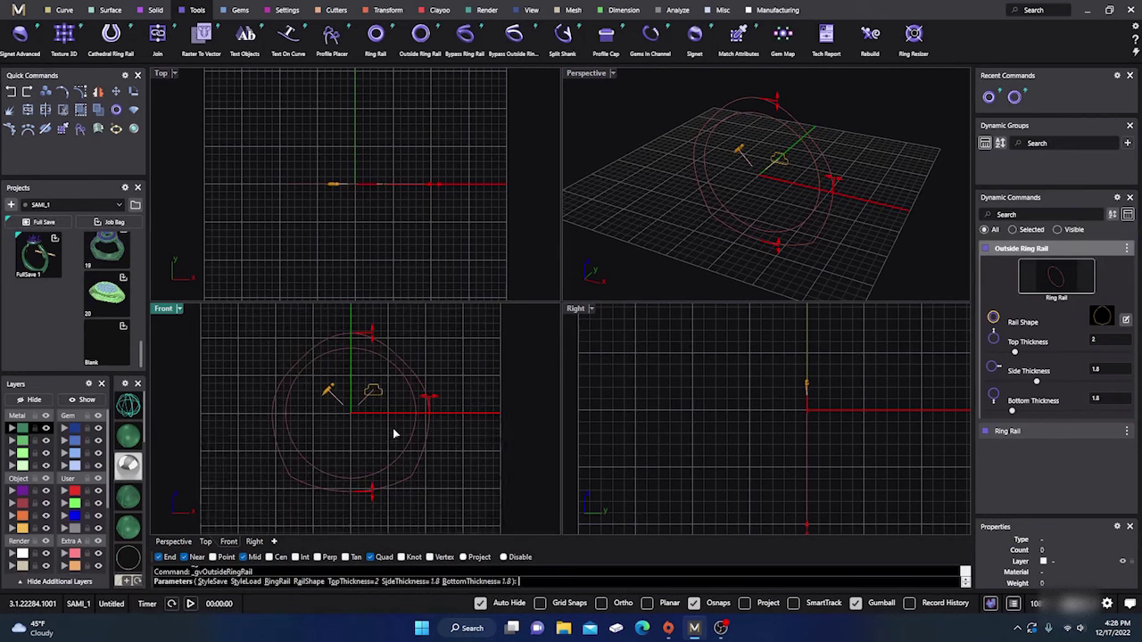
pyautogui.moveTo(438, 398); pyautogui.dragTo(442, 398)
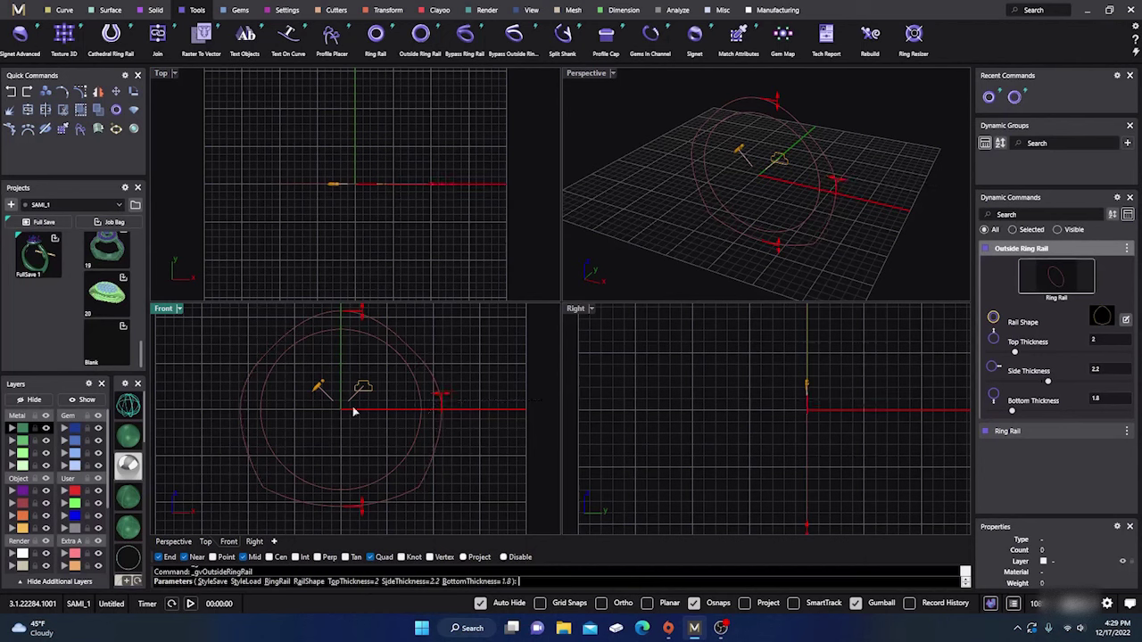
pyautogui.moveTo(379, 430); pyautogui.dragTo(382, 475, button='right')
pyautogui.moveTo(370, 359); pyautogui.dragTo(371, 323)
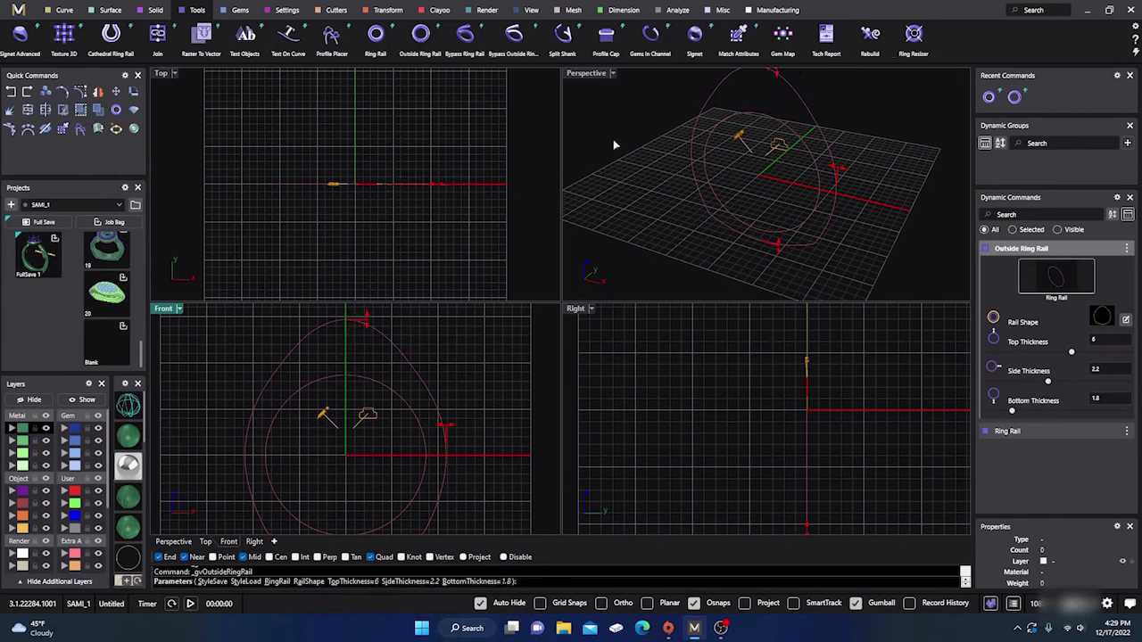
pyautogui.moveTo(613, 143); pyautogui.dragTo(737, 199, button='right')
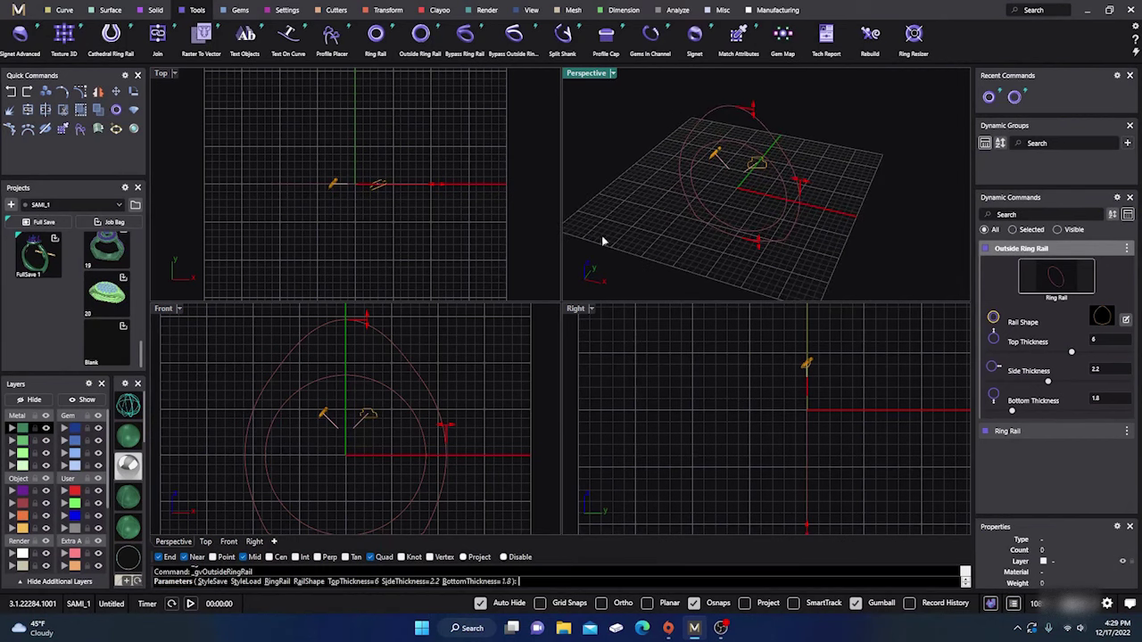
pyautogui.press('Return')
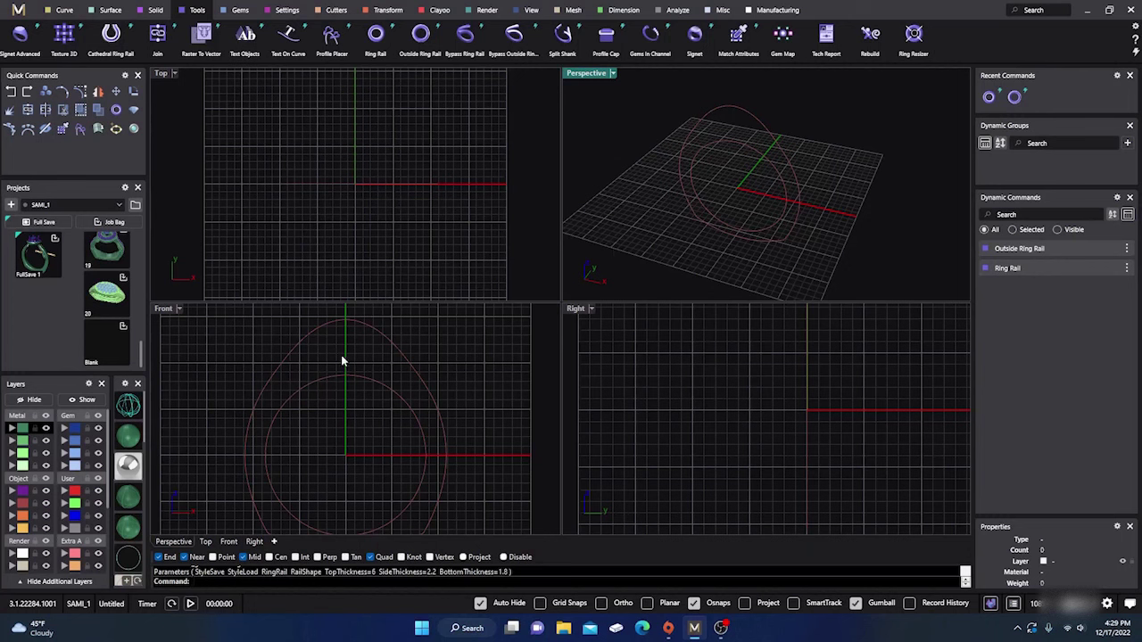
# - Place a round 6.40 mm gem on the ring rail with a Y offset of 4.1
pyautogui.click(239, 11)
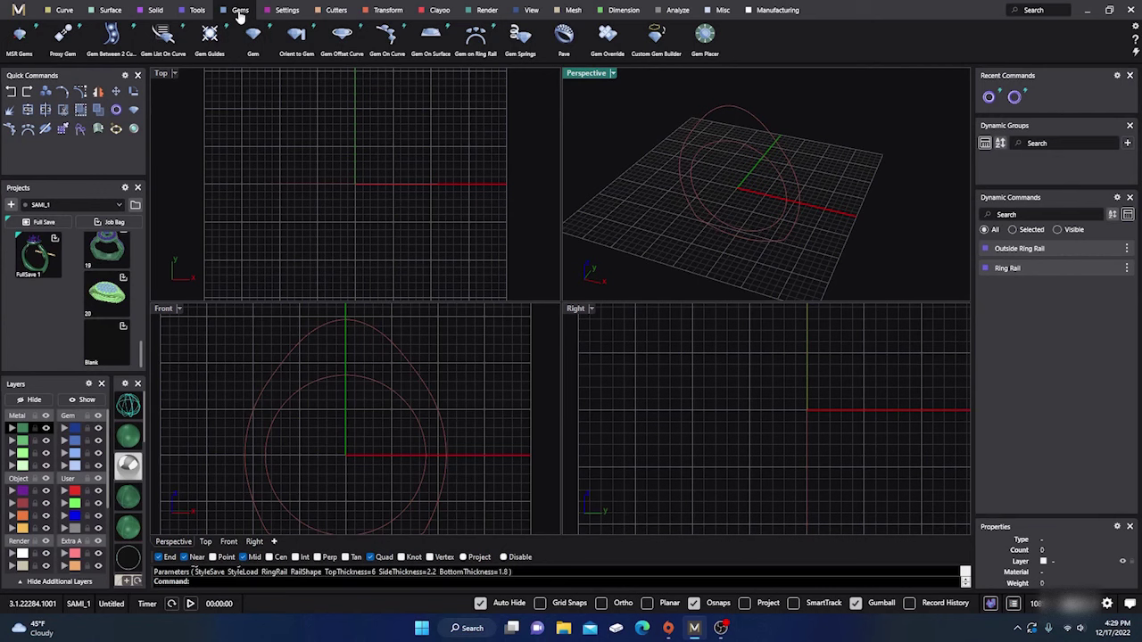
pyautogui.click(475, 43)
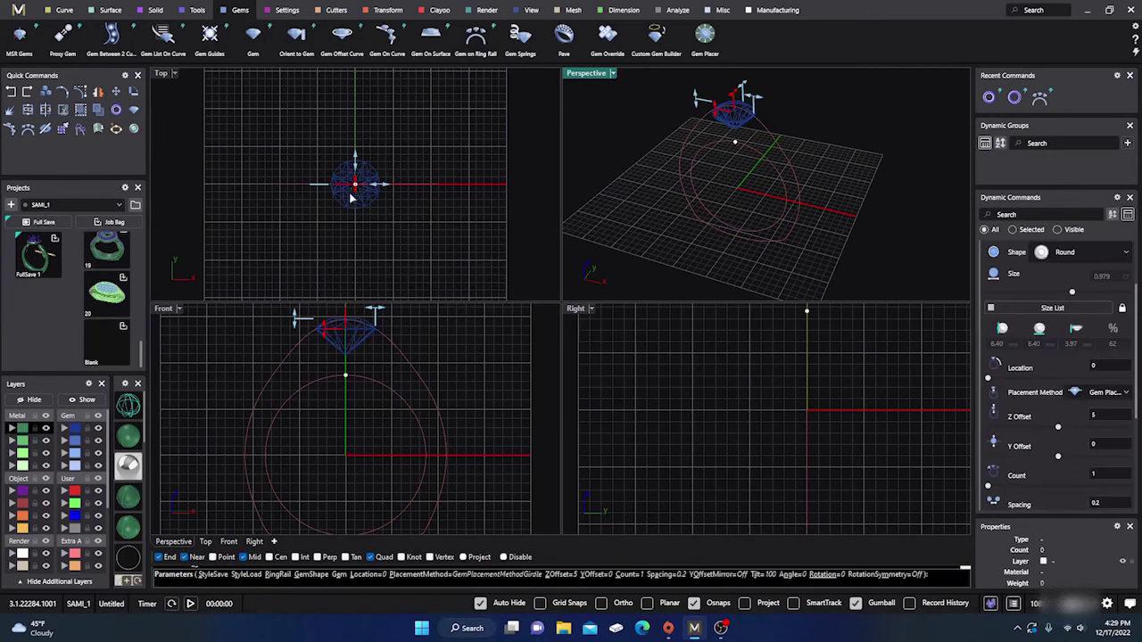
pyautogui.moveTo(313, 137); pyautogui.dragTo(328, 157, button='right')
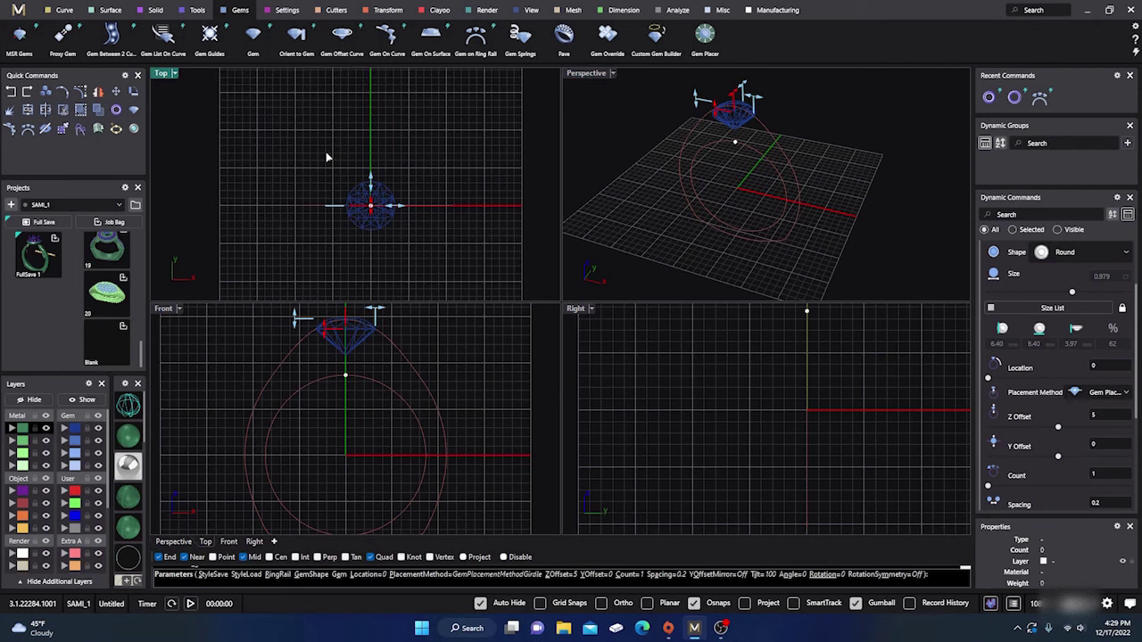
pyautogui.scroll(3, 371, 214)
pyautogui.moveTo(367, 205); pyautogui.dragTo(368, 143)
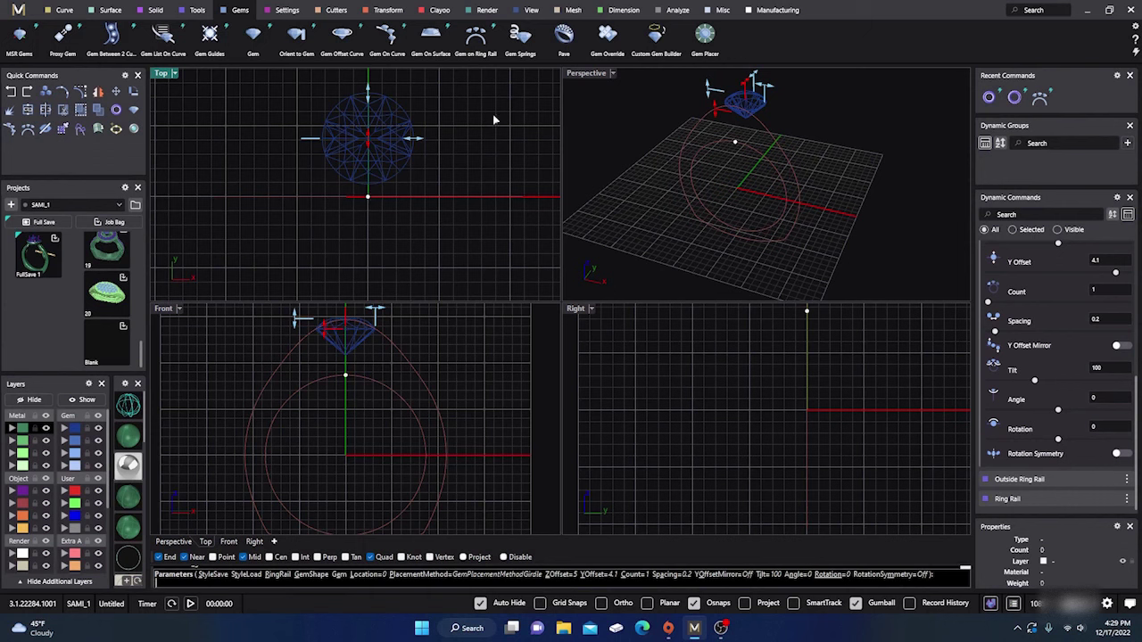
pyautogui.press('Return')
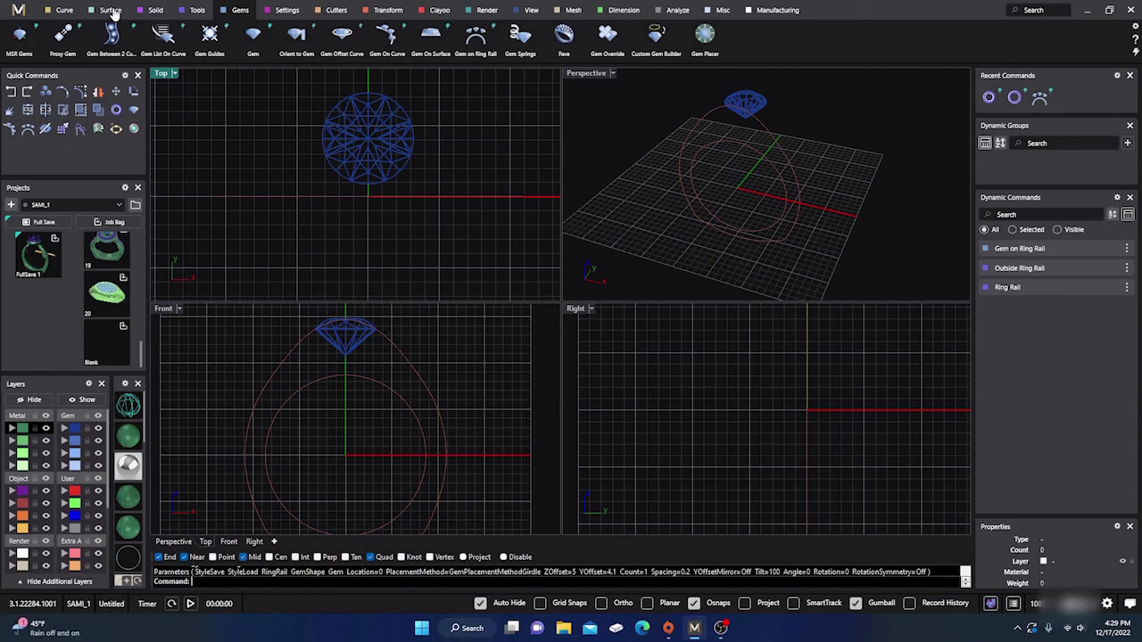
# - Place shank profile 02 on the inner ring rail, using the outer rail as its outside curve
pyautogui.click(198, 11)
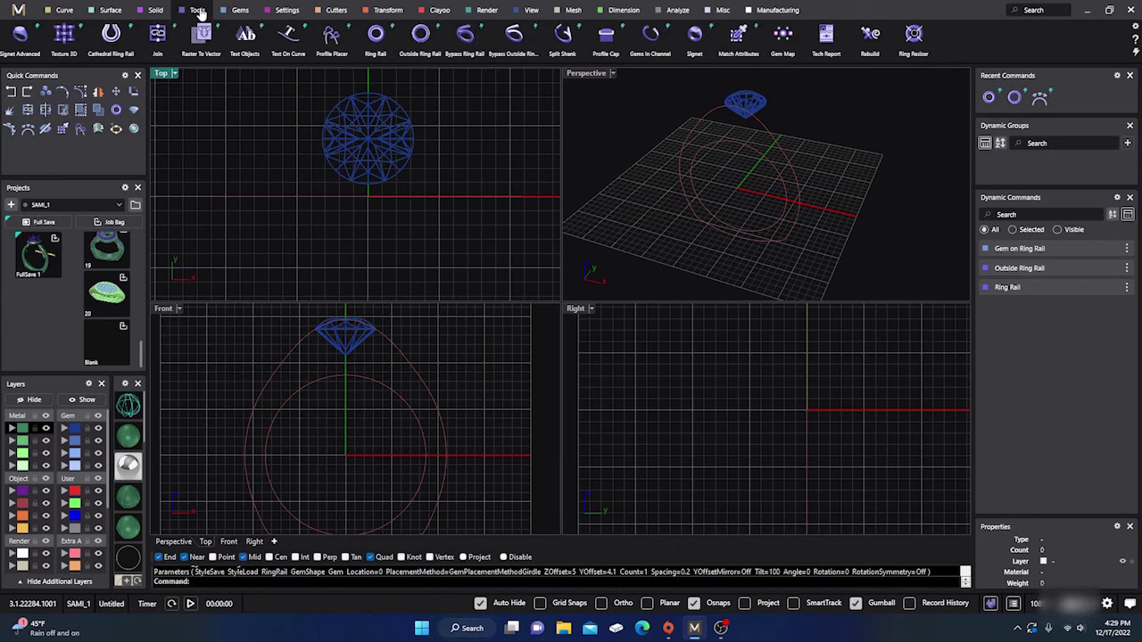
pyautogui.click(343, 50)
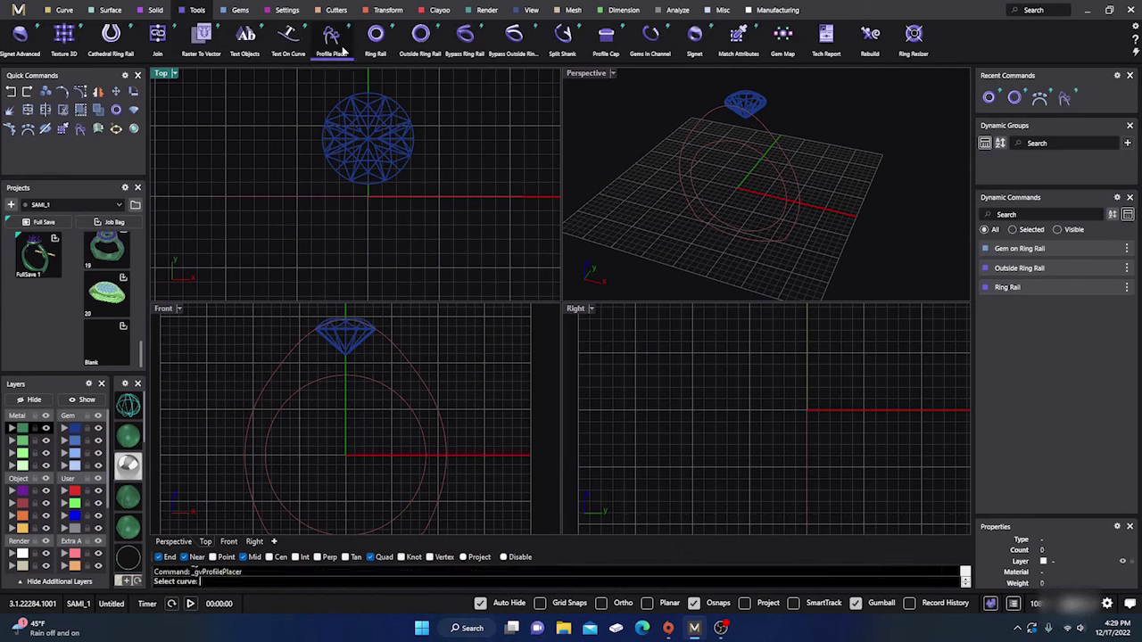
pyautogui.click(742, 145)
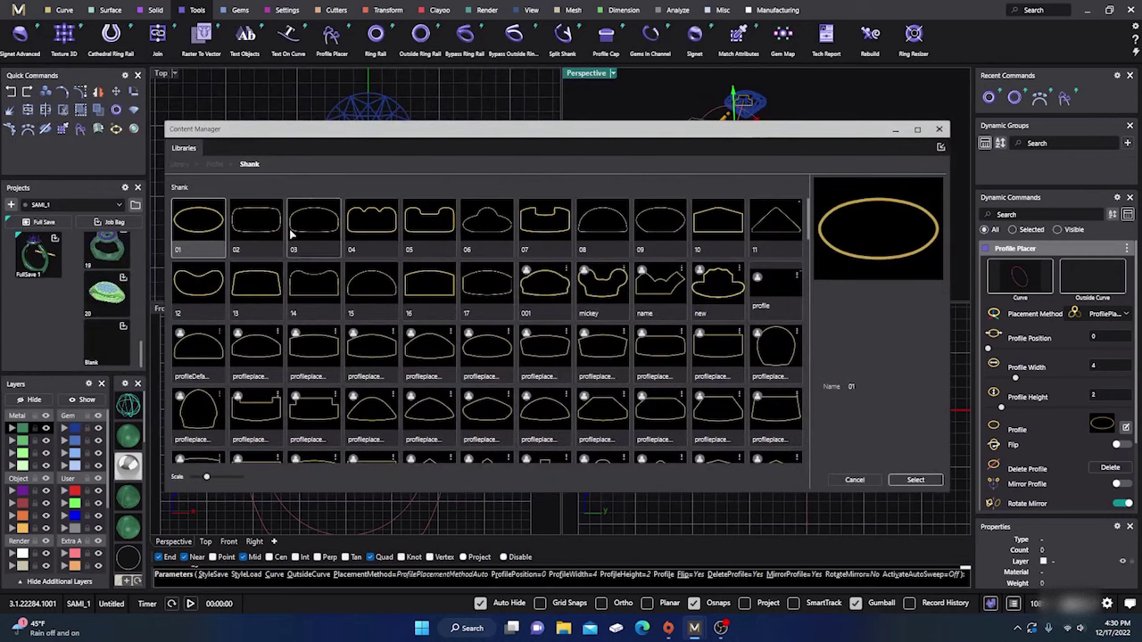
pyautogui.click(262, 223)
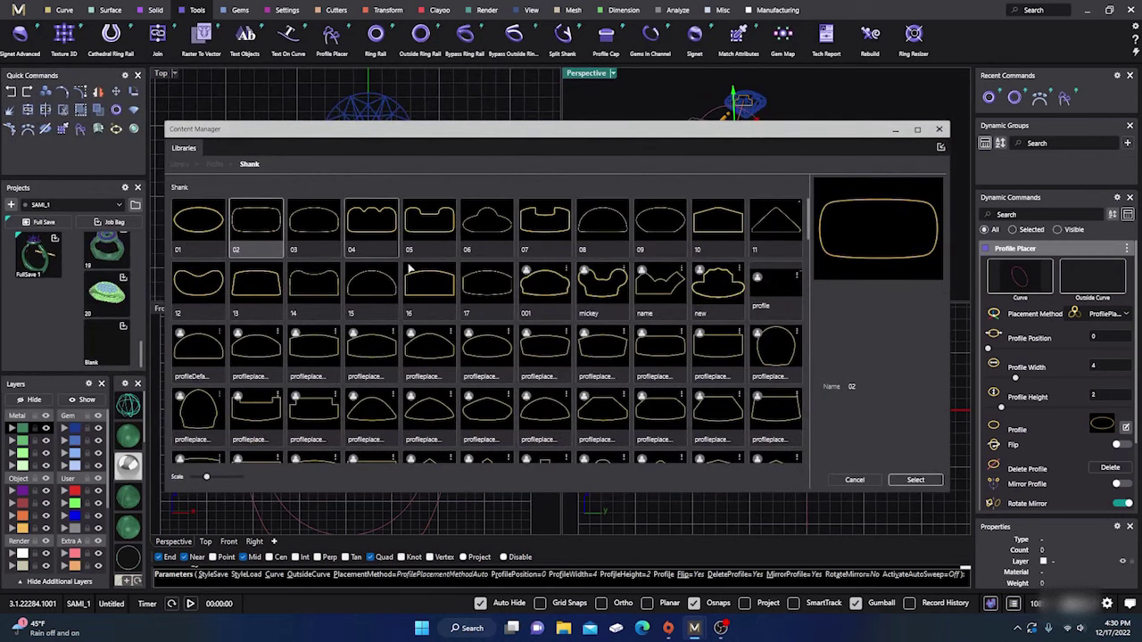
pyautogui.click(914, 484)
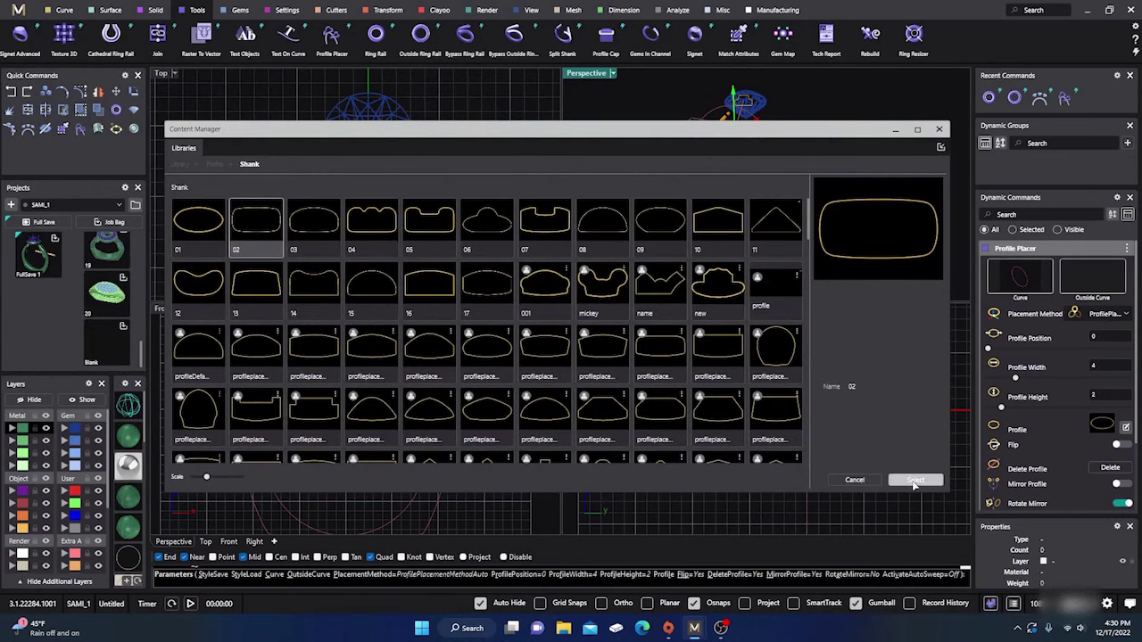
pyautogui.click(939, 130)
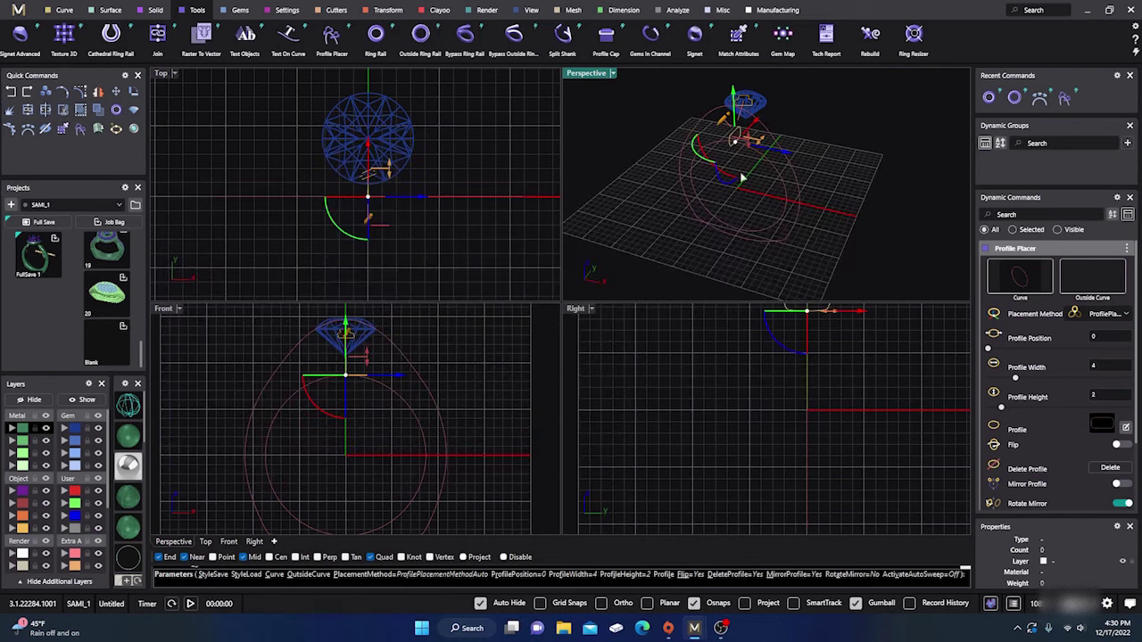
pyautogui.moveTo(778, 259); pyautogui.dragTo(783, 240, button='right')
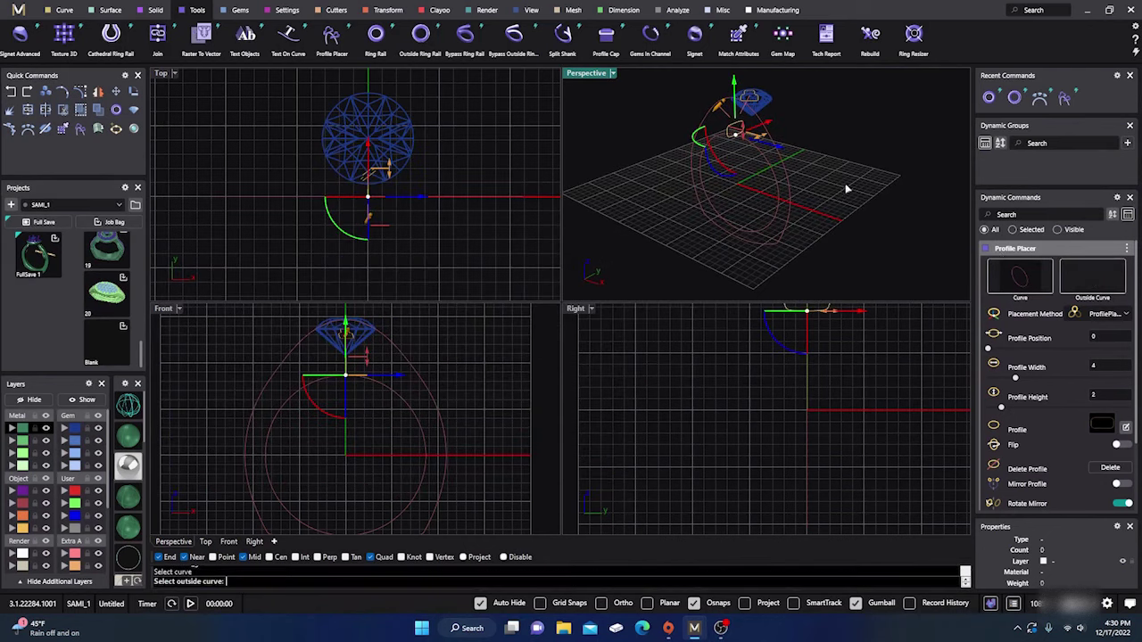
pyautogui.click(789, 185)
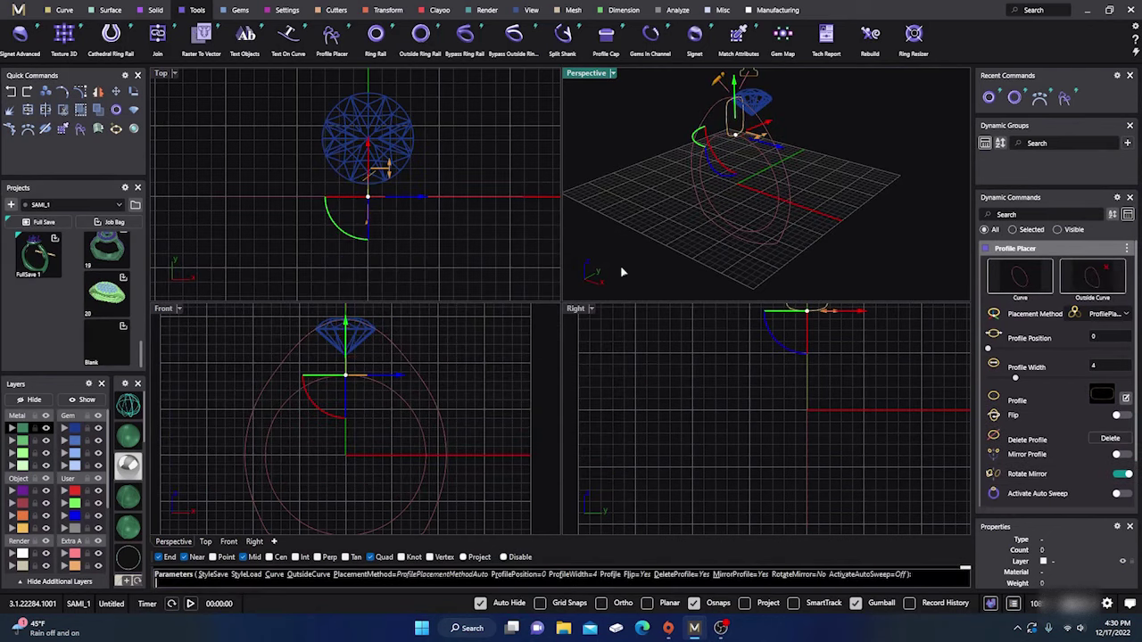
# - Narrow the shank profile beside the gem to a width of 2 mm and finish placing it
pyautogui.moveTo(779, 412); pyautogui.dragTo(724, 462, button='right')
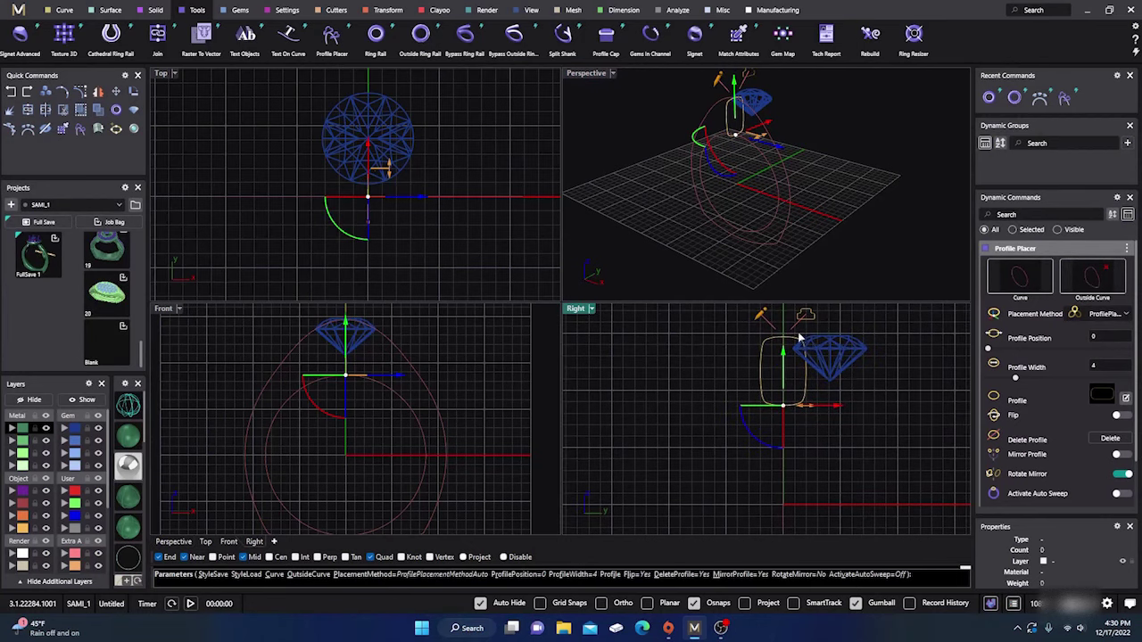
pyautogui.scroll(5, 800, 339)
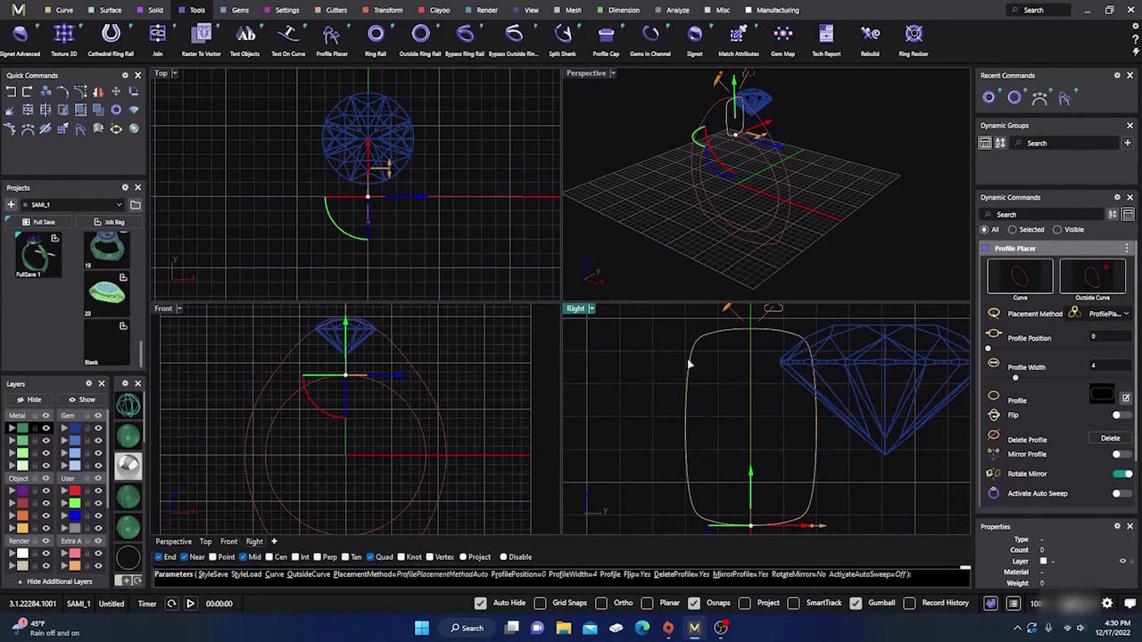
pyautogui.scroll(-3, 673, 343)
pyautogui.scroll(-2, 658, 189)
pyautogui.moveTo(673, 232); pyautogui.dragTo(663, 212, button='right')
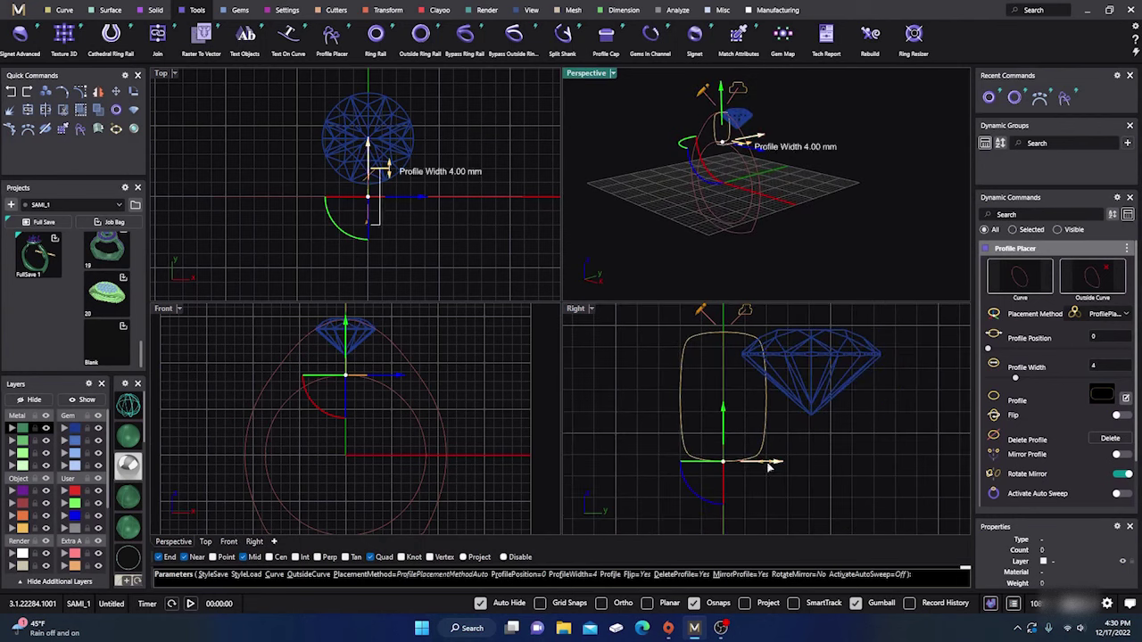
pyautogui.scroll(3, 764, 472)
pyautogui.moveTo(775, 462); pyautogui.dragTo(693, 459)
pyautogui.scroll(-3, 767, 477)
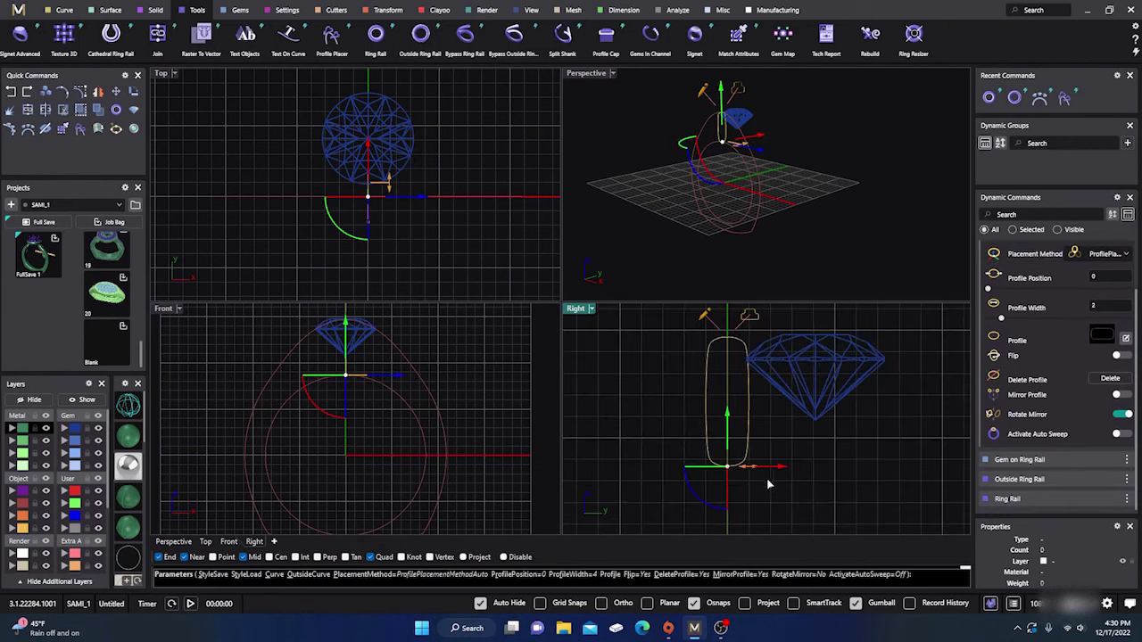
pyautogui.scroll(3, 747, 372)
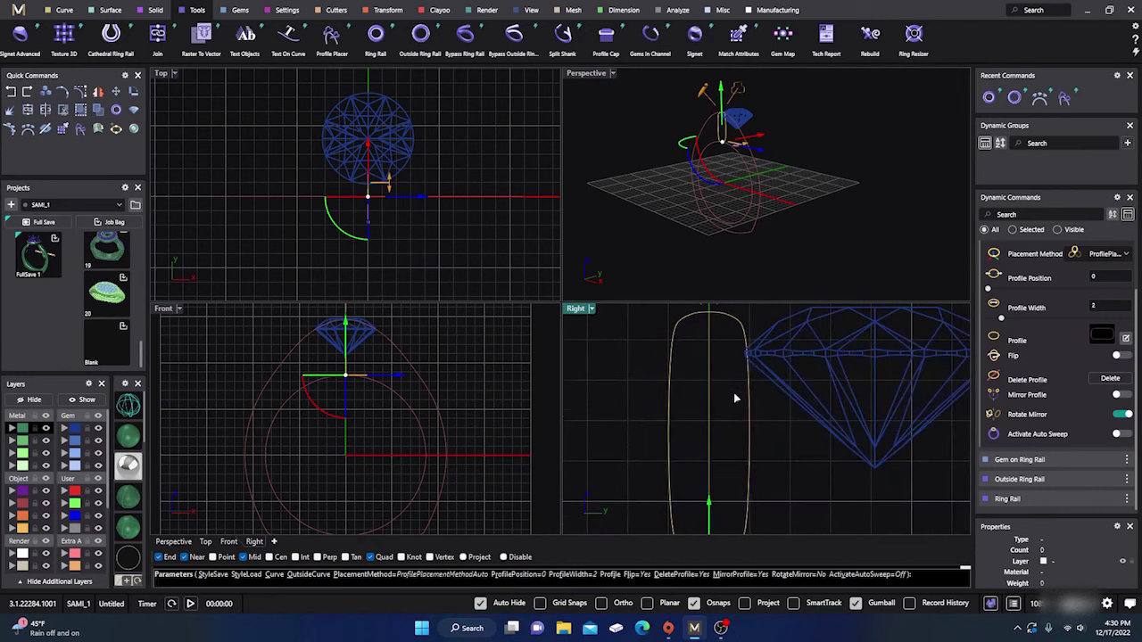
pyautogui.scroll(-2, 735, 395)
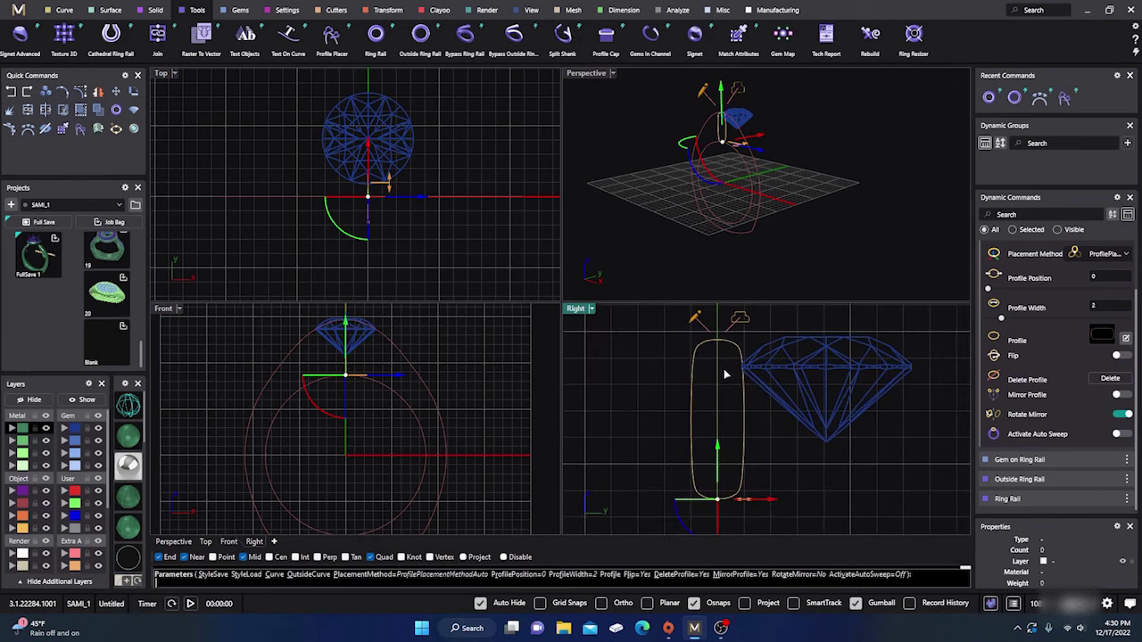
pyautogui.rightClick(652, 249)
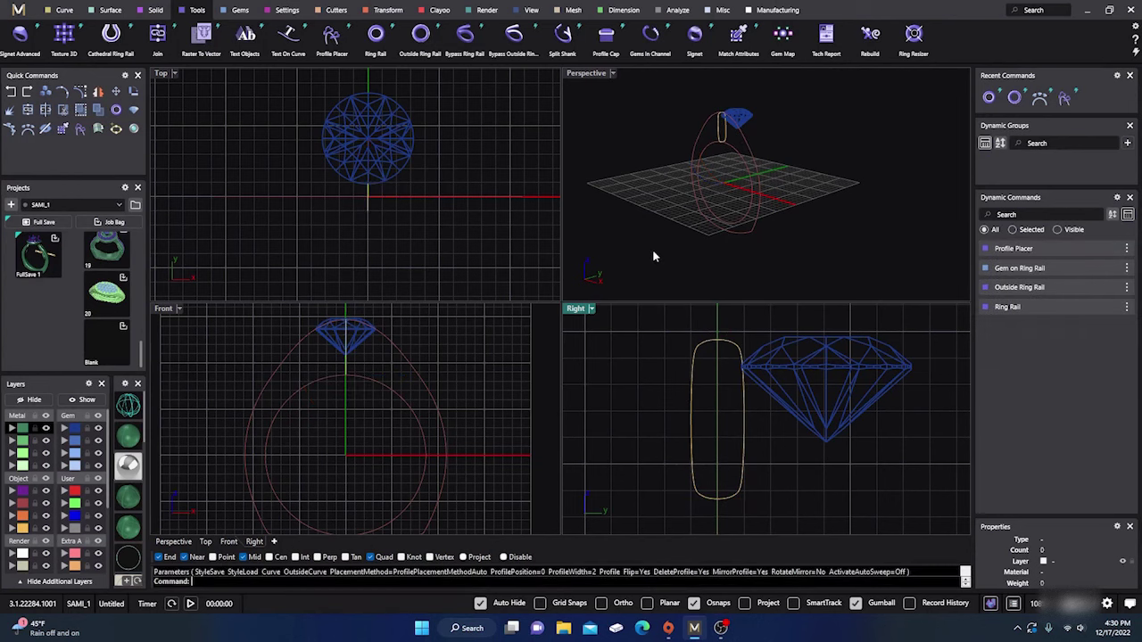
# - Reopen the outside ring rail for editing and raise its top thickness to 6.3 mm
pyautogui.click(746, 147)
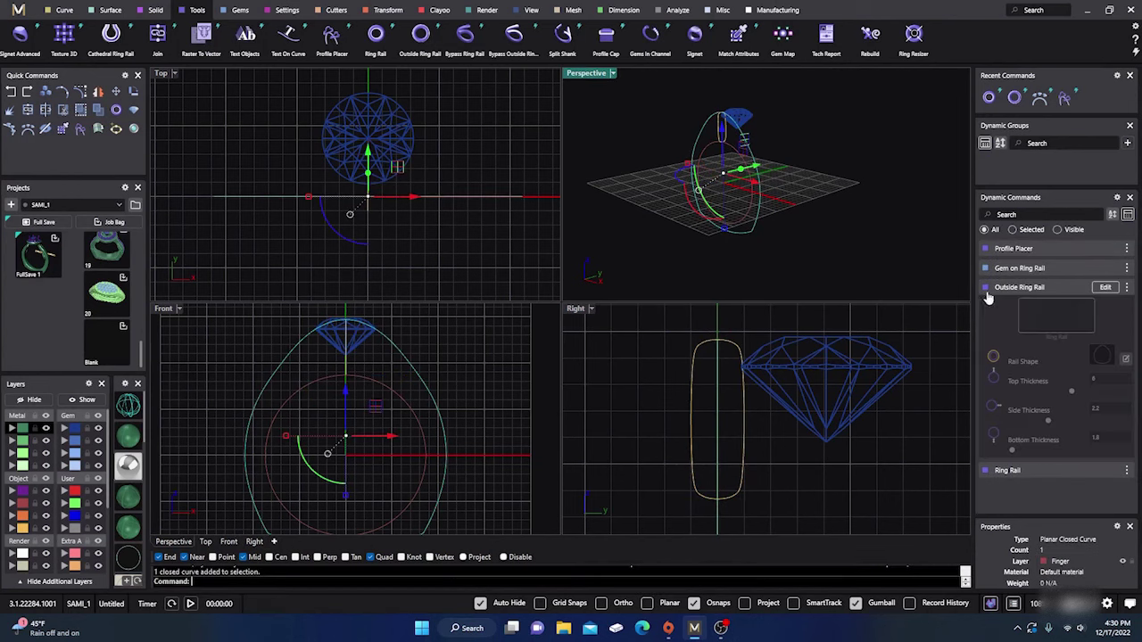
pyautogui.click(1105, 286)
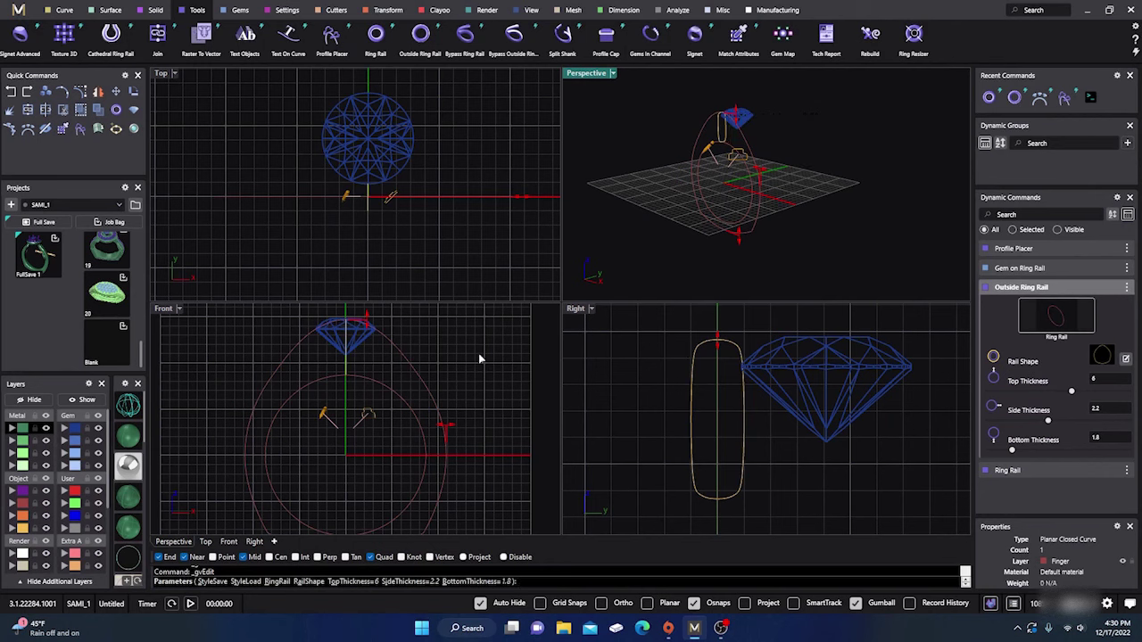
pyautogui.scroll(4, 488, 374)
pyautogui.scroll(1, 374, 360)
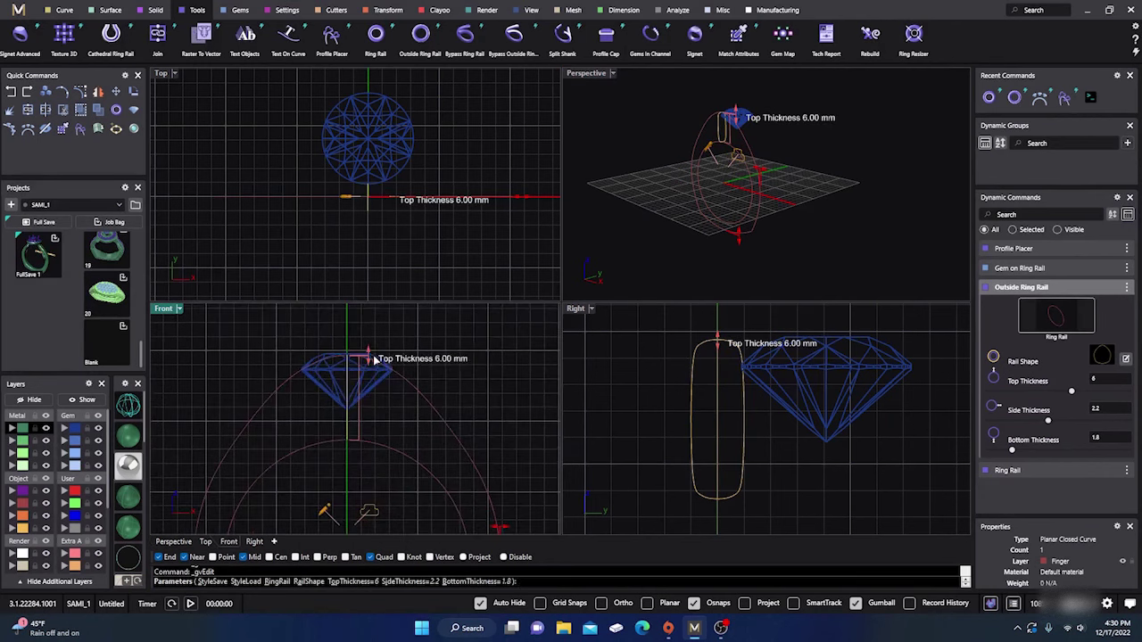
pyautogui.moveTo(350, 333); pyautogui.dragTo(371, 339, button='right')
pyautogui.moveTo(388, 361)
pyautogui.moveTo(388, 361); pyautogui.dragTo(387, 359)
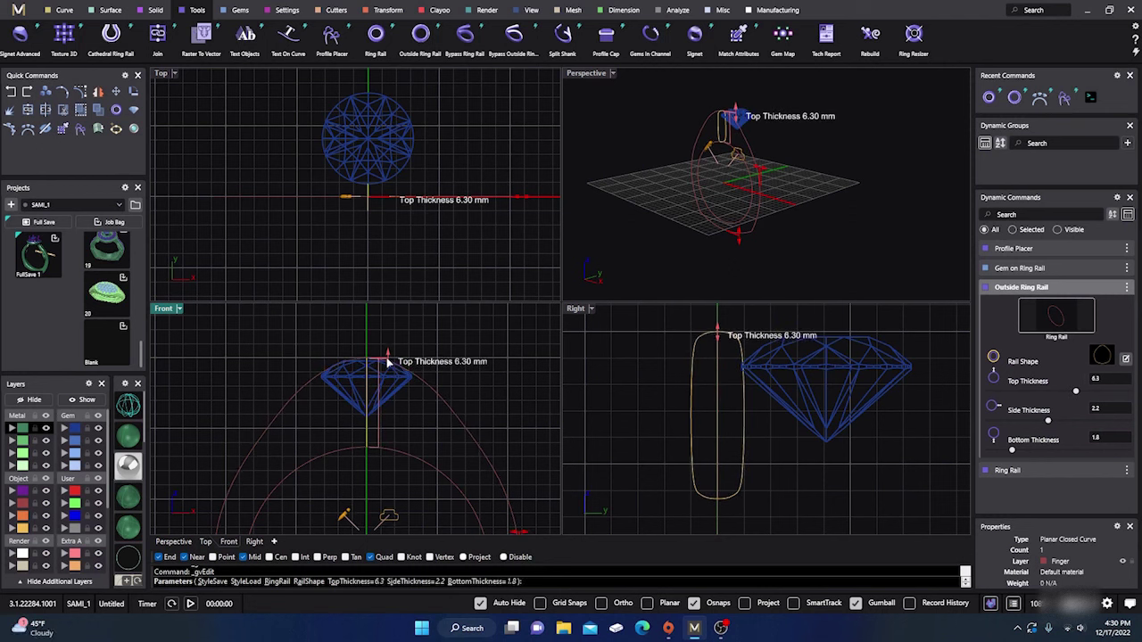
# - Try a top thickness of 9.1 mm on the outside ring rail
pyautogui.moveTo(661, 225)
pyautogui.mouseDown(button='right')
pyautogui.moveTo(652, 212)
pyautogui.moveTo(719, 138)
pyautogui.moveTo(725, 153)
pyautogui.moveTo(703, 112)
pyautogui.moveTo(741, 203)
pyautogui.moveTo(683, 223)
pyautogui.mouseUp(button='right')
pyautogui.moveTo(385, 358)
pyautogui.moveTo(387, 362); pyautogui.dragTo(392, 320)
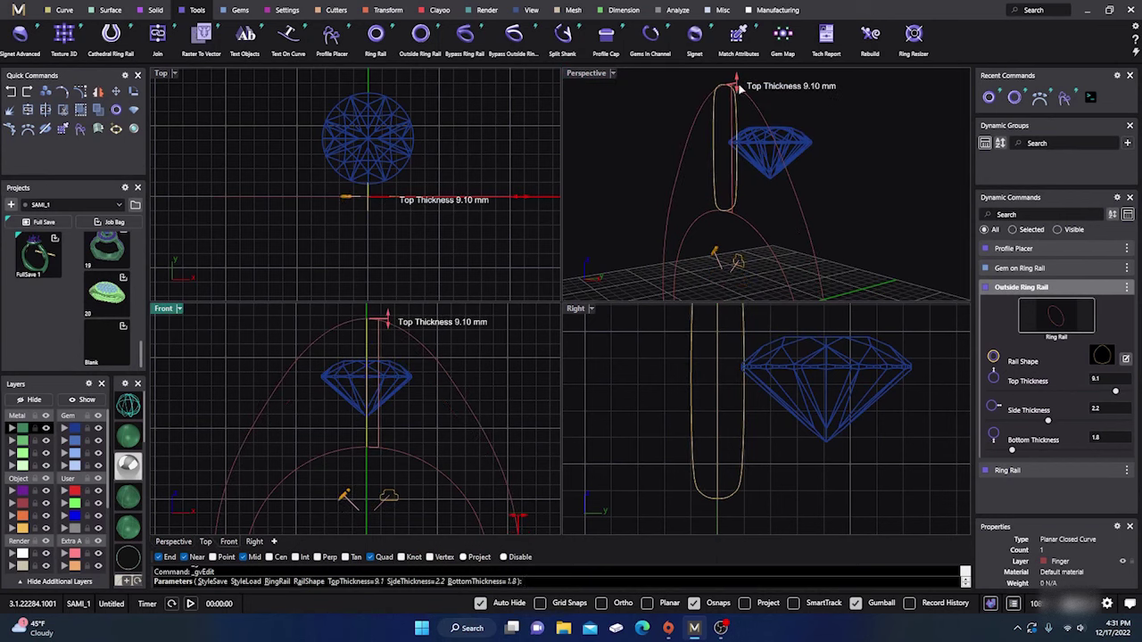
# - Set the outside ring rail's top thickness to 6.1 mm and finish editing the rail
pyautogui.moveTo(389, 321)
pyautogui.moveTo(389, 321); pyautogui.dragTo(387, 364)
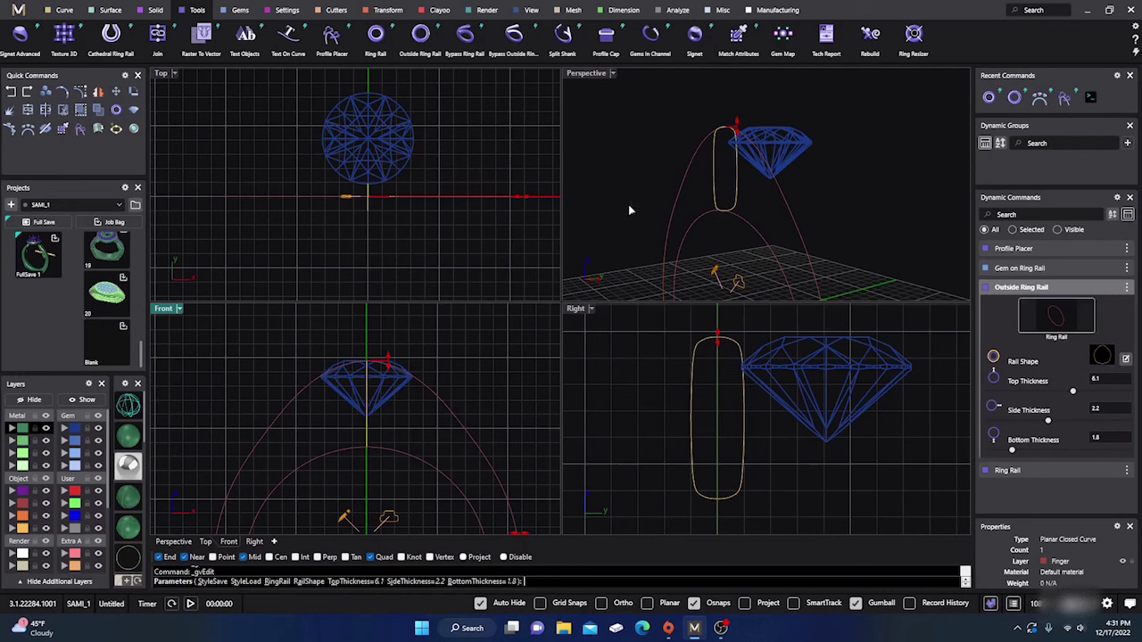
pyautogui.press('Return')
# - Edit the gem on the ring rail, set its Y offset to 3.8 mm and finish
pyautogui.click(756, 140)
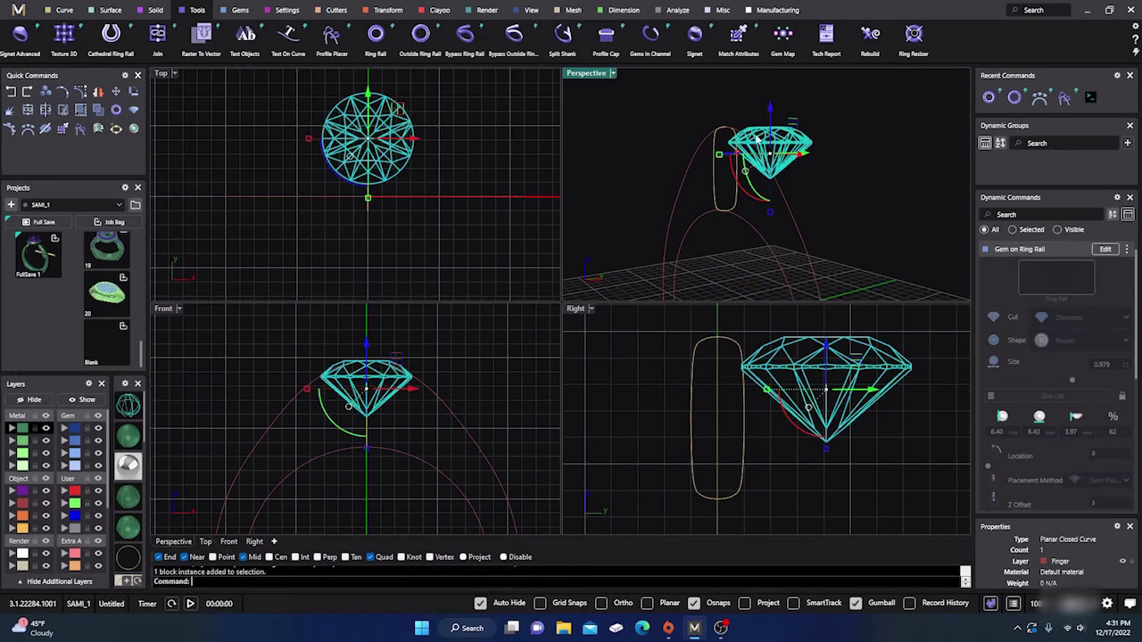
pyautogui.click(1105, 249)
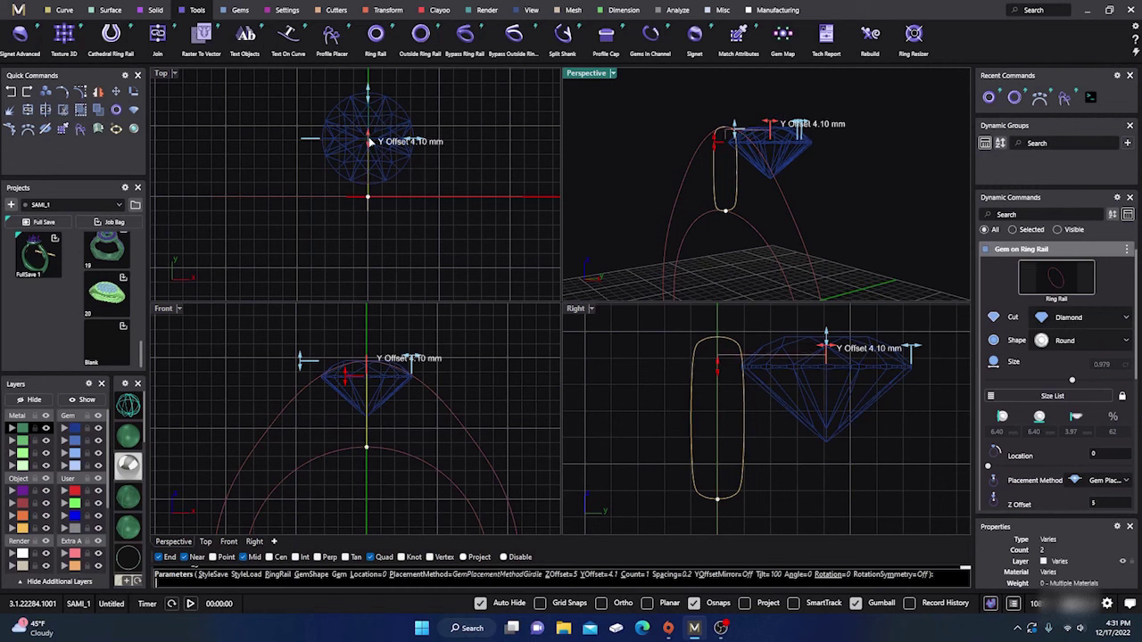
pyautogui.moveTo(369, 141); pyautogui.dragTo(368, 145)
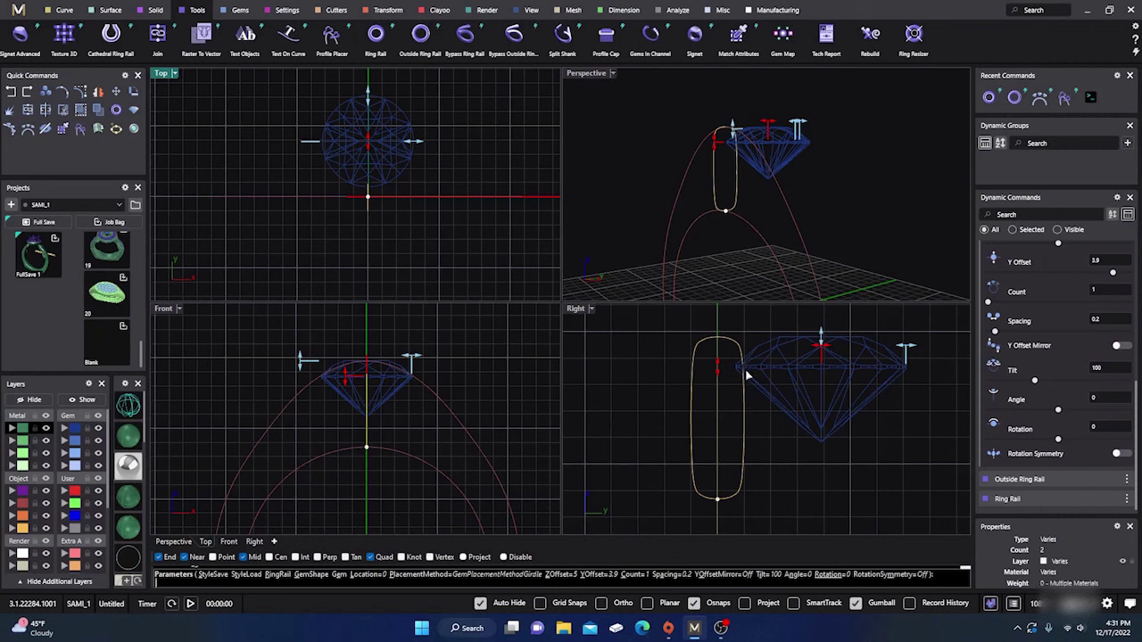
pyautogui.click(828, 351)
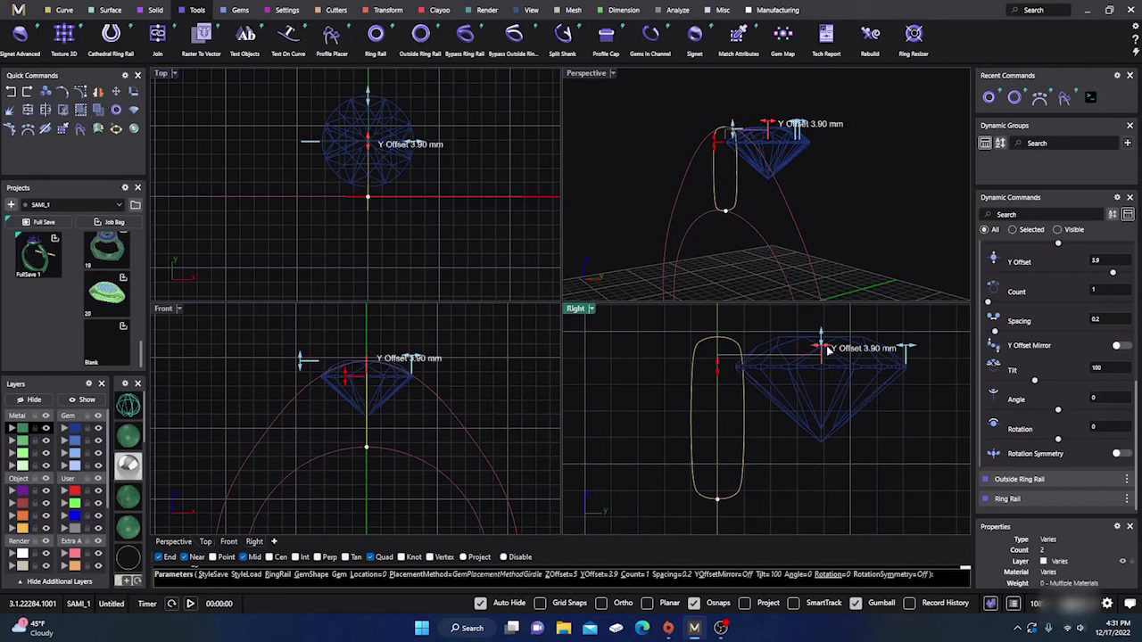
pyautogui.moveTo(827, 351); pyautogui.dragTo(818, 351)
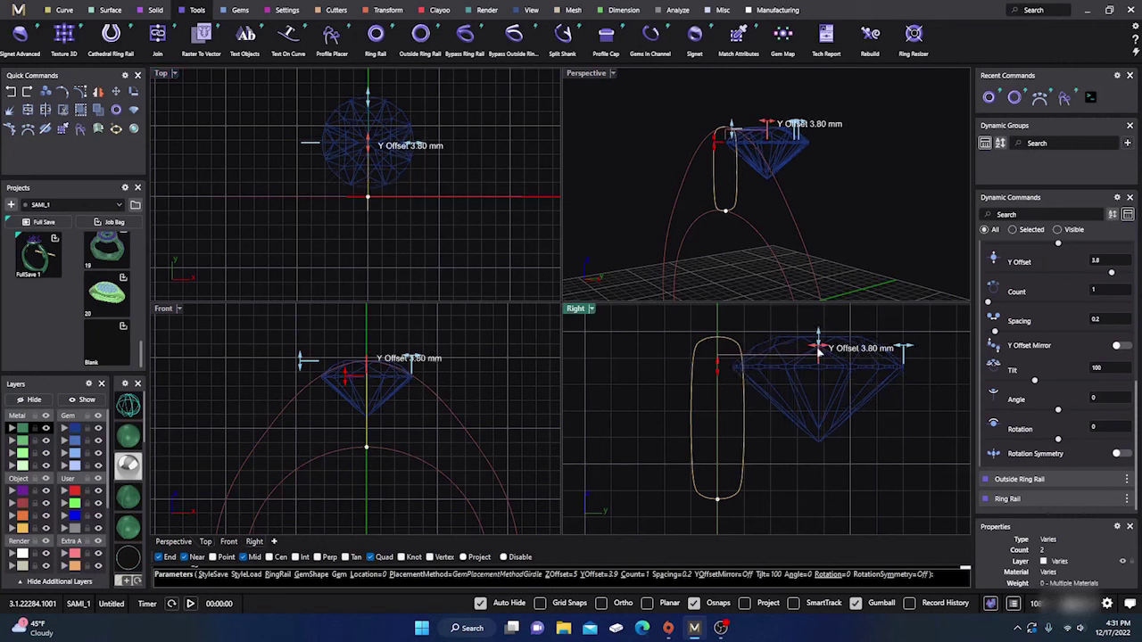
pyautogui.rightClick(751, 329)
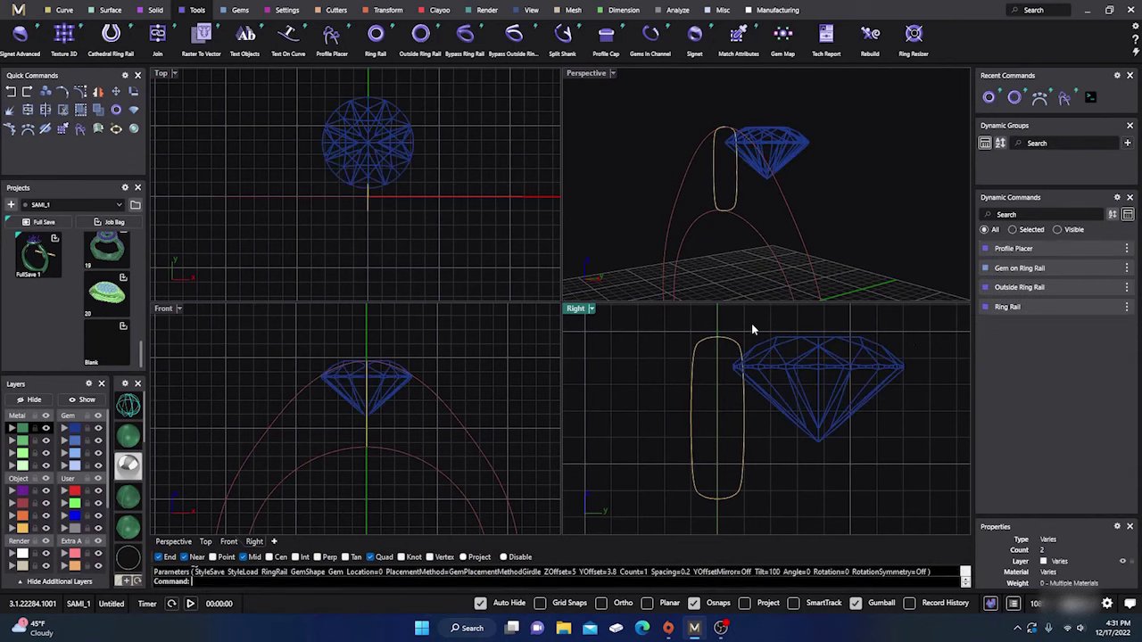
# - Create a two-rail sweep (Sweep 2) along the inner and outside ring rails using the shank profile
pyautogui.click(107, 11)
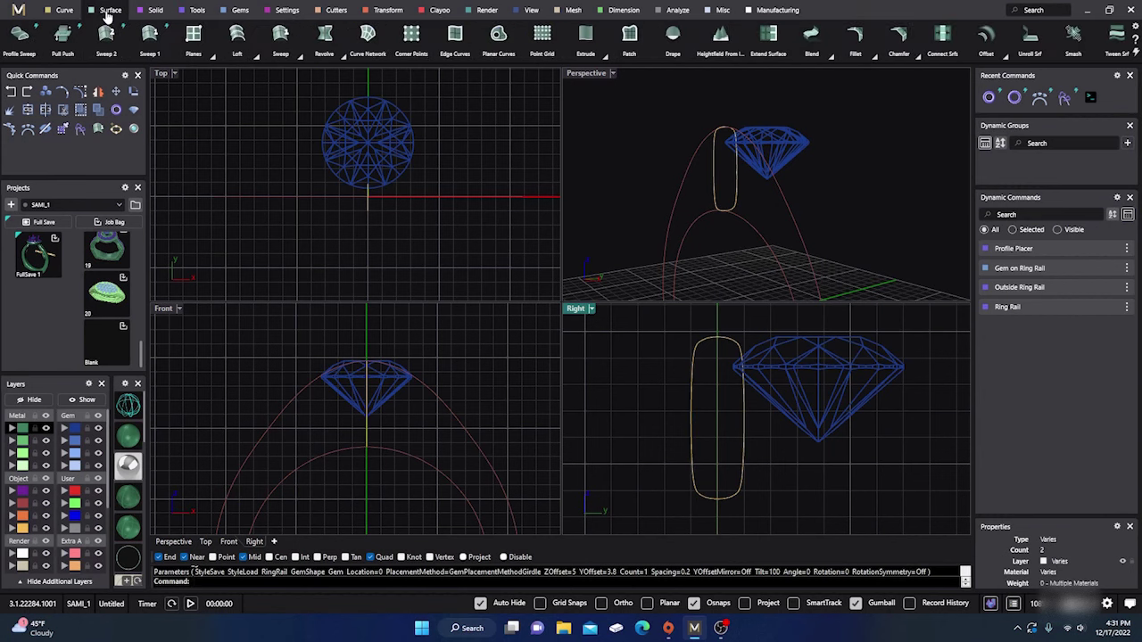
pyautogui.click(149, 38)
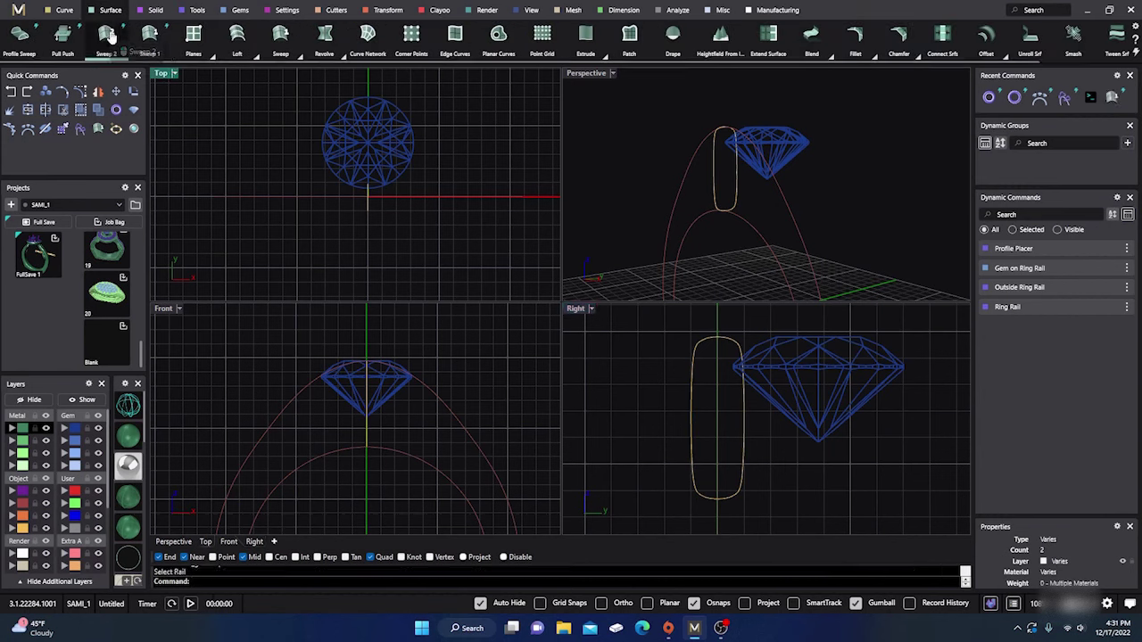
pyautogui.click(106, 38)
pyautogui.click(699, 220)
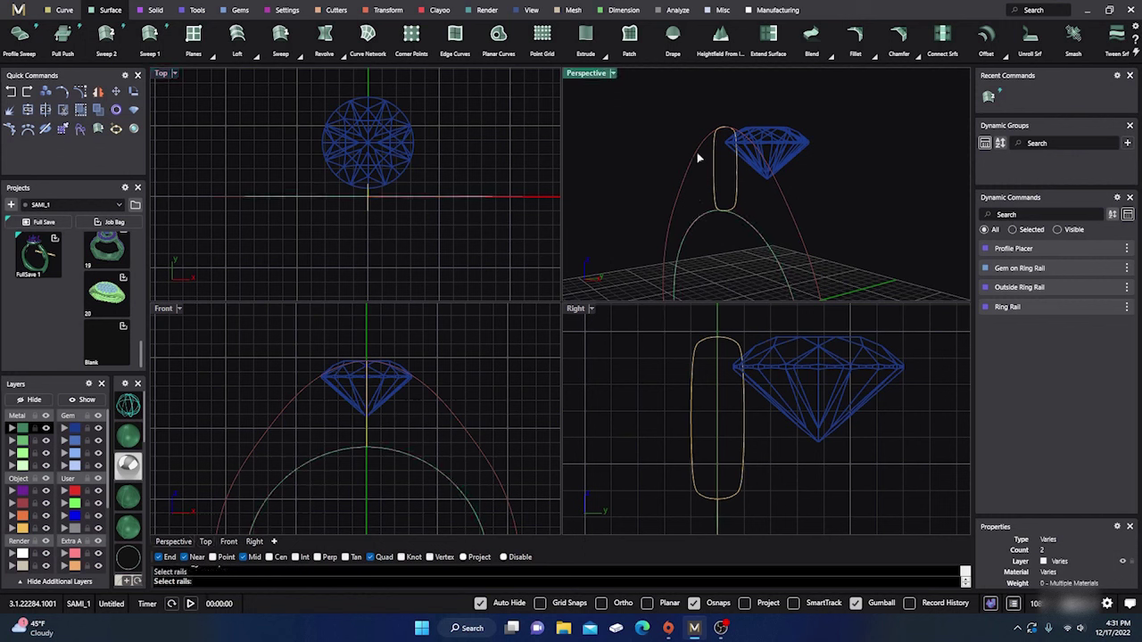
pyautogui.click(696, 159)
pyautogui.click(713, 197)
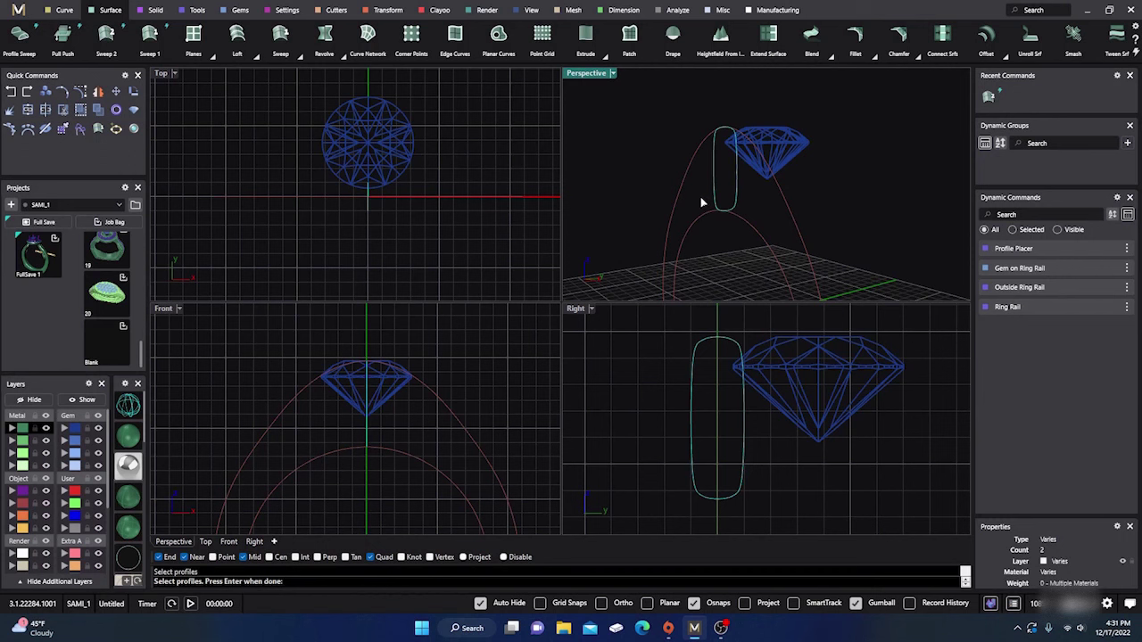
pyautogui.press('Return')
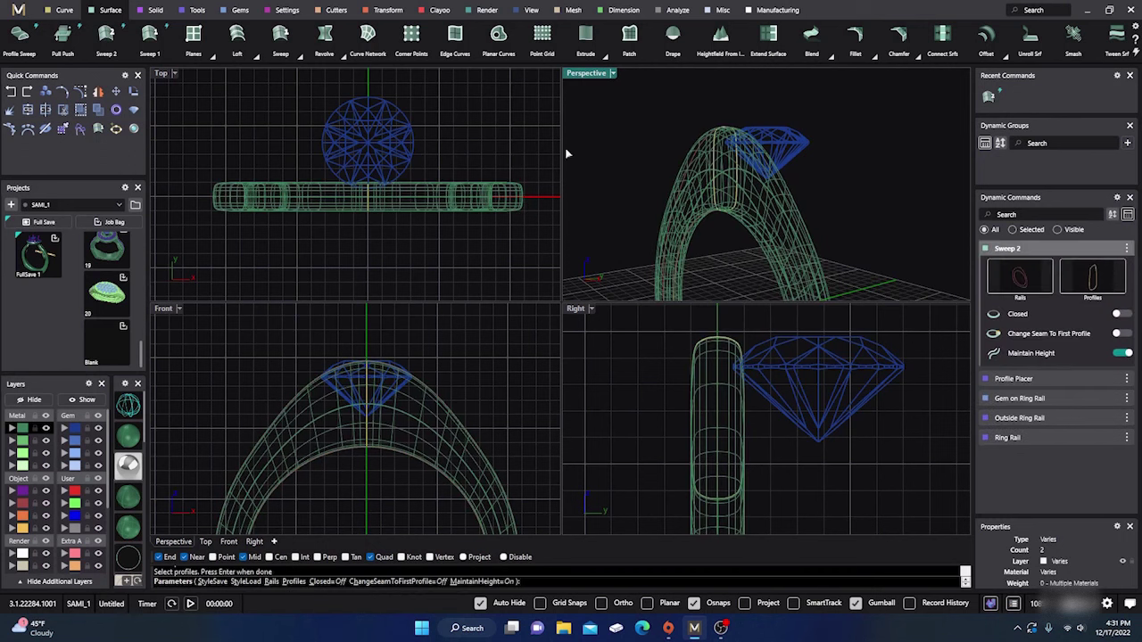
# - Maximize the perspective view with shaded display, inspect the swept shank against the gem and accept the sweep
pyautogui.doubleClick(584, 75)
pyautogui.moveTo(752, 290); pyautogui.dragTo(639, 335, button='right')
pyautogui.scroll(4, 636, 331)
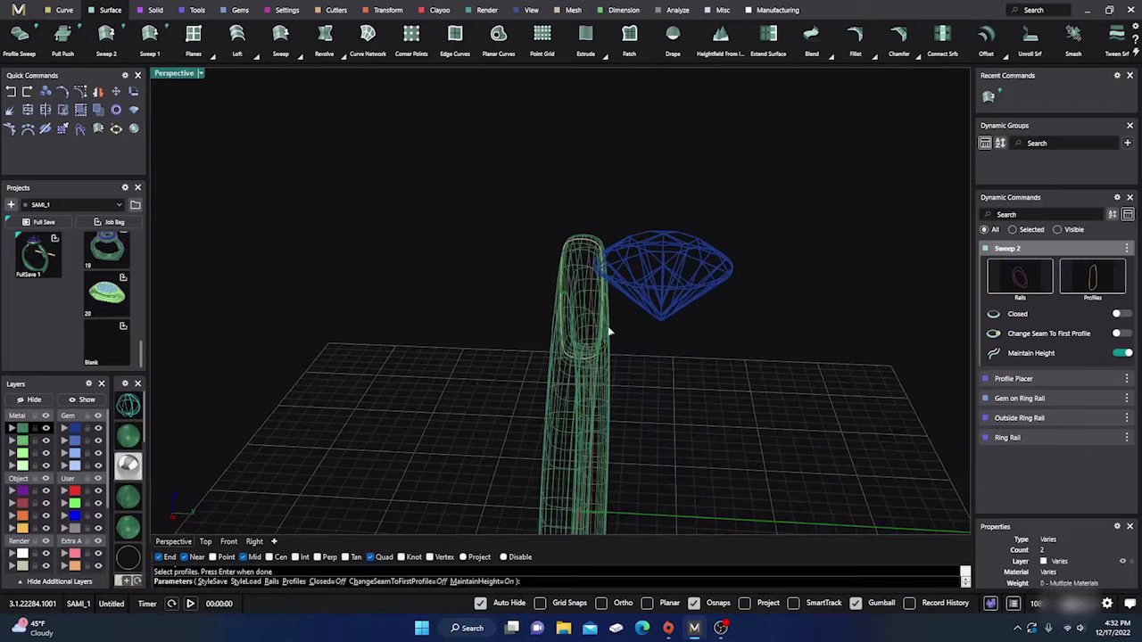
pyautogui.scroll(-8, 599, 327)
pyautogui.click(127, 434)
pyautogui.moveTo(266, 403); pyautogui.dragTo(474, 408, button='right')
pyautogui.scroll(6, 652, 376)
pyautogui.moveTo(652, 377); pyautogui.dragTo(525, 422, button='right')
pyautogui.scroll(-3, 356, 417)
pyautogui.scroll(3, 401, 431)
pyautogui.press('Return')
pyautogui.moveTo(359, 387); pyautogui.dragTo(577, 402, button='right')
pyautogui.scroll(-4, 536, 437)
pyautogui.scroll(-4, 592, 452)
pyautogui.scroll(2, 616, 387)
pyautogui.scroll(6, 629, 249)
pyautogui.moveTo(625, 260)
pyautogui.mouseDown(button='right')
pyautogui.moveTo(660, 280)
pyautogui.moveTo(643, 266)
pyautogui.mouseUp(button='right')
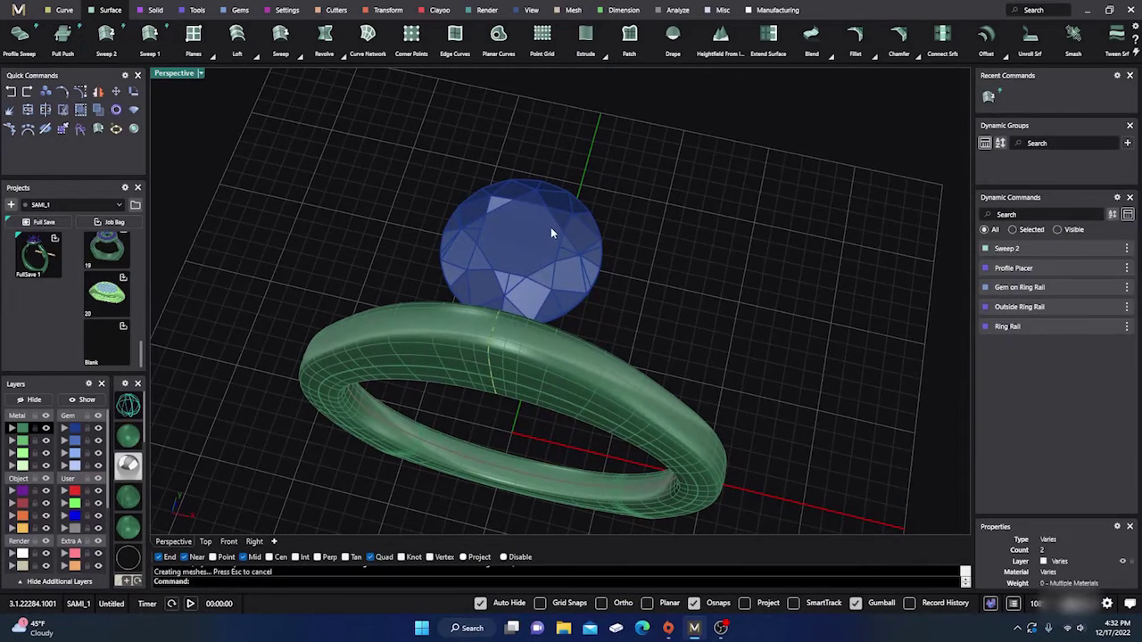
pyautogui.click(533, 240)
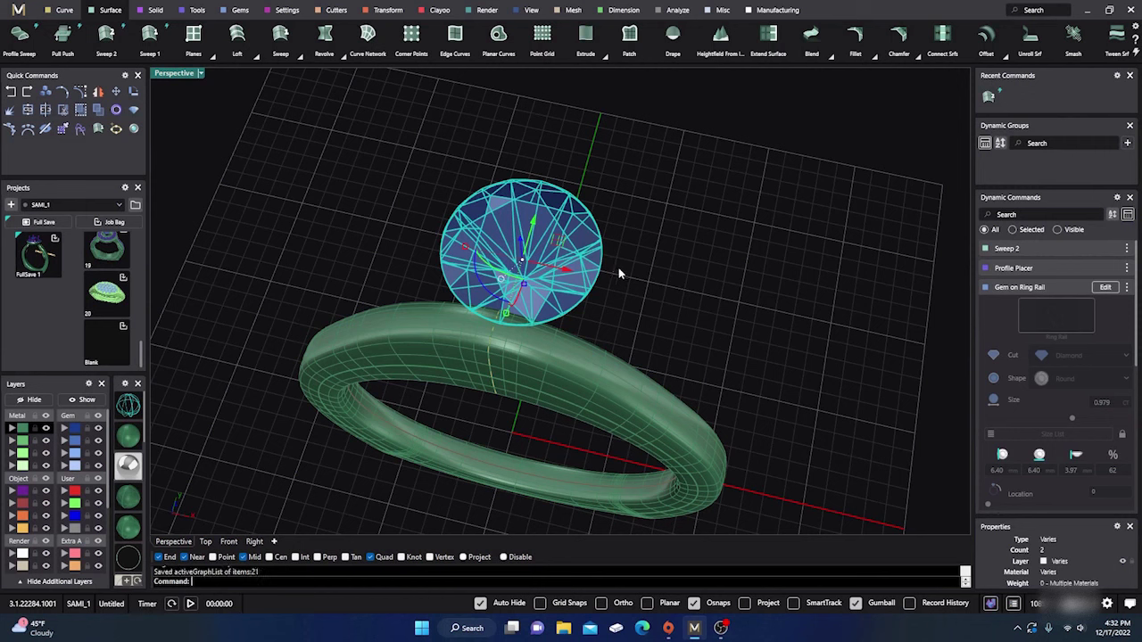
pyautogui.press('s')
pyautogui.click(618, 268)
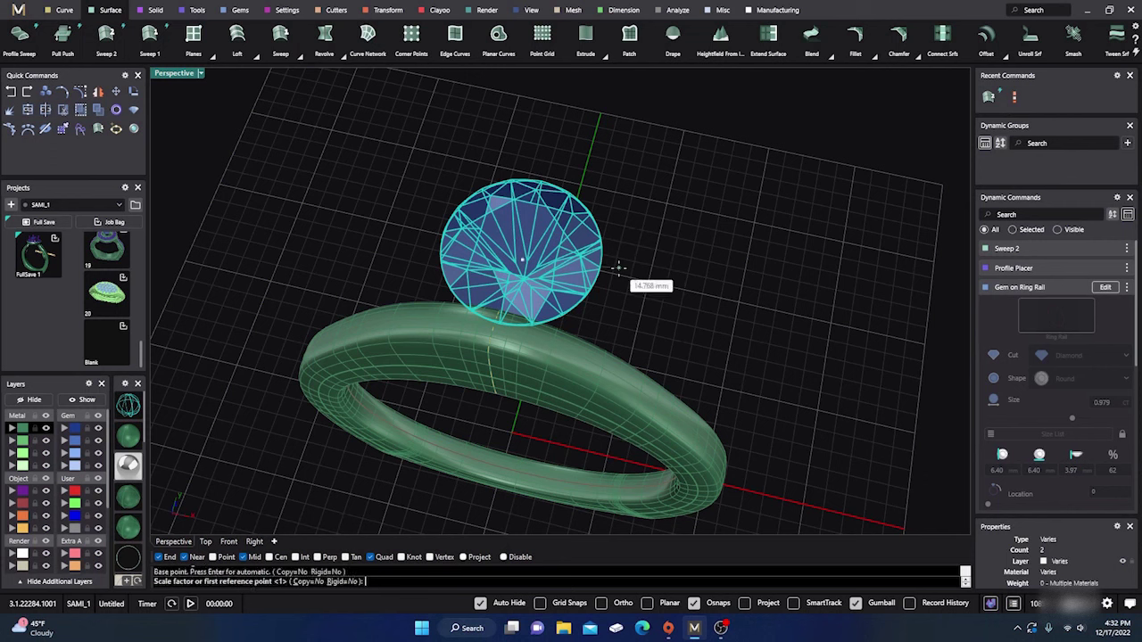
pyautogui.press('Return')
pyautogui.click(627, 285)
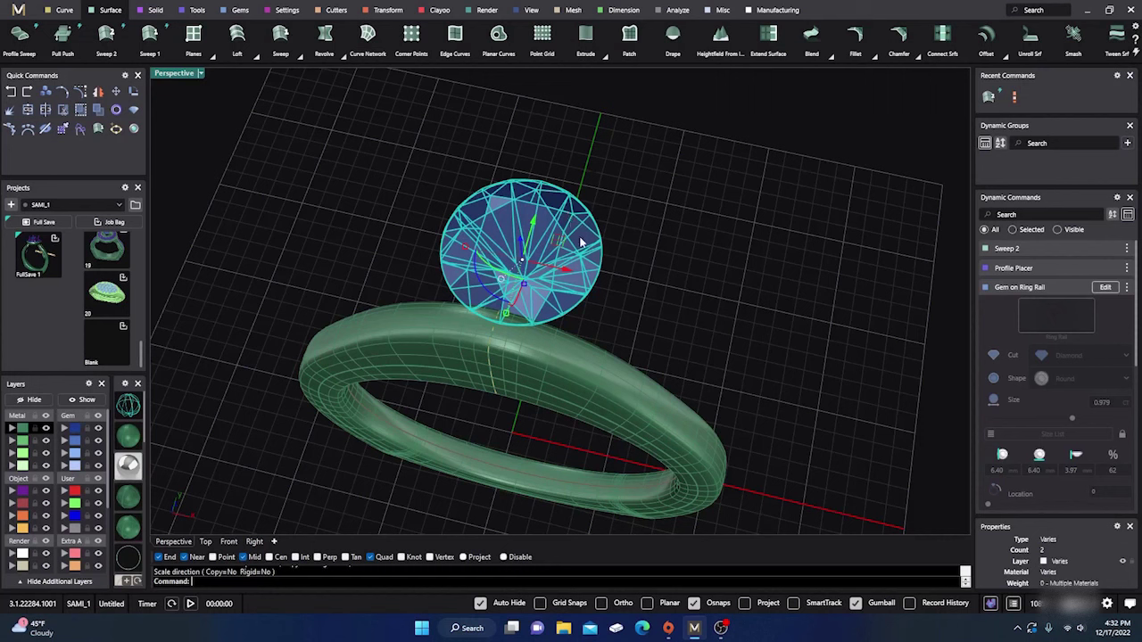
# - Duplicate the round gem in place and select one of the two overlapping gems
pyautogui.hotkey('ctrl', 'z')
pyautogui.click(708, 304)
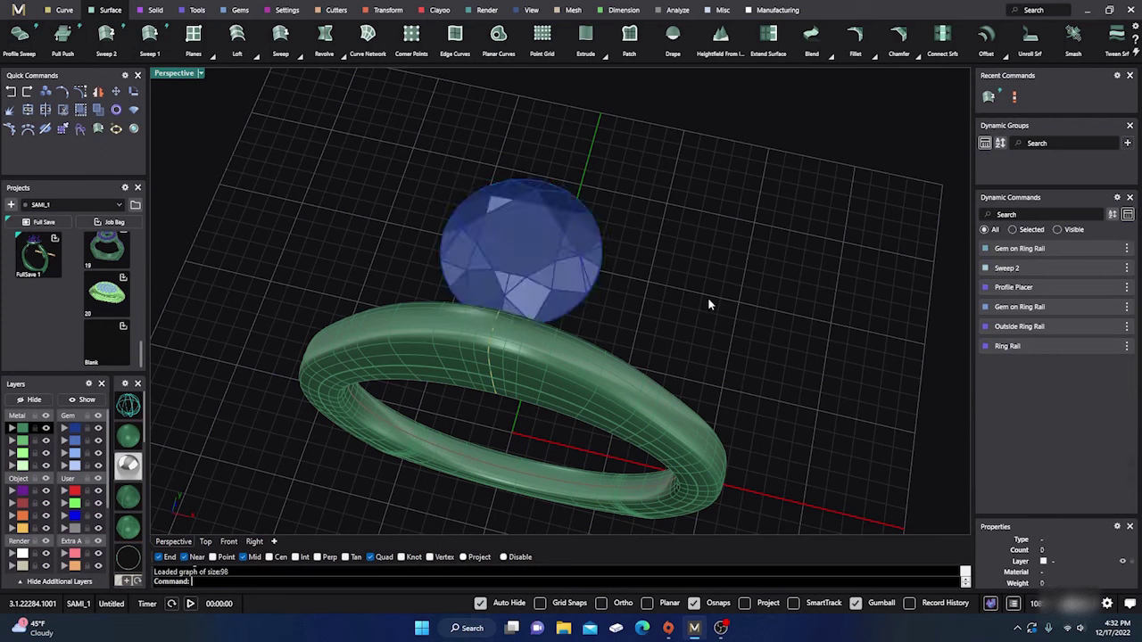
pyautogui.click(552, 254)
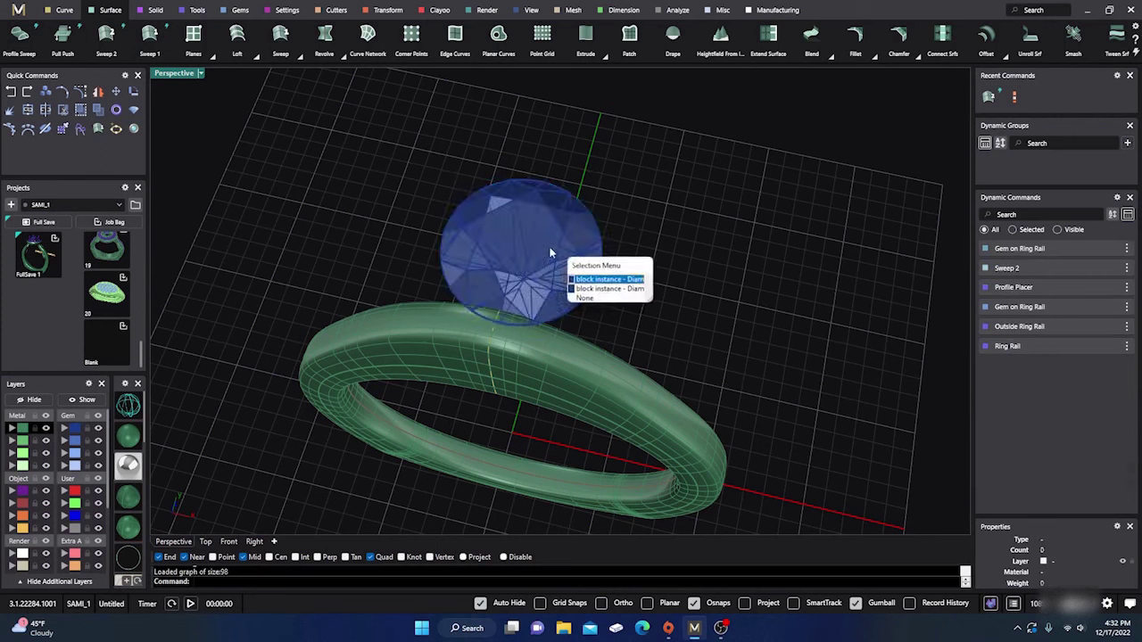
pyautogui.click(595, 290)
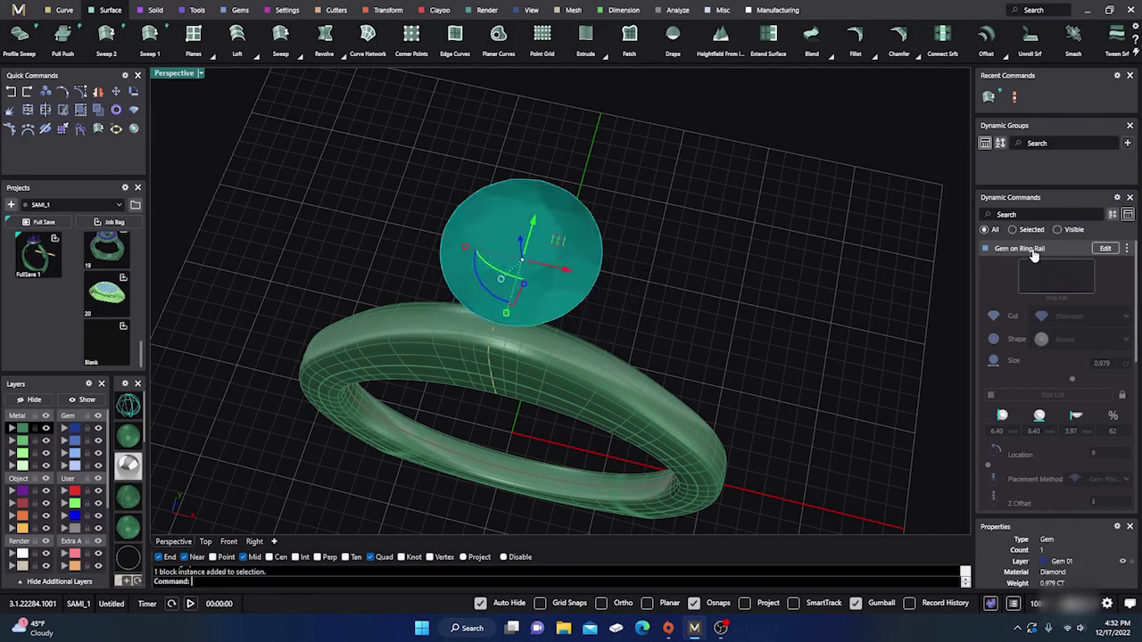
# - Edit the duplicate gem from the top view, set its Y offset to -3.8 mm across the shank and finish
pyautogui.click(1105, 247)
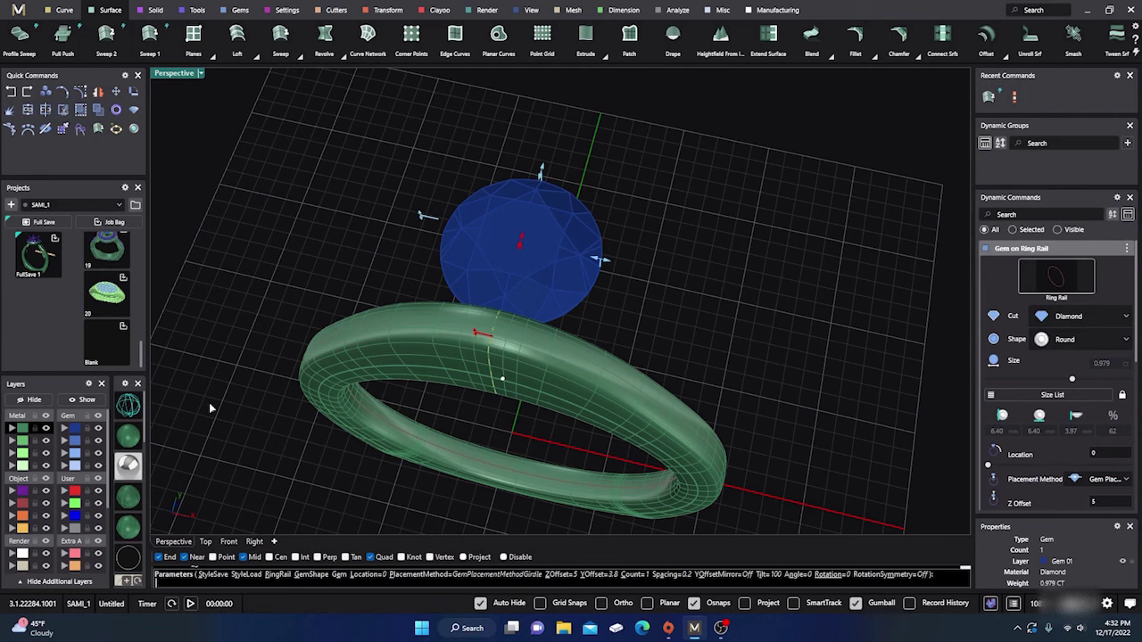
pyautogui.click(229, 542)
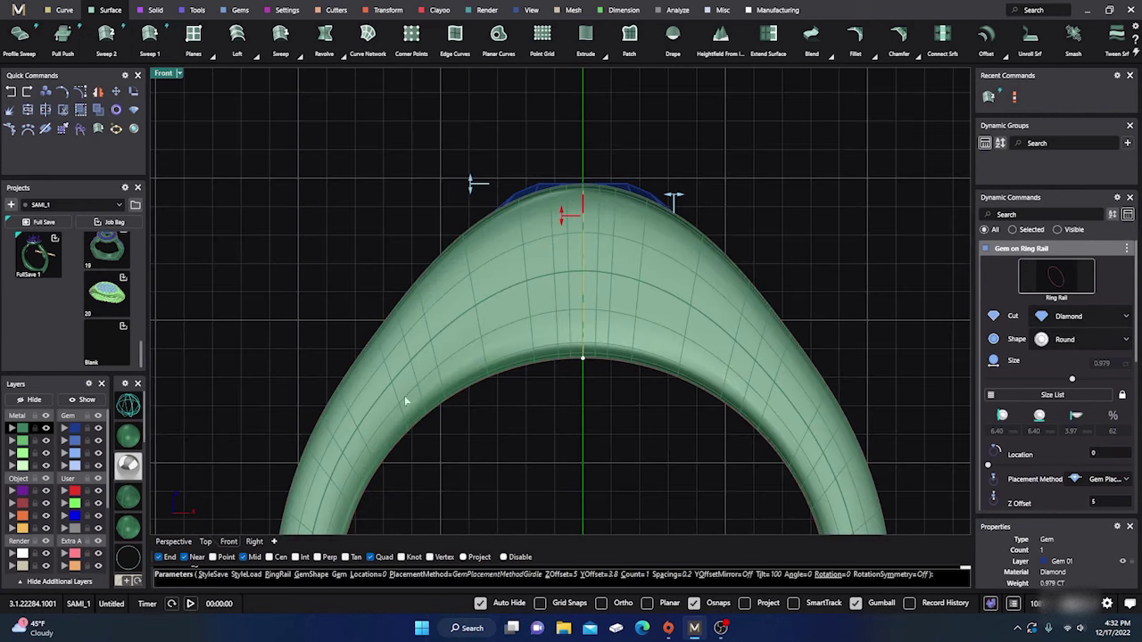
pyautogui.click(205, 541)
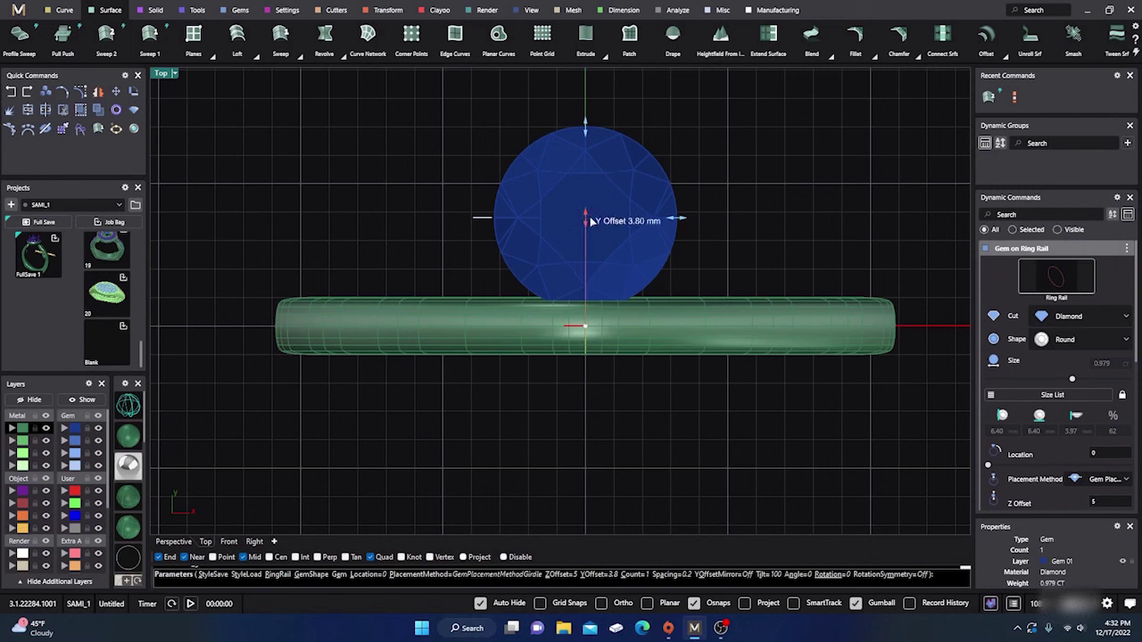
pyautogui.moveTo(586, 221); pyautogui.dragTo(571, 440)
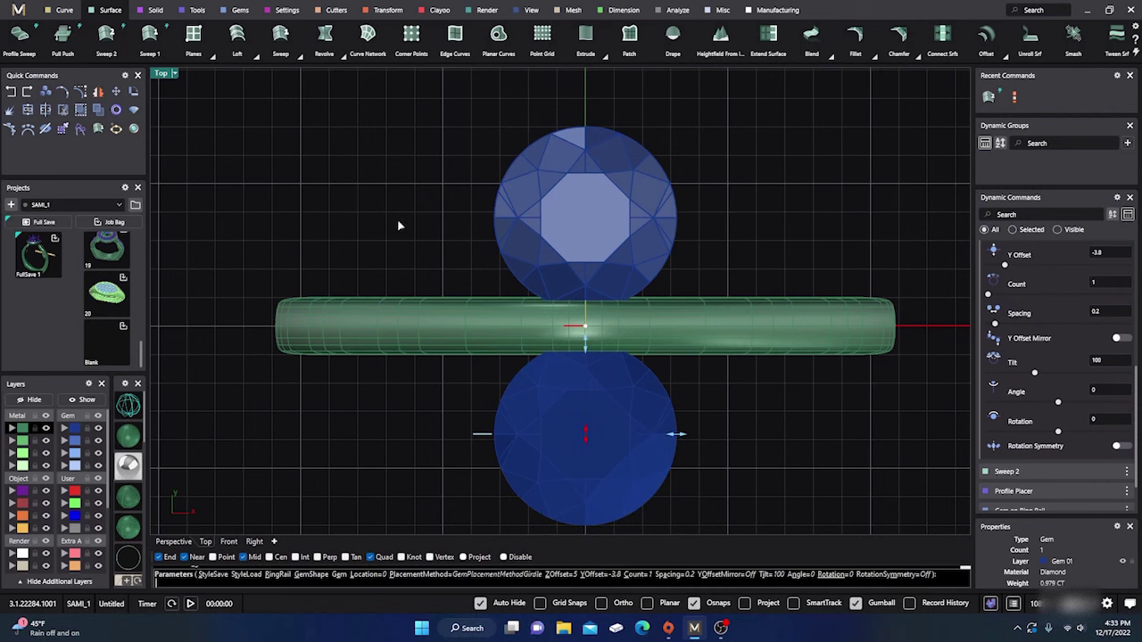
pyautogui.press('Return')
# - Examine the original gem's editable settings and select each gem in turn to check its own command entry
pyautogui.click(567, 233)
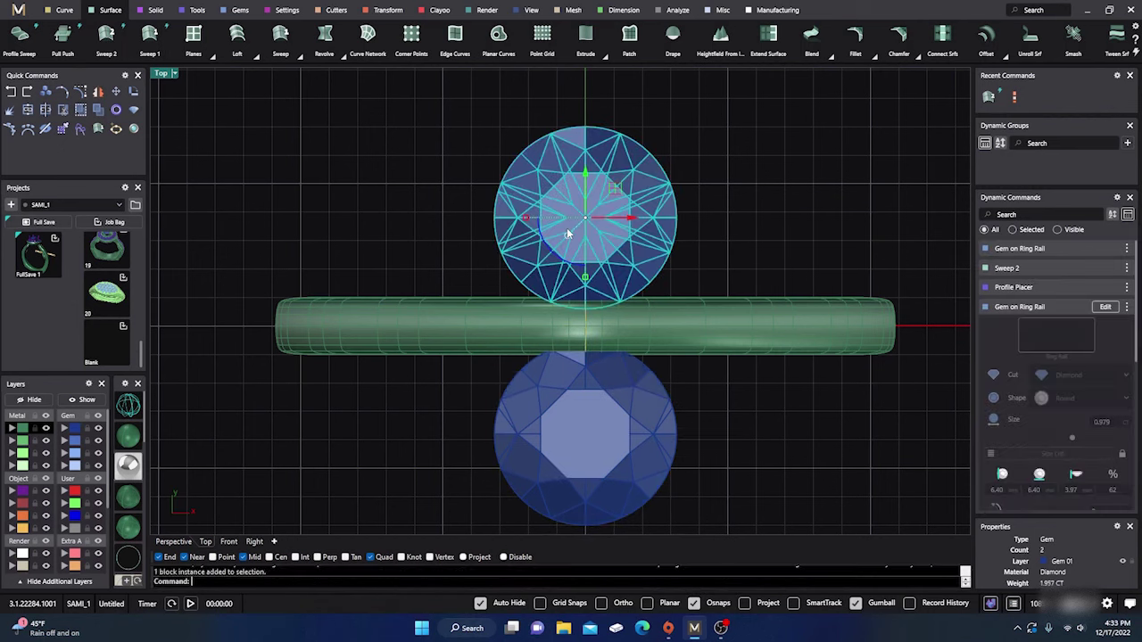
pyautogui.click(1106, 308)
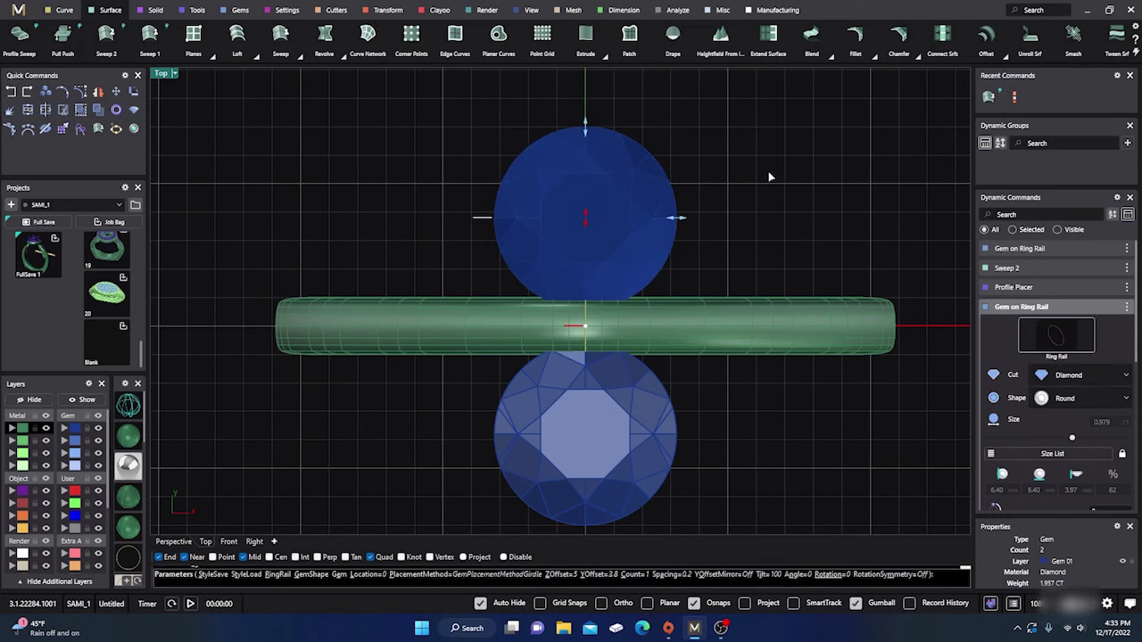
pyautogui.press('Return')
pyautogui.click(650, 198)
pyautogui.click(644, 428)
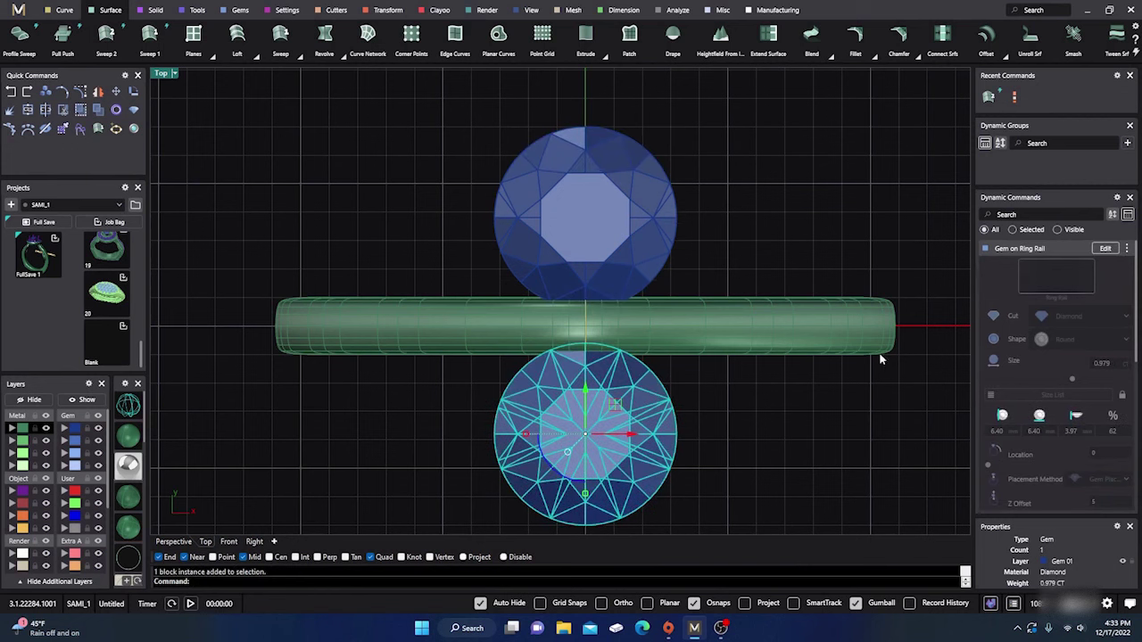
pyautogui.click(631, 211)
pyautogui.click(830, 187)
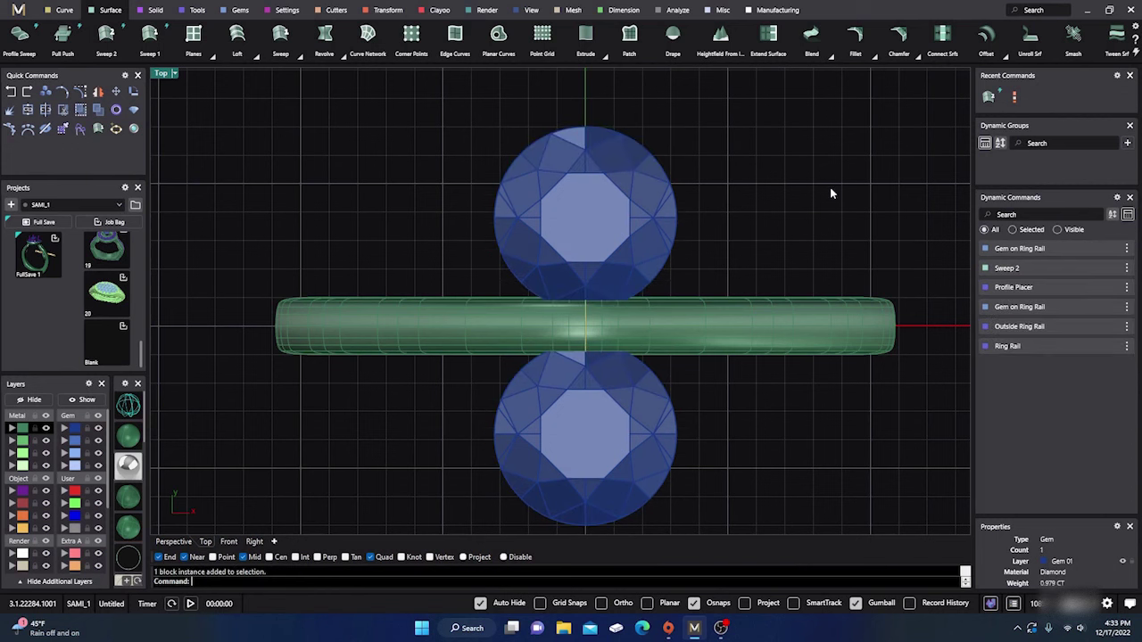
pyautogui.click(572, 448)
pyautogui.click(754, 241)
# - Edit the duplicate gem on the negative side of the shank, change its shape to Oval and finish
pyautogui.click(618, 405)
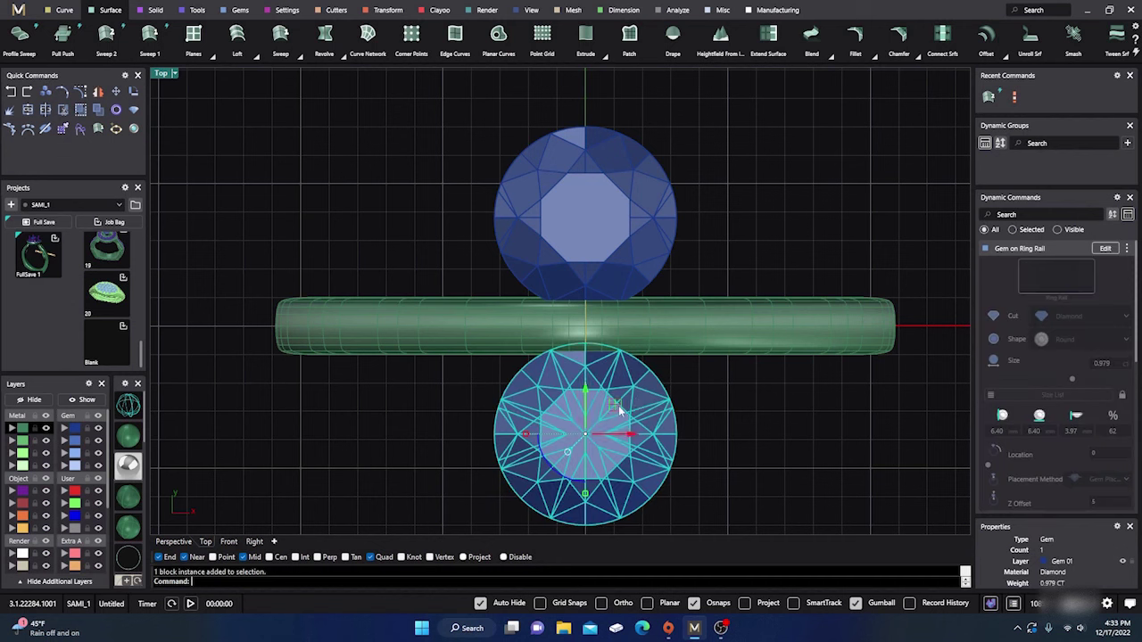
pyautogui.click(1105, 248)
pyautogui.click(1065, 339)
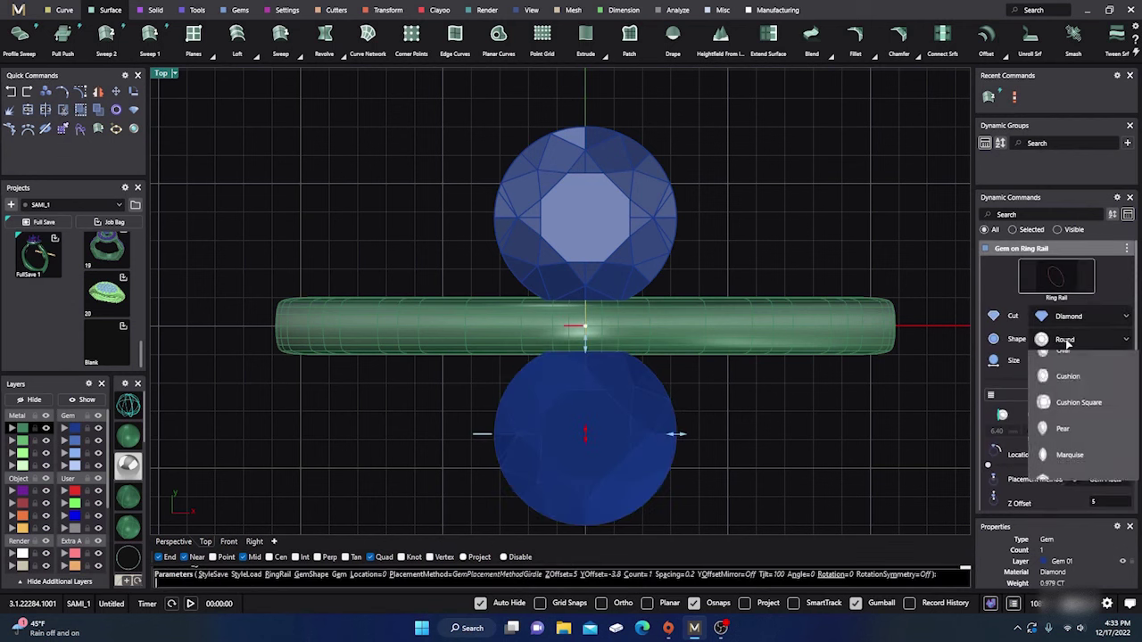
pyautogui.click(1064, 420)
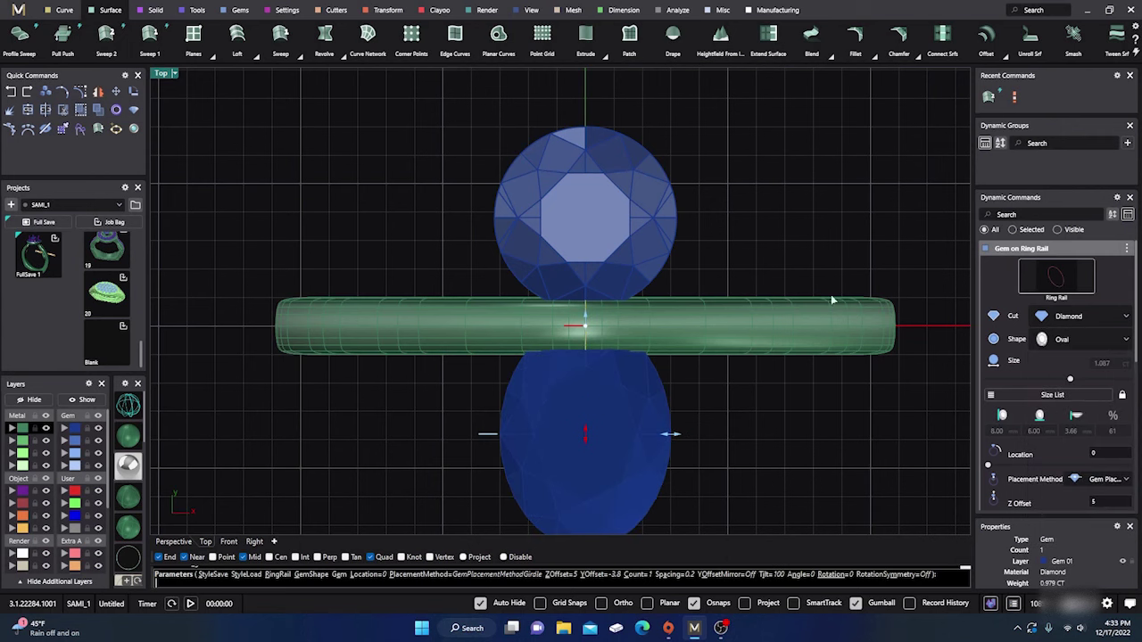
pyautogui.rightClick(872, 177)
# - Try the Princess shape on the original round gem and cancel the edit
pyautogui.click(643, 222)
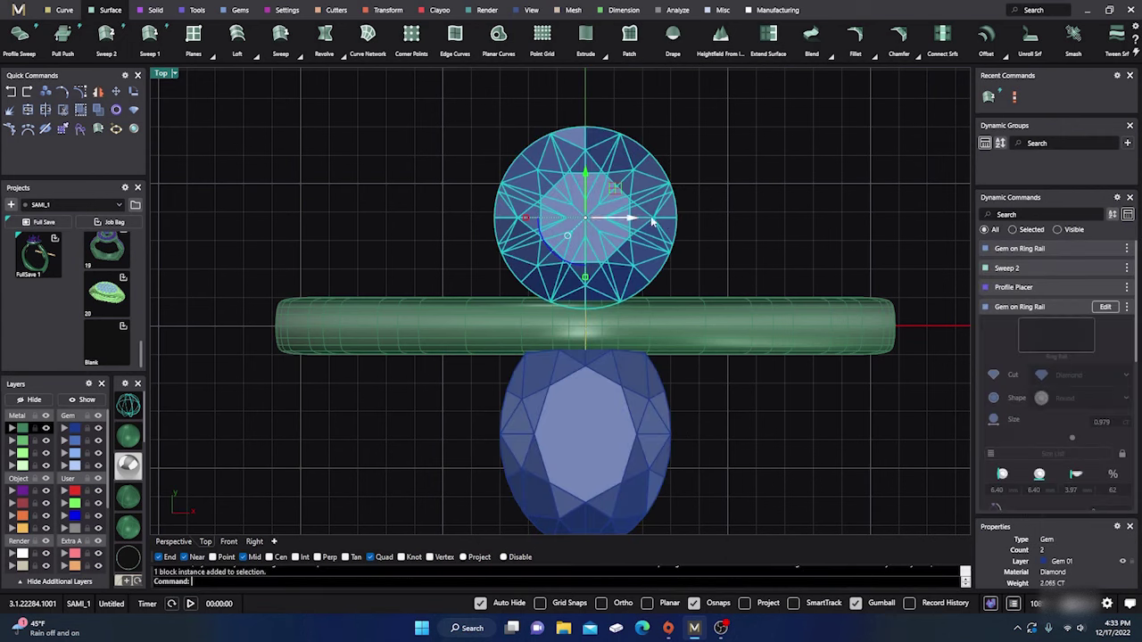
pyautogui.click(1106, 306)
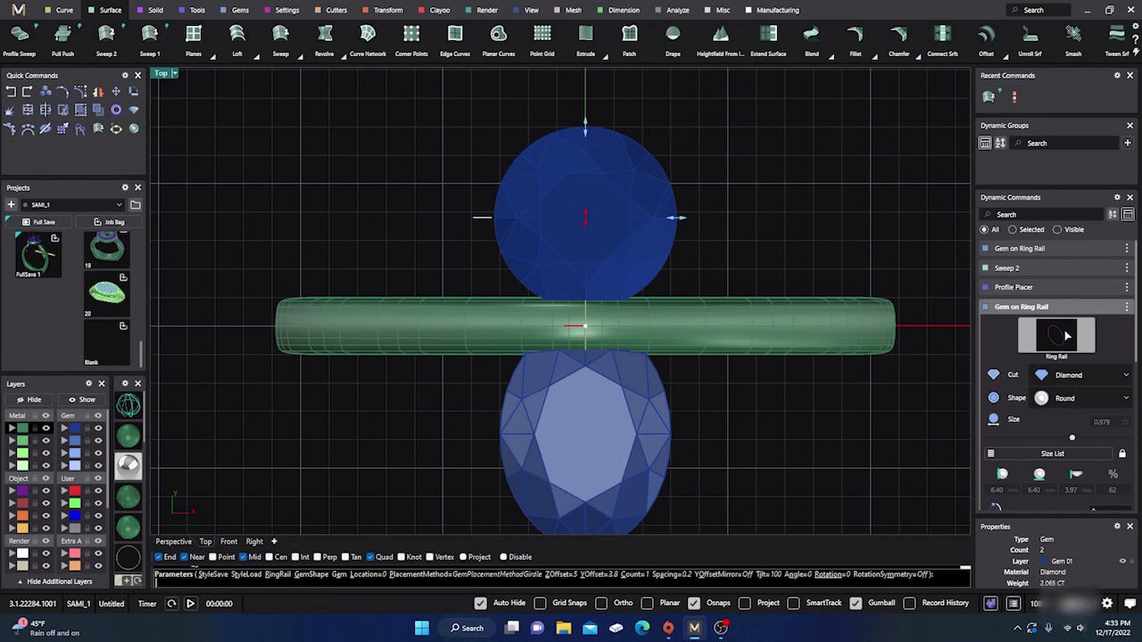
pyautogui.click(1070, 398)
pyautogui.click(1059, 437)
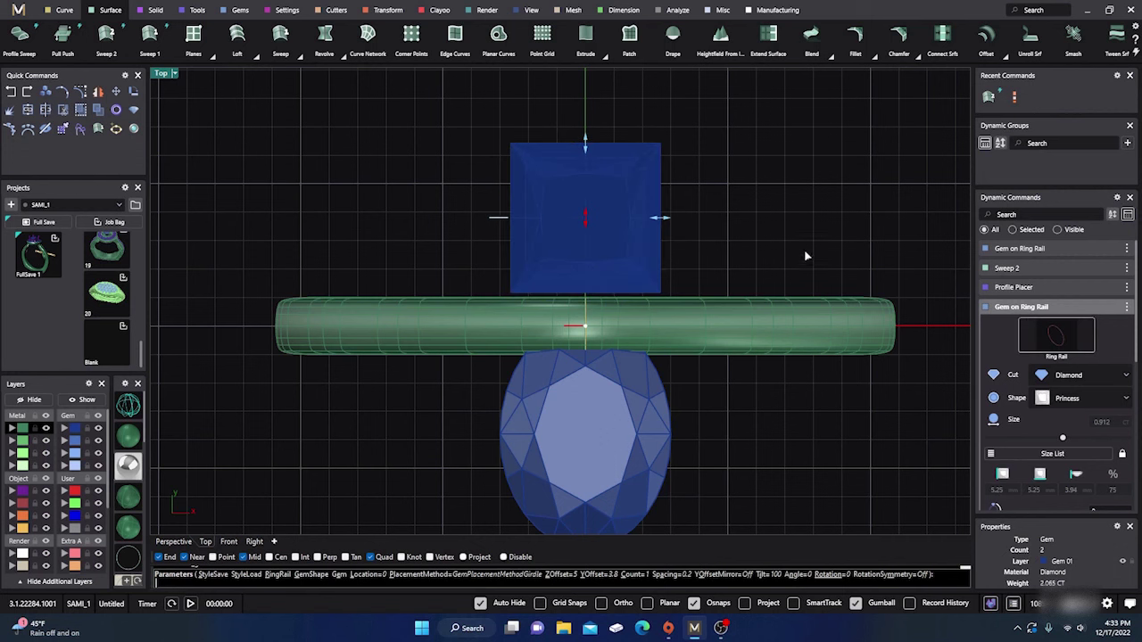
pyautogui.press('Escape')
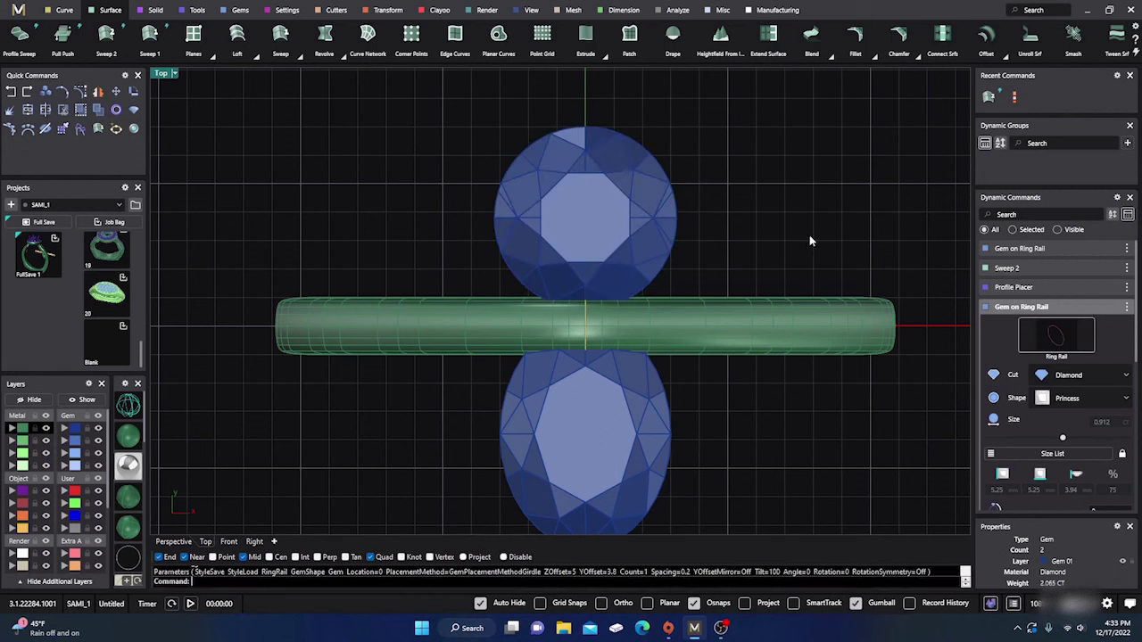
# - Select each gem in turn and delete the oval gem, keeping the original round one
pyautogui.click(621, 248)
pyautogui.click(615, 403)
pyautogui.click(753, 254)
pyautogui.click(622, 434)
pyautogui.press('Delete')
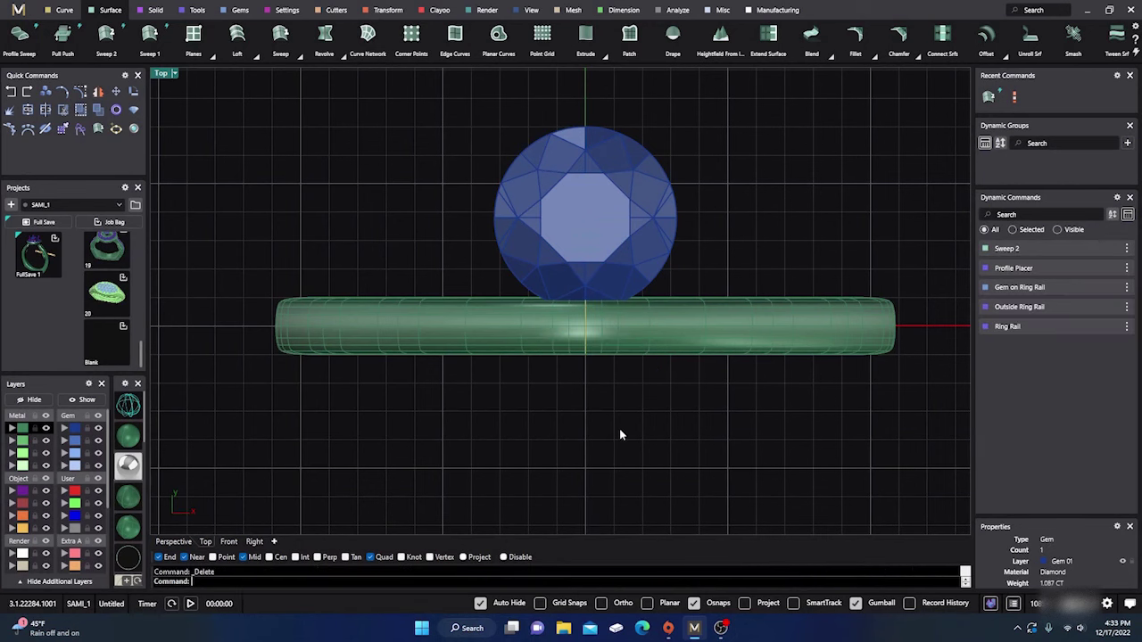
# - Mirror the round gem to the opposite side of the shank with X Mirror and Y Mirror on, and select the mirrored gem to check it
pyautogui.click(573, 263)
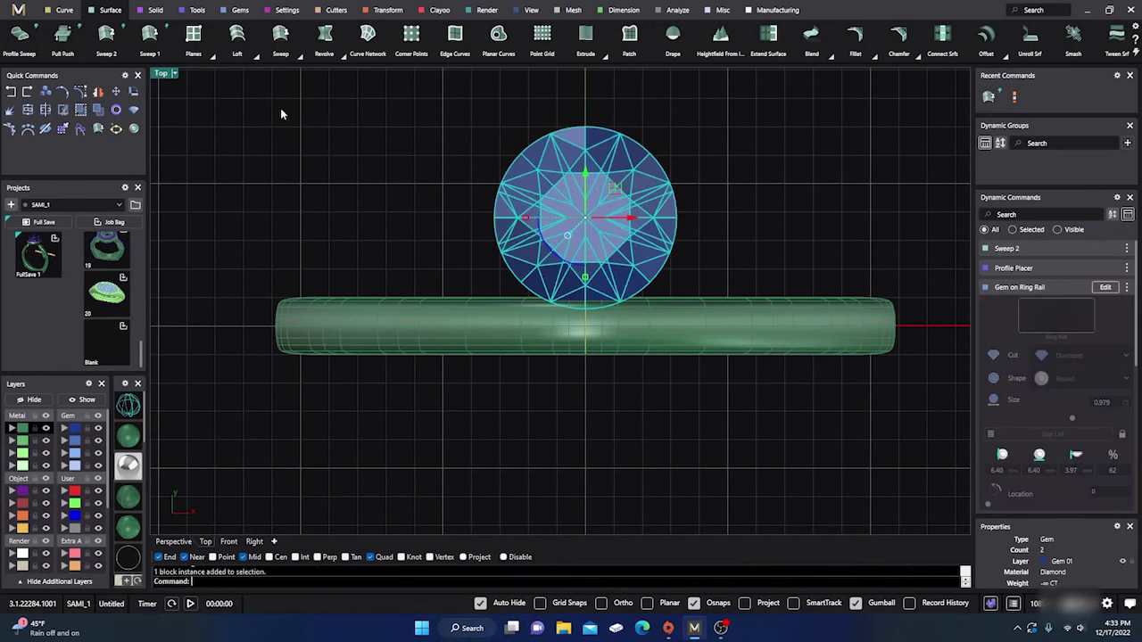
pyautogui.click(386, 11)
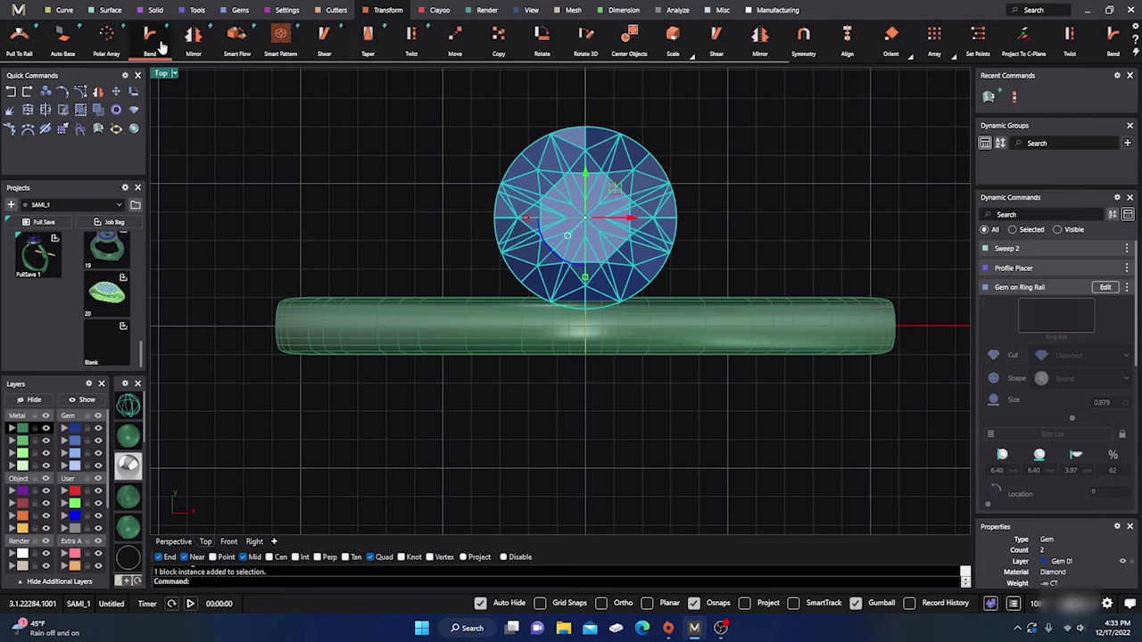
pyautogui.click(191, 40)
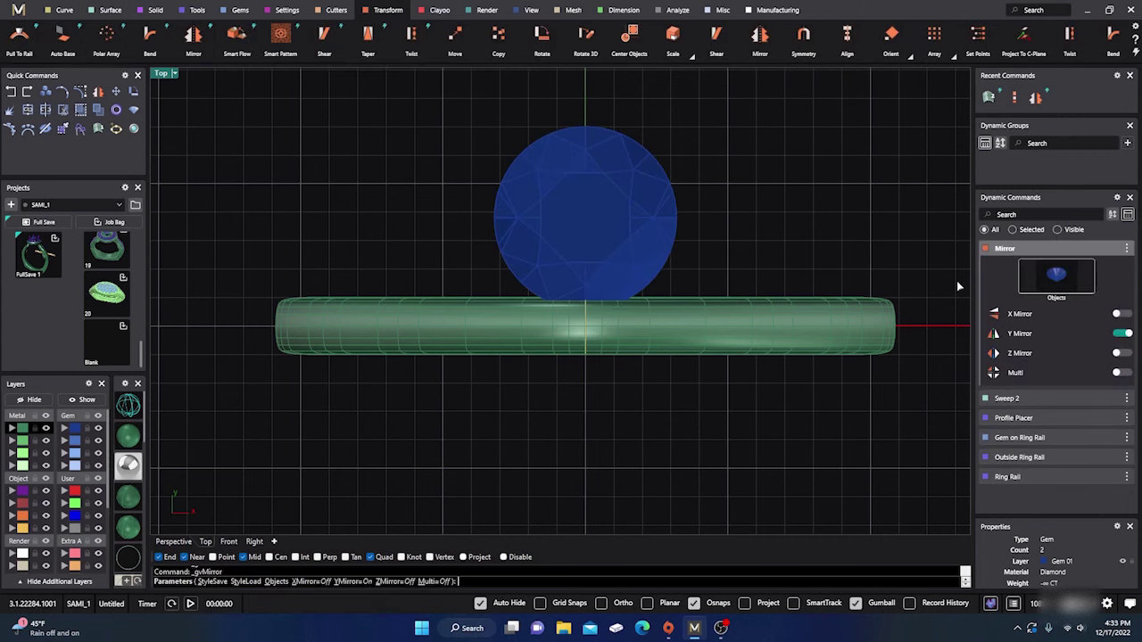
pyautogui.click(1119, 314)
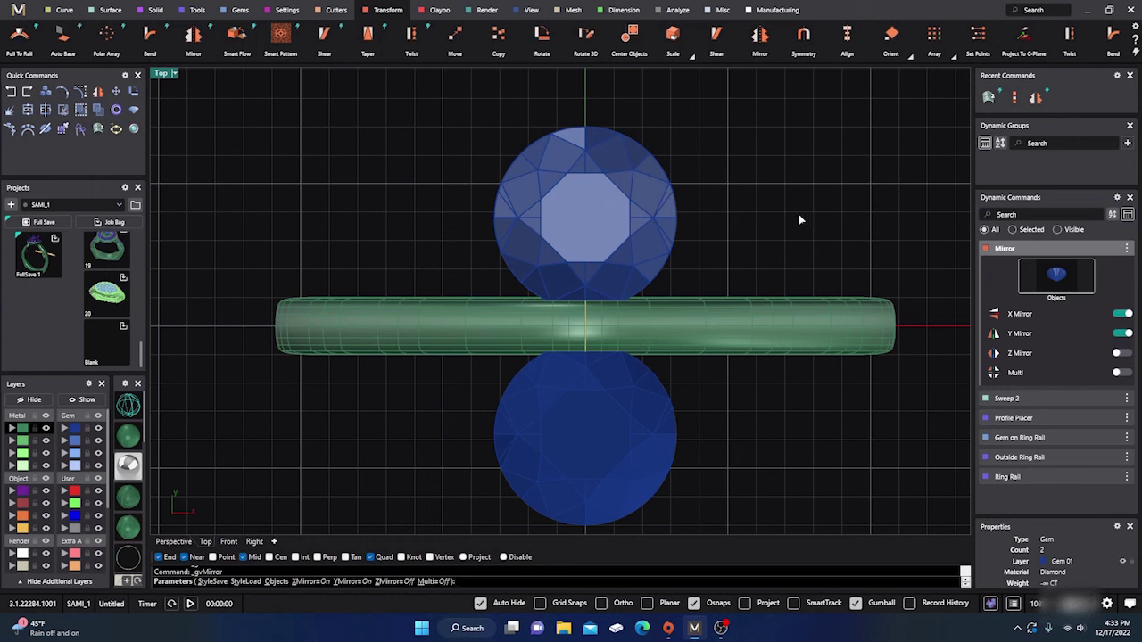
pyautogui.press('Return')
pyautogui.click(643, 393)
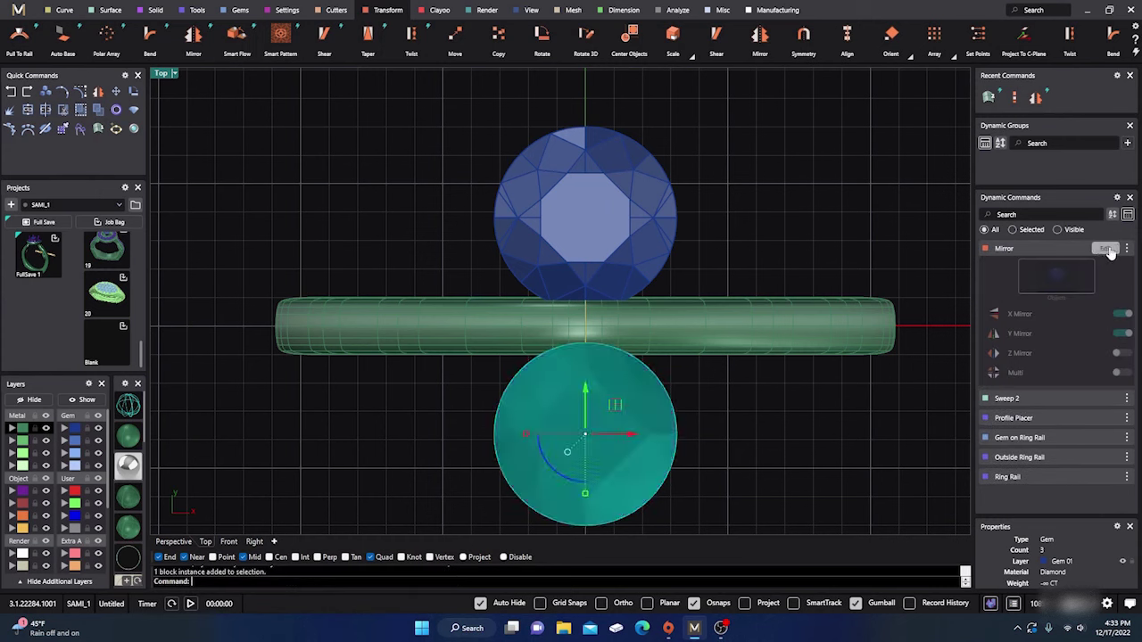
pyautogui.click(752, 227)
# - Edit the original gem behind the mirror, trying the Princess shape and then the Cushion shape
pyautogui.click(592, 209)
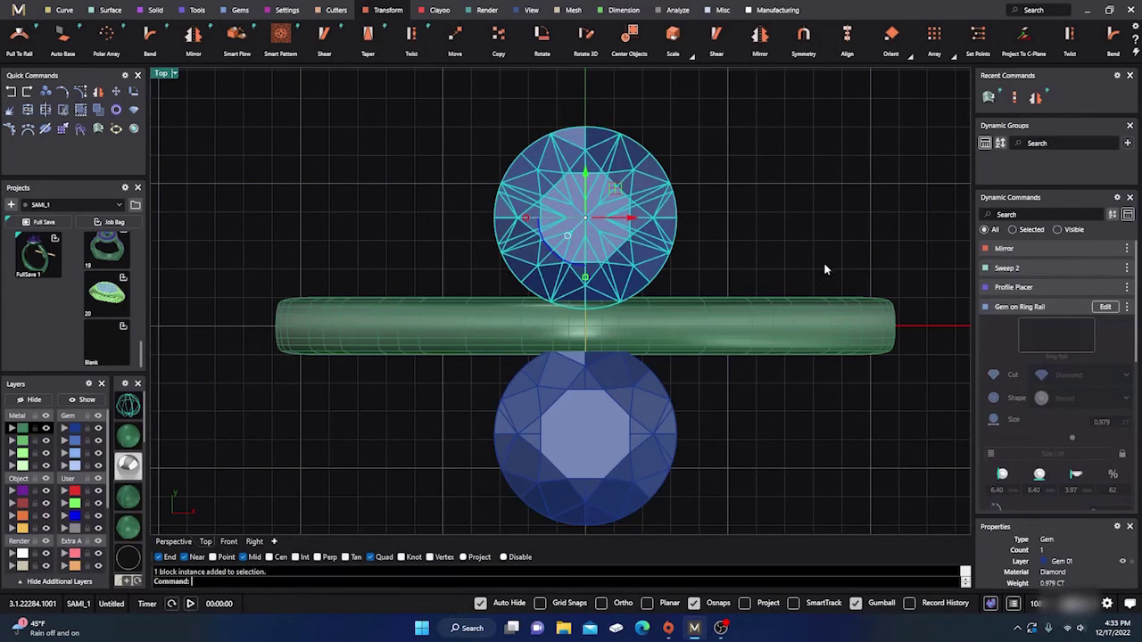
pyautogui.click(1105, 306)
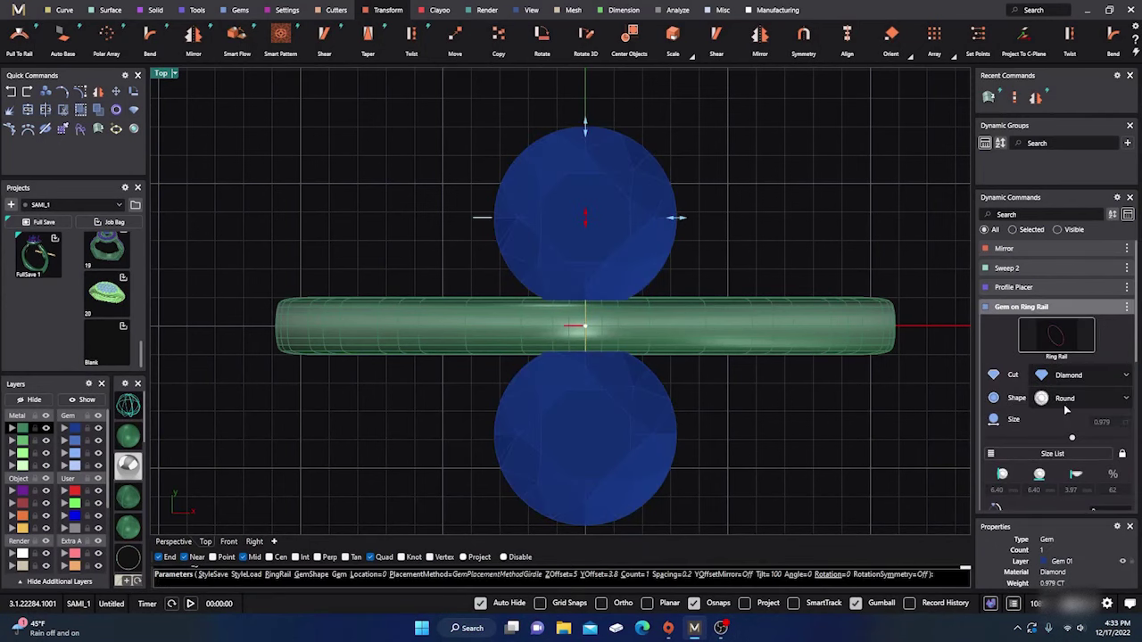
pyautogui.click(1066, 399)
pyautogui.click(1066, 446)
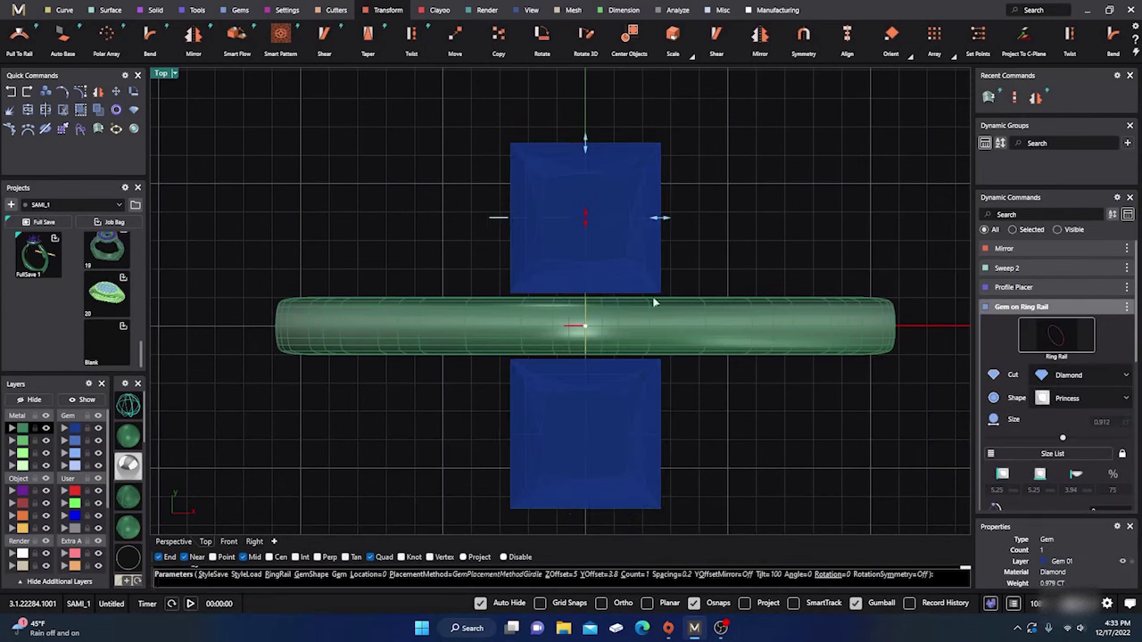
pyautogui.click(1080, 401)
pyautogui.click(1054, 501)
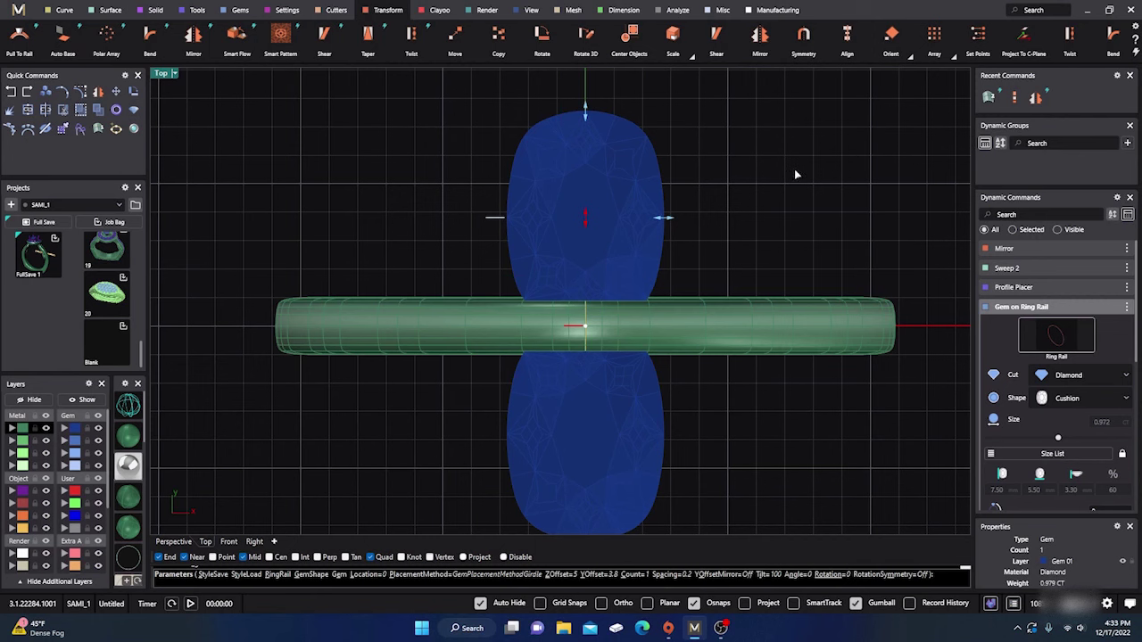
# - Return the original gem's shape to Round, finish the edit and delete the mirrored gem
pyautogui.click(1084, 400)
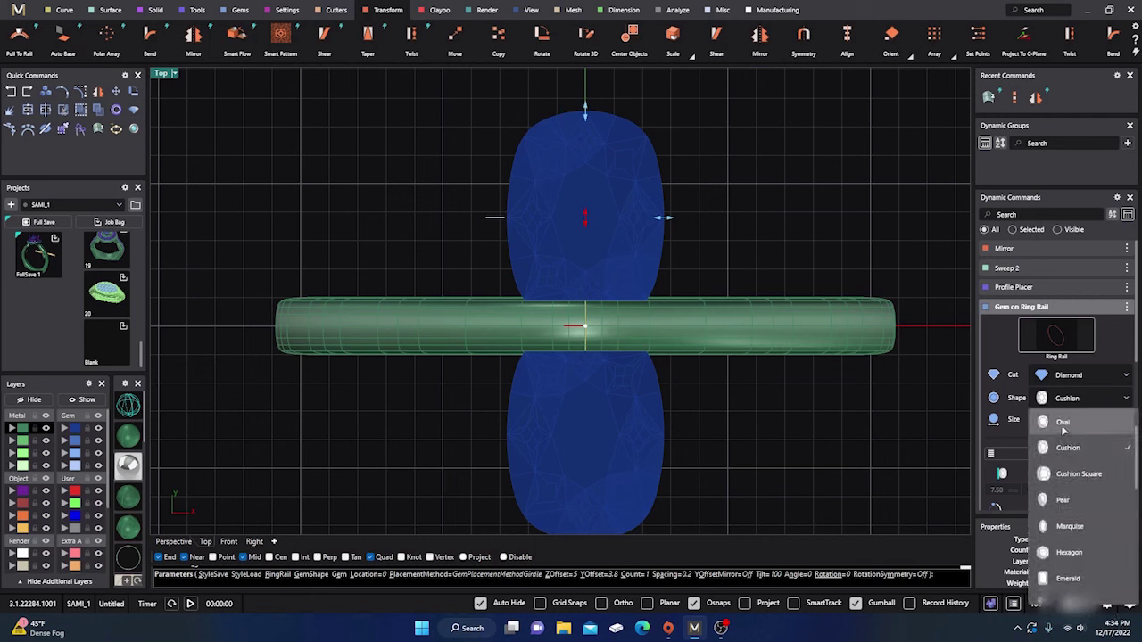
pyautogui.scroll(1, 1065, 433)
pyautogui.click(1065, 419)
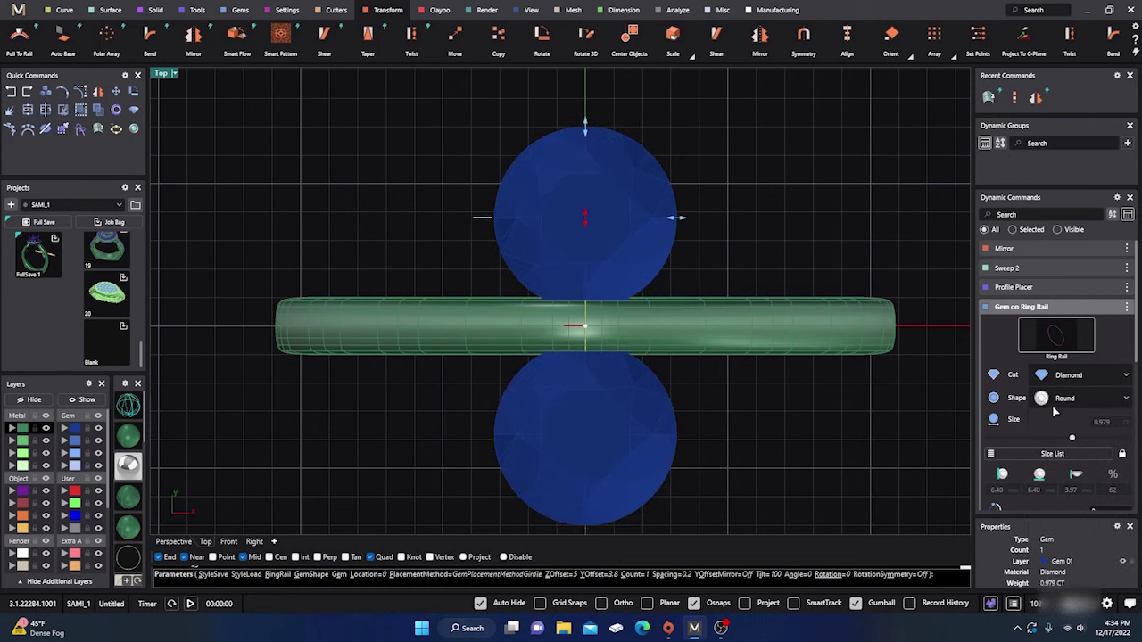
pyautogui.rightClick(855, 197)
pyautogui.click(629, 414)
pyautogui.press('Delete')
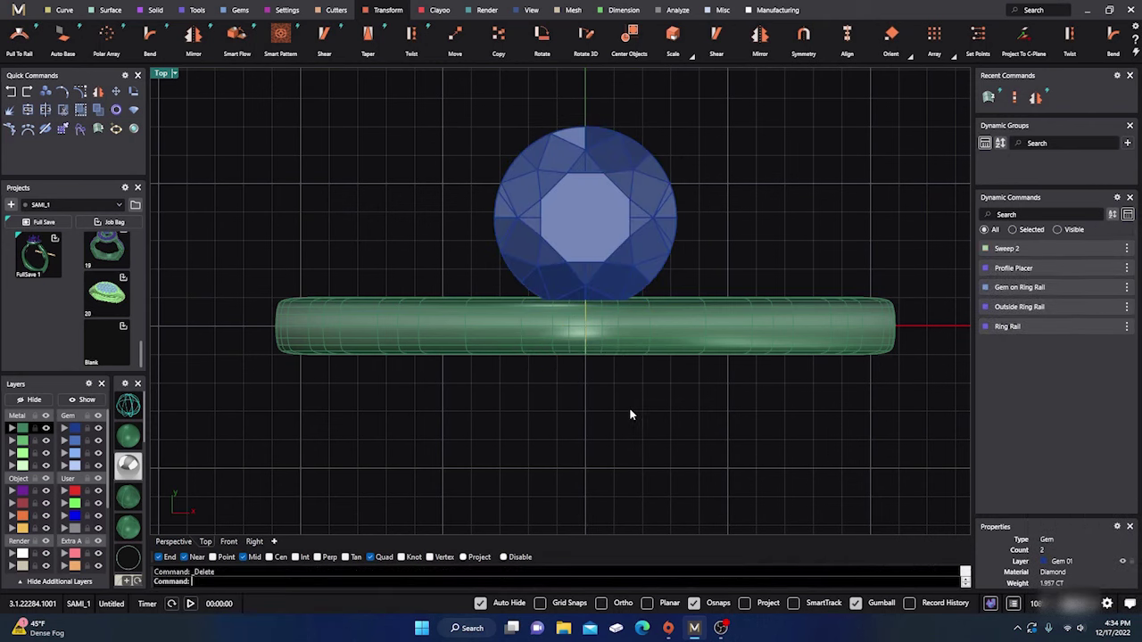
# - Duplicate the remaining round gem in place and select the original of the two overlapping gems
pyautogui.moveTo(769, 190); pyautogui.dragTo(718, 219, button='right')
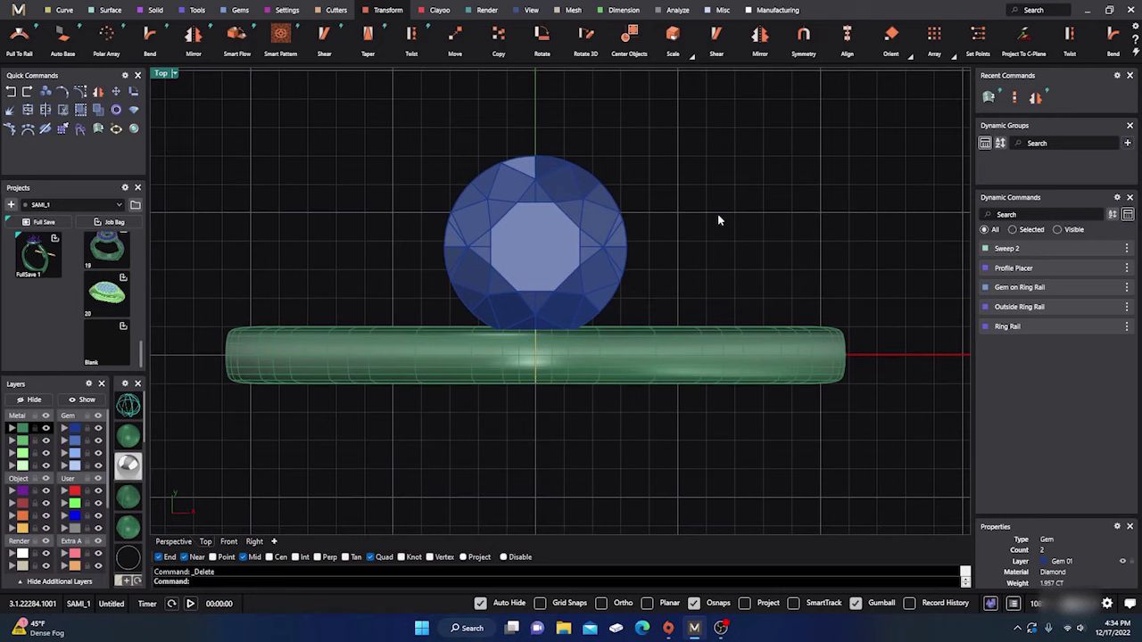
pyautogui.click(575, 242)
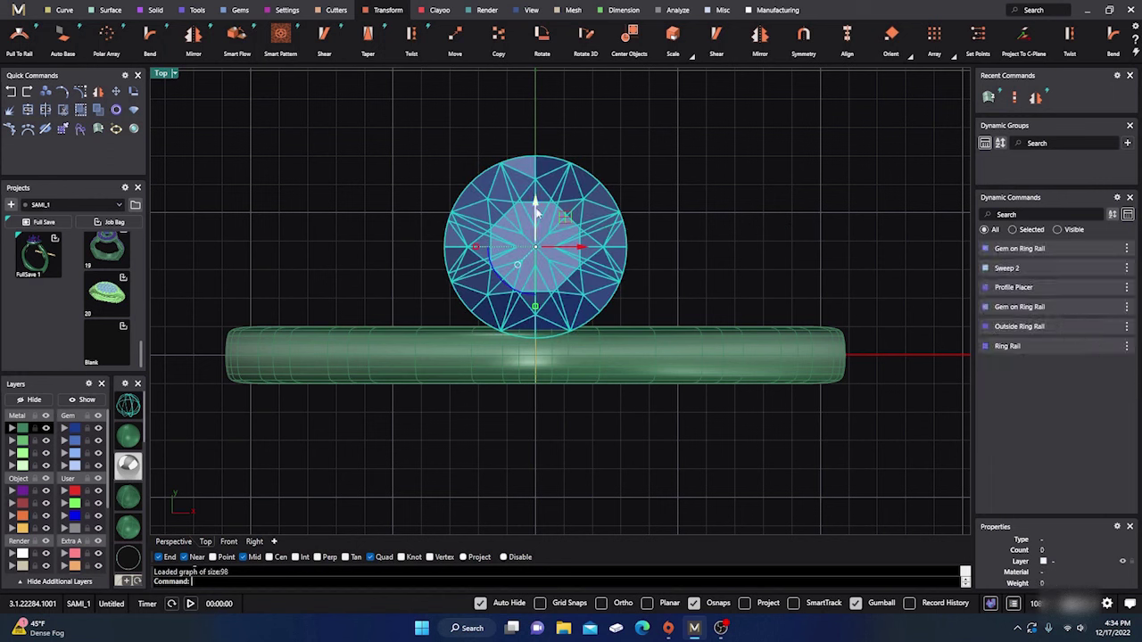
pyautogui.click(612, 226)
pyautogui.click(669, 264)
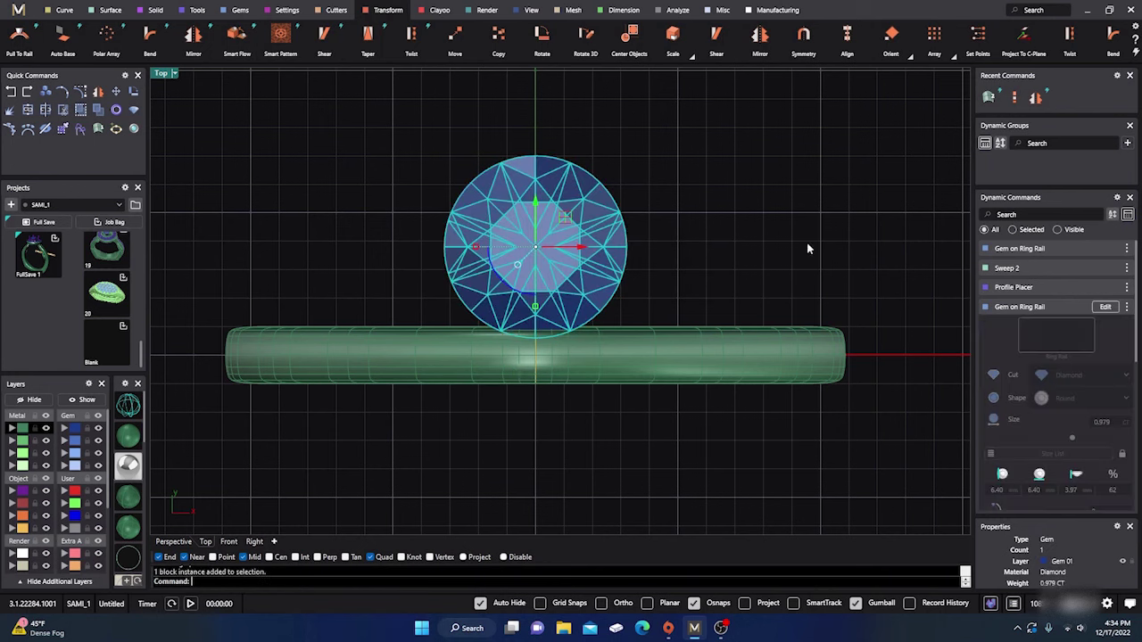
# - Try a Y offset of -3.7 mm on the selected gem, inspect it in wireframe from the Right view and cancel
pyautogui.click(1102, 307)
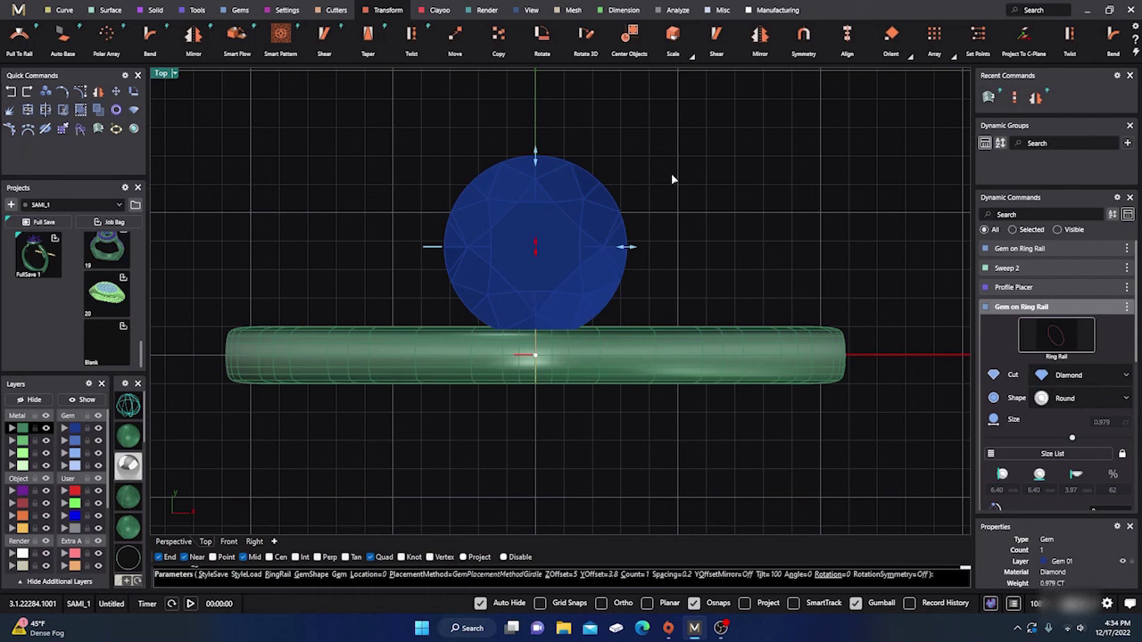
pyautogui.scroll(-3, 670, 173)
pyautogui.scroll(2, 642, 205)
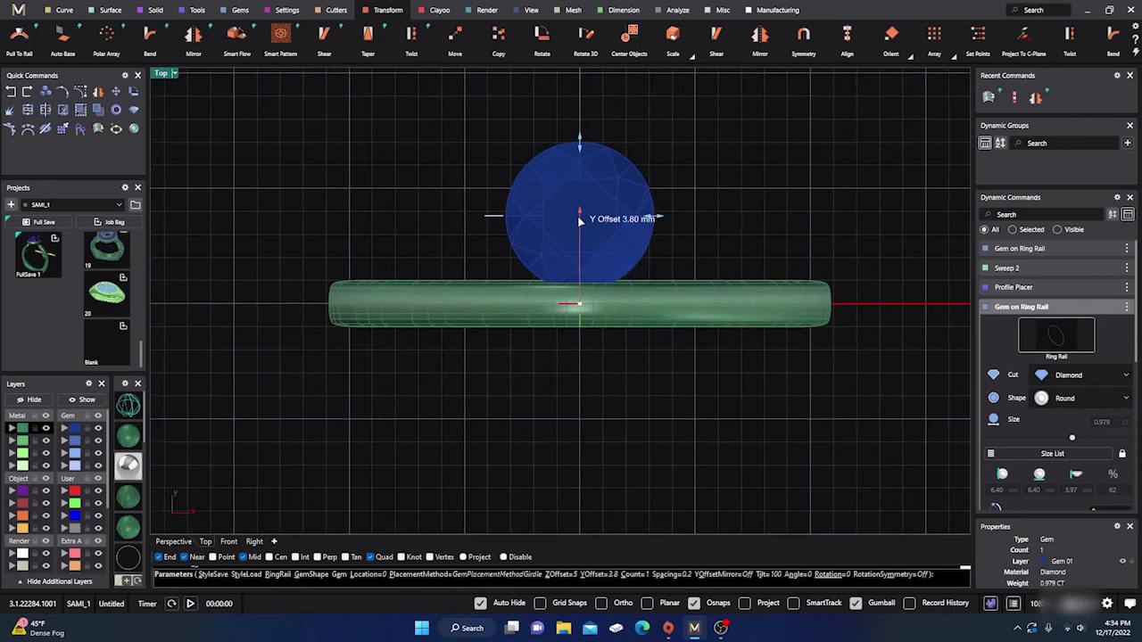
pyautogui.moveTo(579, 219); pyautogui.dragTo(580, 392)
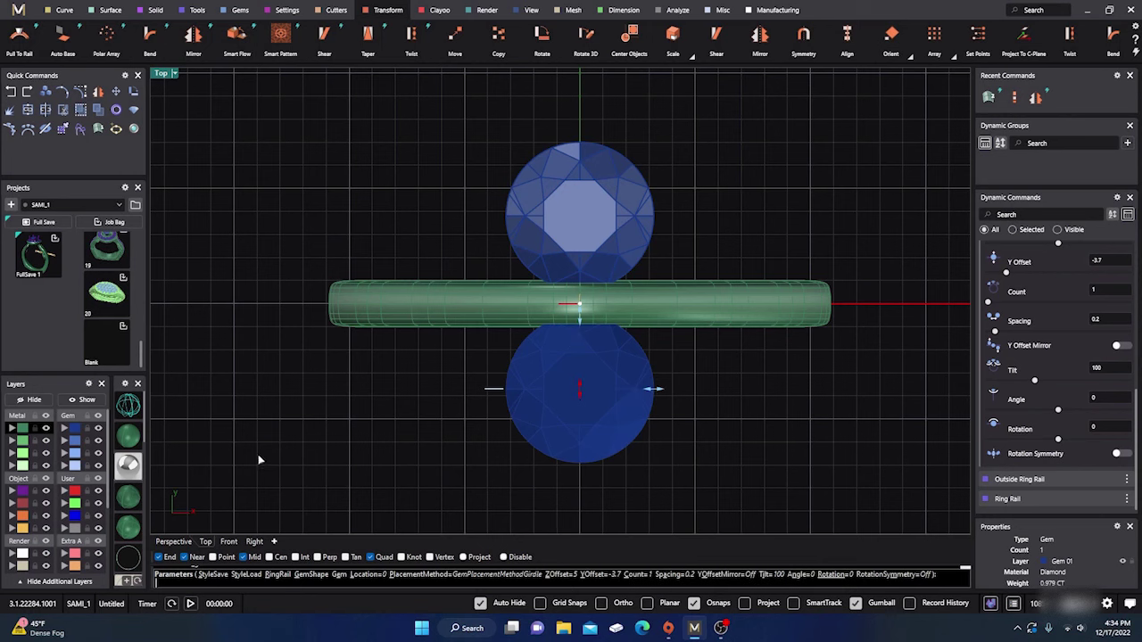
pyautogui.click(254, 541)
pyautogui.click(131, 406)
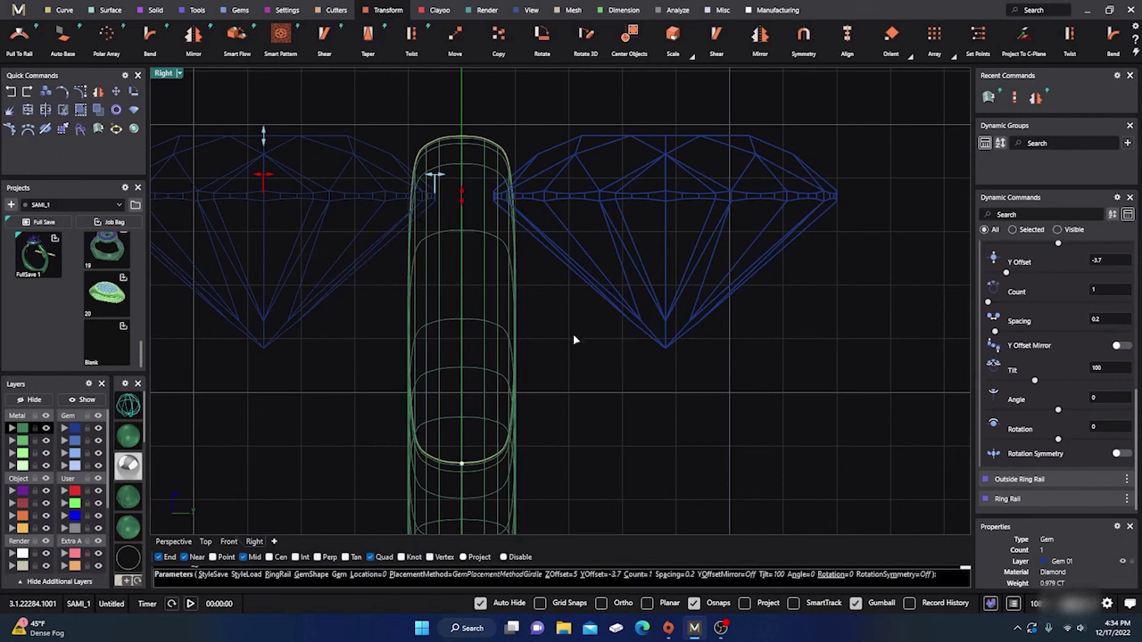
pyautogui.press('Return')
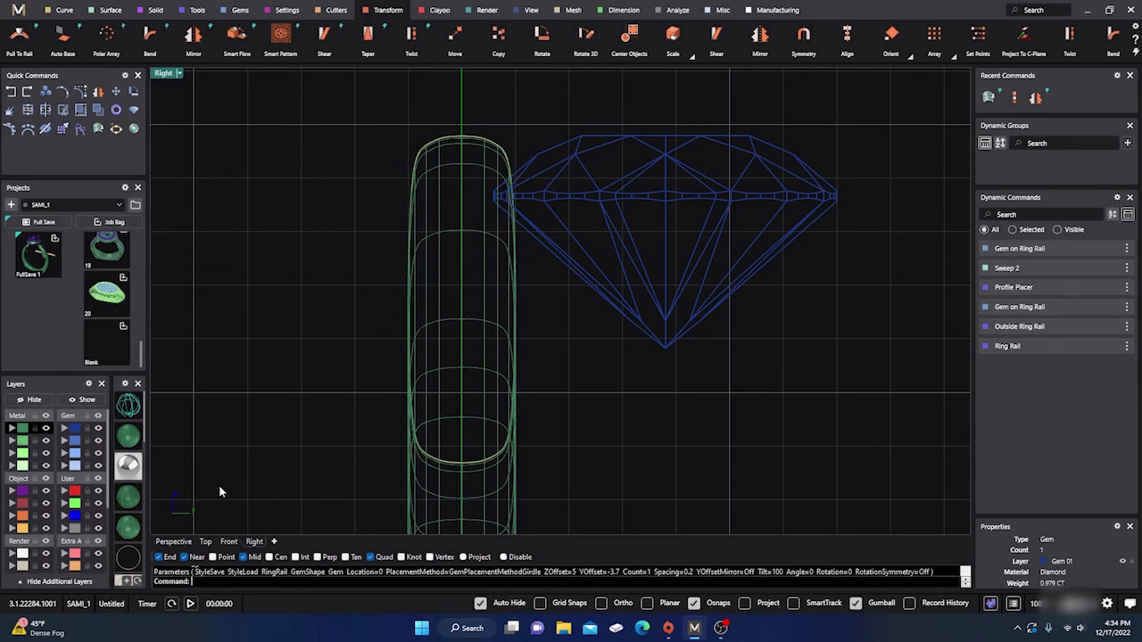
# - Edit the duplicate of the overlapping gems from the top view, set its Y offset to -3.8 mm and finish
pyautogui.click(205, 542)
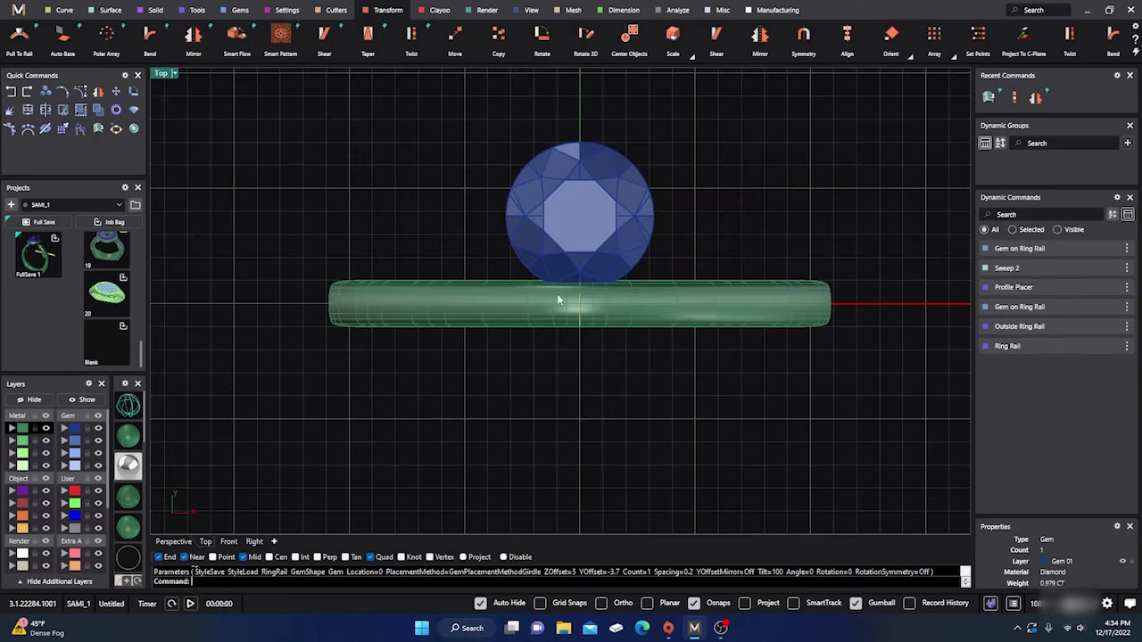
pyautogui.click(595, 260)
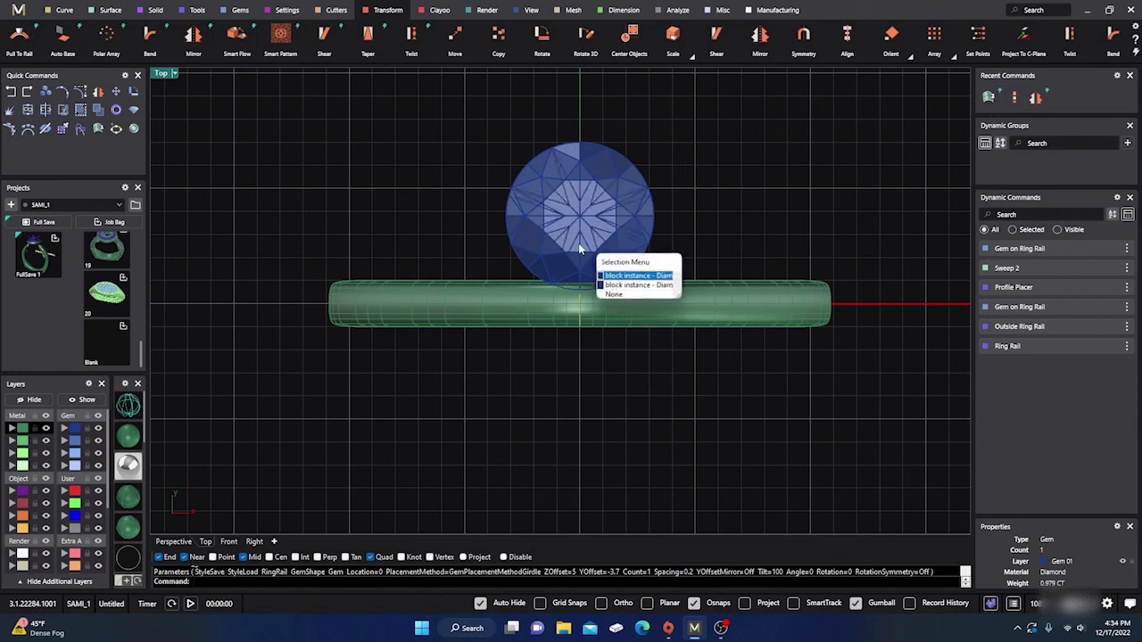
pyautogui.click(634, 285)
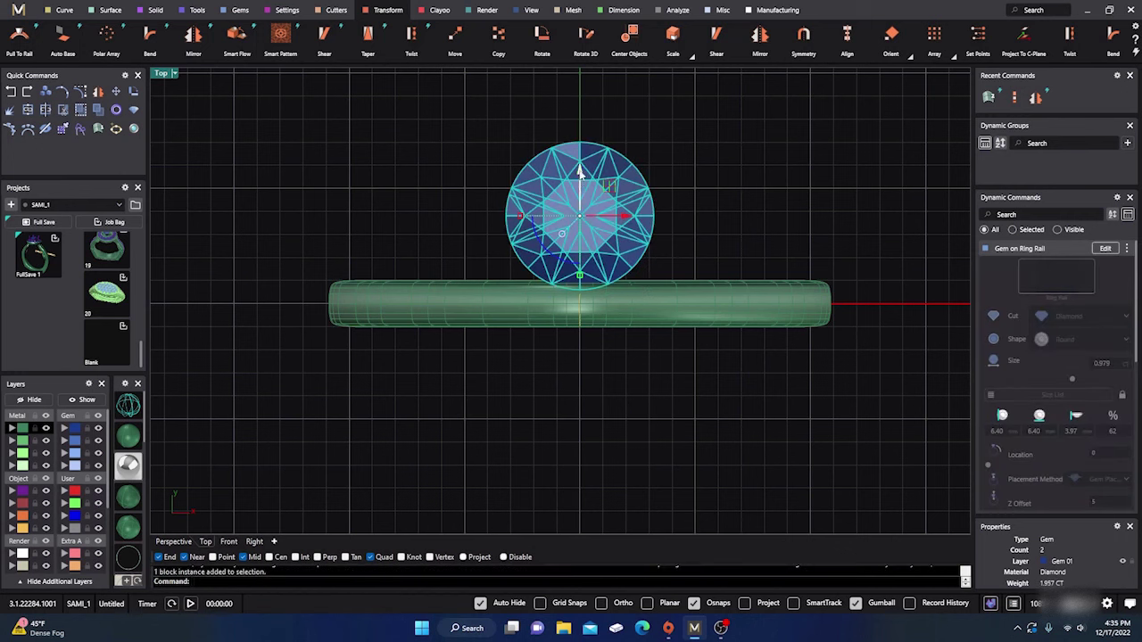
pyautogui.click(1104, 248)
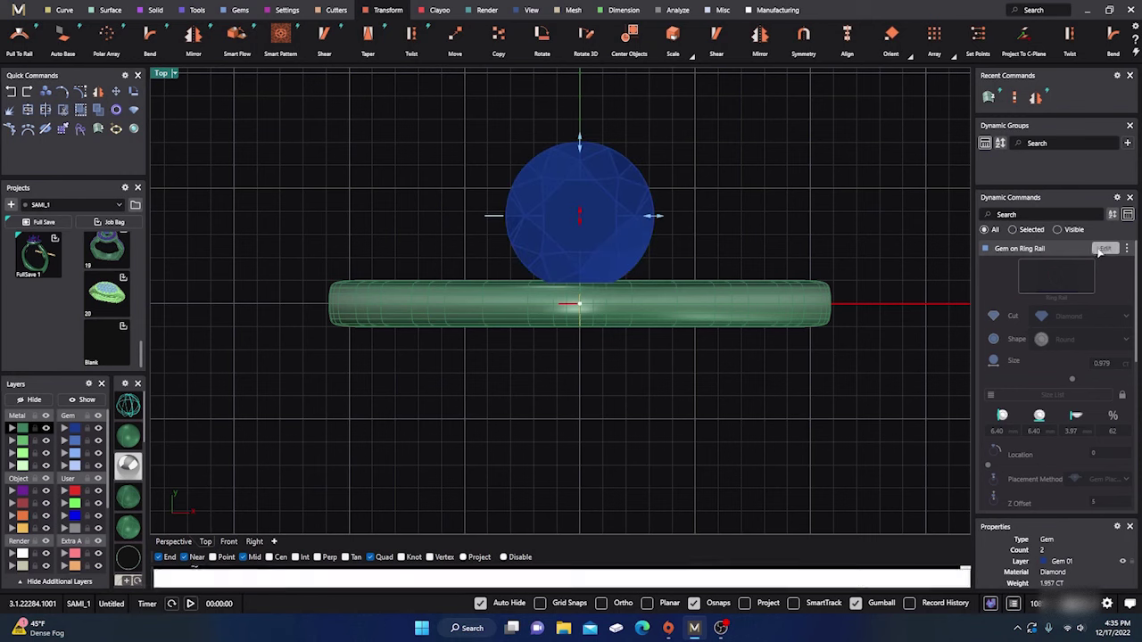
pyautogui.moveTo(580, 218); pyautogui.dragTo(571, 394)
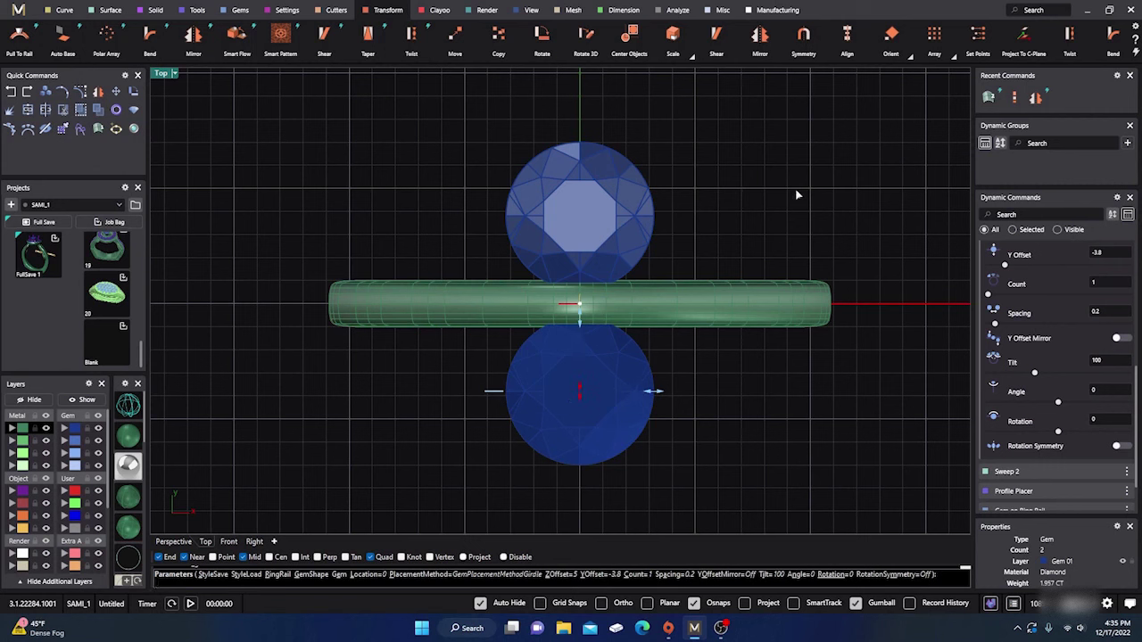
pyautogui.press('Return')
pyautogui.click(623, 219)
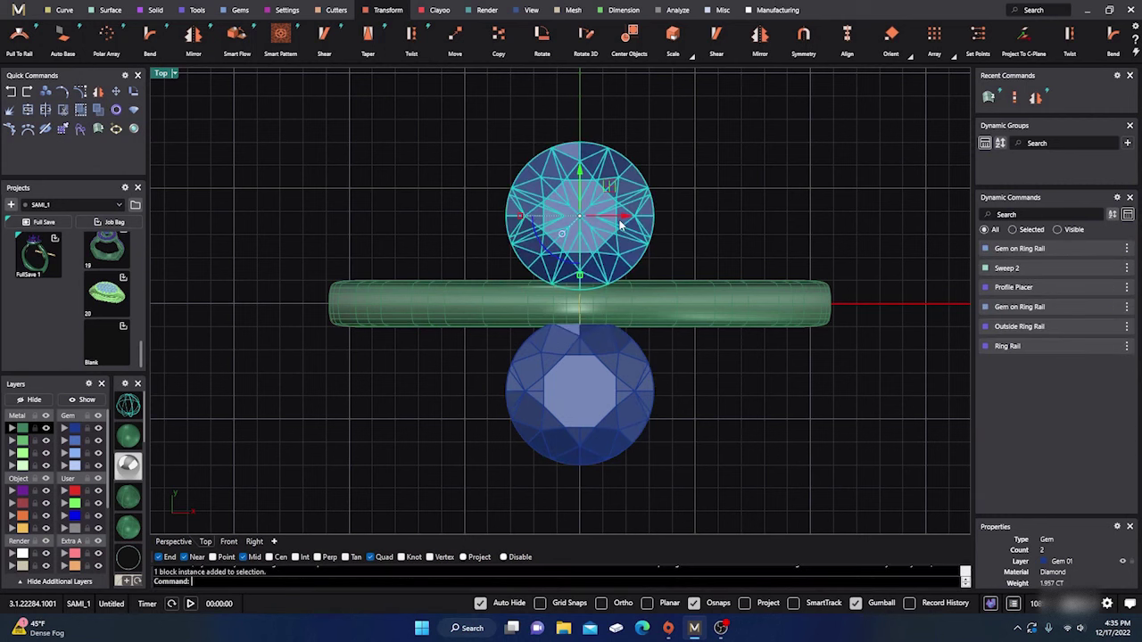
pyautogui.click(771, 217)
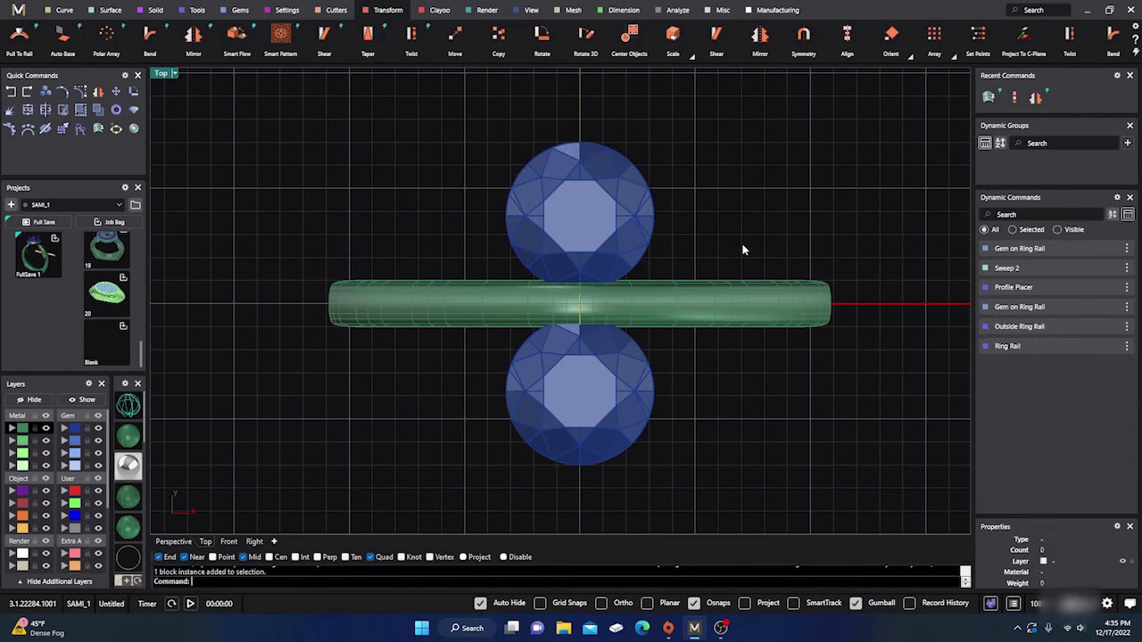
# - Examine how the two offset gems sit on either side of the shank in the Perspective view
pyautogui.click(622, 393)
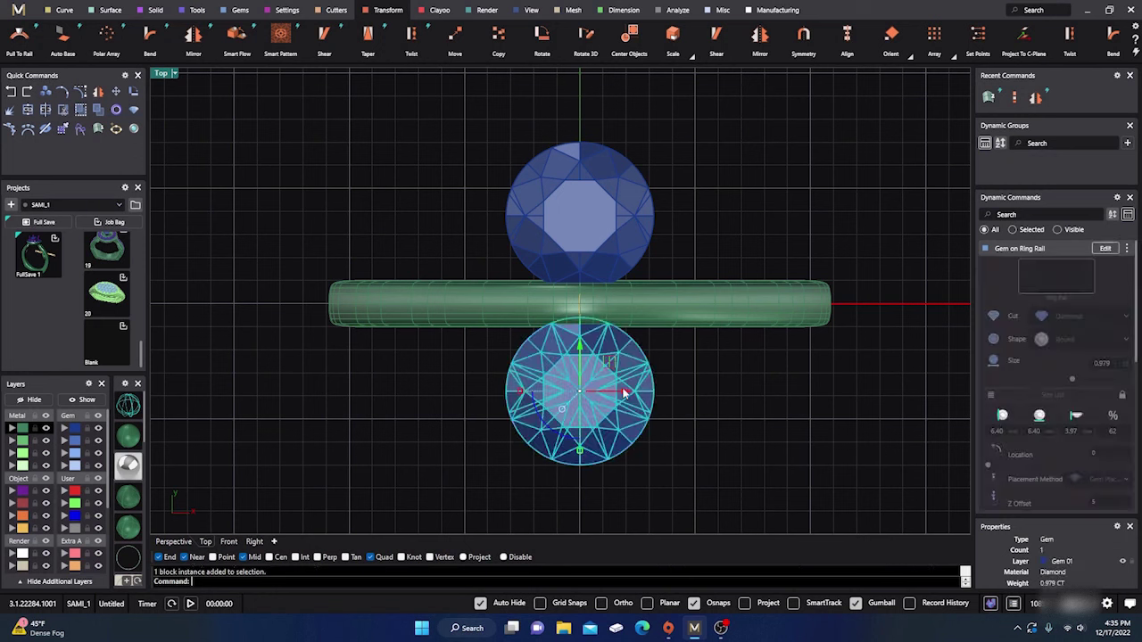
pyautogui.click(878, 250)
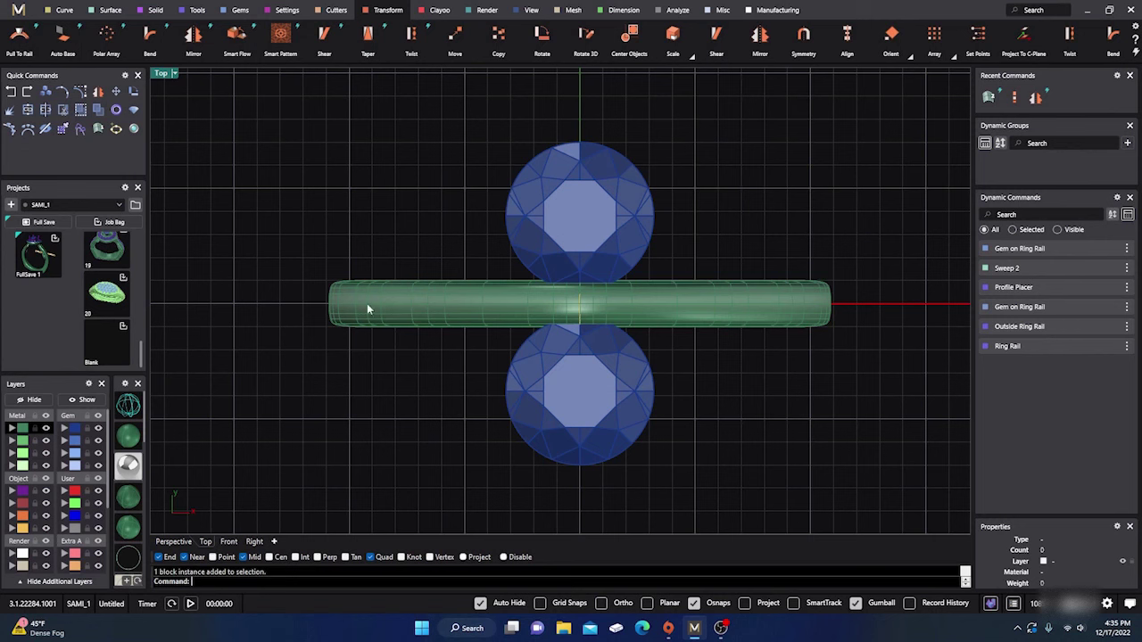
pyautogui.click(176, 542)
pyautogui.scroll(-3, 747, 362)
pyautogui.moveTo(747, 362); pyautogui.dragTo(618, 270, button='right')
pyautogui.scroll(-3, 554, 275)
pyautogui.moveTo(553, 298); pyautogui.dragTo(537, 339, button='right')
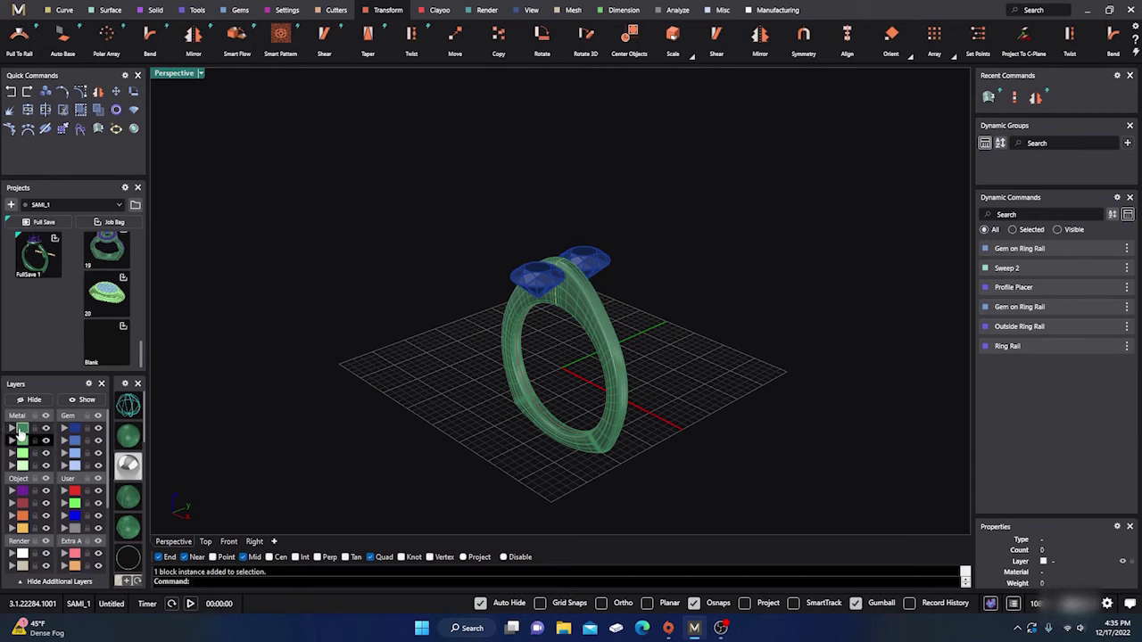
# - Move the swept shank to the Metal 03 layer, hide that layer and make Metal 01 the current layer
pyautogui.click(24, 429)
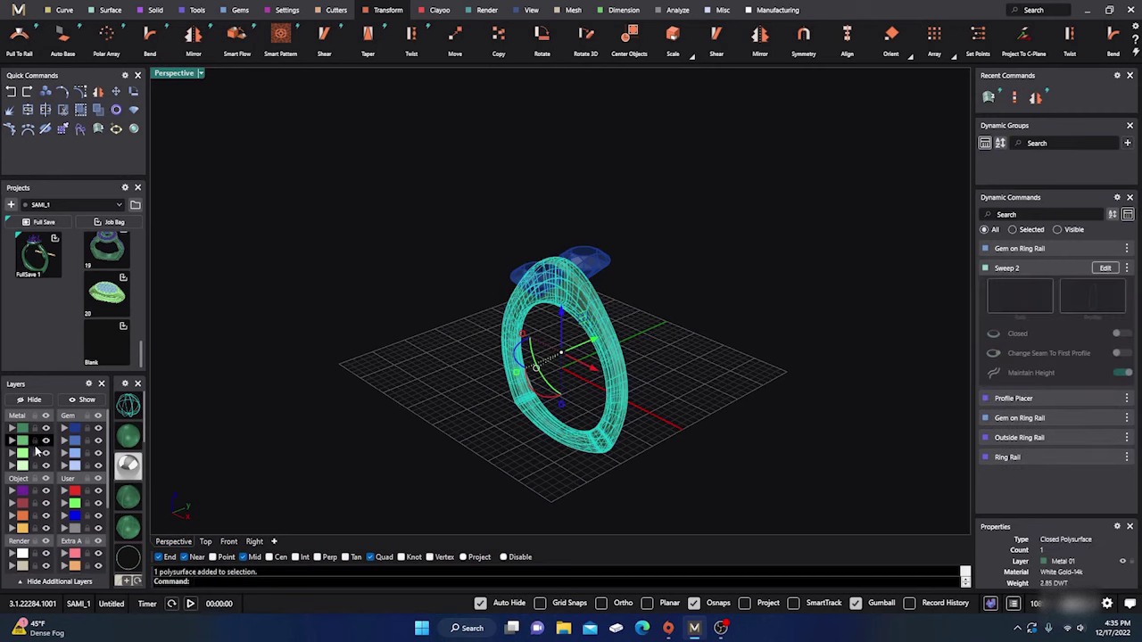
pyautogui.click(13, 443)
pyautogui.click(45, 442)
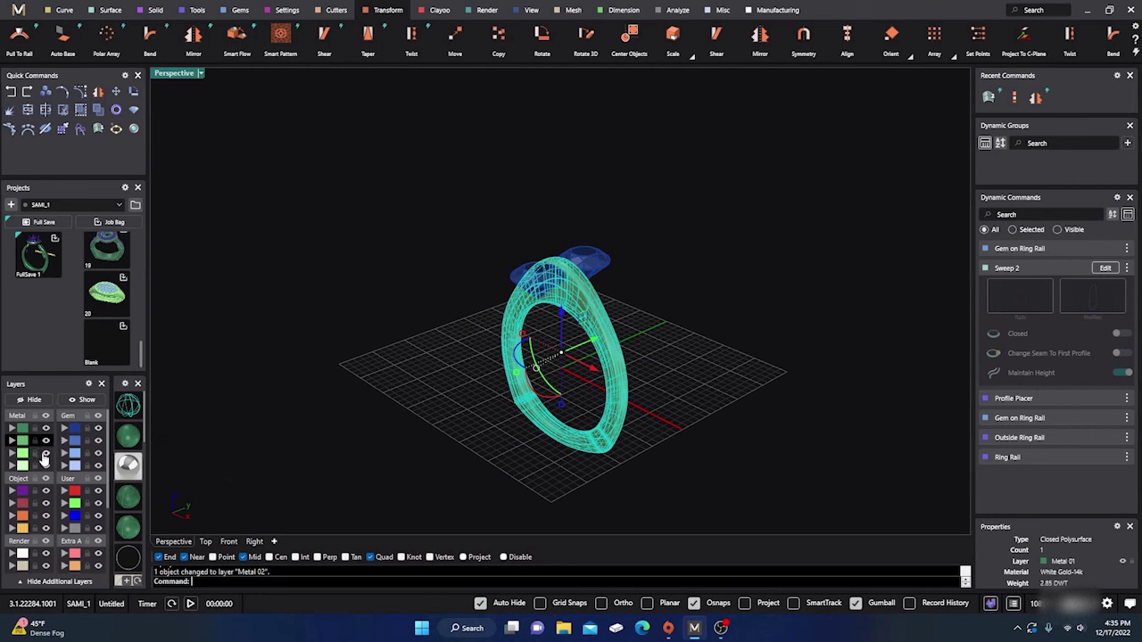
pyautogui.click(12, 453)
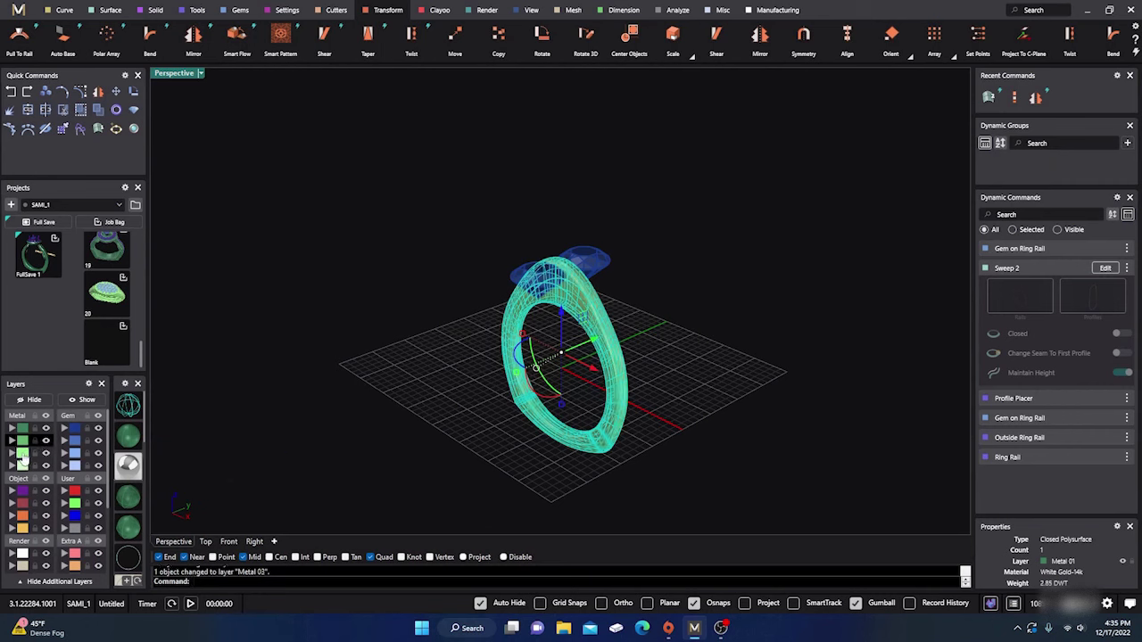
pyautogui.click(45, 453)
pyautogui.click(28, 429)
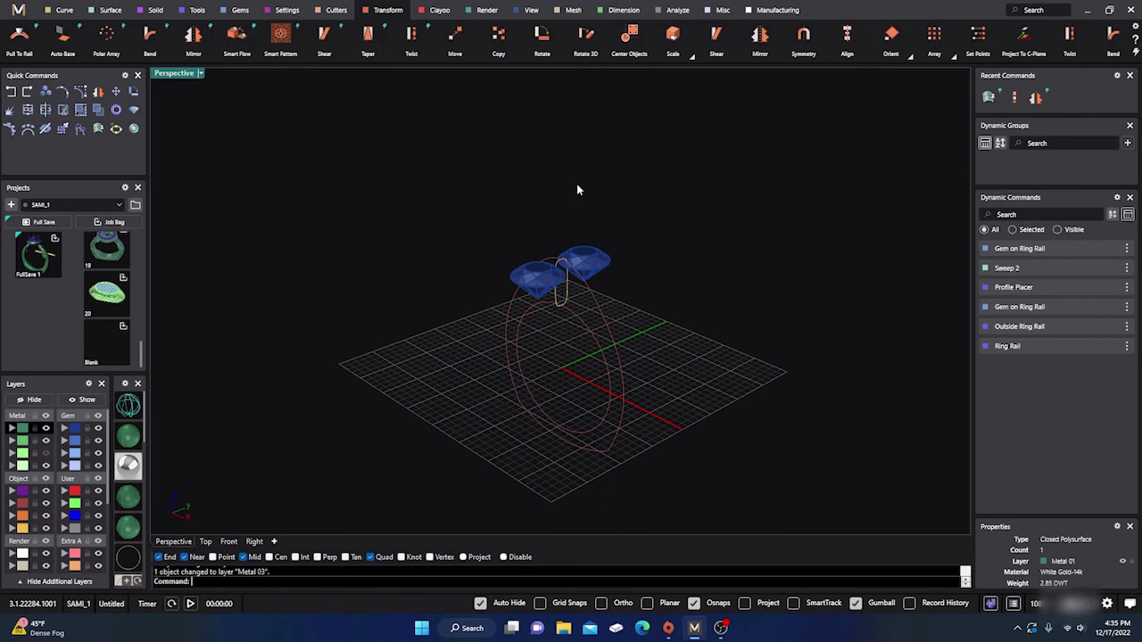
# - Toggle the Metal 03 layer's visibility to compare the ring with and without its shank, leaving the layer hidden
pyautogui.scroll(6, 566, 264)
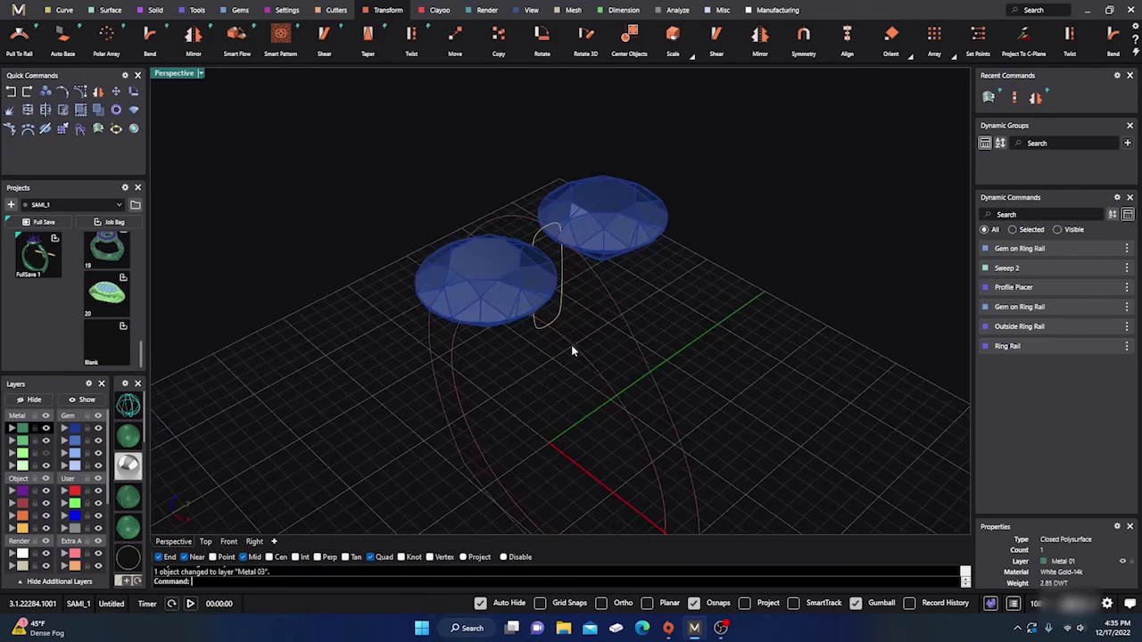
pyautogui.click(45, 453)
pyautogui.click(45, 454)
pyautogui.moveTo(654, 253); pyautogui.dragTo(583, 357, button='right')
pyautogui.scroll(-4, 589, 323)
pyautogui.scroll(5, 607, 333)
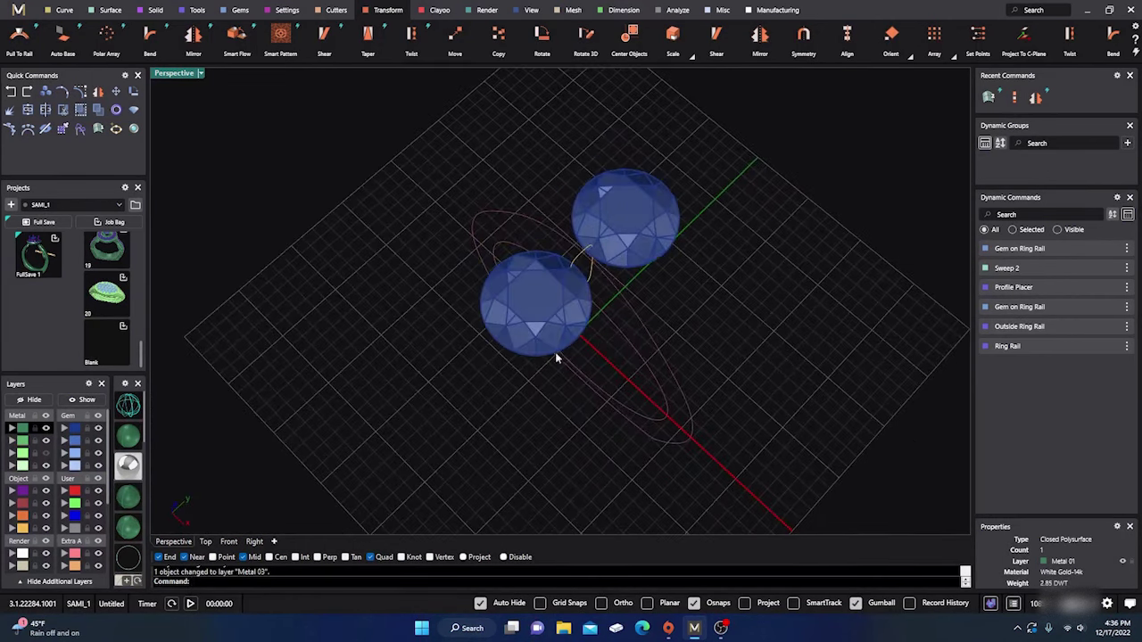
pyautogui.click(45, 453)
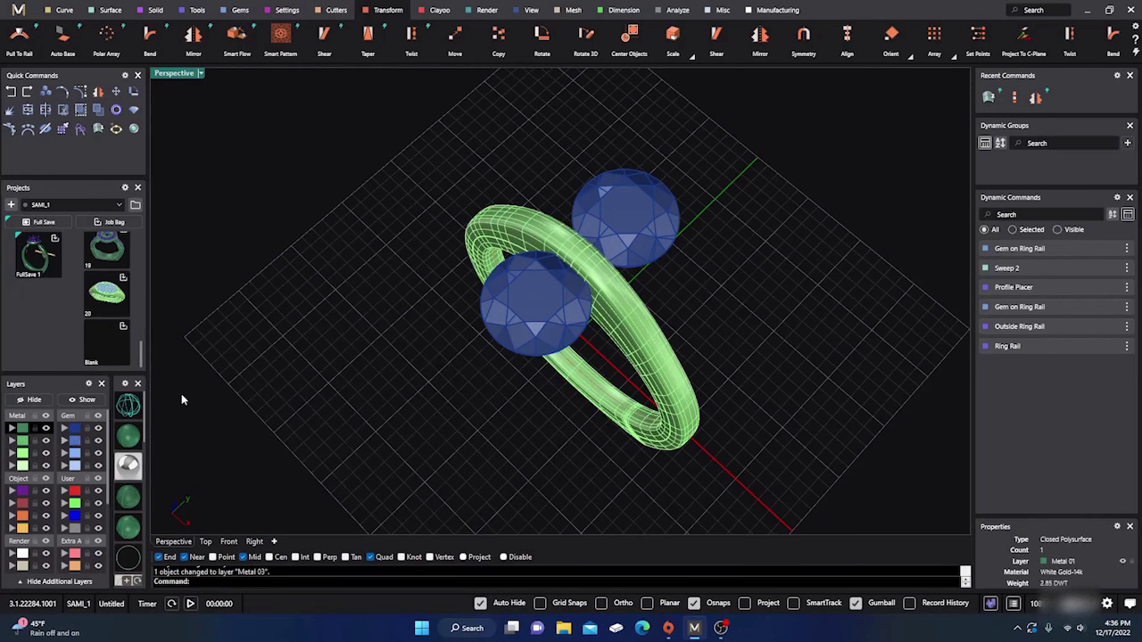
pyautogui.moveTo(580, 455); pyautogui.dragTo(579, 428, button='right')
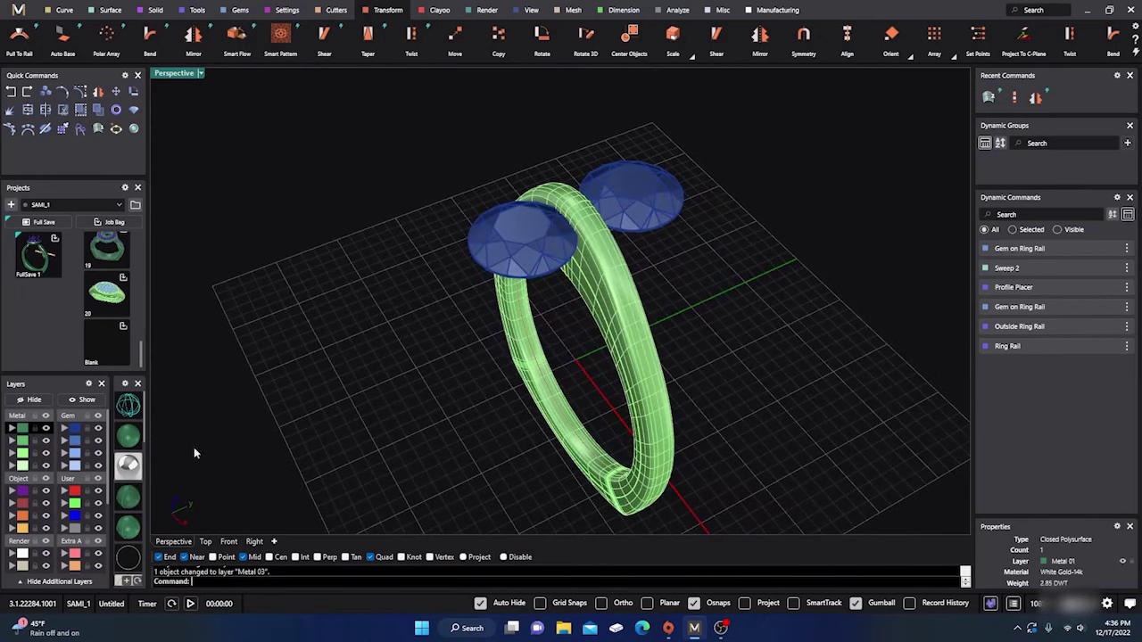
pyautogui.click(46, 453)
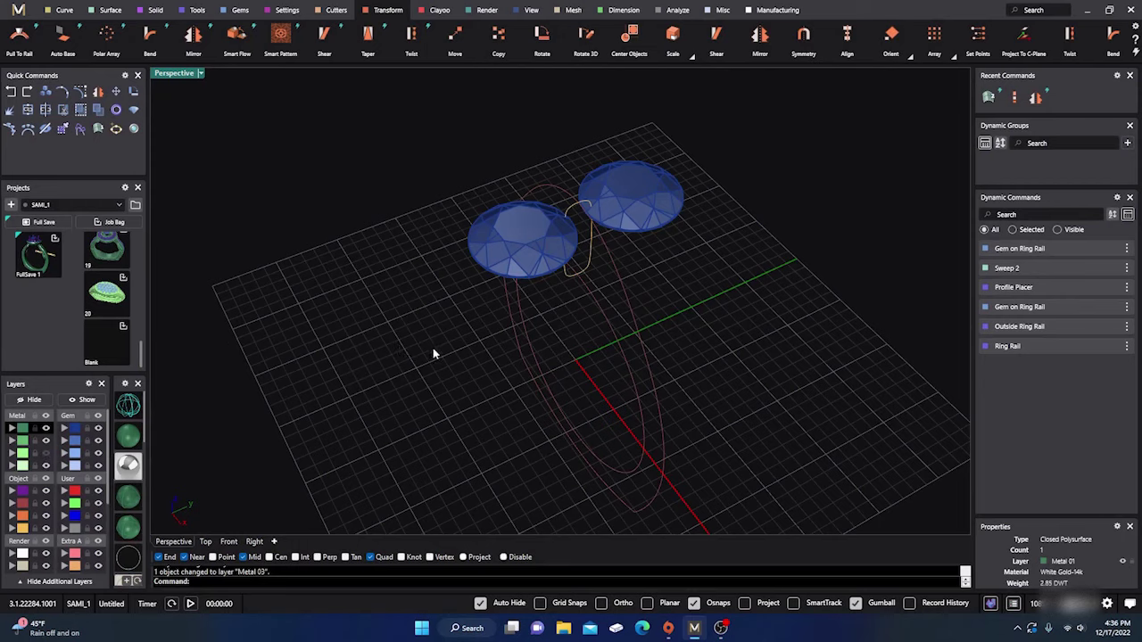
pyautogui.moveTo(434, 350); pyautogui.dragTo(435, 329, button='right')
pyautogui.scroll(3, 638, 256)
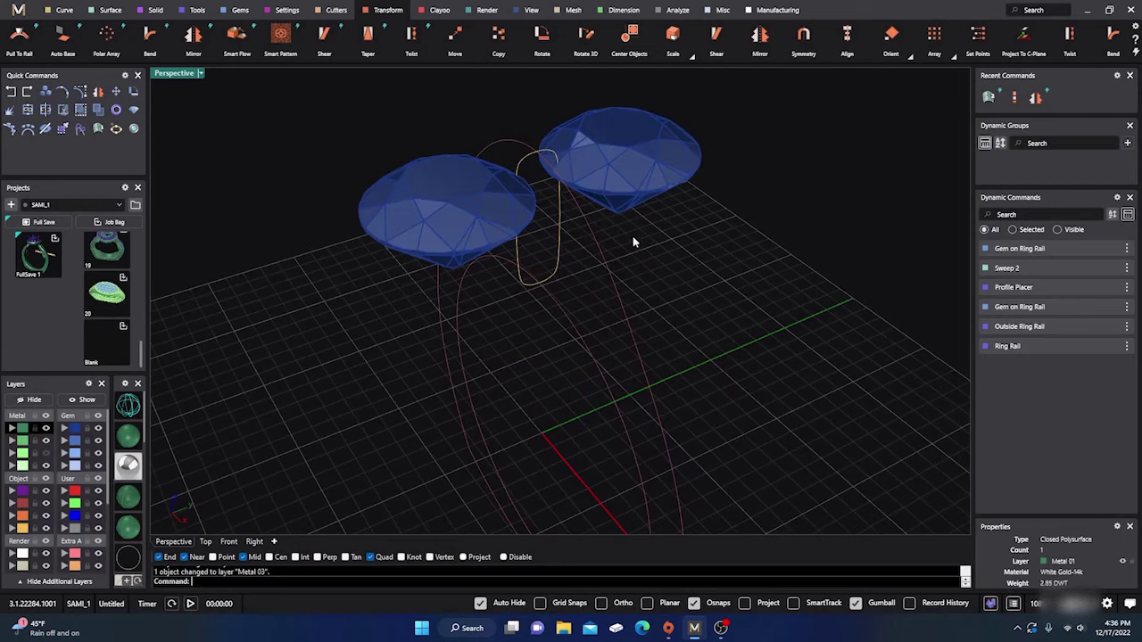
# - Start Profile Placer on the inner ring rail and choose profile 04 from the Shank library
pyautogui.keyDown('shift'); pyautogui.click(562, 316); pyautogui.keyUp('shift')
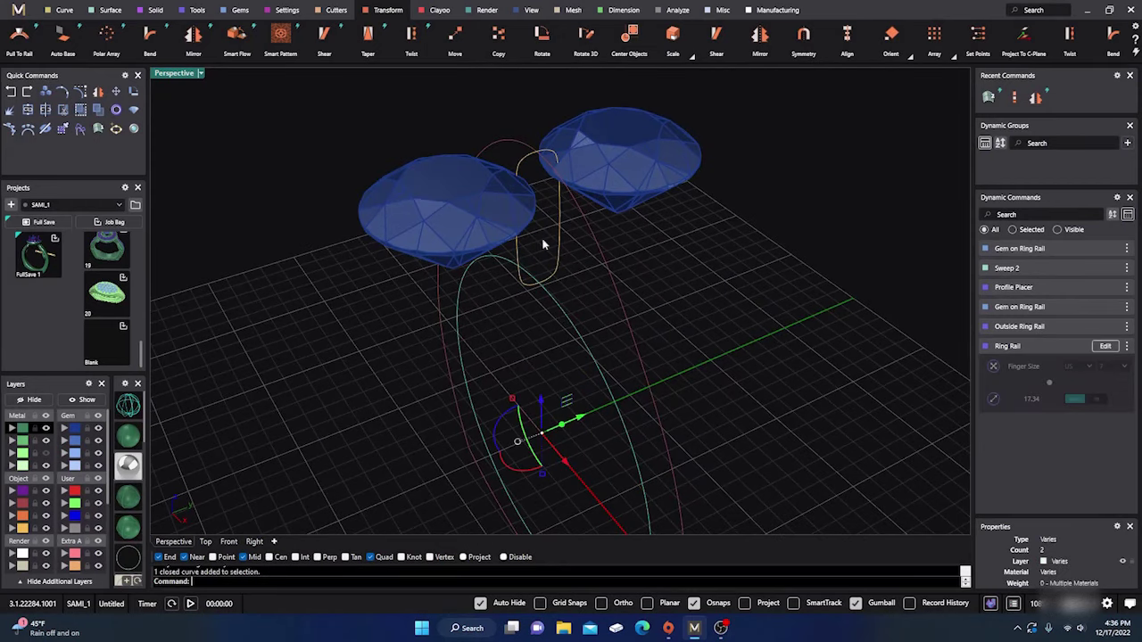
pyautogui.click(198, 10)
pyautogui.click(331, 37)
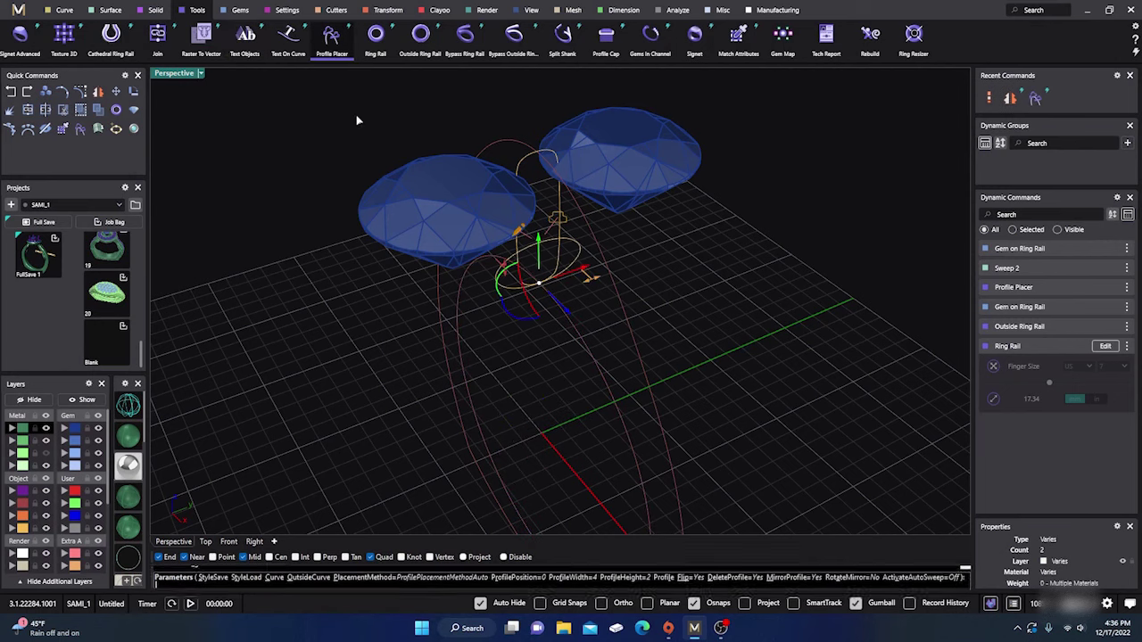
pyautogui.scroll(-5, 500, 316)
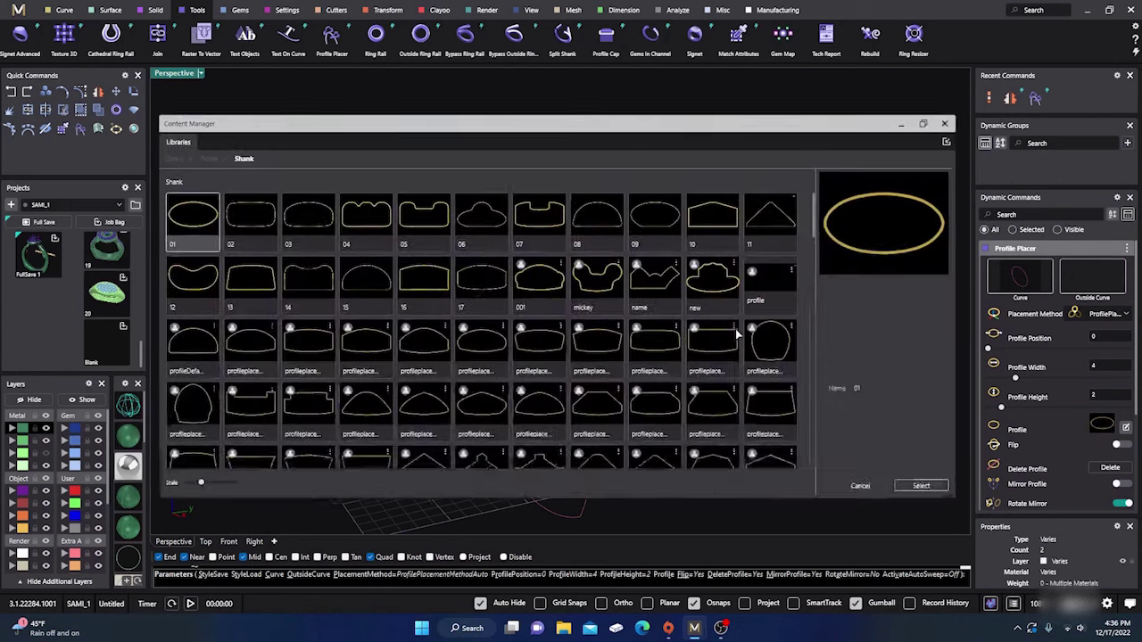
pyautogui.click(368, 223)
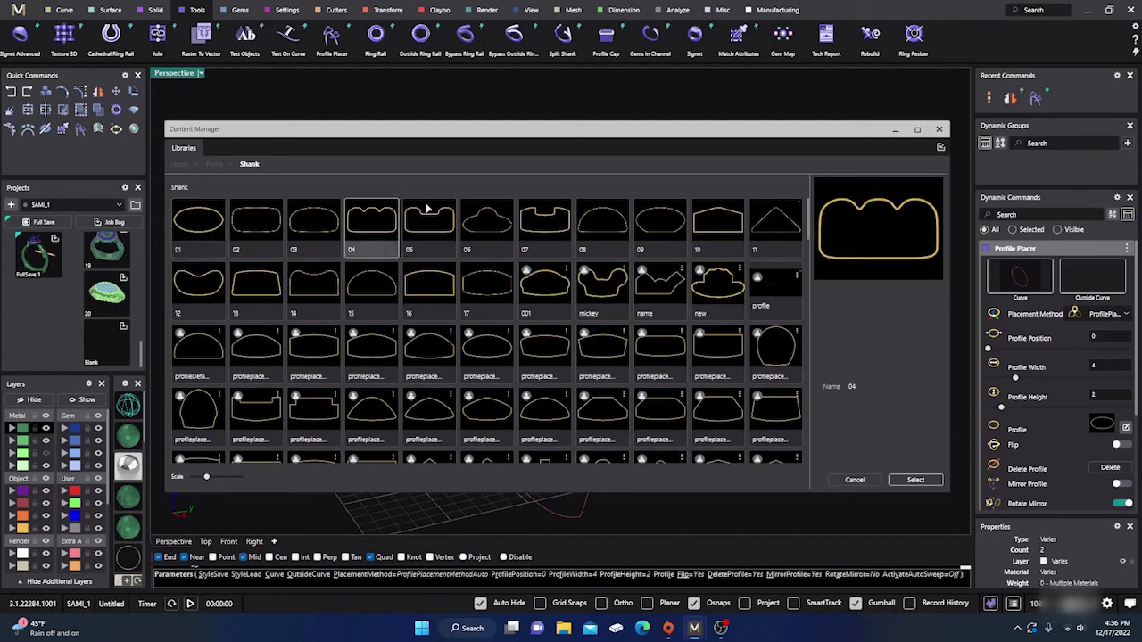
pyautogui.click(917, 482)
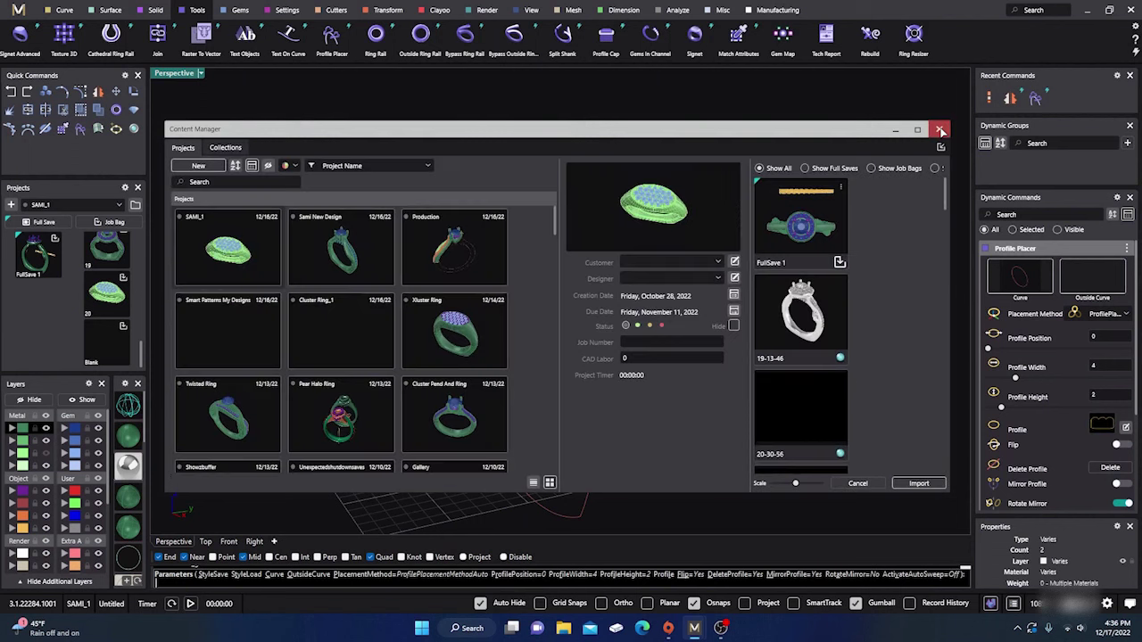
pyautogui.click(939, 128)
# - Shift the 4 by 2 profile sideways in the Right view until it lies beneath one gem, and finish the placement
pyautogui.moveTo(681, 381); pyautogui.dragTo(634, 366, button='right')
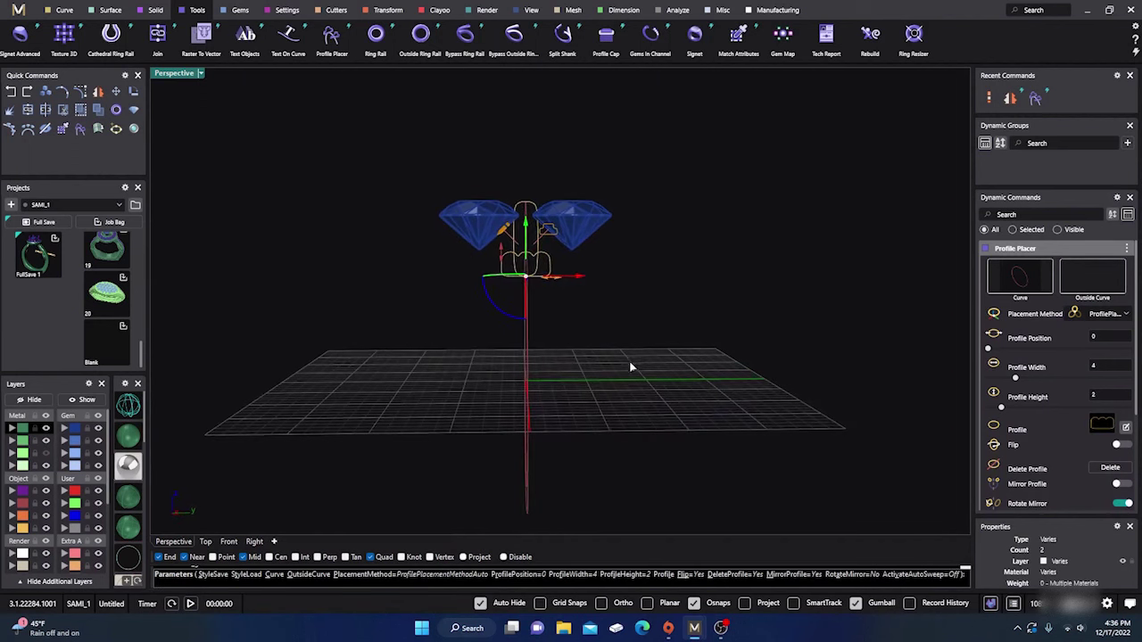
pyautogui.click(255, 542)
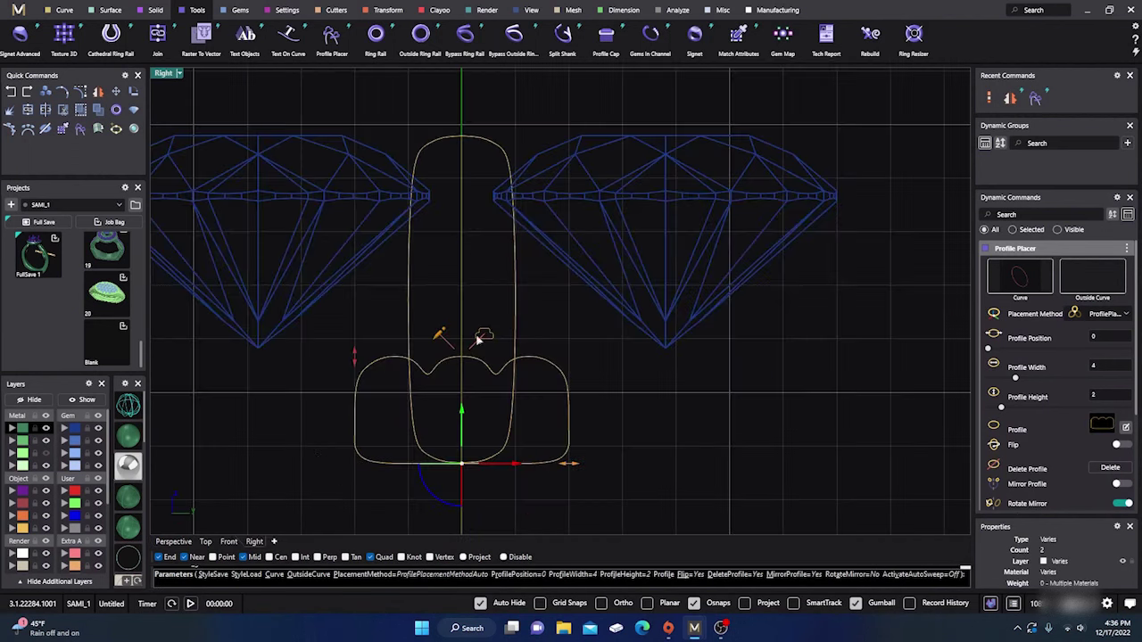
pyautogui.scroll(-2, 566, 294)
pyautogui.moveTo(637, 399); pyautogui.dragTo(594, 383, button='right')
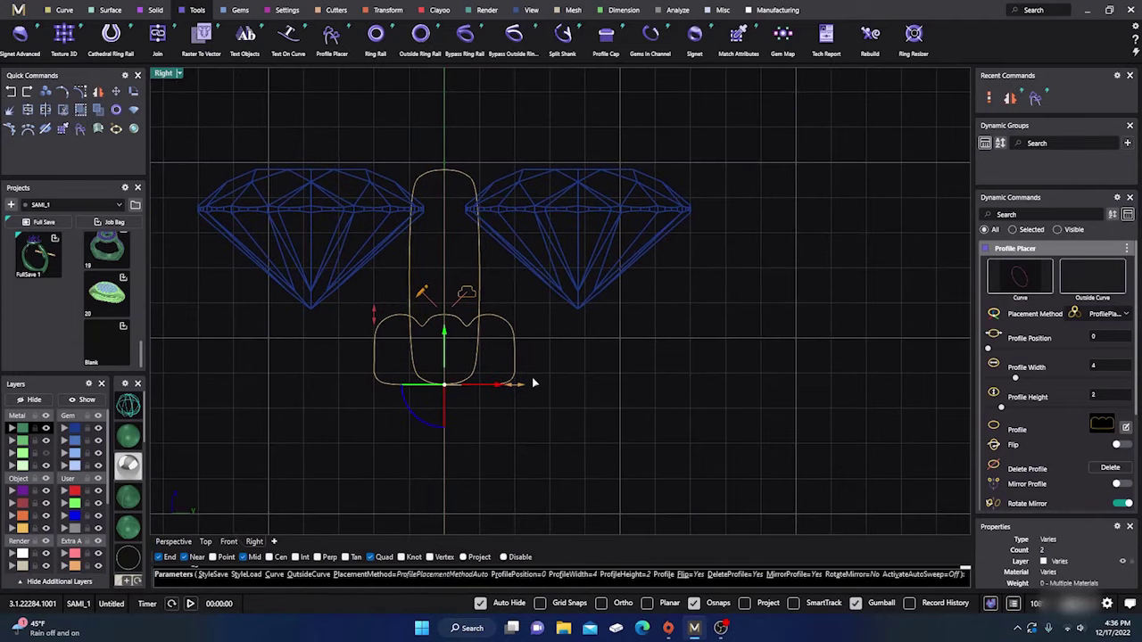
pyautogui.moveTo(519, 388)
pyautogui.moveTo(509, 385); pyautogui.dragTo(648, 388)
pyautogui.scroll(-3, 712, 301)
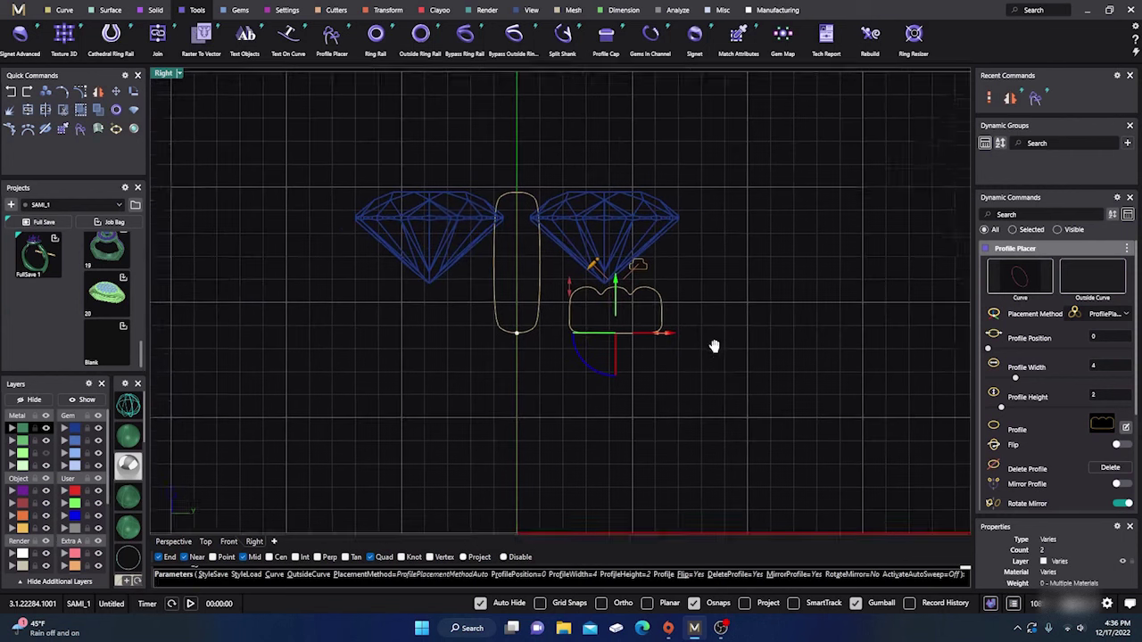
pyautogui.scroll(2, 647, 315)
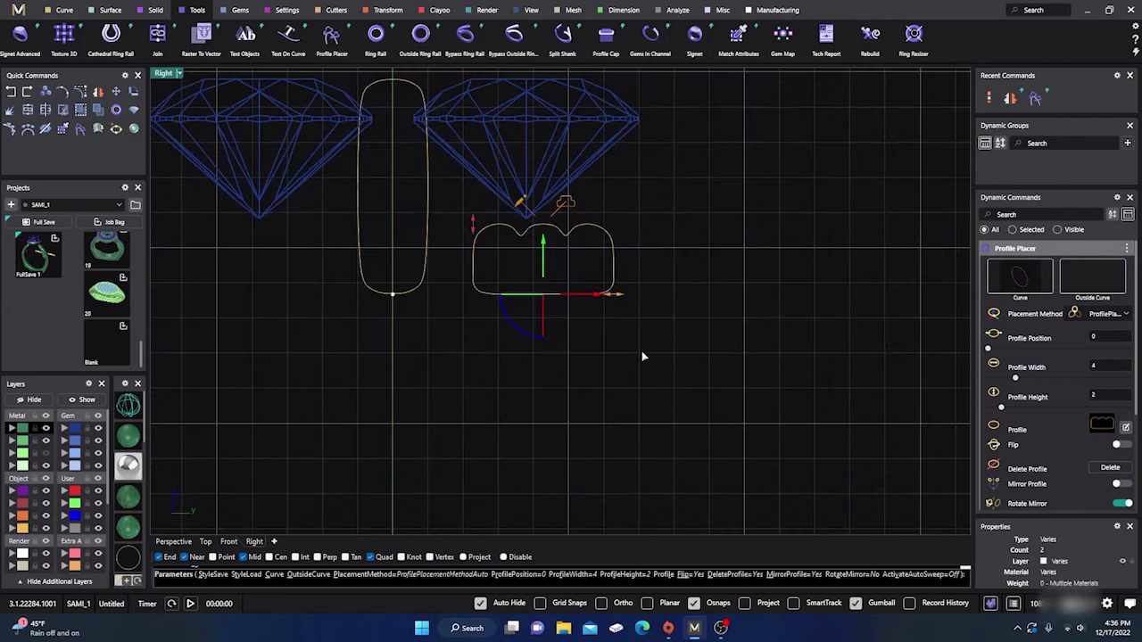
pyautogui.rightClick(641, 352)
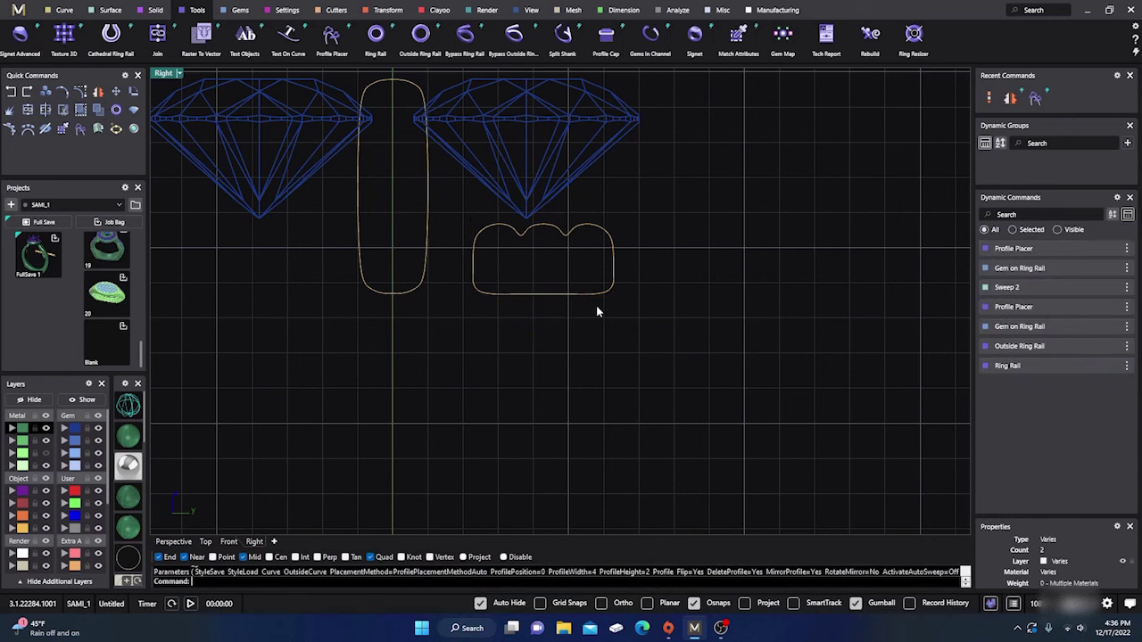
# - Rotate the scalloped profile 90 degrees clockwise about a point just outside it, with object snaps turned off
pyautogui.click(563, 294)
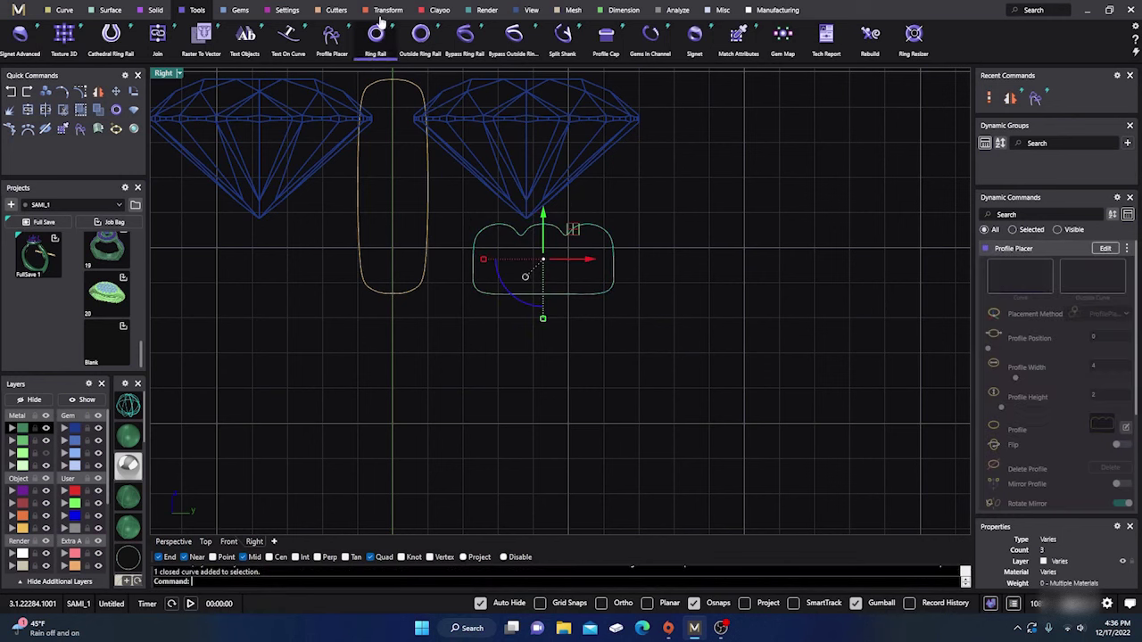
pyautogui.click(386, 9)
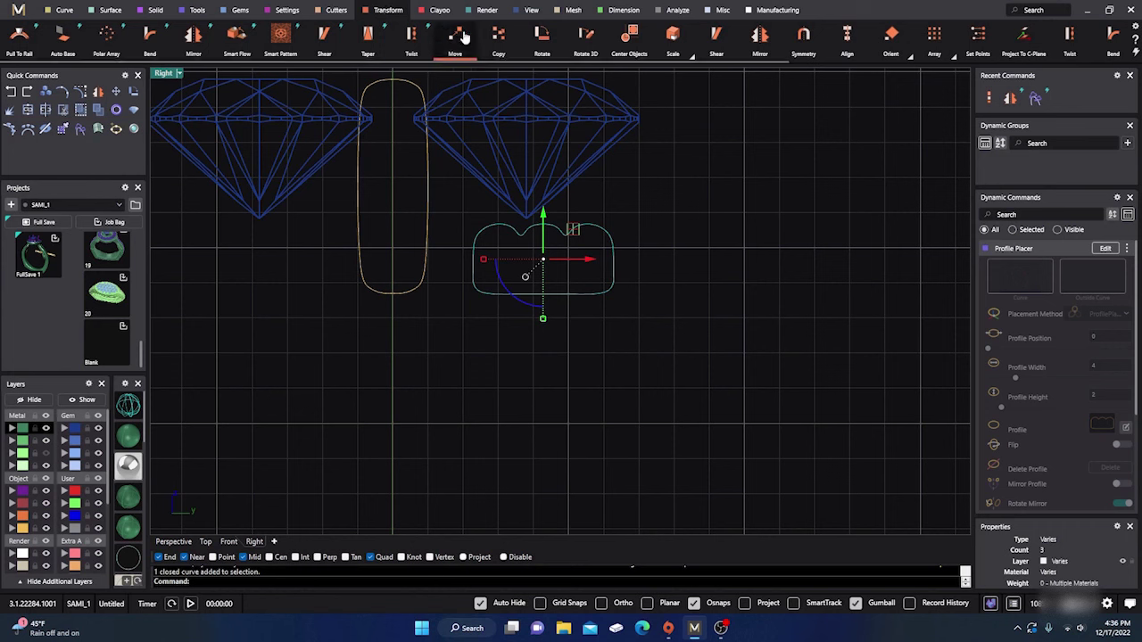
pyautogui.click(561, 60)
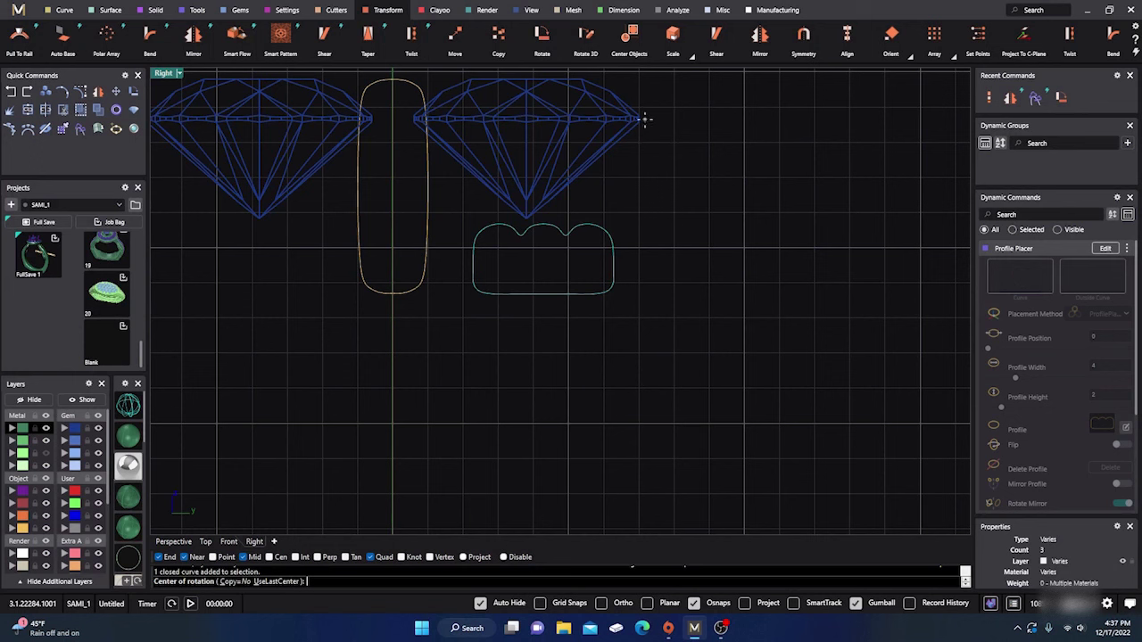
pyautogui.click(646, 289)
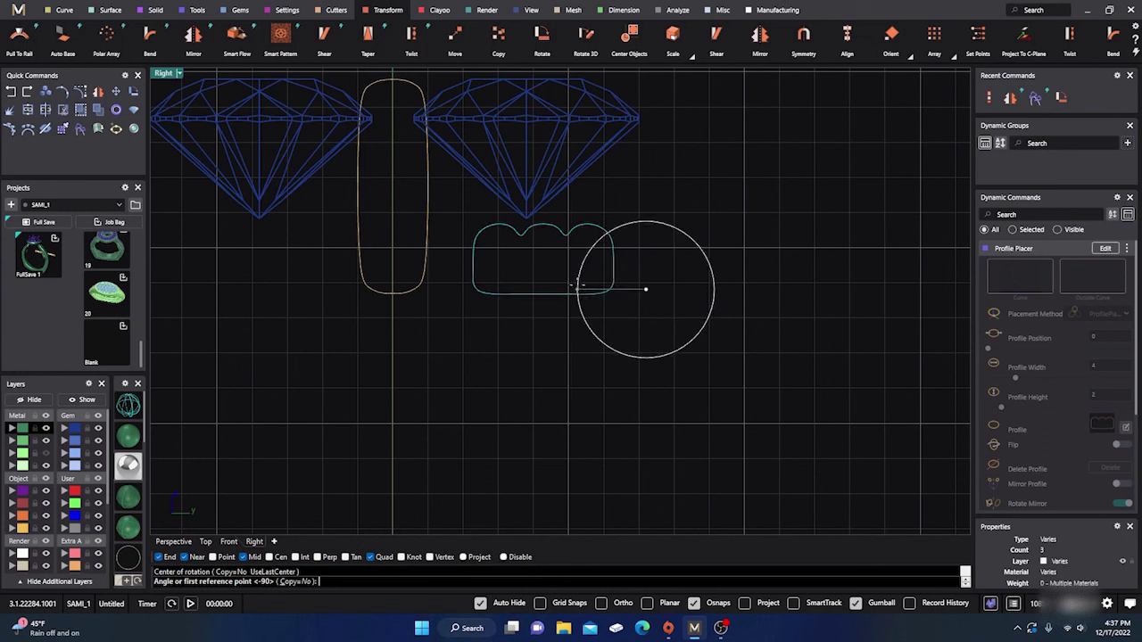
pyautogui.click(693, 604)
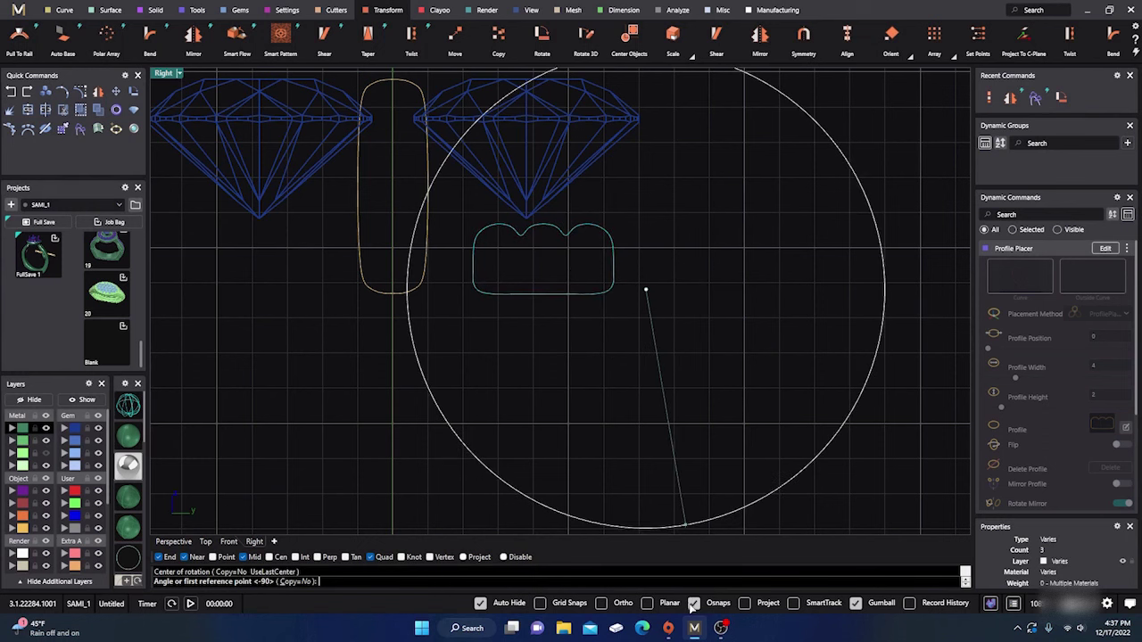
pyautogui.click(566, 295)
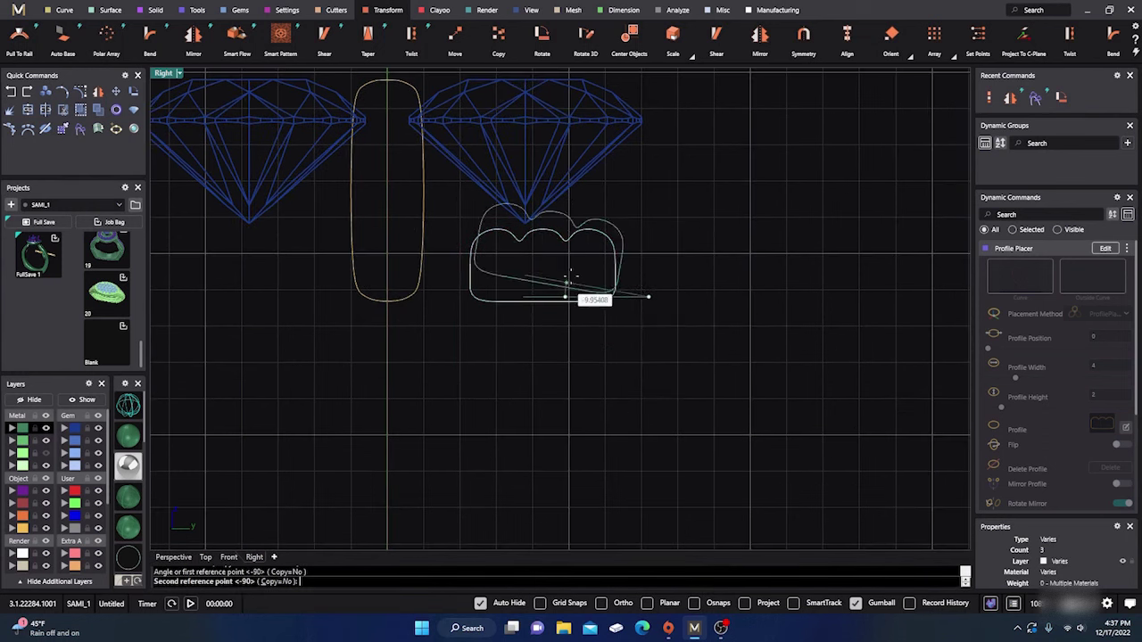
pyautogui.click(646, 197)
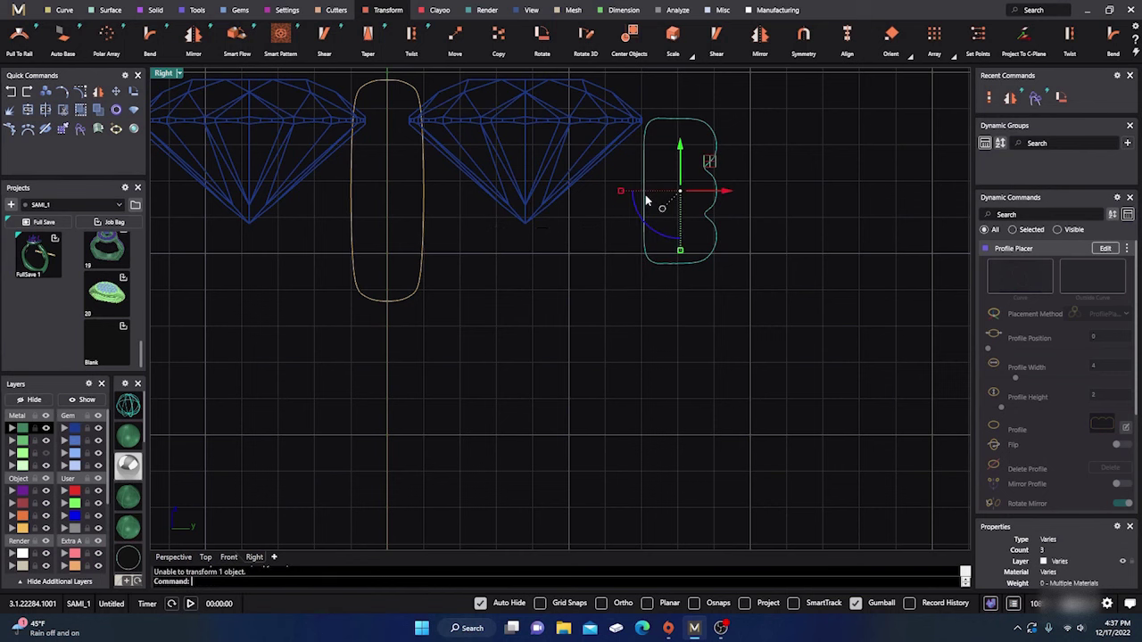
# - Move the scalloped profile horizontally toward the gem until its flat edge slightly overlaps the girdle
pyautogui.scroll(2, 625, 338)
pyautogui.scroll(1, 651, 255)
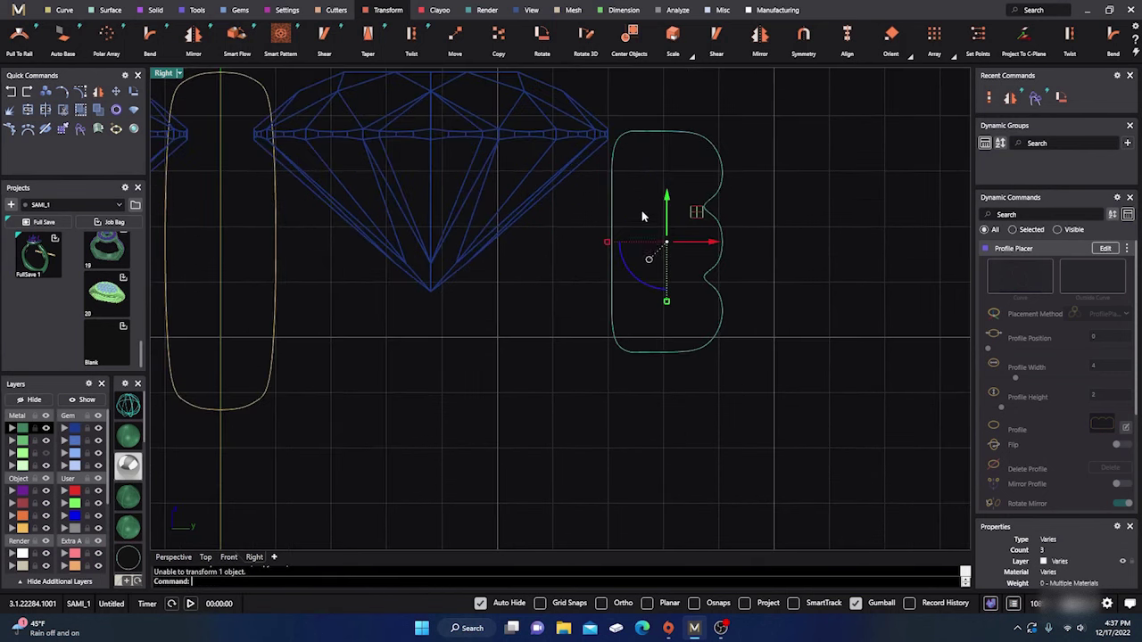
pyautogui.moveTo(713, 242); pyautogui.dragTo(701, 242)
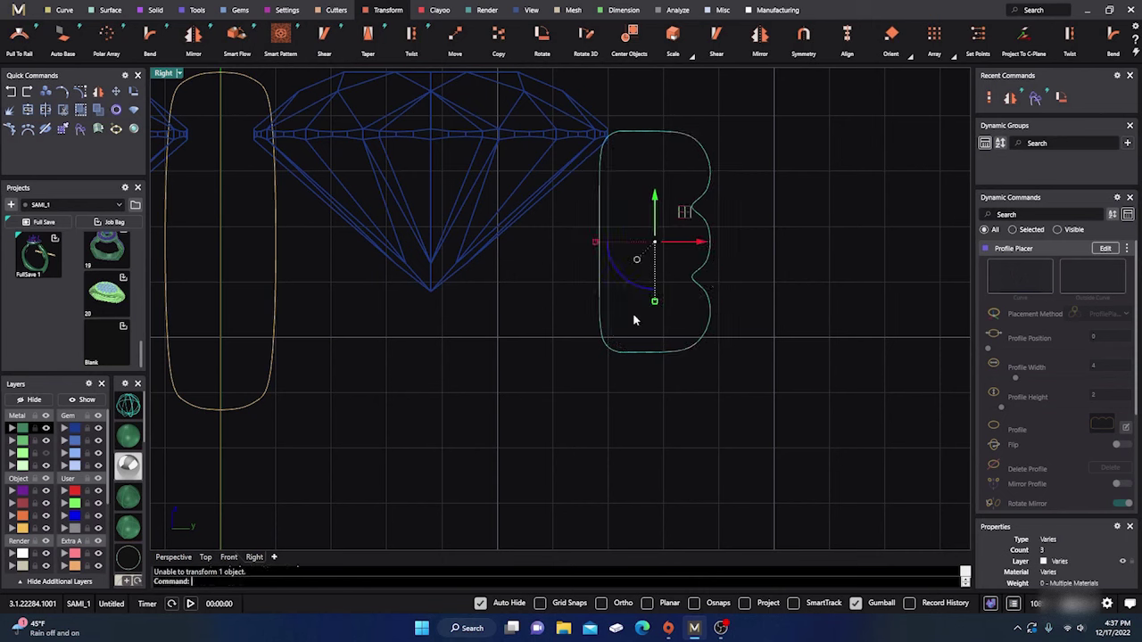
# - Reopen the scalloped profile's placement, set its width to 6.1 mm and shift it slightly down beside the gem
pyautogui.click(1103, 249)
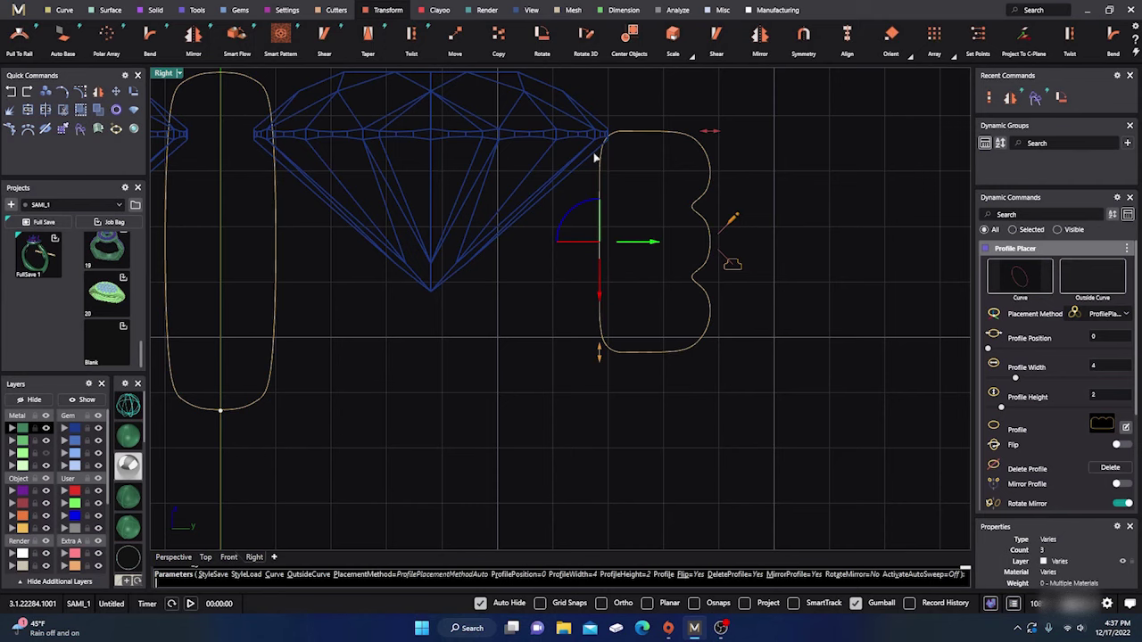
pyautogui.scroll(-3, 526, 346)
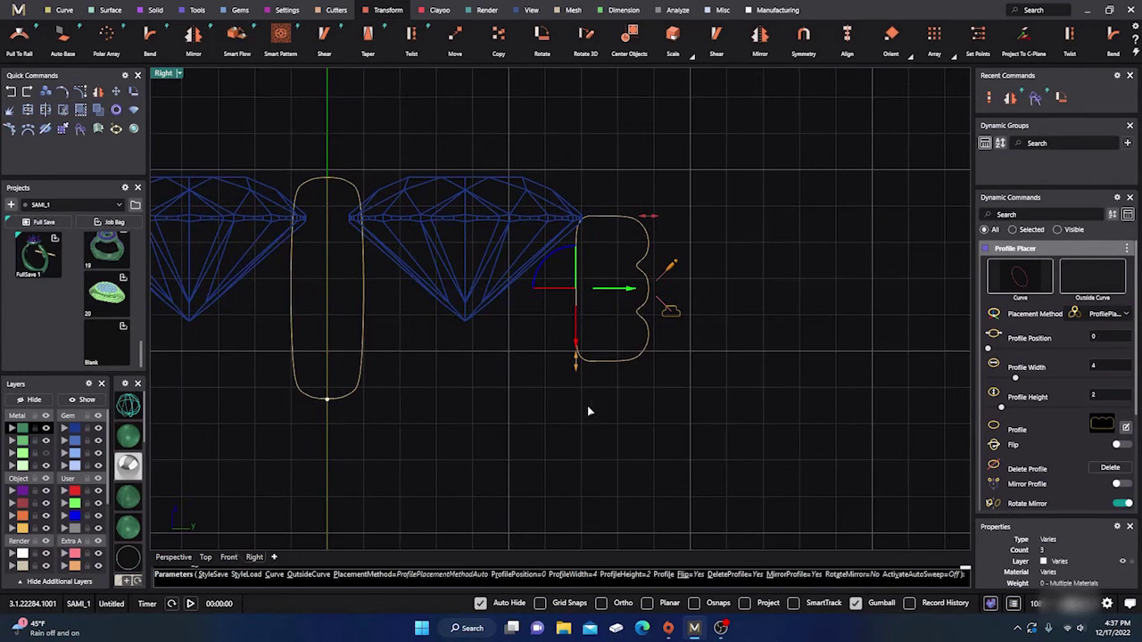
pyautogui.moveTo(575, 358); pyautogui.dragTo(564, 430)
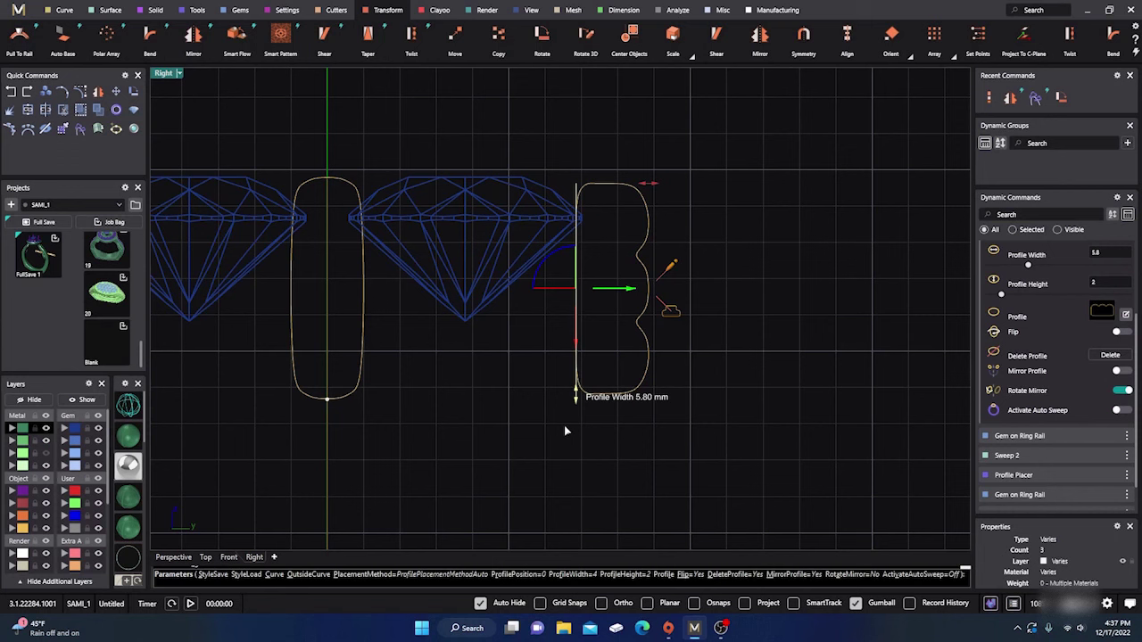
pyautogui.moveTo(565, 431); pyautogui.dragTo(564, 428)
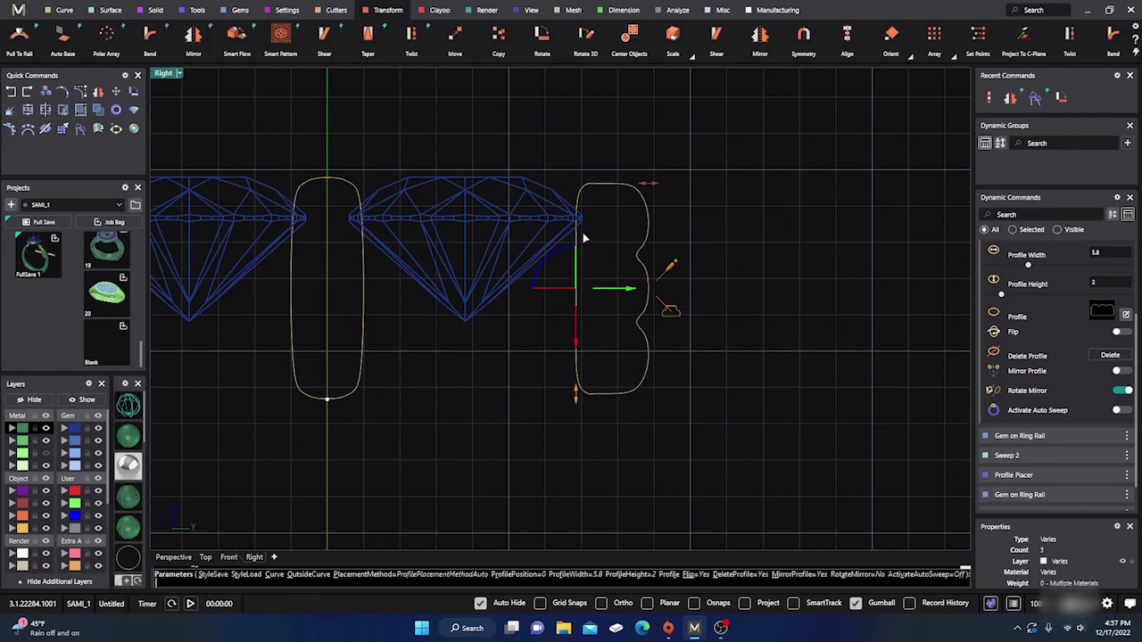
pyautogui.scroll(3, 584, 226)
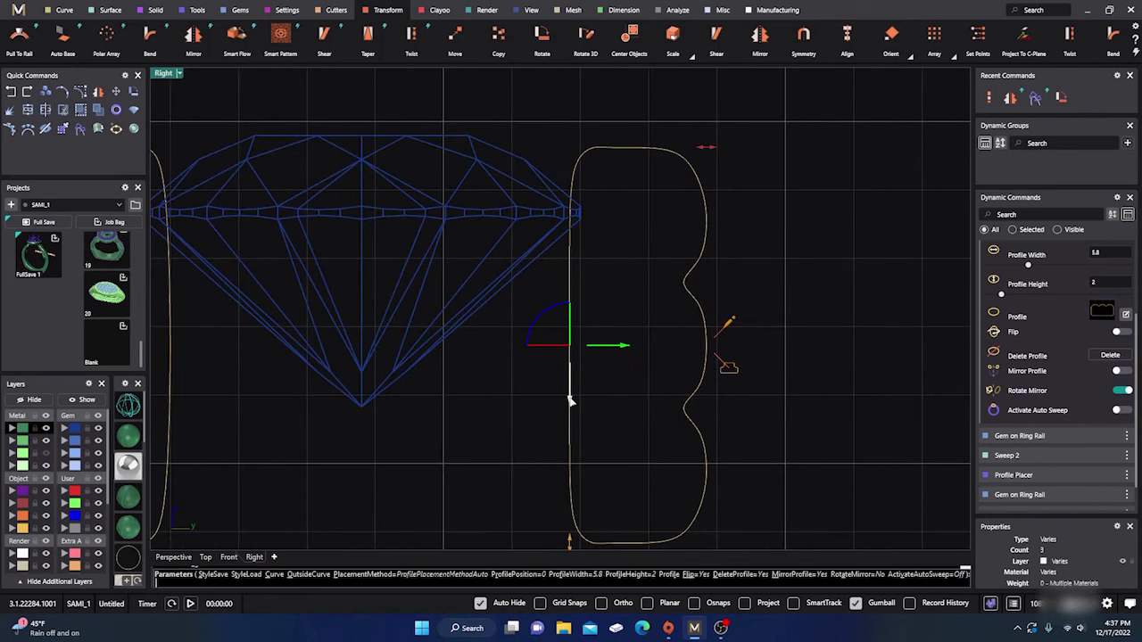
pyautogui.moveTo(571, 401)
pyautogui.mouseDown()
pyautogui.moveTo(571, 384)
pyautogui.moveTo(575, 409)
pyautogui.mouseUp()
pyautogui.scroll(-3, 580, 249)
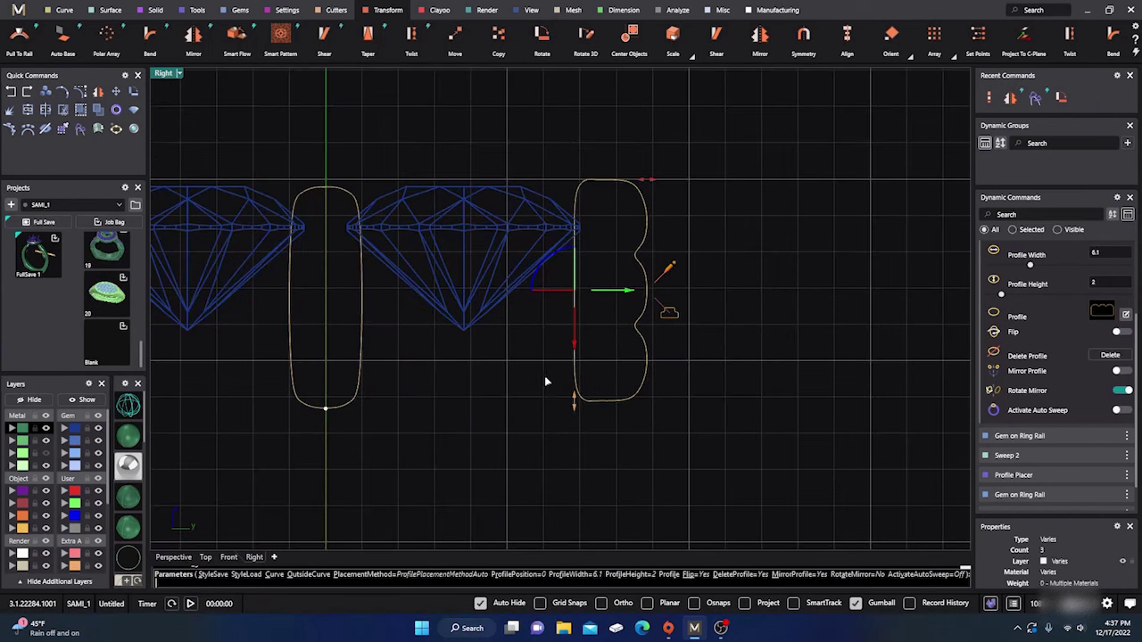
pyautogui.moveTo(574, 340); pyautogui.dragTo(576, 352)
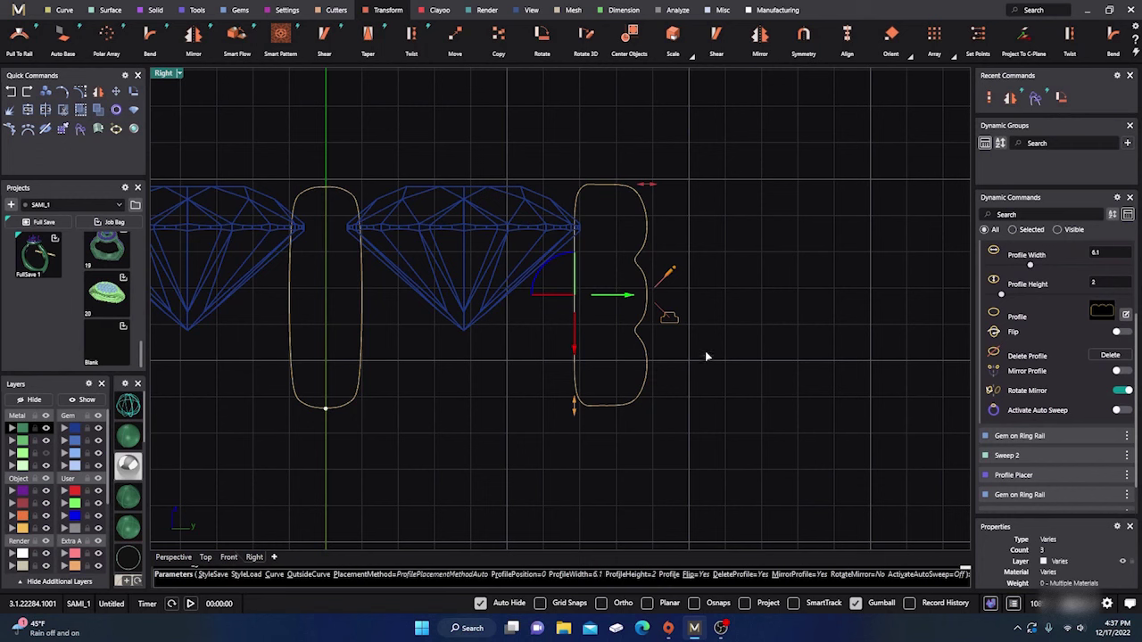
# - Offset the scalloped profile to one side of the gems' centre line in the Top view
pyautogui.click(205, 557)
pyautogui.moveTo(733, 296); pyautogui.dragTo(703, 351, button='right')
pyautogui.moveTo(607, 207); pyautogui.dragTo(580, 212)
pyautogui.moveTo(579, 214); pyautogui.dragTo(580, 213)
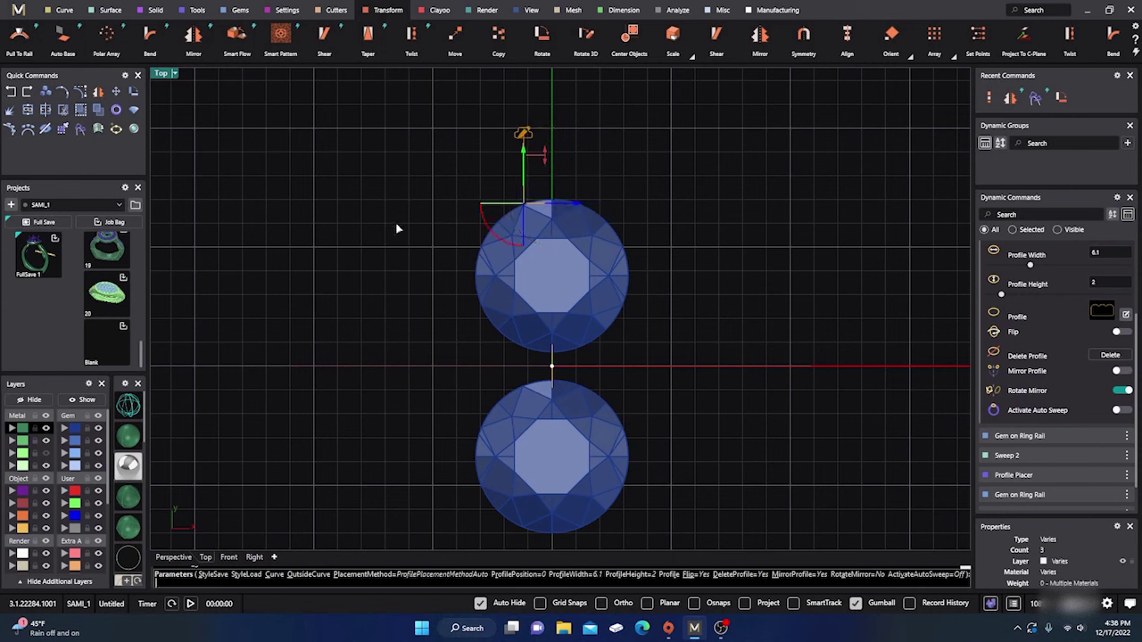
# - Add a 3 by 2 mm scalloped profile on the inner ring rail at position 0.25 and finish the placement
pyautogui.click(173, 557)
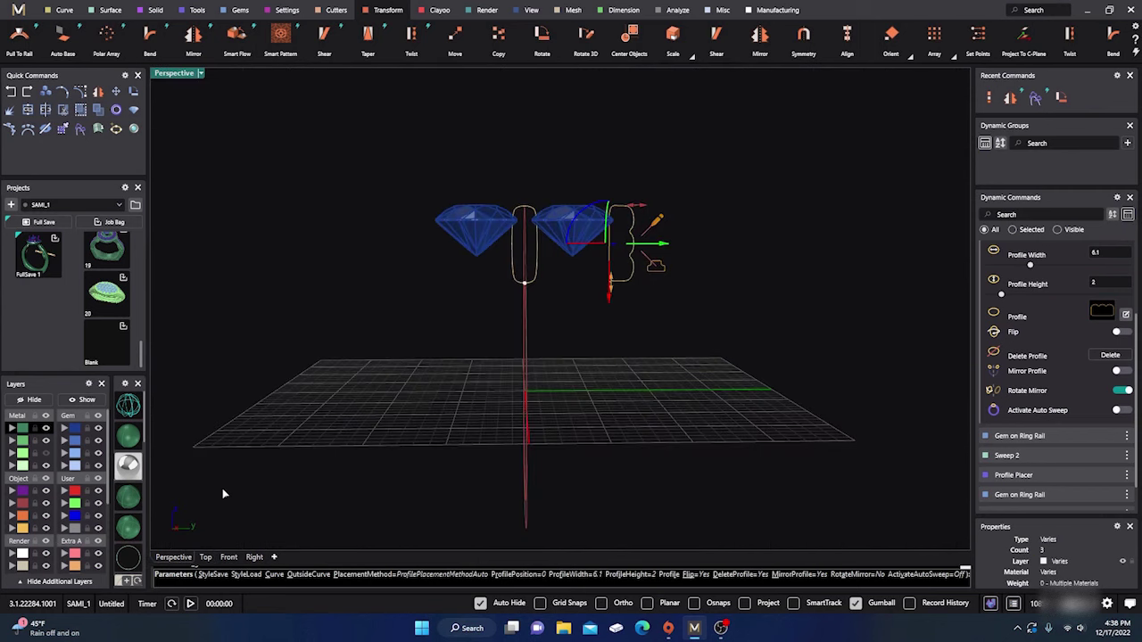
pyautogui.moveTo(423, 256); pyautogui.dragTo(517, 290, button='right')
pyautogui.scroll(3, 552, 343)
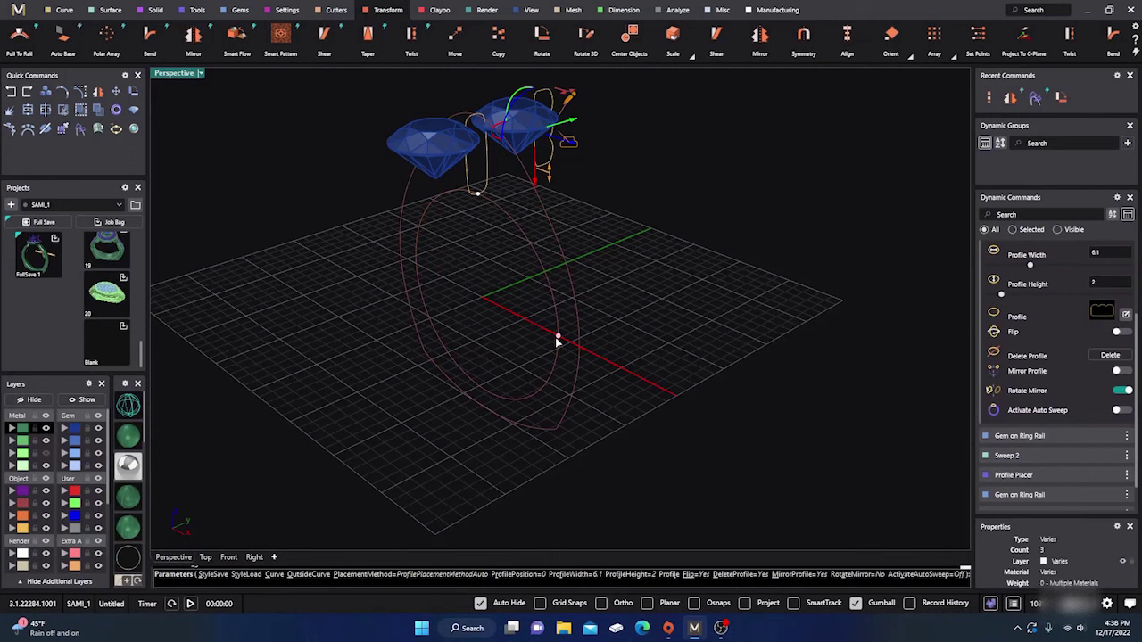
pyautogui.click(556, 340)
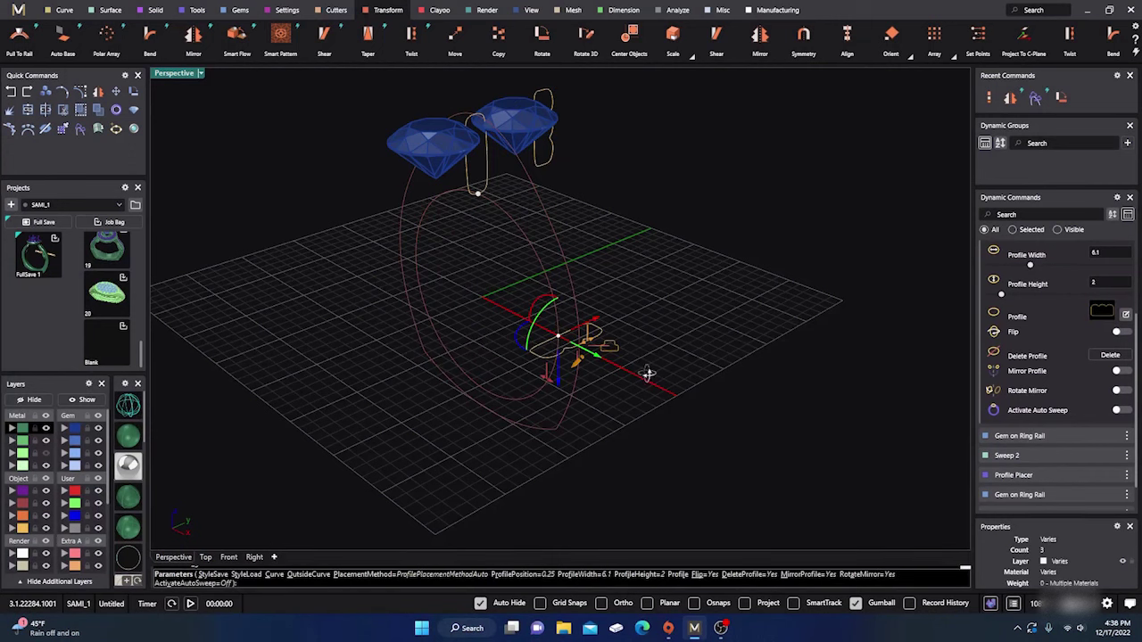
pyautogui.moveTo(648, 373); pyautogui.dragTo(550, 375, button='right')
pyautogui.moveTo(542, 322); pyautogui.dragTo(463, 328)
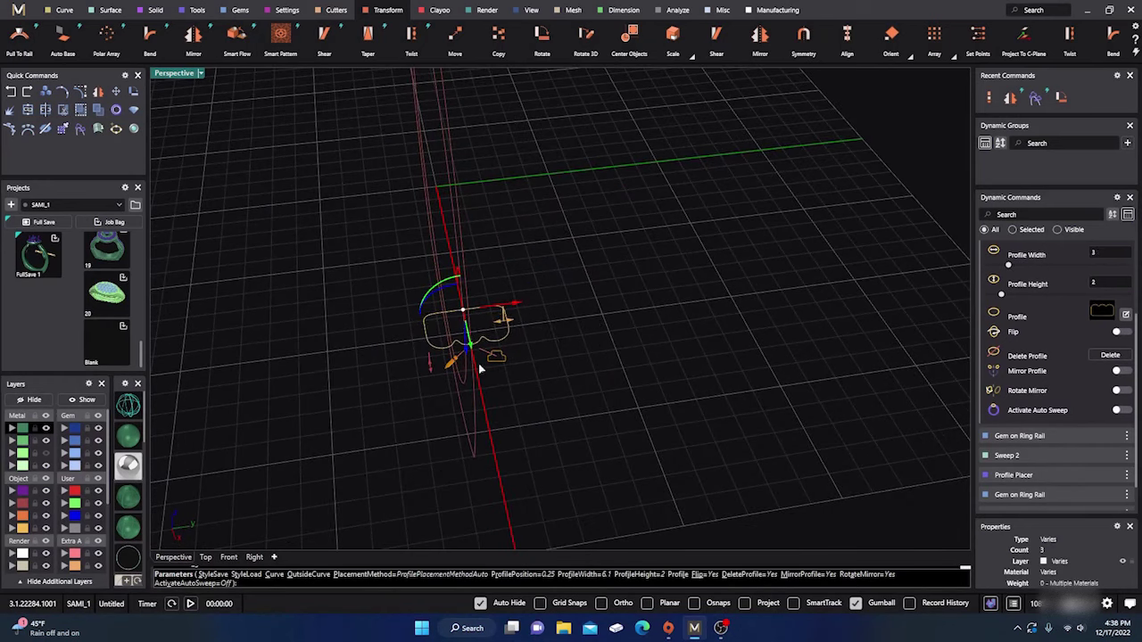
pyautogui.scroll(-3, 427, 401)
pyautogui.moveTo(427, 402); pyautogui.dragTo(640, 384, button='right')
pyautogui.scroll(3, 641, 374)
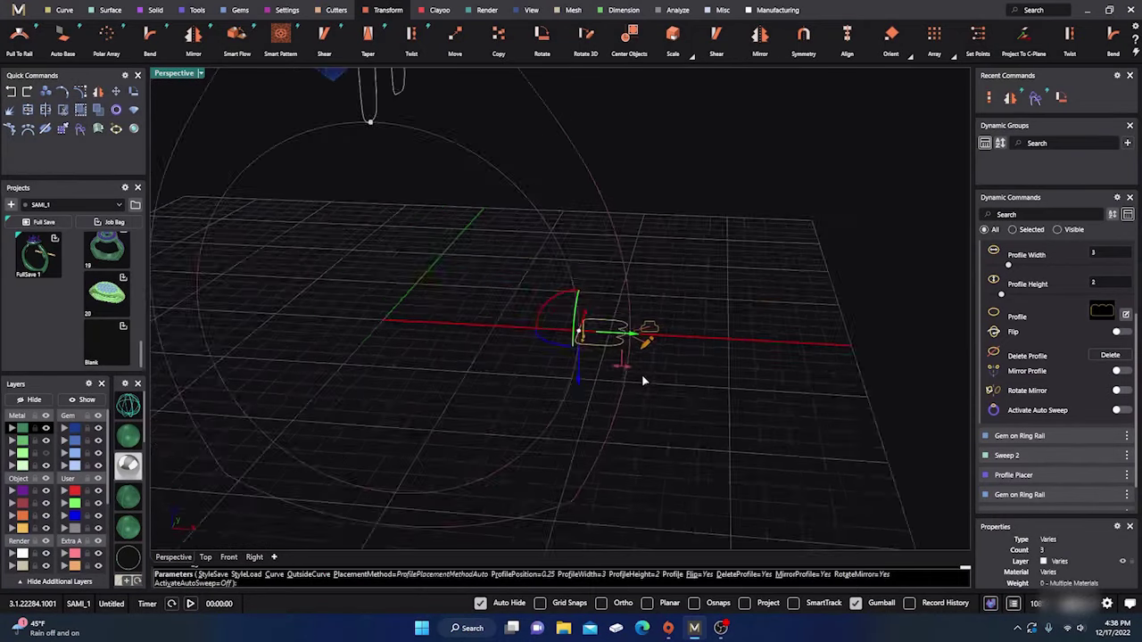
pyautogui.scroll(-3, 638, 373)
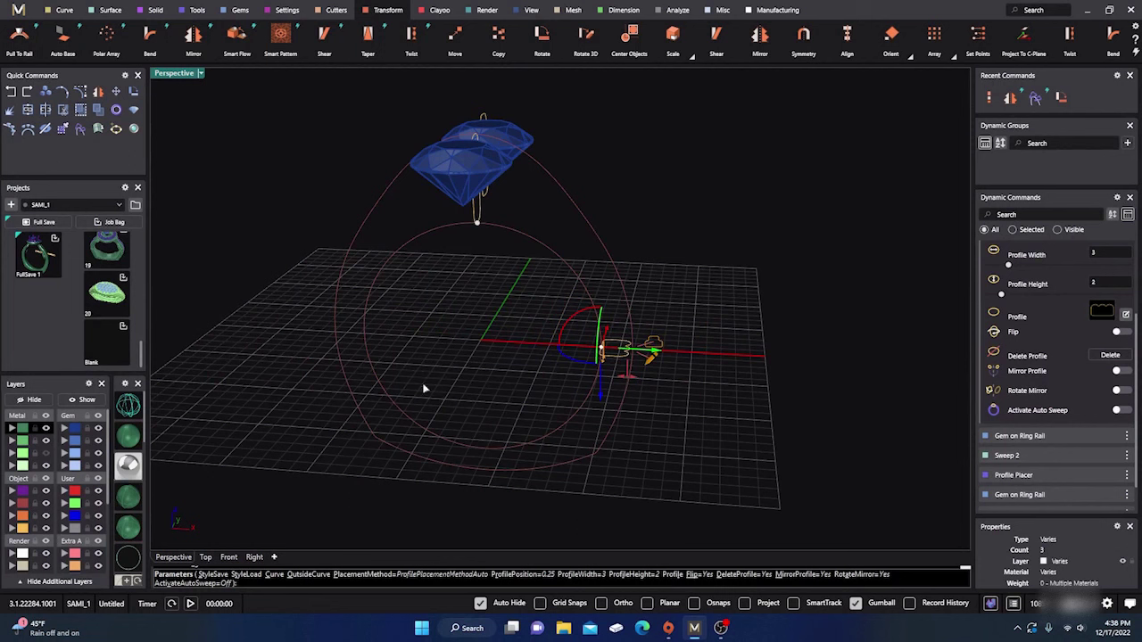
pyautogui.rightClick(563, 328)
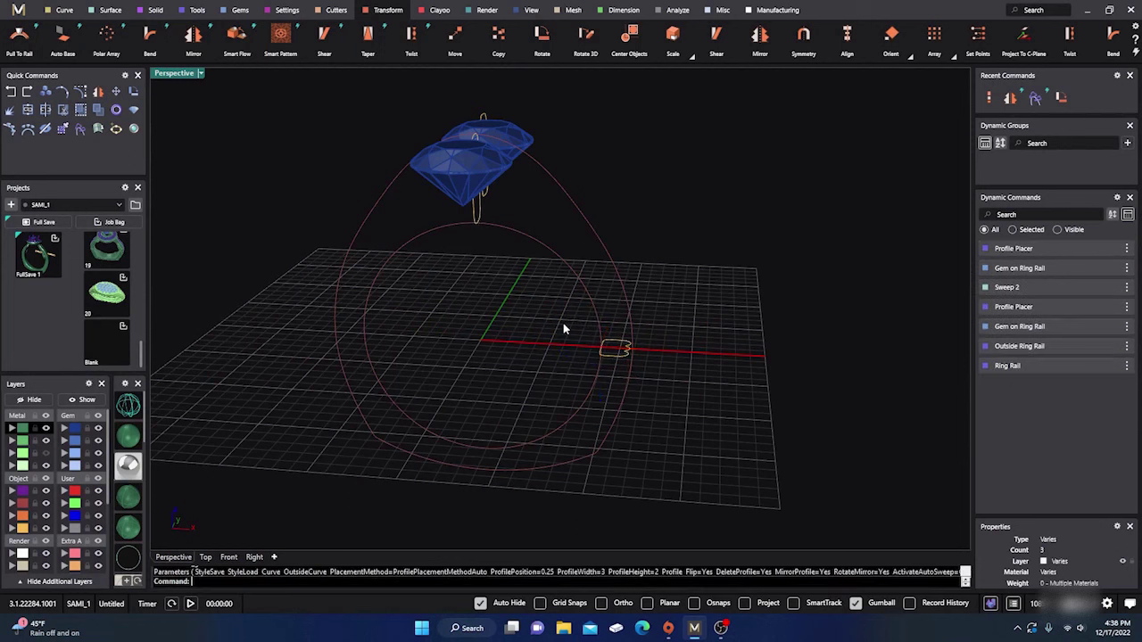
# - Move the outer ring rail to the User 04 layer and hide that layer, with the Metal 03 shank hidden too
pyautogui.click(602, 252)
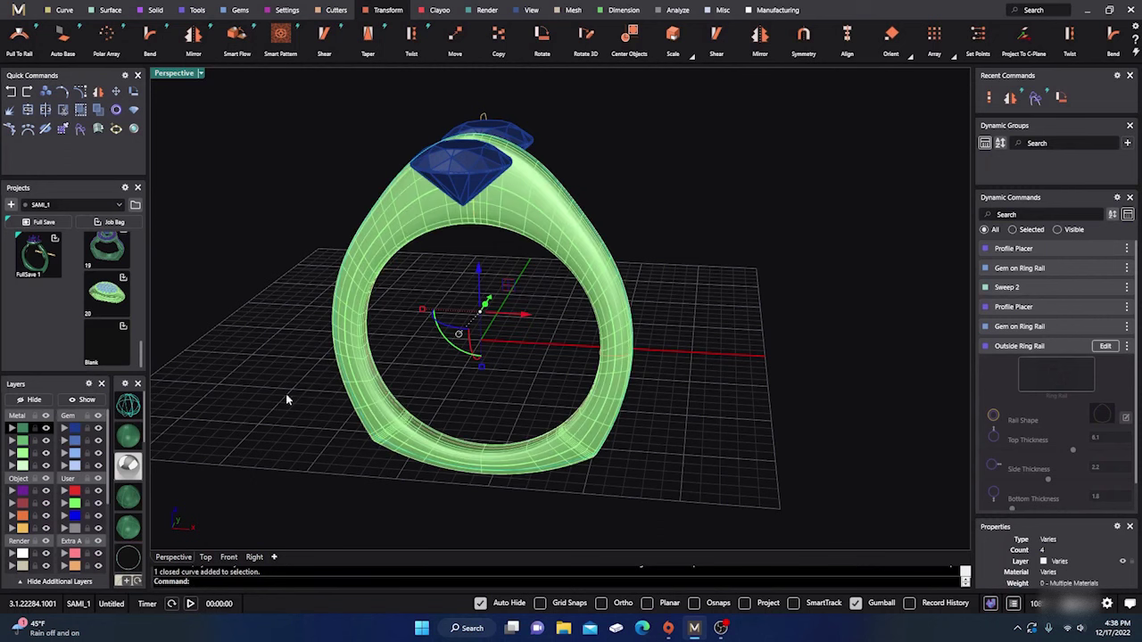
pyautogui.click(46, 453)
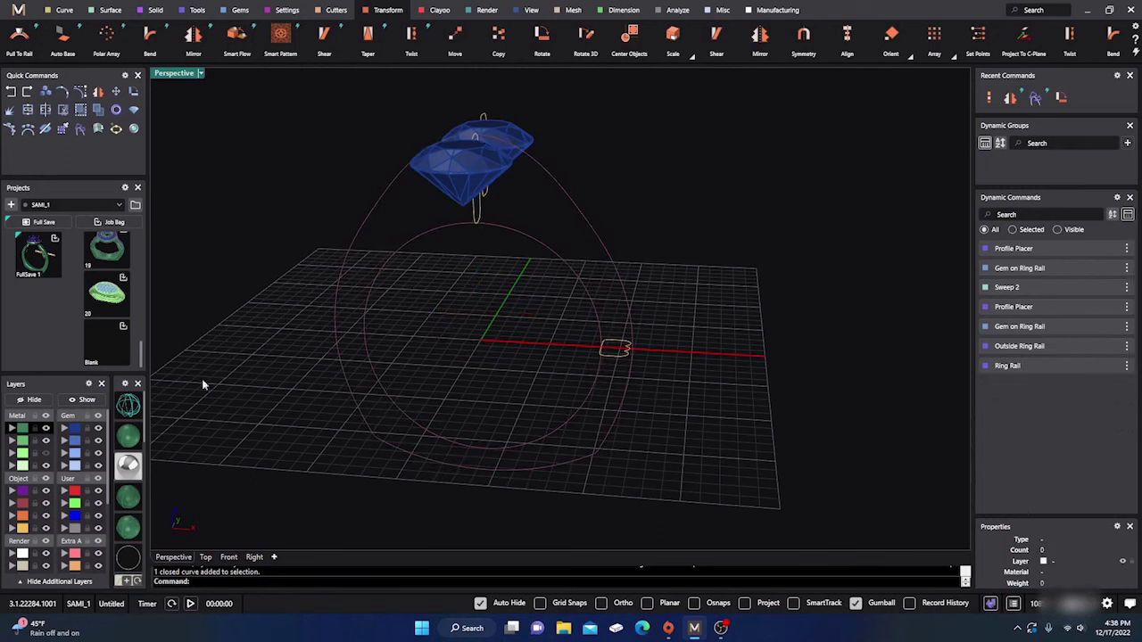
pyautogui.click(368, 220)
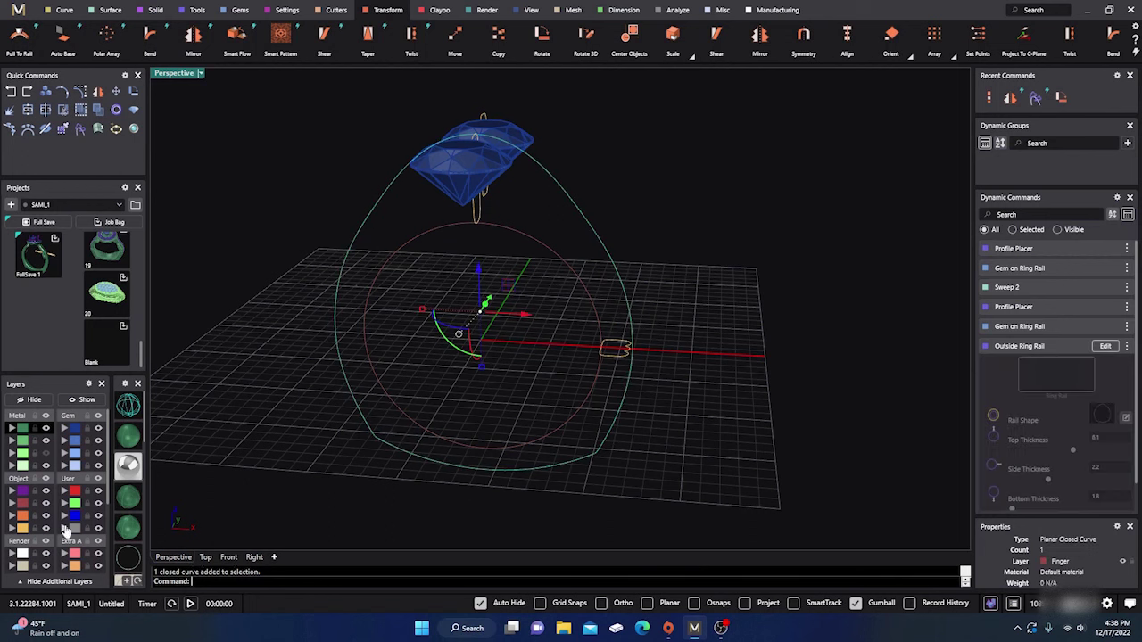
pyautogui.click(78, 528)
pyautogui.click(97, 528)
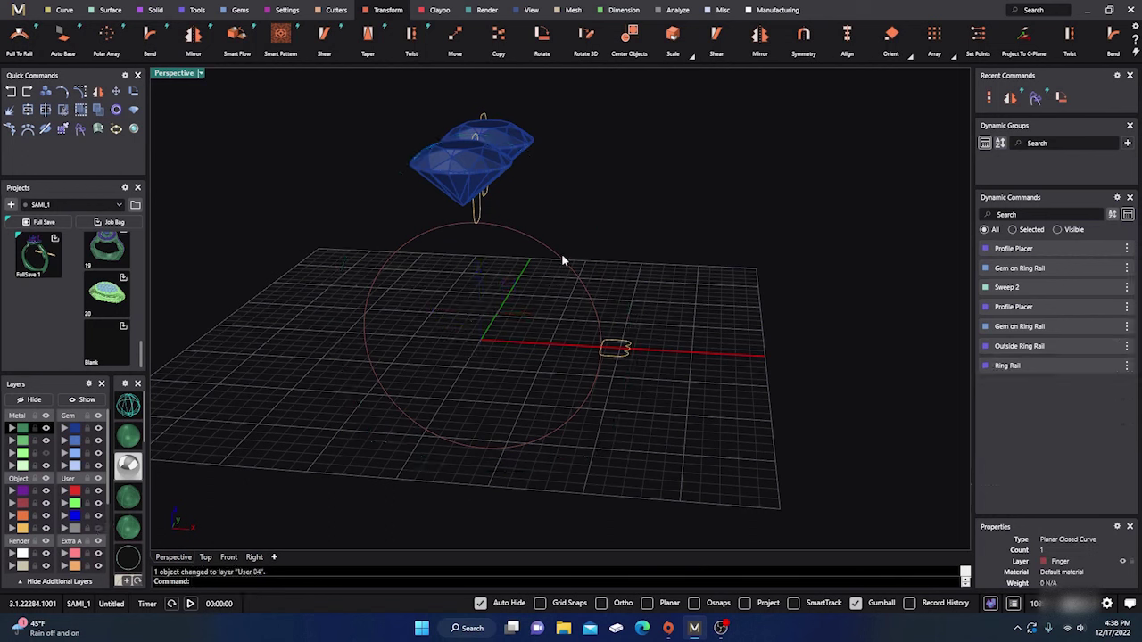
# - Start a new Outside Ring Rail with rail shape 02_EU, closing the project library that opens
pyautogui.click(193, 11)
pyautogui.click(420, 36)
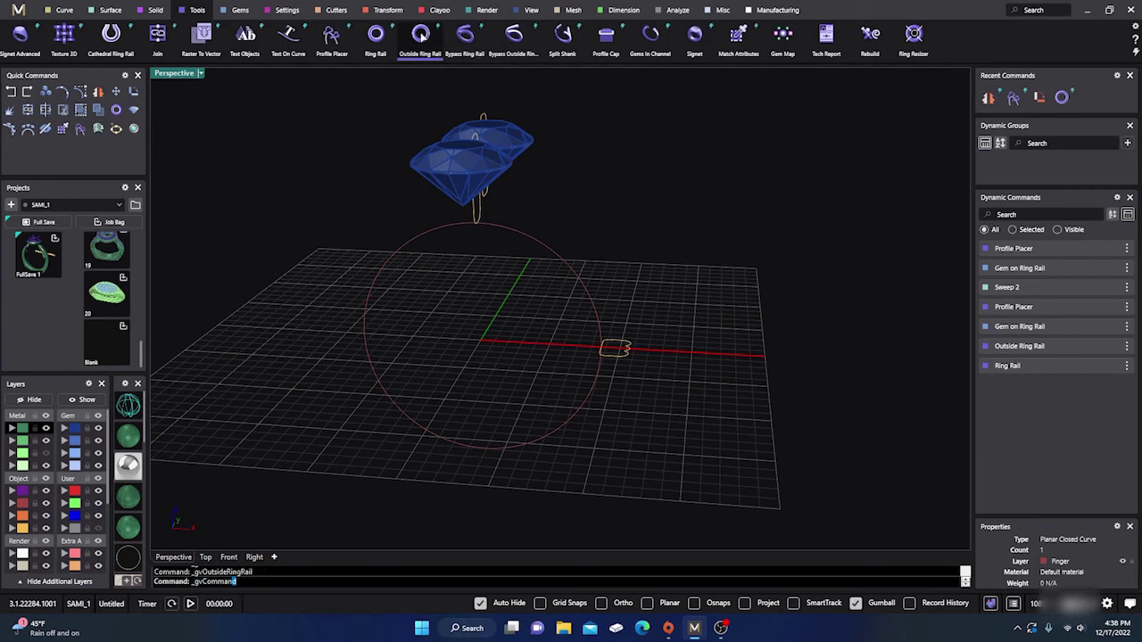
pyautogui.click(1102, 319)
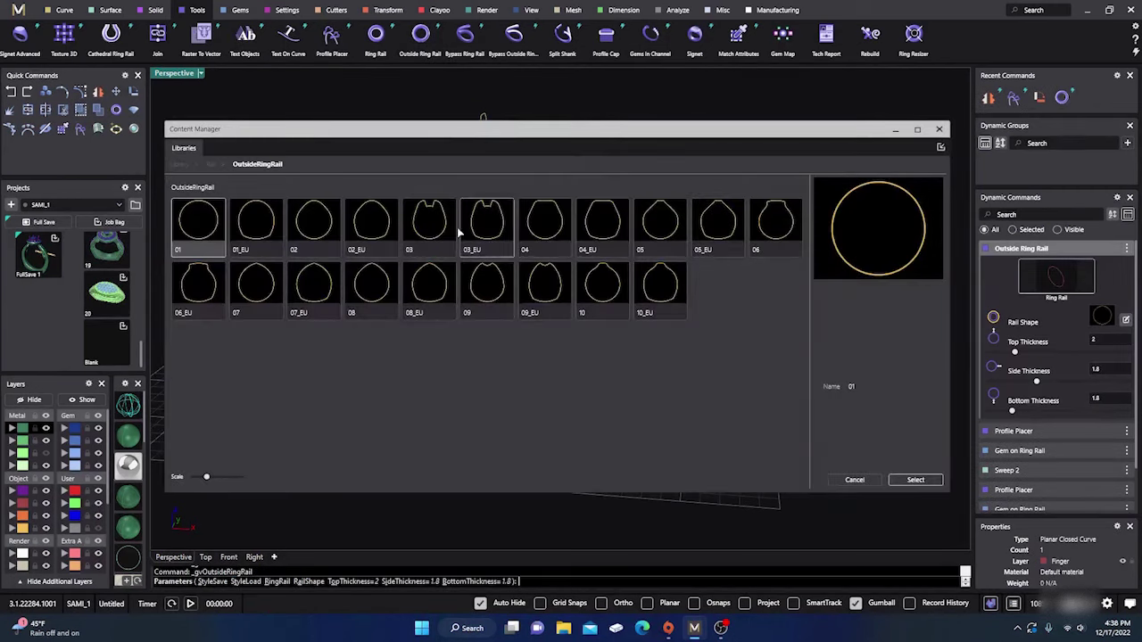
pyautogui.click(375, 227)
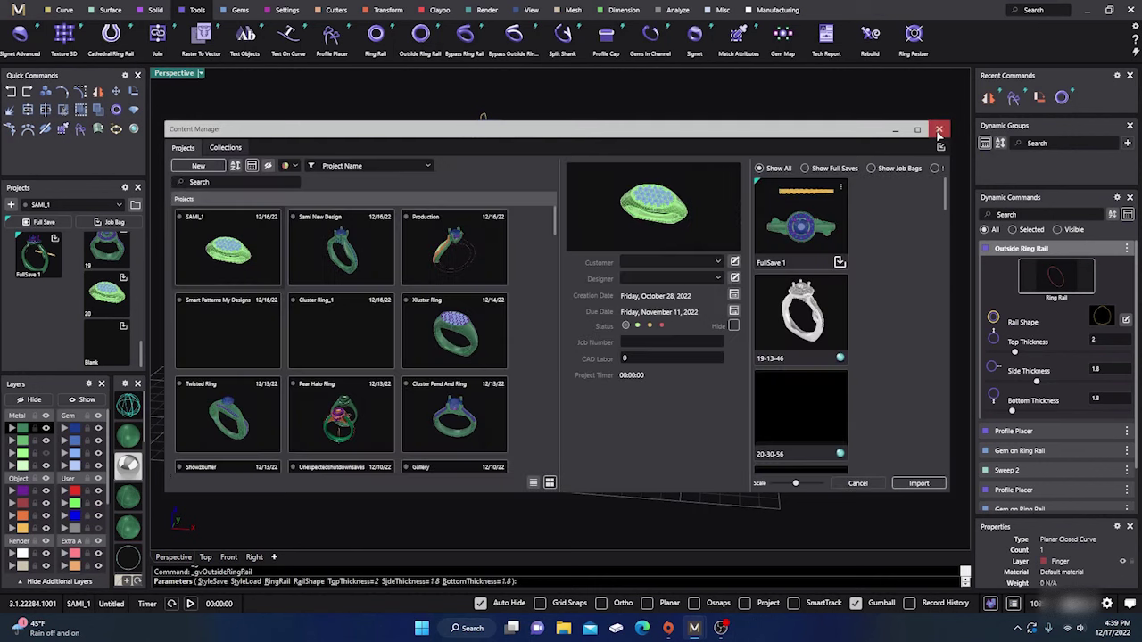
pyautogui.click(938, 128)
# - Set the new outside ring rail's side and bottom thickness to 2.5 mm and finish it
pyautogui.scroll(8, 711, 383)
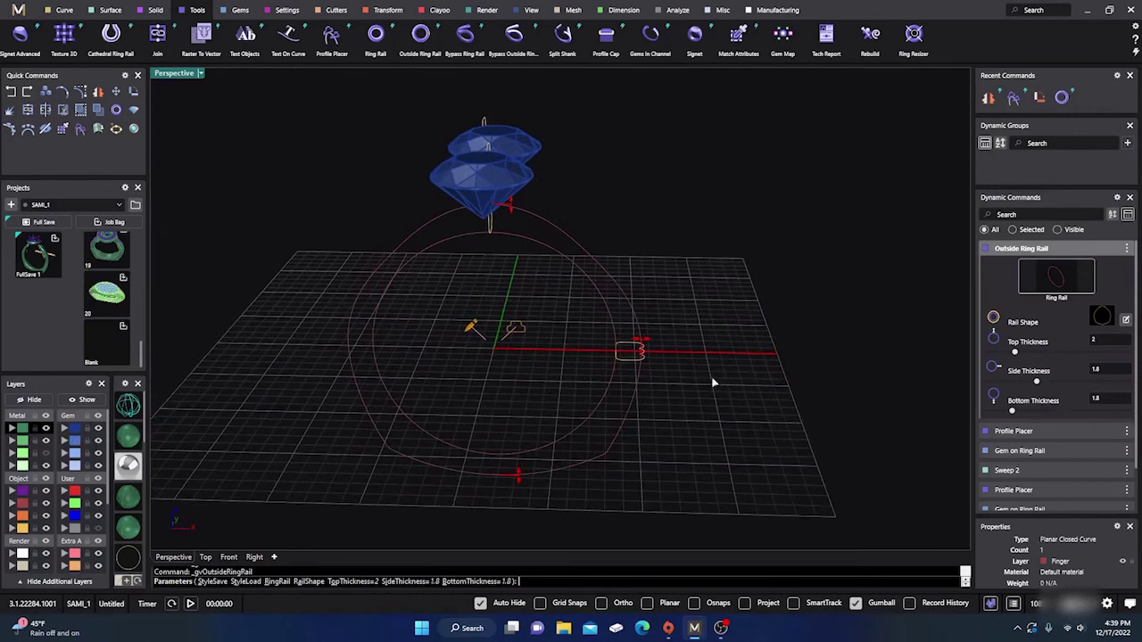
pyautogui.moveTo(639, 344)
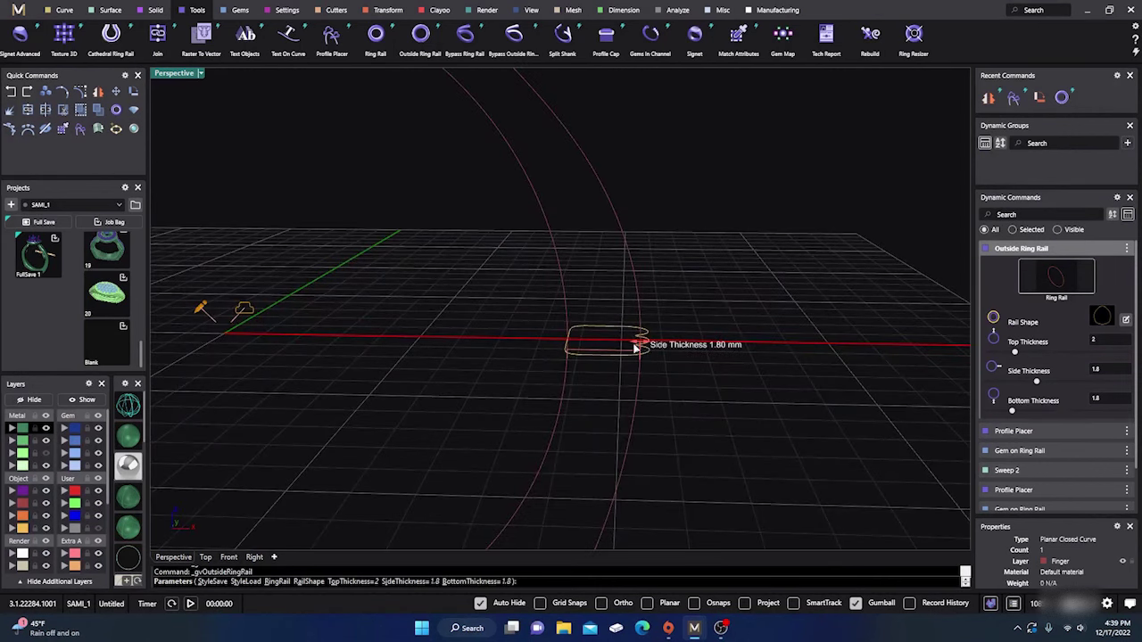
pyautogui.moveTo(639, 344); pyautogui.dragTo(670, 347)
pyautogui.scroll(-10, 700, 262)
pyautogui.scroll(5, 583, 422)
pyautogui.scroll(5, 583, 416)
pyautogui.moveTo(568, 358)
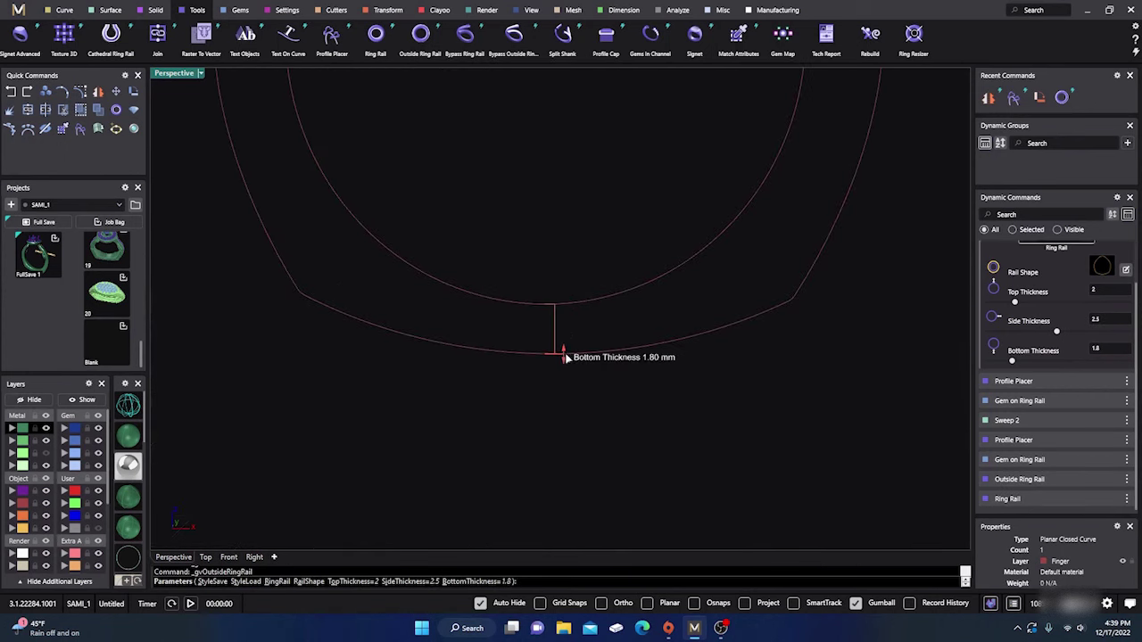
pyautogui.moveTo(565, 357); pyautogui.dragTo(561, 374)
pyautogui.scroll(-9, 566, 390)
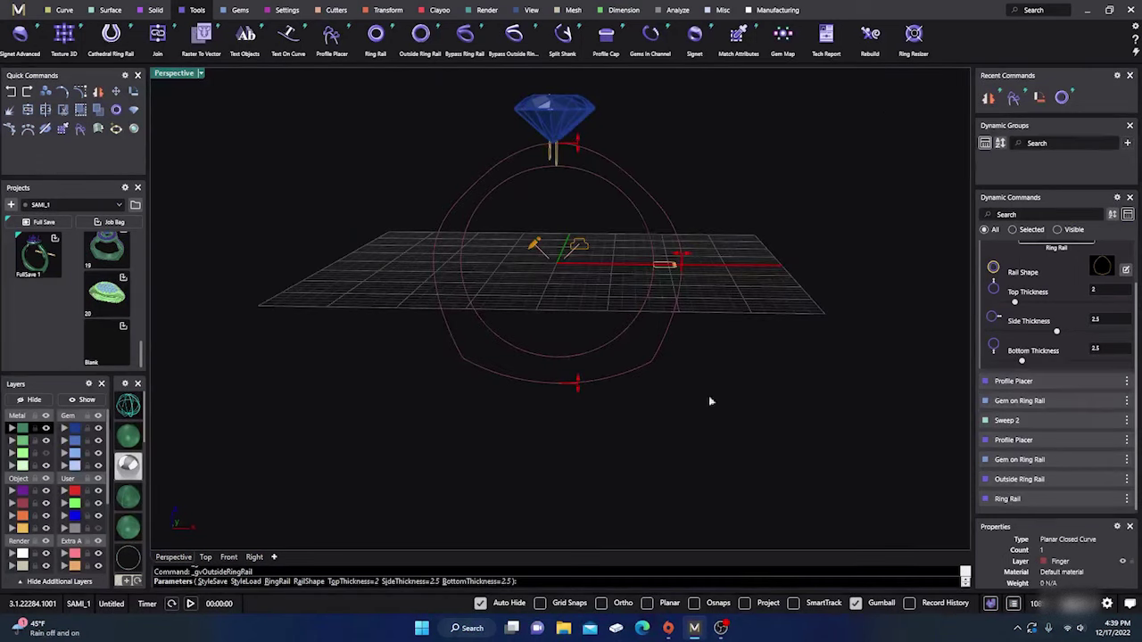
pyautogui.moveTo(709, 401); pyautogui.dragTo(662, 421, button='right')
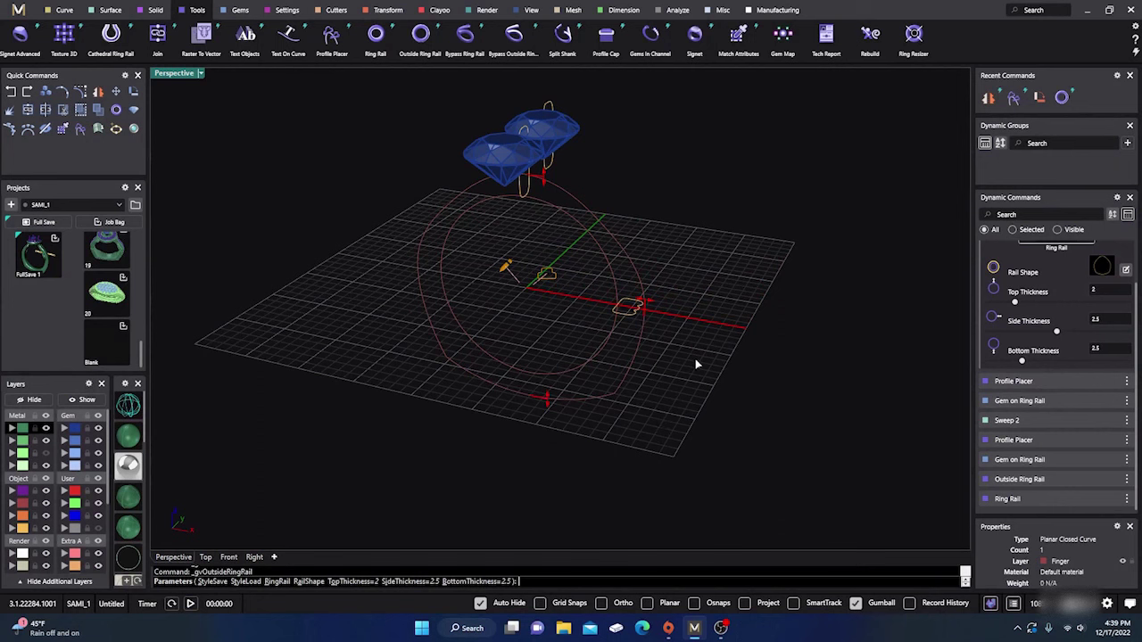
pyautogui.press('Return')
# - Edit the side profile's placement so the new outside ring rail is its outside curve, and accept it
pyautogui.scroll(5, 652, 343)
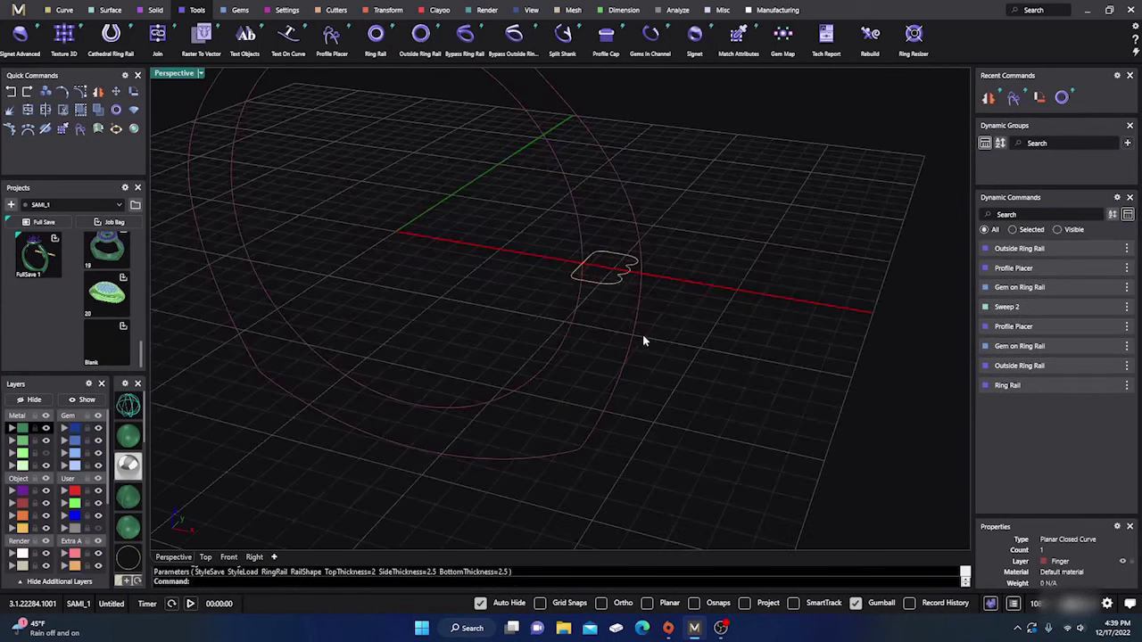
pyautogui.click(625, 274)
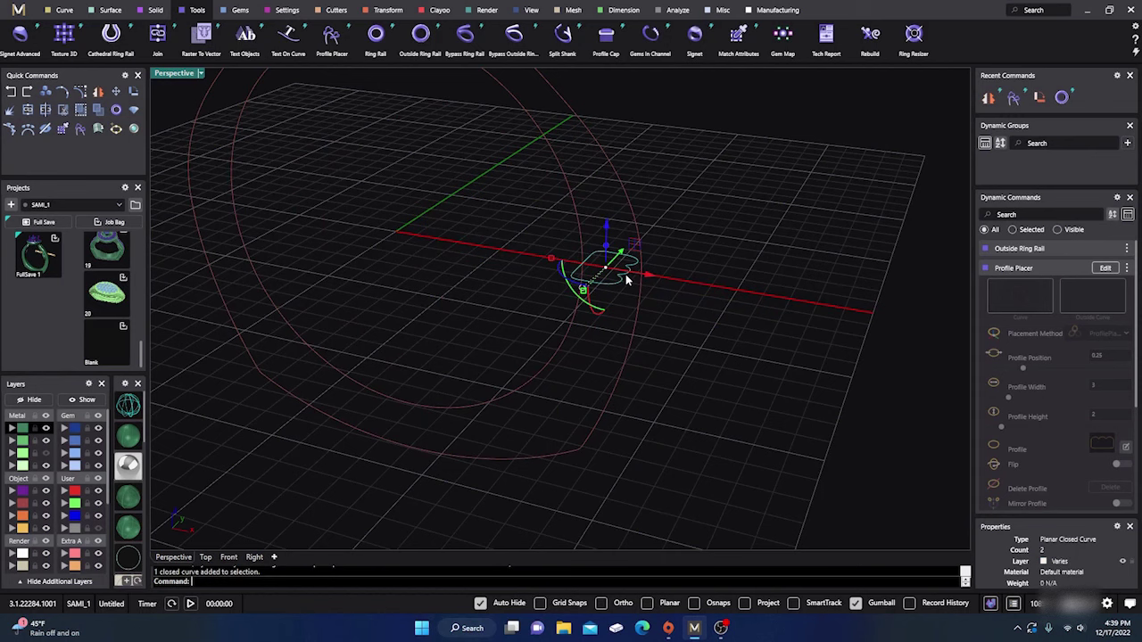
pyautogui.click(1102, 271)
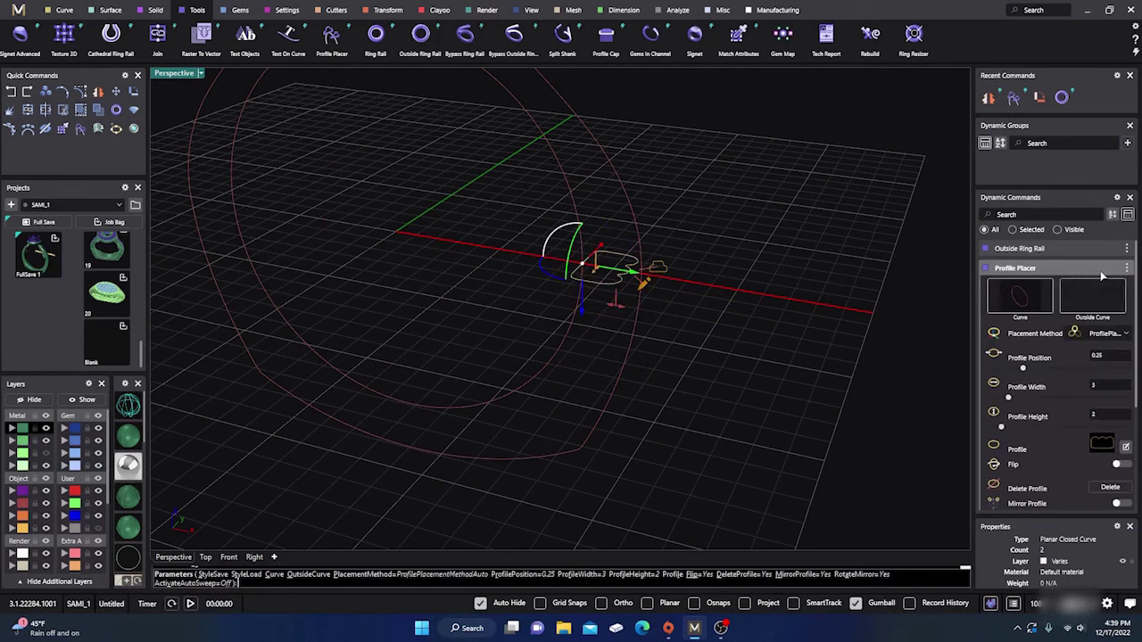
pyautogui.click(640, 313)
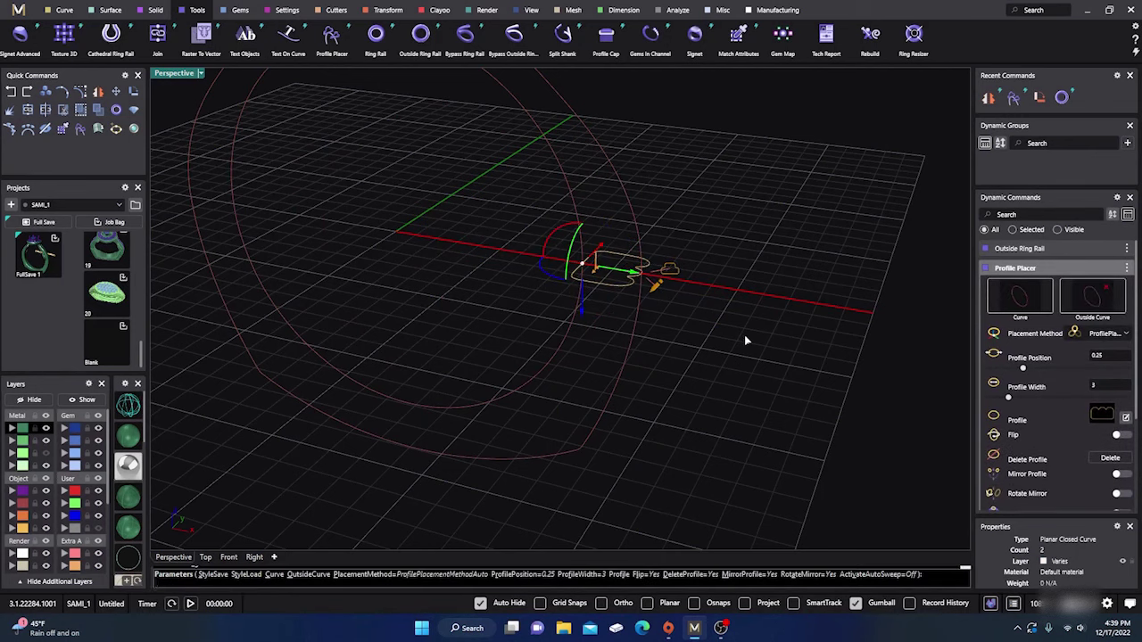
pyautogui.rightClick(744, 336)
pyautogui.scroll(-6, 718, 338)
pyautogui.click(679, 312)
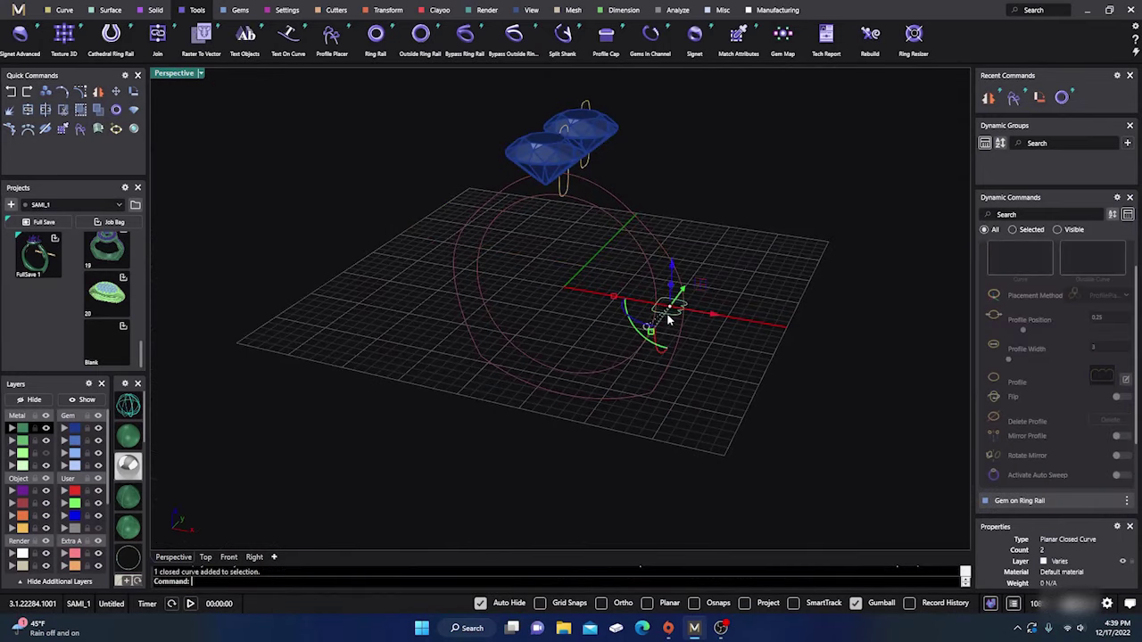
pyautogui.click(1106, 268)
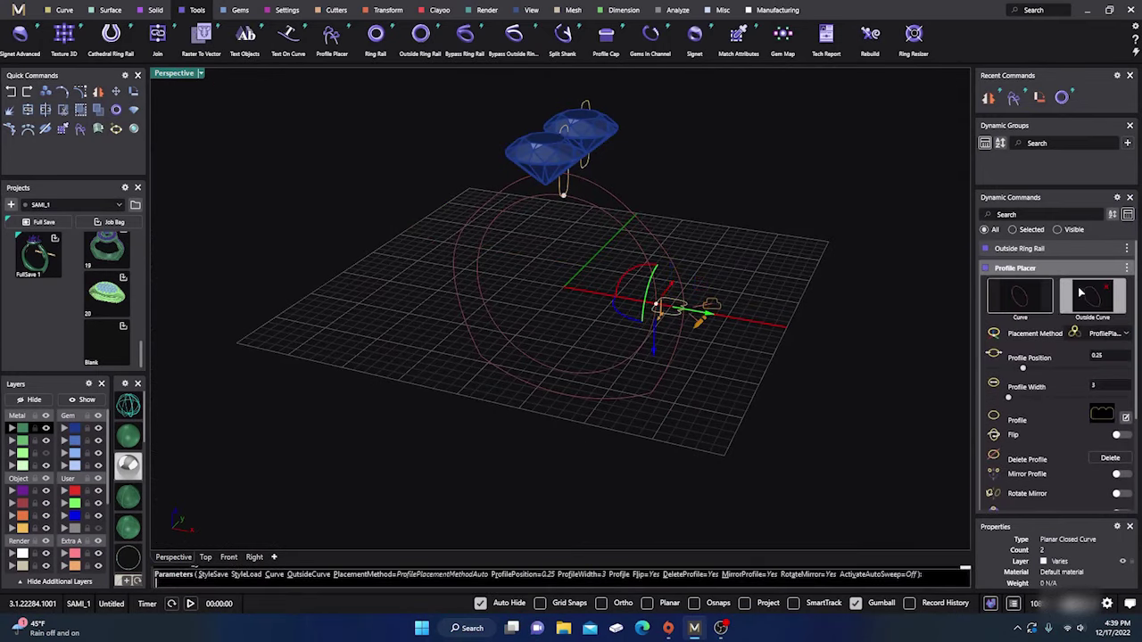
pyautogui.scroll(-1, 1019, 346)
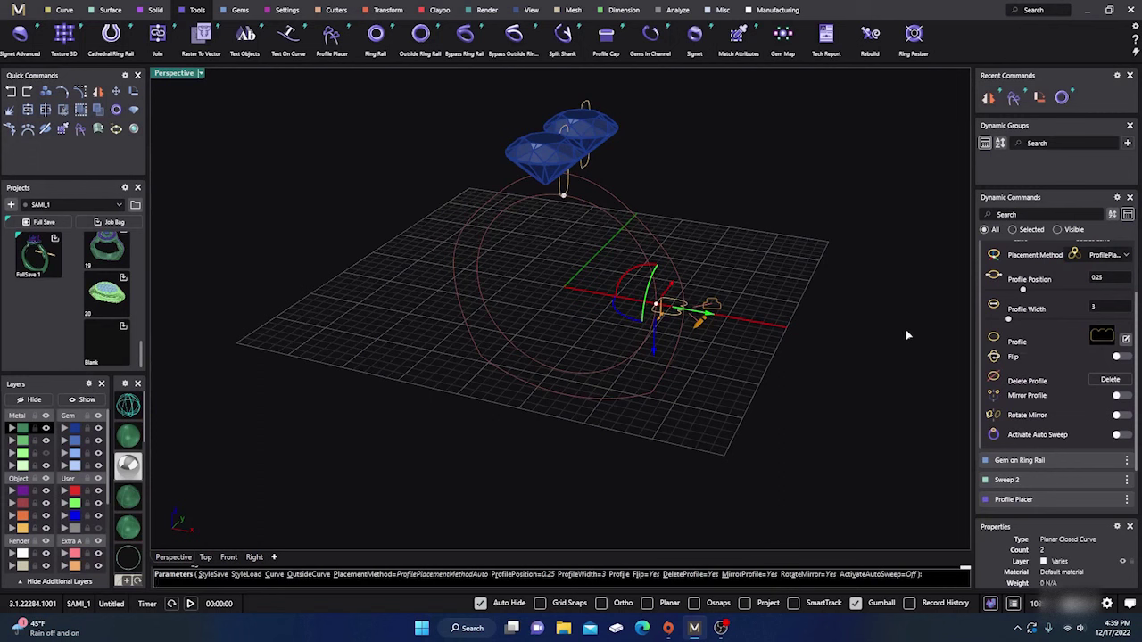
pyautogui.press('Escape')
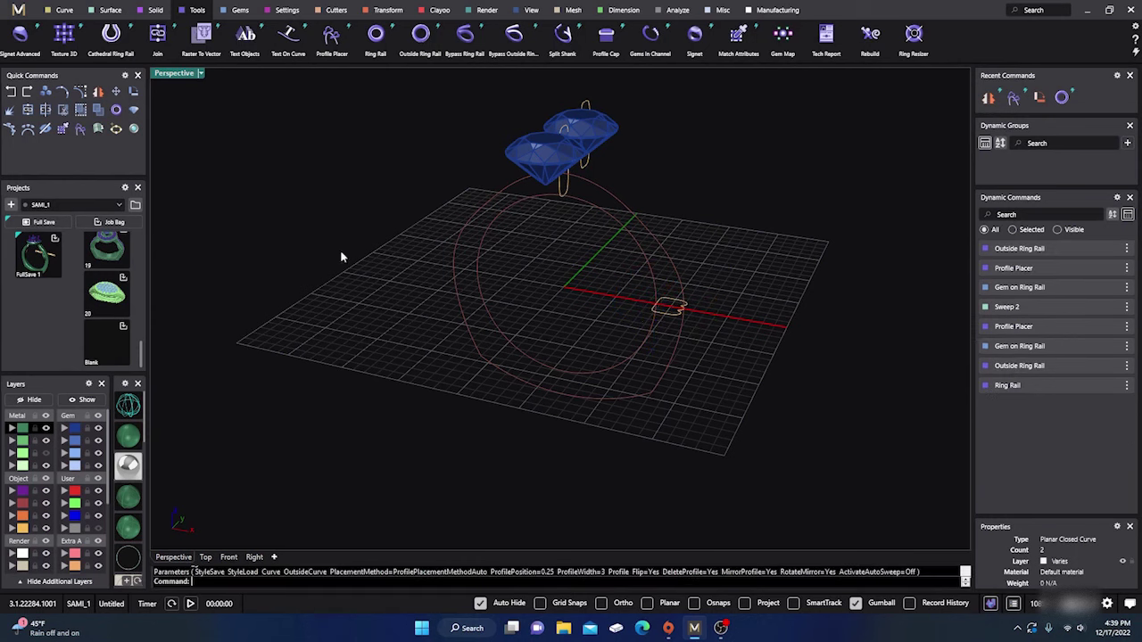
# - Create a Sweep 1 along the inner ring rail through the scalloped profile beside the gem and the side profile
pyautogui.click(110, 11)
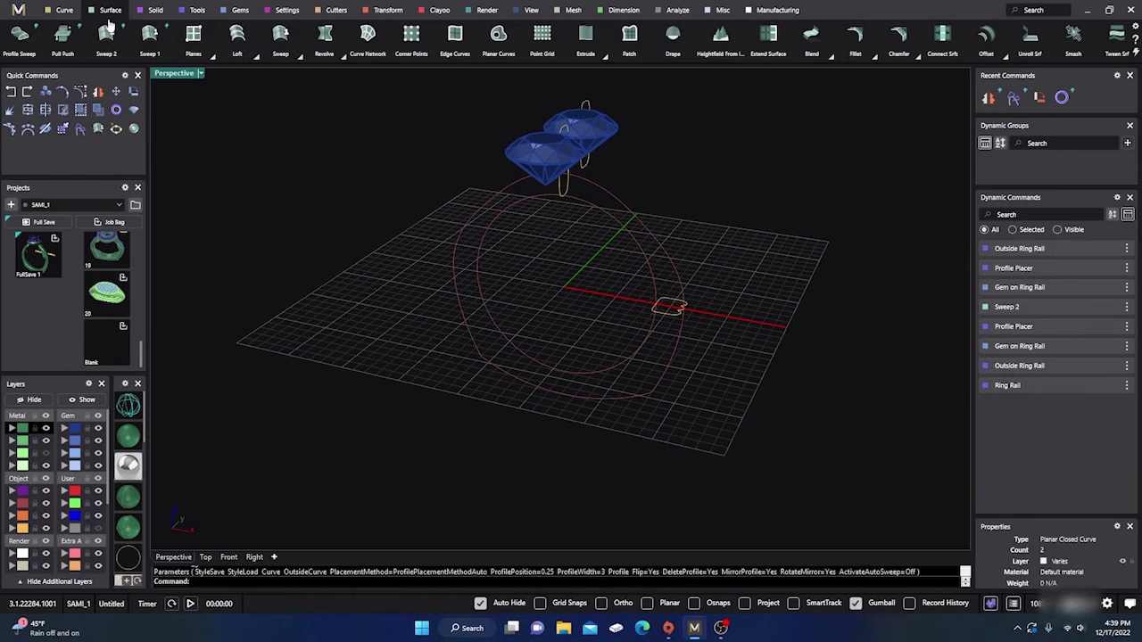
pyautogui.click(148, 37)
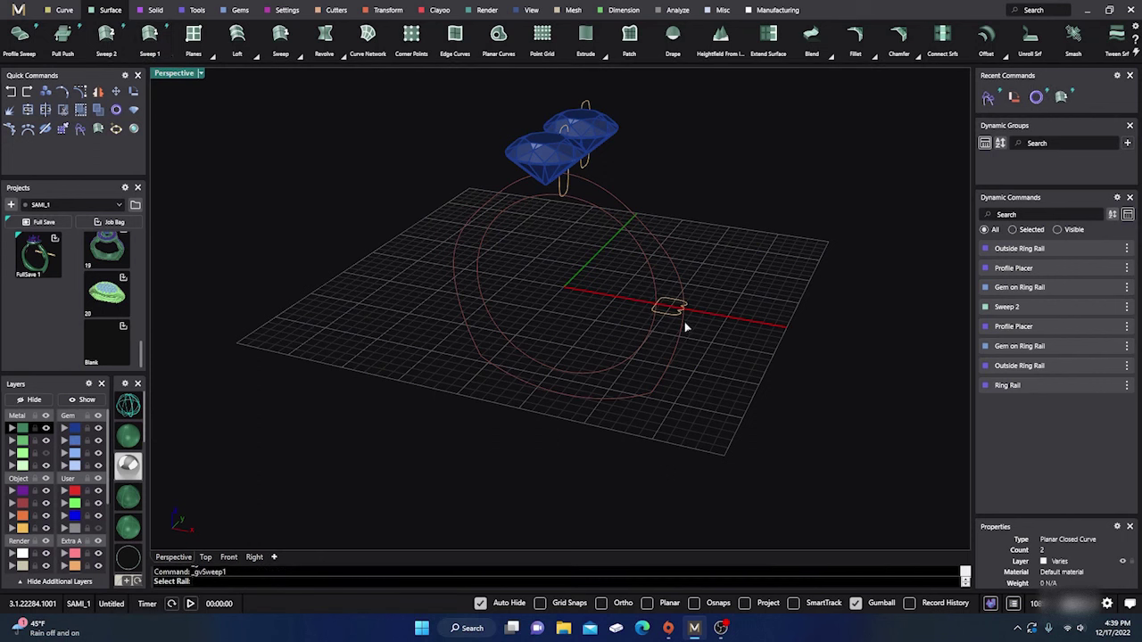
pyautogui.moveTo(716, 348); pyautogui.dragTo(676, 365, button='right')
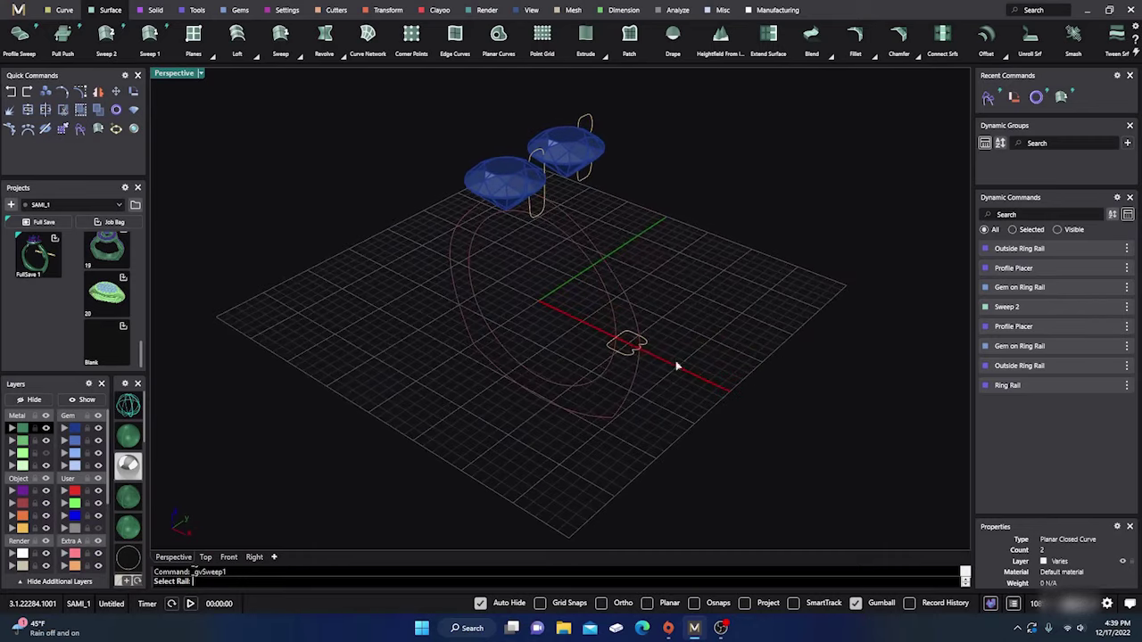
pyautogui.scroll(3, 634, 349)
pyautogui.scroll(-5, 647, 407)
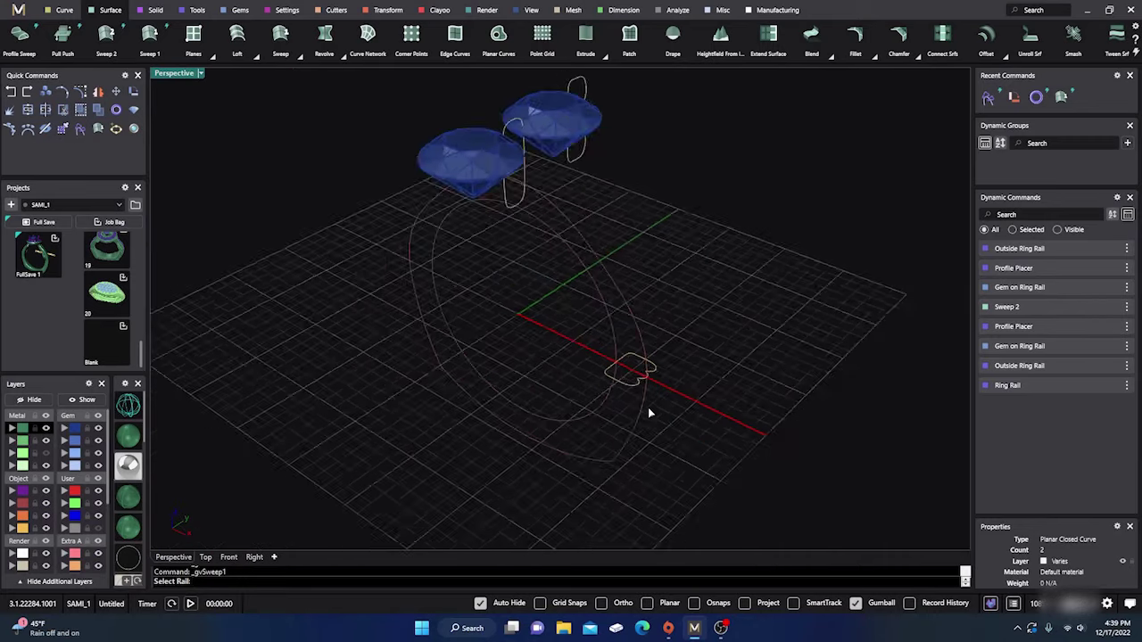
pyautogui.moveTo(647, 407); pyautogui.dragTo(697, 383, button='right')
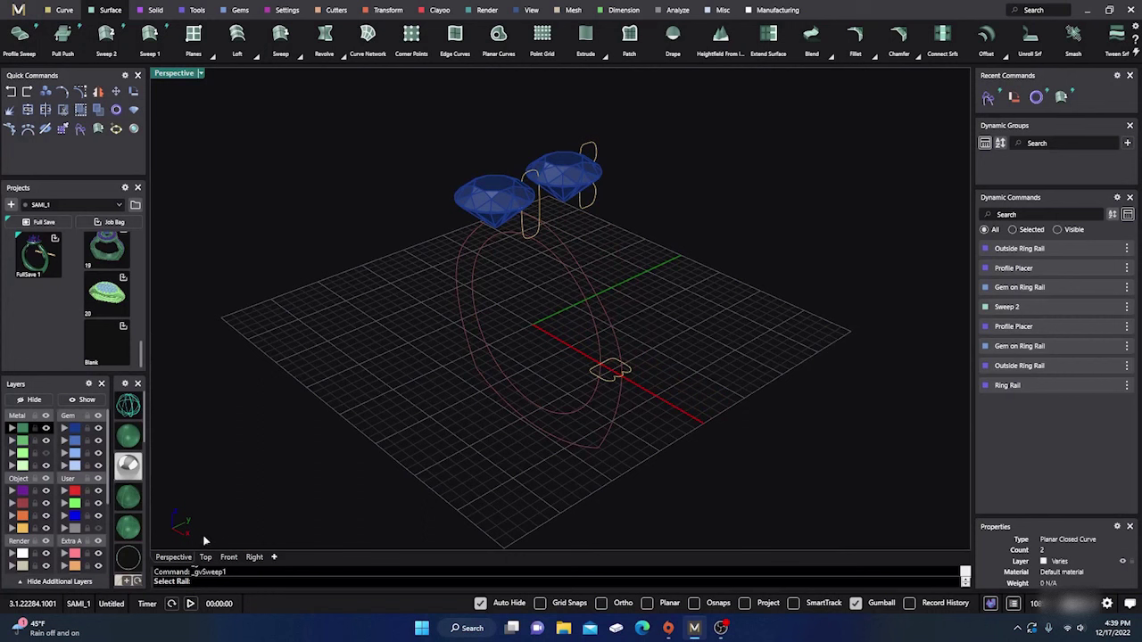
pyautogui.click(579, 294)
pyautogui.click(591, 205)
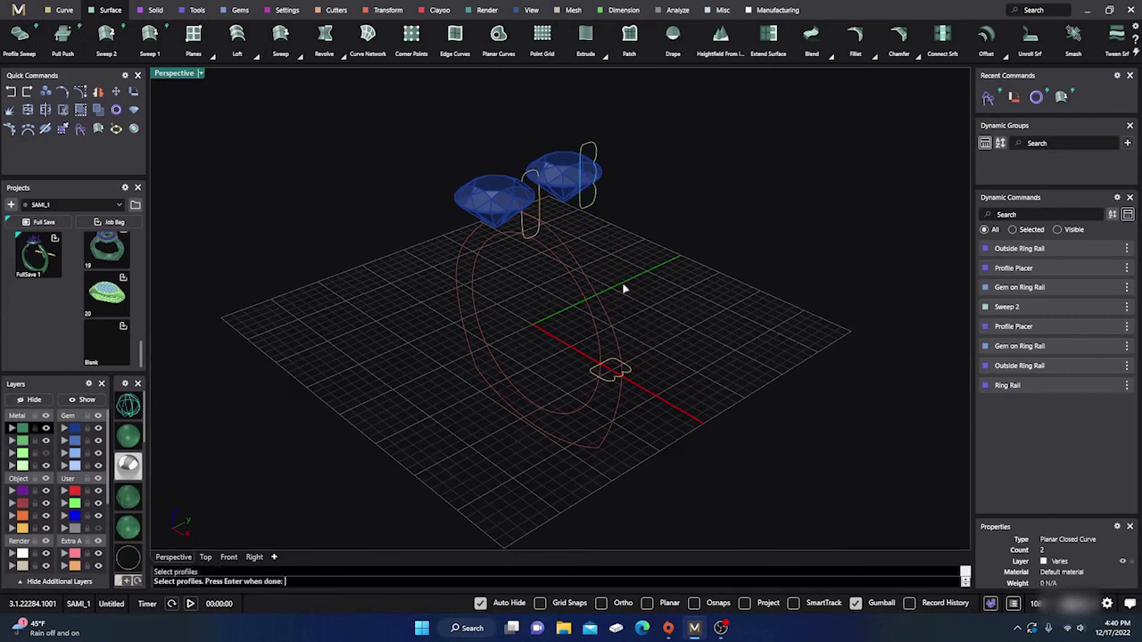
pyautogui.click(607, 379)
pyautogui.press('Return')
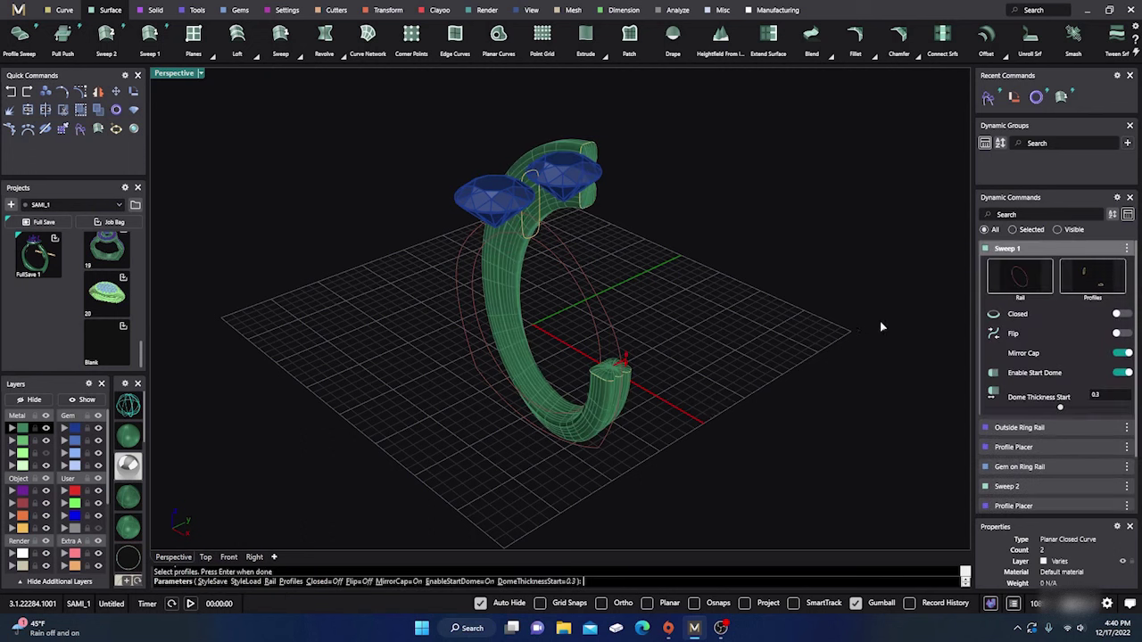
# - Flip the sweep so it runs along the opposite part of the rail, and inspect the shape around the gems
pyautogui.click(1122, 333)
pyautogui.moveTo(796, 396); pyautogui.dragTo(545, 294, button='right')
pyautogui.scroll(-3, 646, 365)
pyautogui.scroll(12, 533, 263)
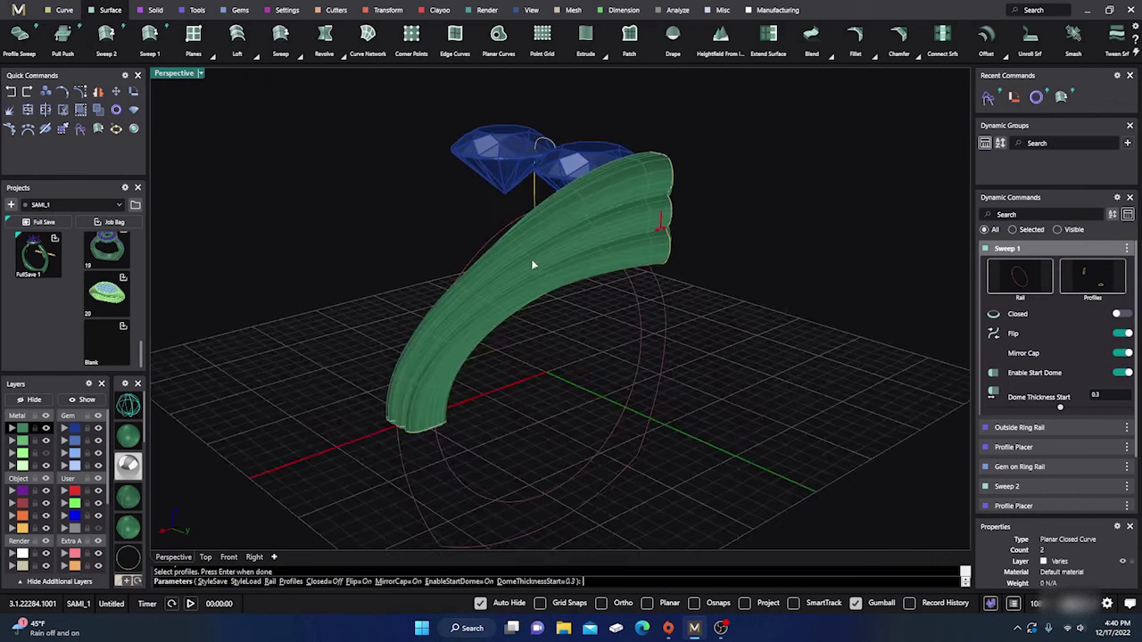
pyautogui.scroll(-5, 631, 378)
pyautogui.moveTo(639, 386); pyautogui.dragTo(583, 430, button='right')
pyautogui.moveTo(704, 232); pyautogui.dragTo(762, 439, button='right')
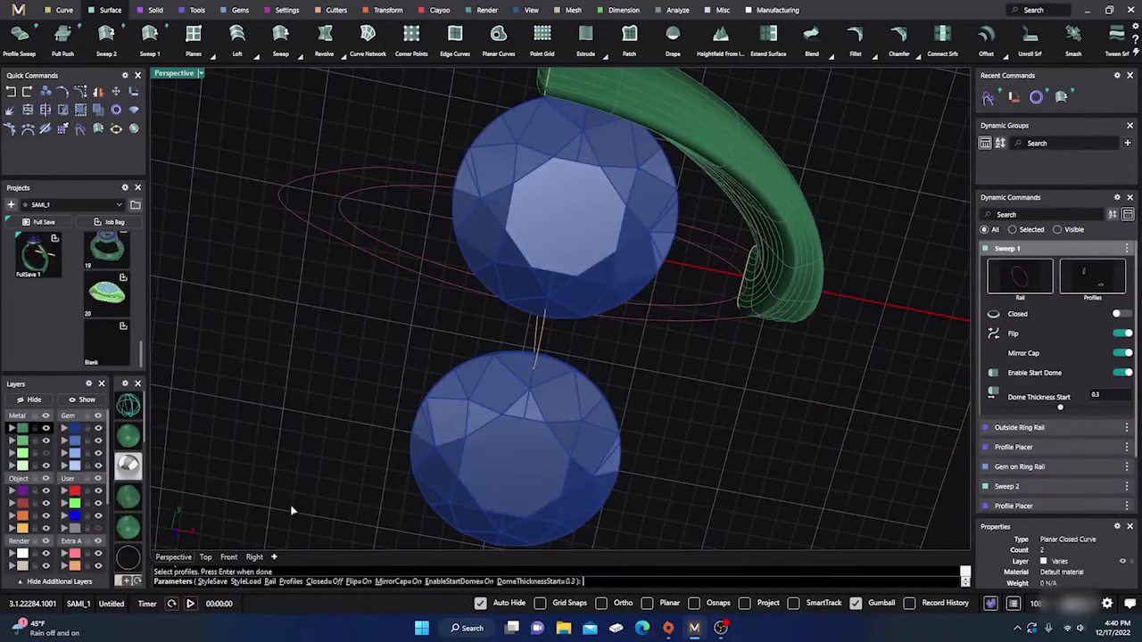
# - Set the sweep's start dome thickness to 0.5 in the Top view and finish the sweep
pyautogui.click(205, 557)
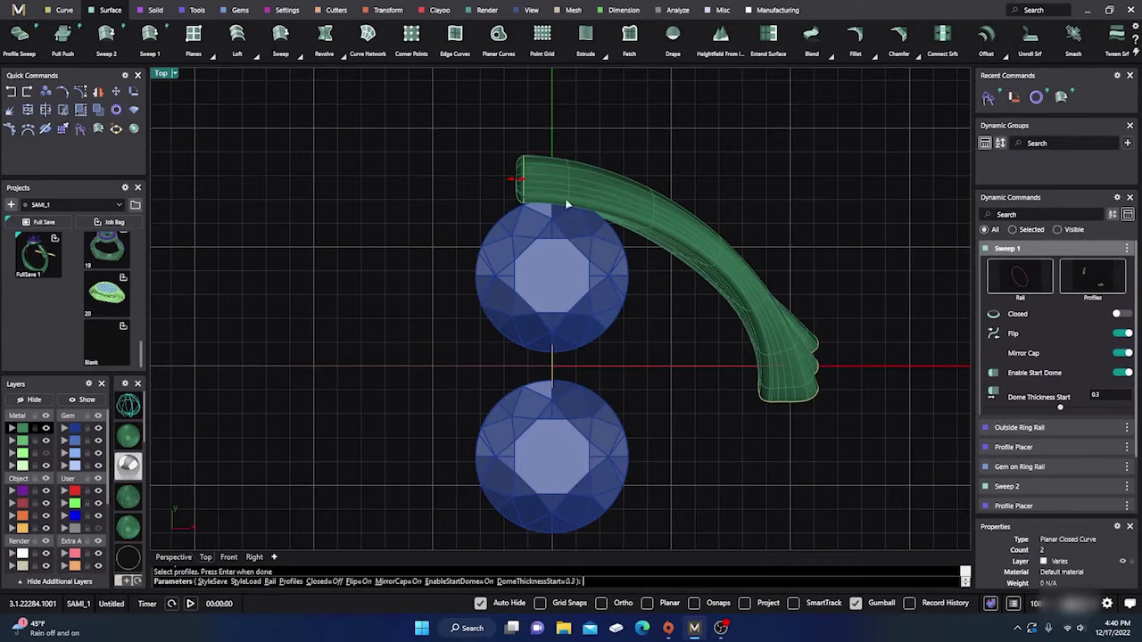
pyautogui.scroll(3, 566, 204)
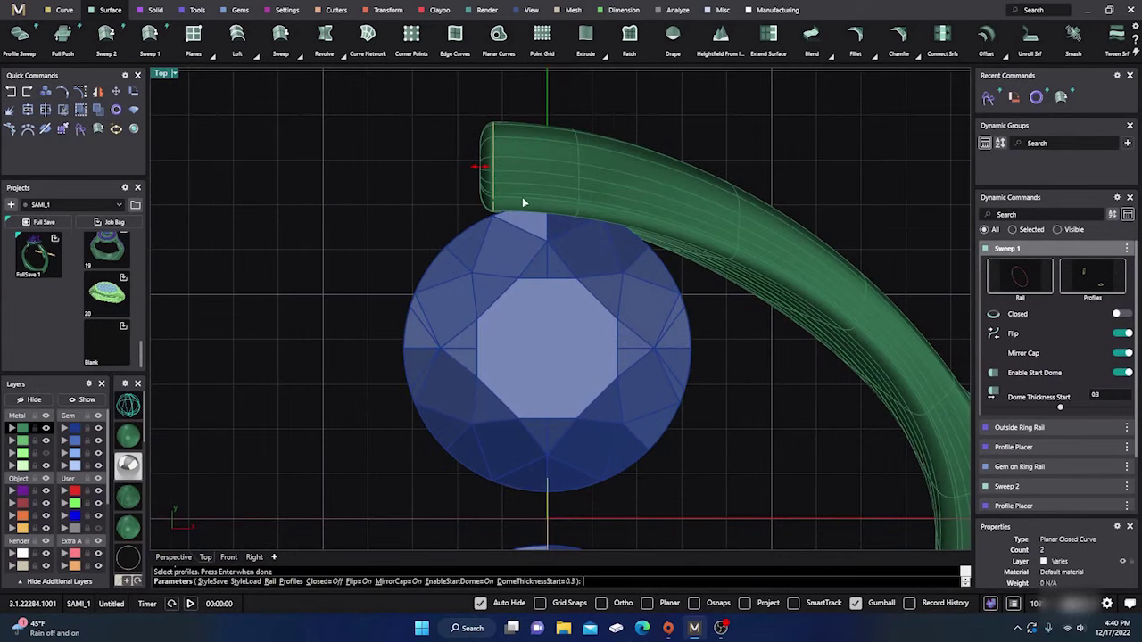
pyautogui.moveTo(479, 168); pyautogui.dragTo(471, 169)
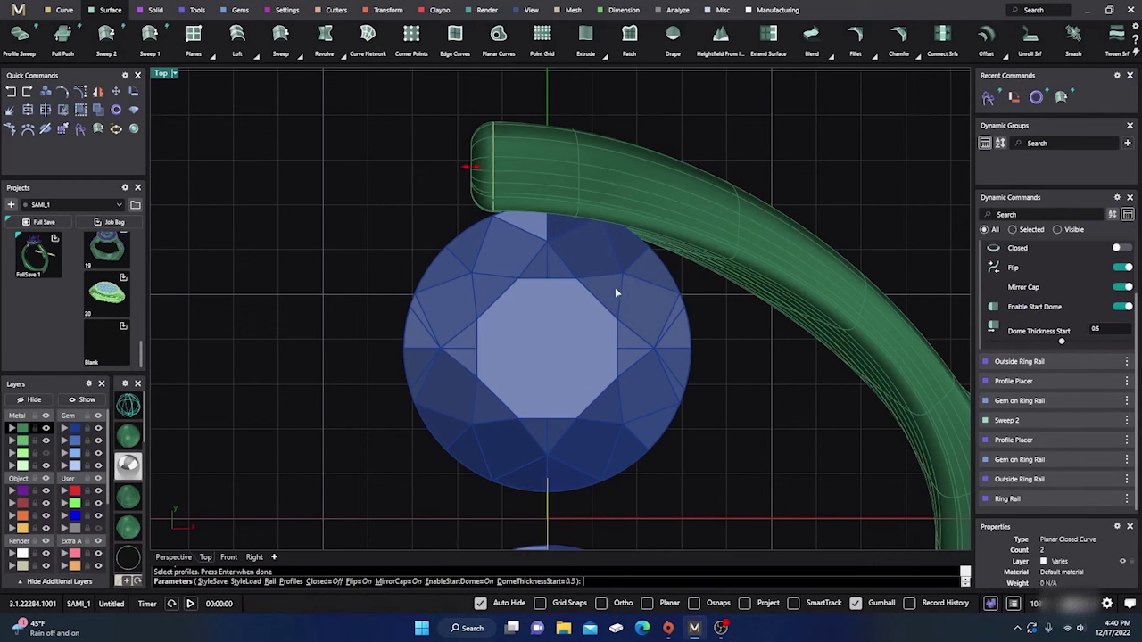
pyautogui.moveTo(750, 399); pyautogui.dragTo(702, 374, button='right')
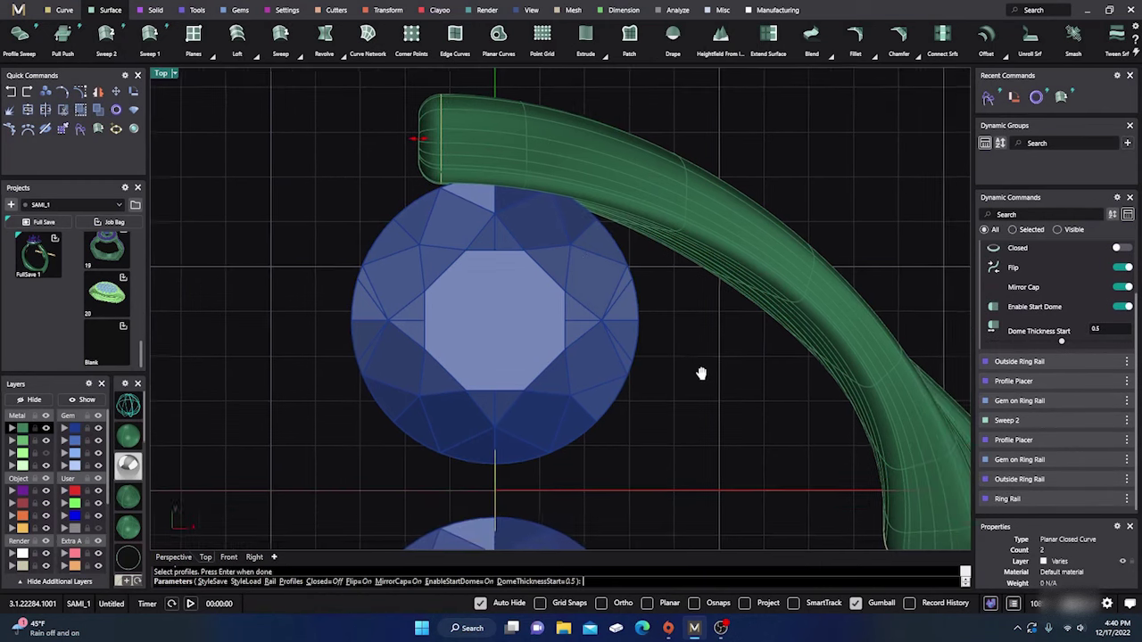
pyautogui.press('Return')
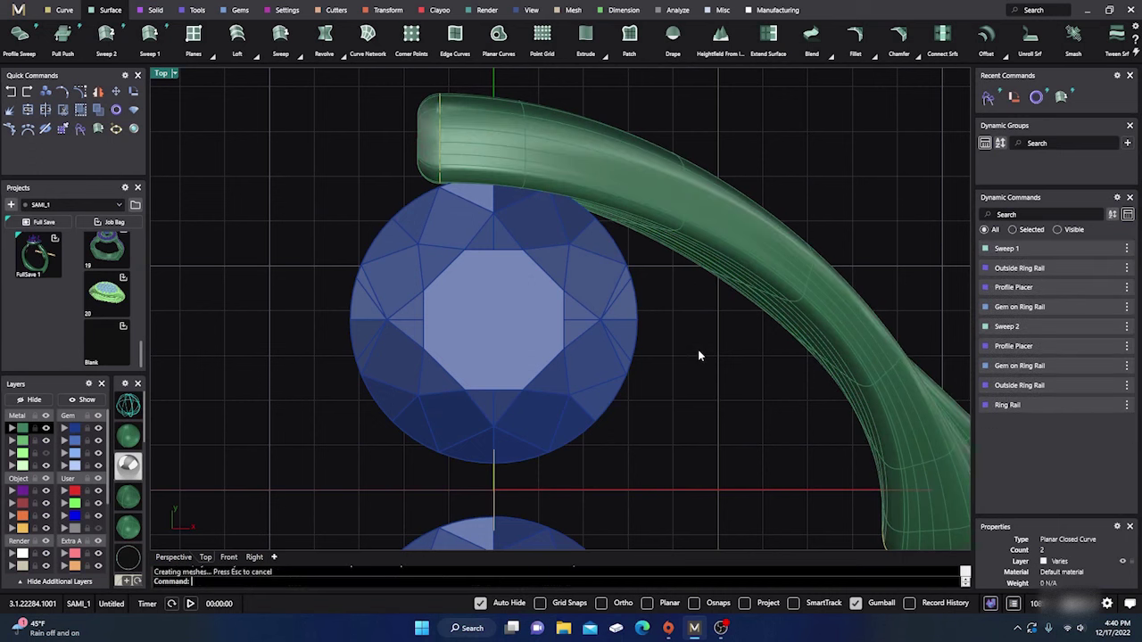
# - Edit the gem-side profile's placement, moving it slightly closer to the gem and extending the sweep's end past it, and accept it
pyautogui.click(443, 123)
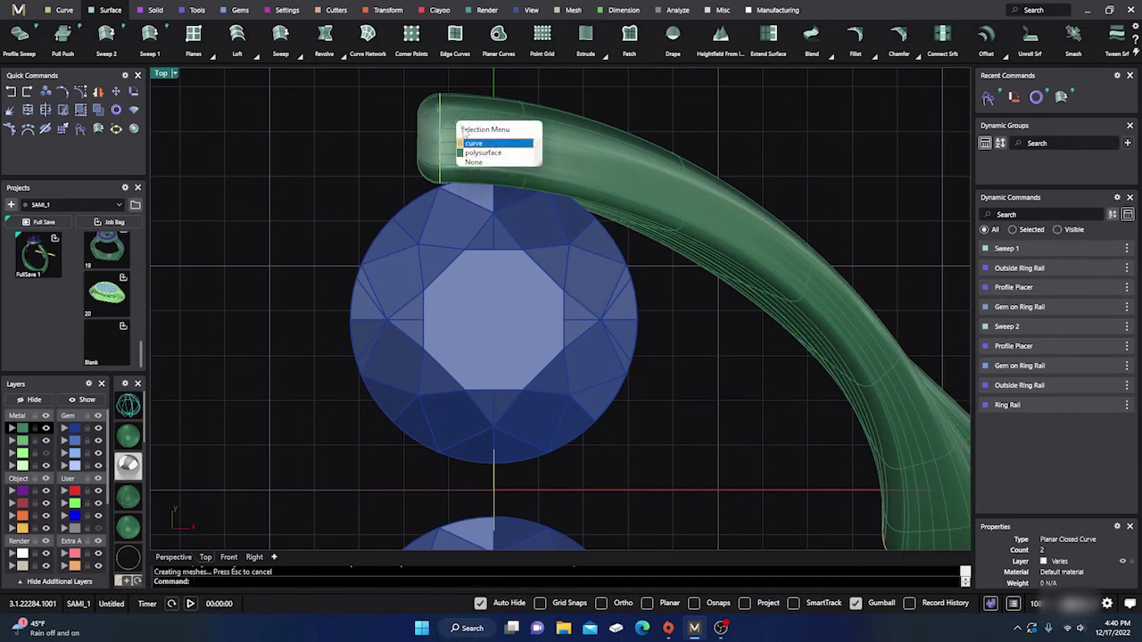
pyautogui.click(472, 143)
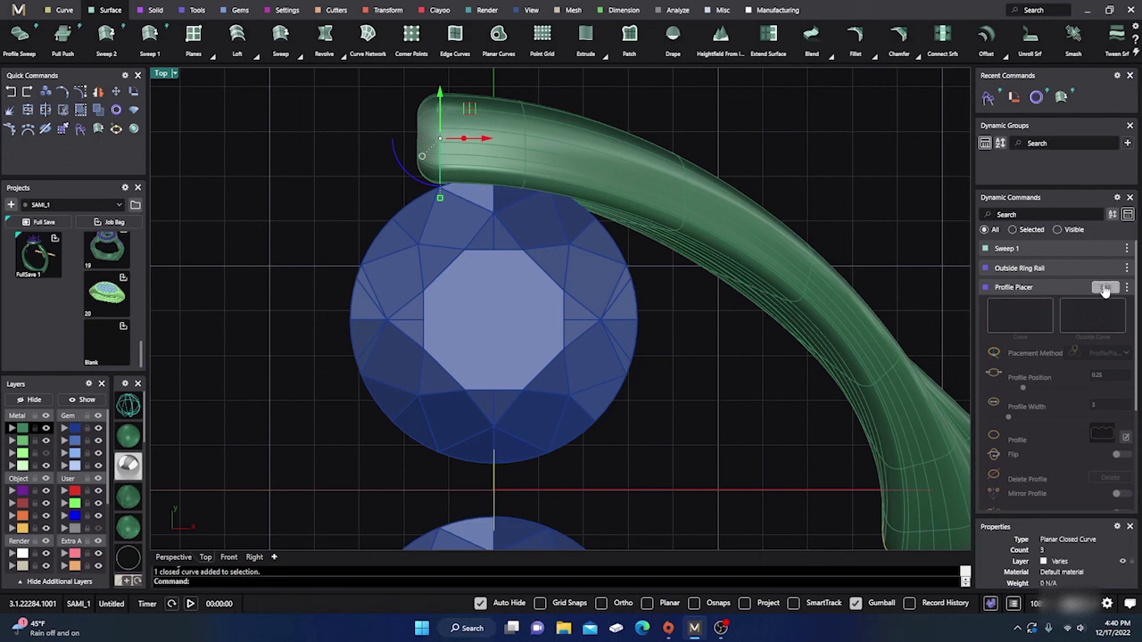
pyautogui.click(1050, 285)
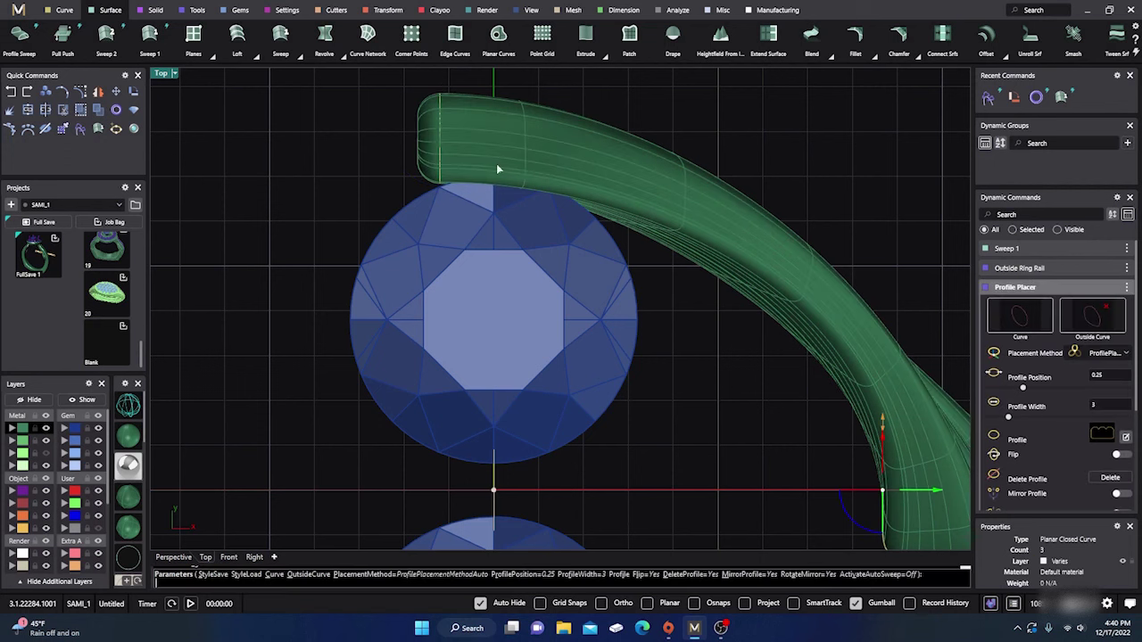
pyautogui.click(494, 491)
pyautogui.moveTo(440, 128); pyautogui.dragTo(440, 137)
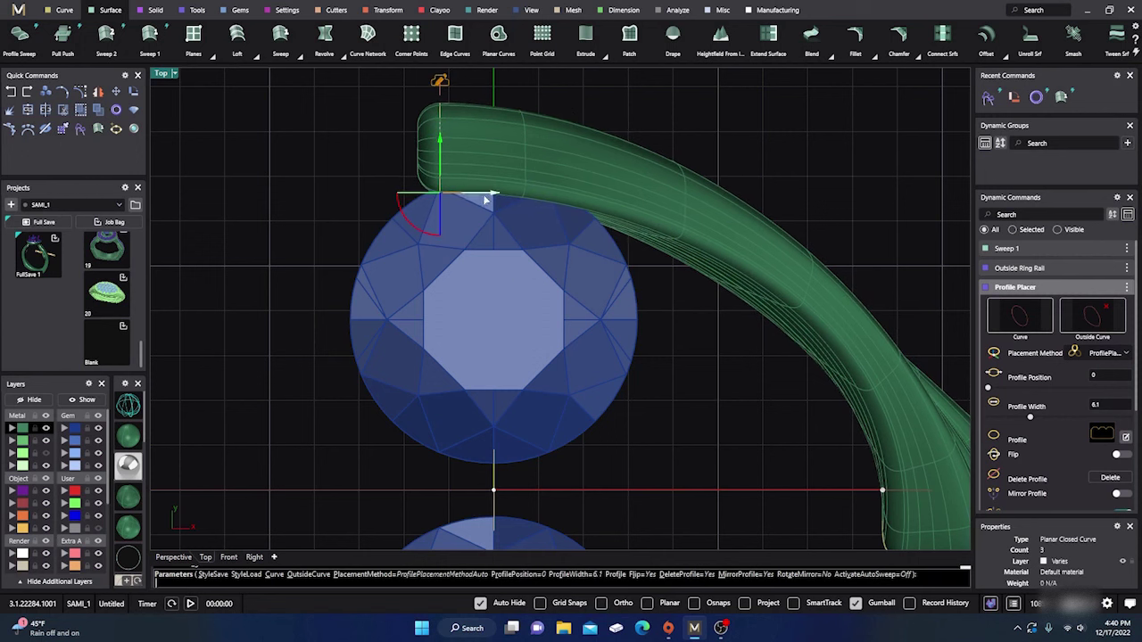
pyautogui.moveTo(494, 194); pyautogui.dragTo(477, 195)
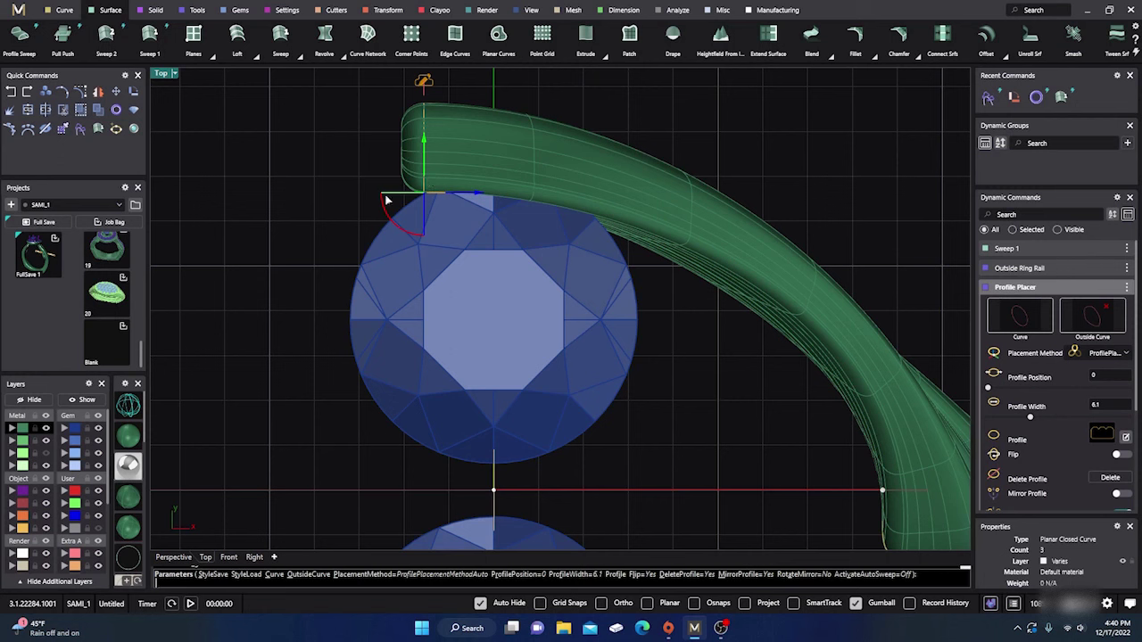
pyautogui.moveTo(387, 200); pyautogui.dragTo(395, 215)
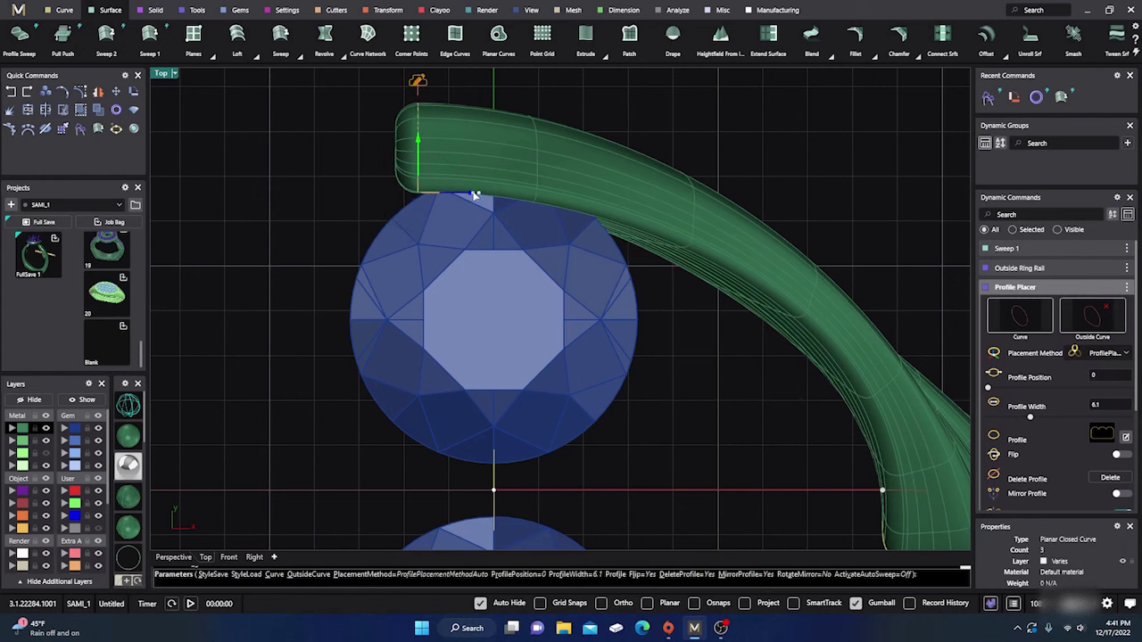
pyautogui.scroll(-3, 618, 240)
pyautogui.scroll(-2, 617, 240)
pyautogui.rightClick(651, 362)
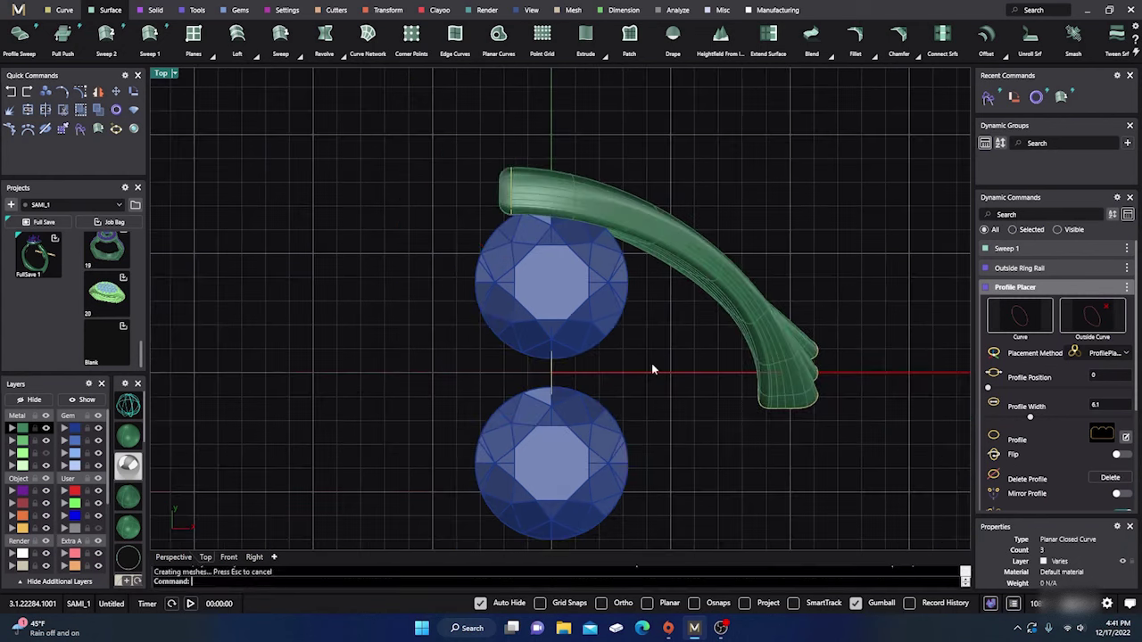
# - Edit the sweep in the Perspective view, turning off Mirror Cap and the end dome, and accept it
pyautogui.click(173, 557)
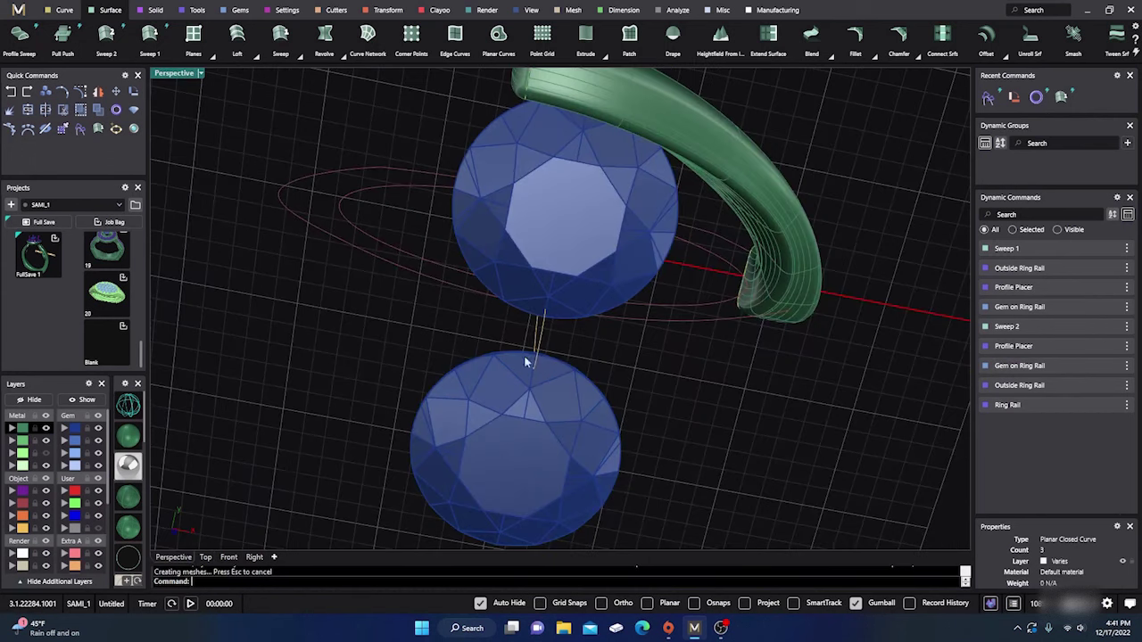
pyautogui.scroll(-3, 614, 366)
pyautogui.moveTo(614, 366); pyautogui.dragTo(594, 276, button='right')
pyautogui.click(675, 258)
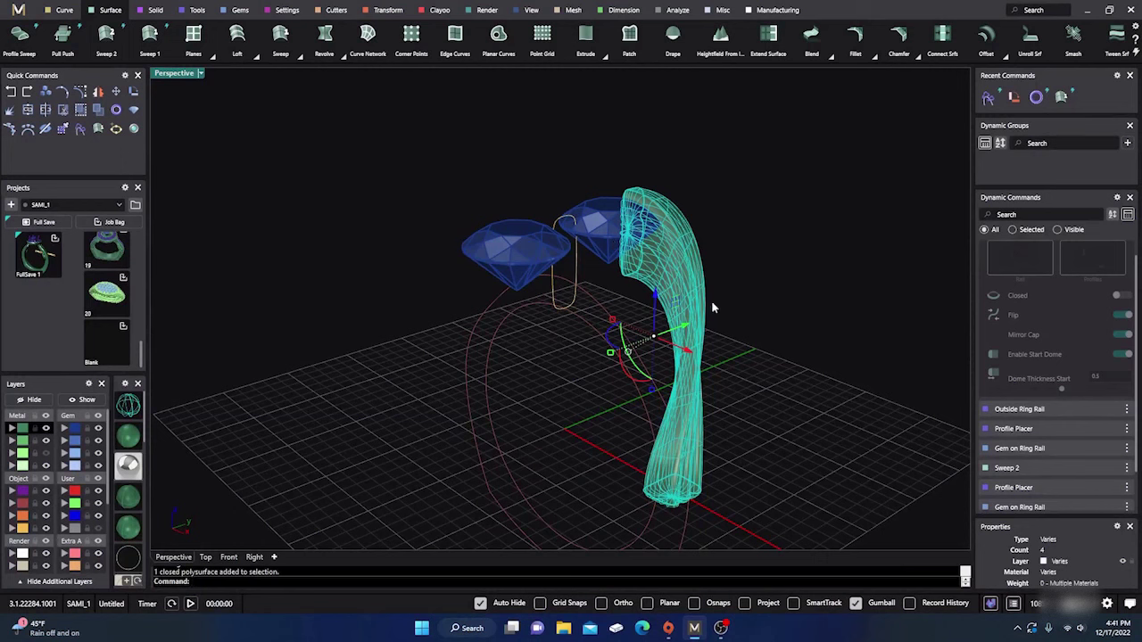
pyautogui.scroll(1, 1073, 312)
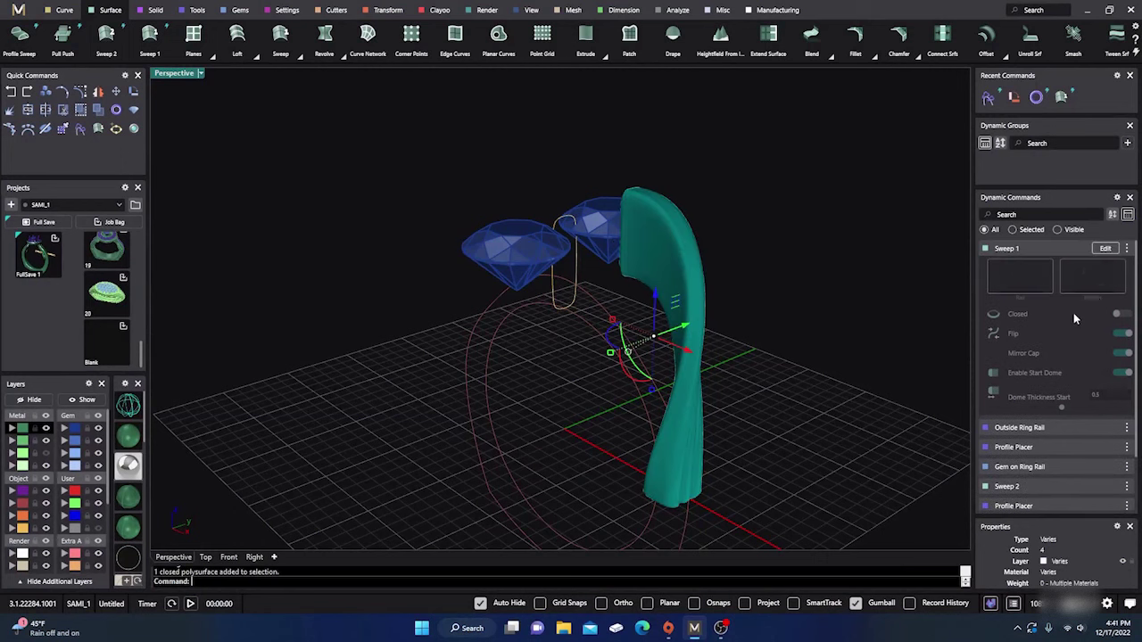
pyautogui.click(1108, 250)
pyautogui.scroll(-7, 791, 255)
pyautogui.moveTo(822, 351); pyautogui.dragTo(832, 268, button='right')
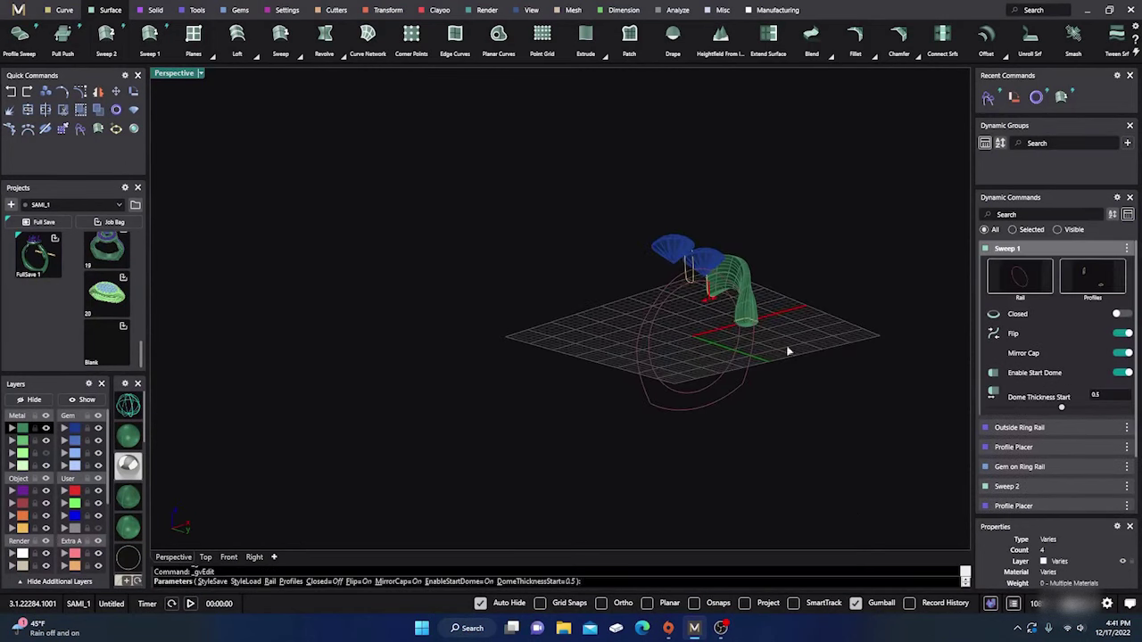
pyautogui.scroll(6, 739, 324)
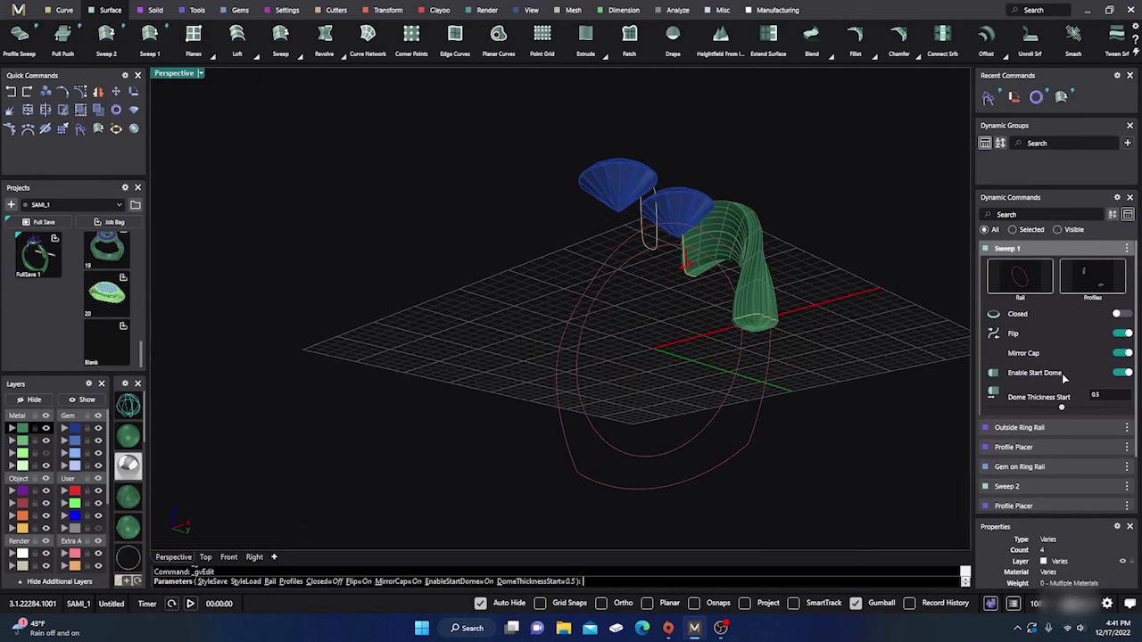
pyautogui.click(1124, 353)
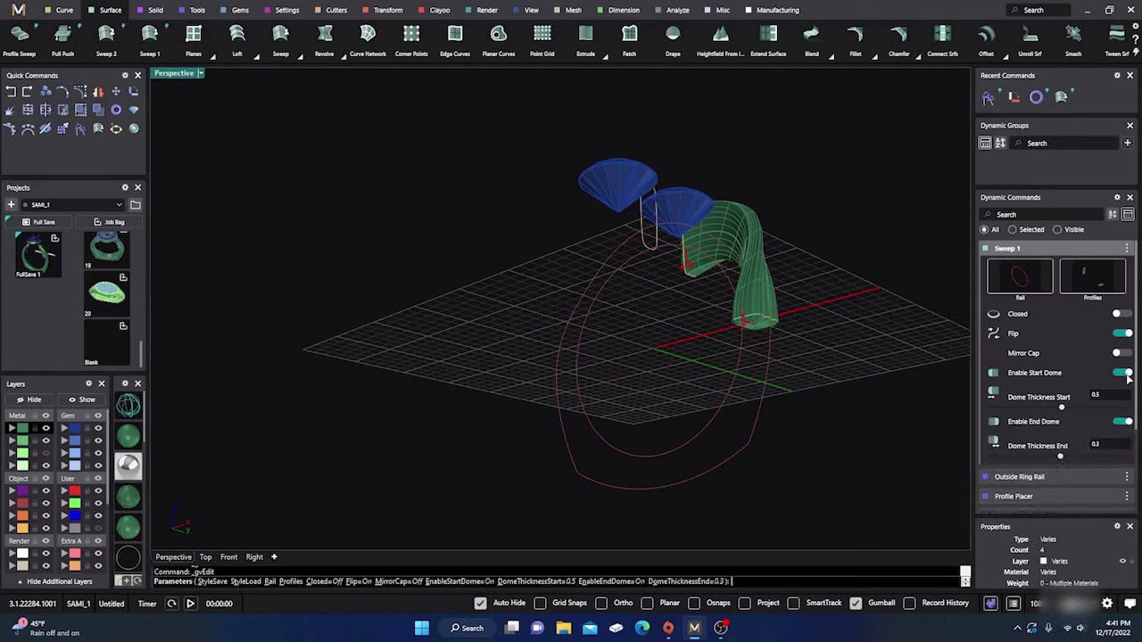
pyautogui.click(1122, 421)
pyautogui.moveTo(878, 406); pyautogui.dragTo(870, 370, button='right')
pyautogui.rightClick(827, 359)
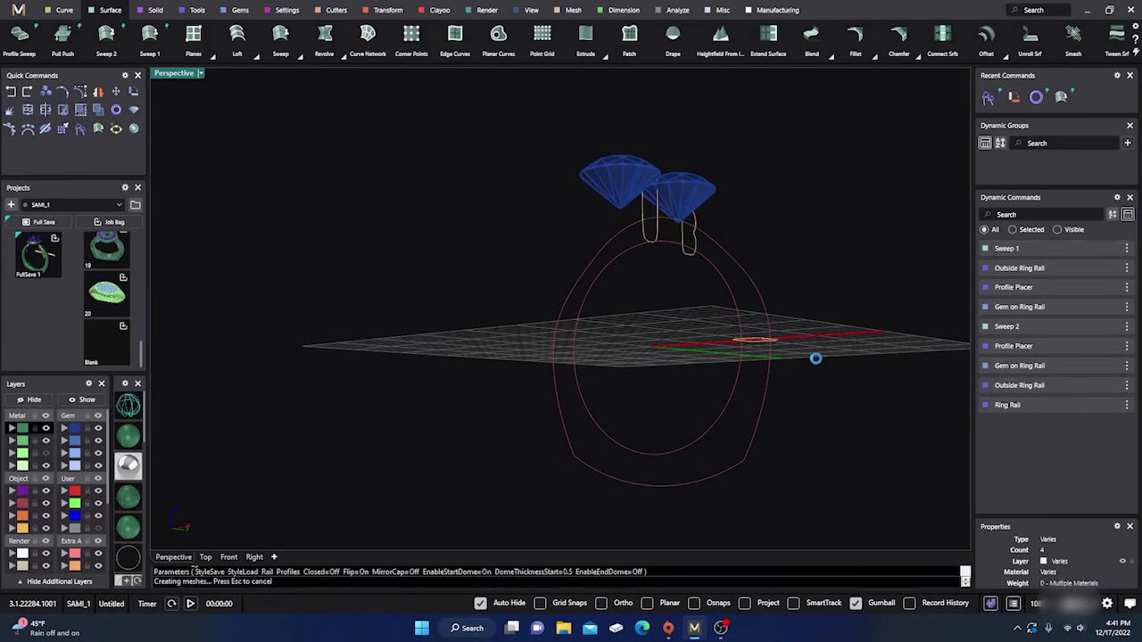
# - Switch the Perspective viewport to the Plastic display mode and inspect the swept shank from above
pyautogui.moveTo(650, 342); pyautogui.dragTo(519, 376, button='right')
pyautogui.scroll(-5, 127, 503)
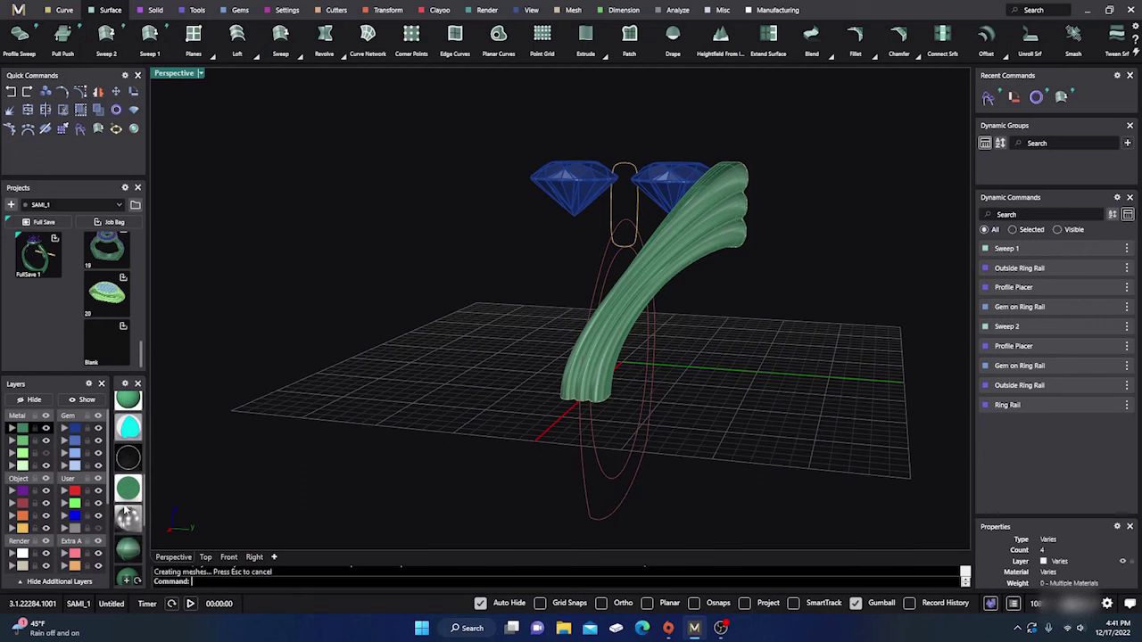
pyautogui.click(134, 557)
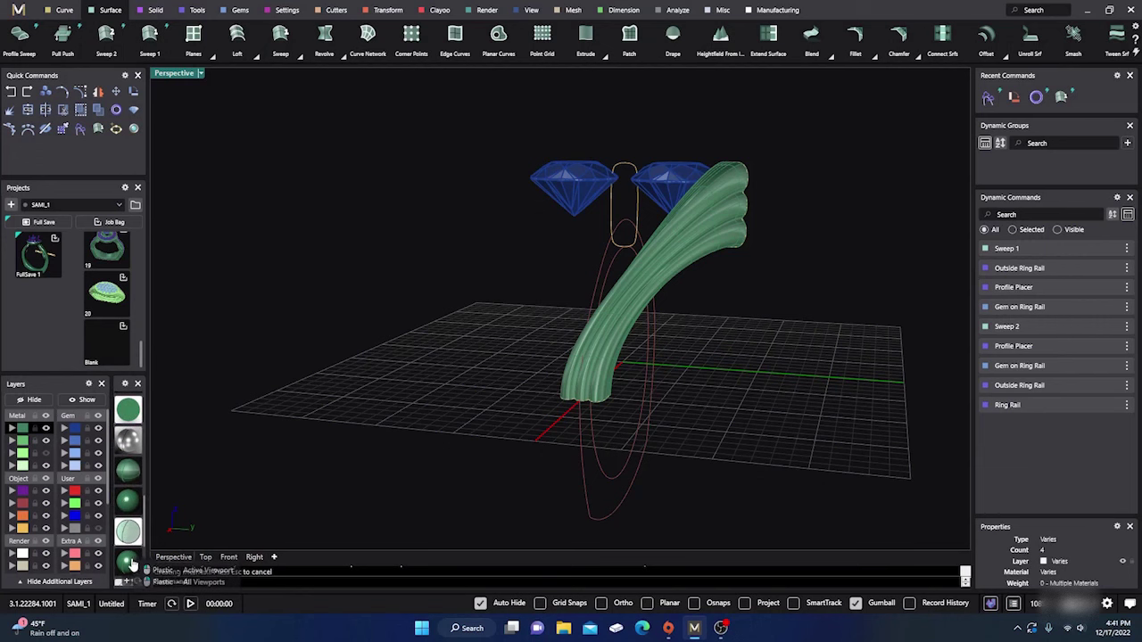
pyautogui.moveTo(566, 408)
pyautogui.mouseDown(button='right')
pyautogui.moveTo(482, 408)
pyautogui.moveTo(508, 416)
pyautogui.moveTo(578, 402)
pyautogui.moveTo(568, 416)
pyautogui.moveTo(680, 452)
pyautogui.moveTo(655, 372)
pyautogui.moveTo(710, 393)
pyautogui.moveTo(731, 354)
pyautogui.mouseUp(button='right')
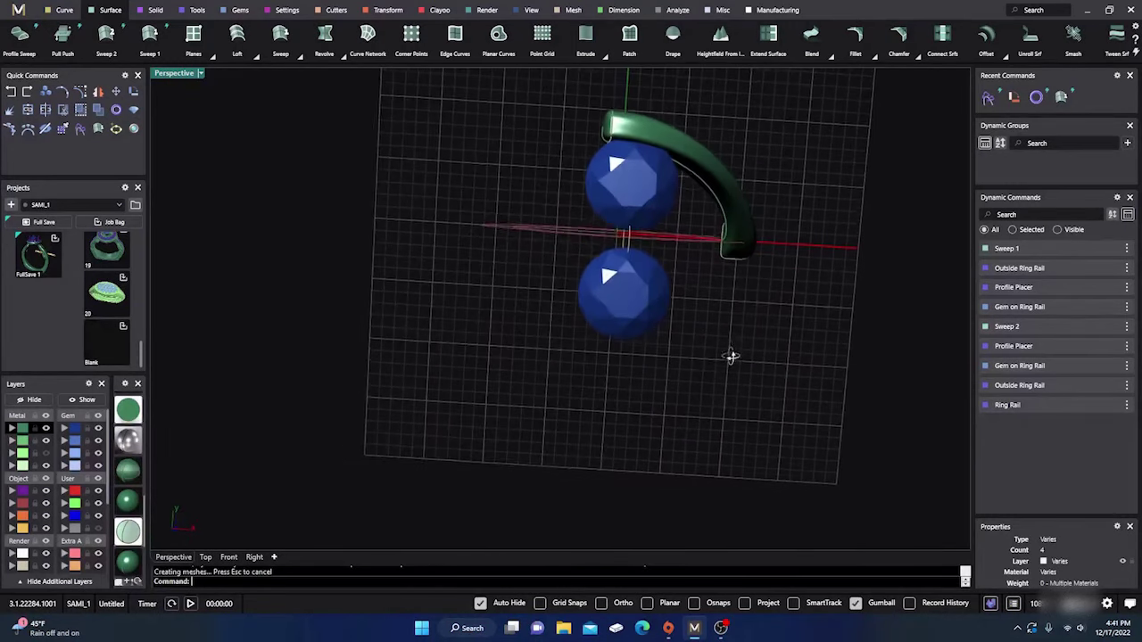
# - Mirror the scalloped swept shank across both X and Y so a copy sits beside the opposite gem, and accept it
pyautogui.click(714, 181)
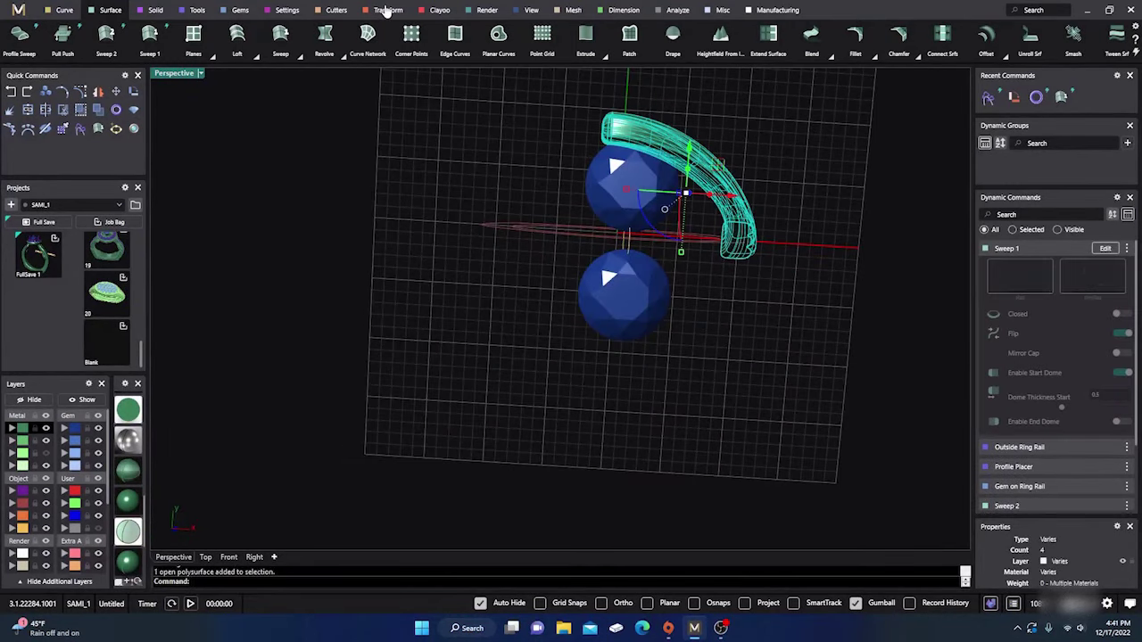
pyautogui.click(388, 9)
pyautogui.click(193, 35)
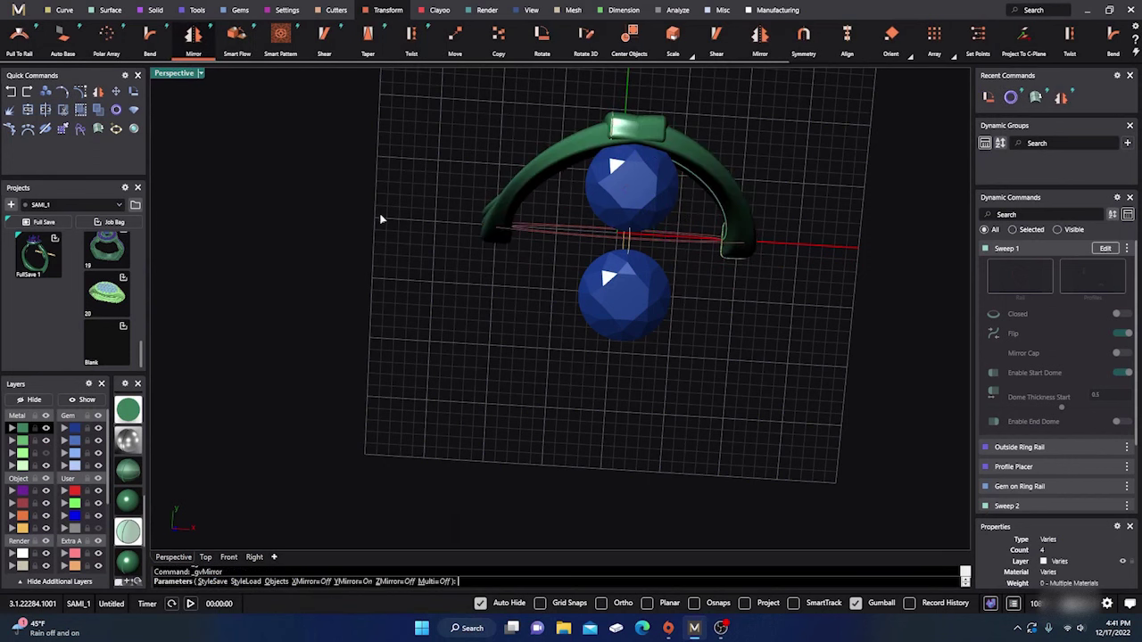
pyautogui.click(1121, 315)
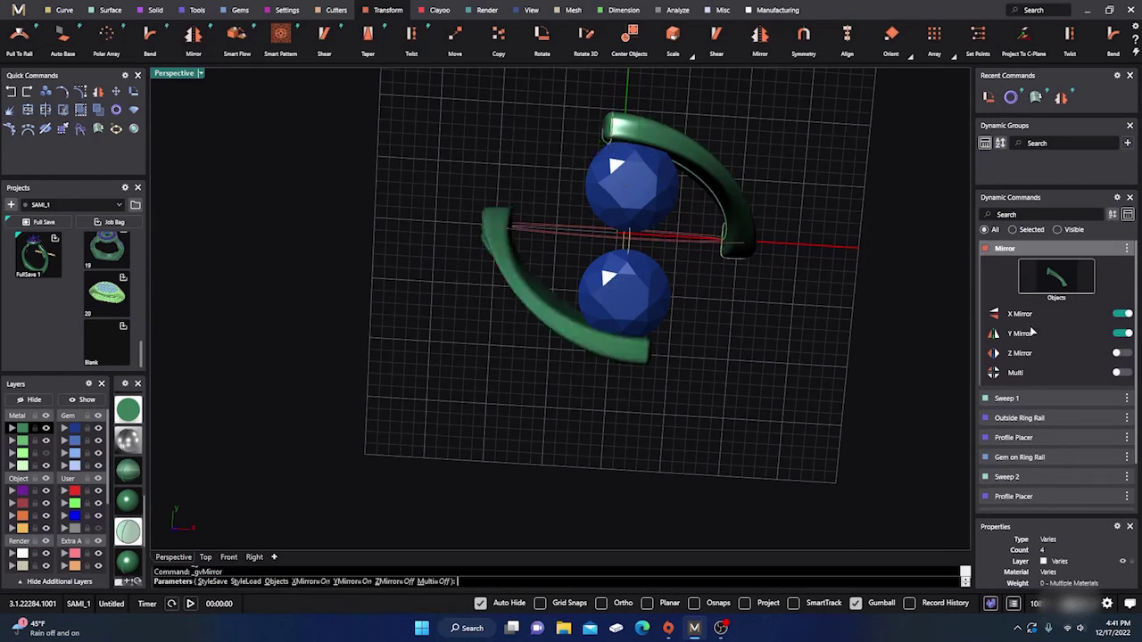
pyautogui.rightClick(785, 399)
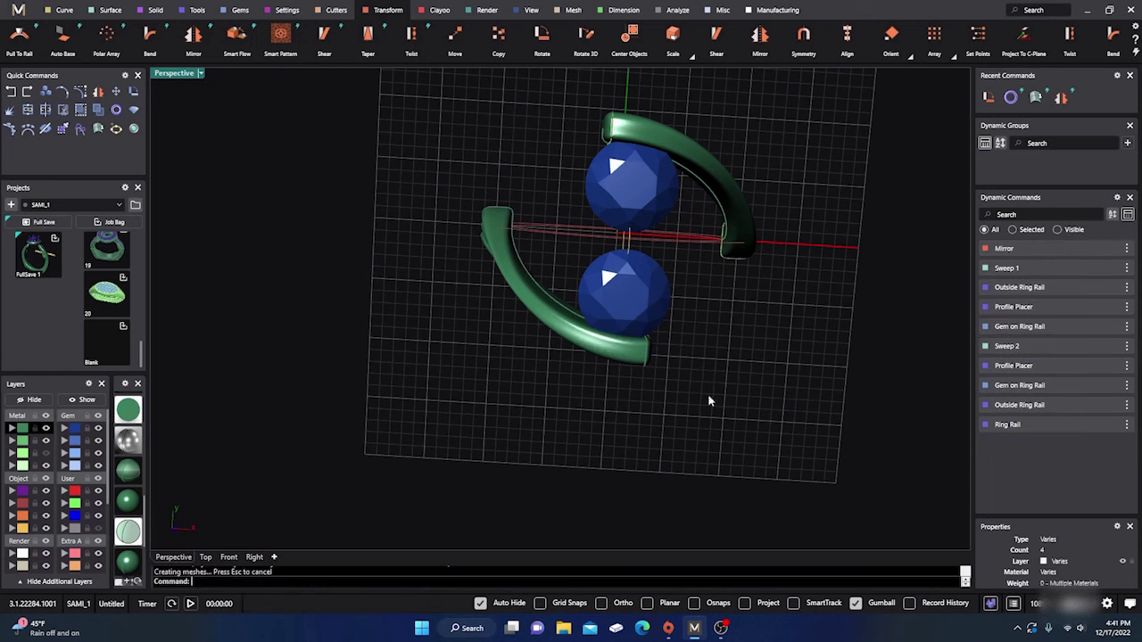
# - Show the hidden third metal layer holding the light green ring shank and inspect the whole ring from several sides
pyautogui.moveTo(449, 366); pyautogui.dragTo(403, 367, button='right')
pyautogui.click(48, 454)
pyautogui.scroll(6, 740, 298)
pyautogui.moveTo(736, 294); pyautogui.dragTo(685, 253, button='right')
pyautogui.scroll(-6, 714, 367)
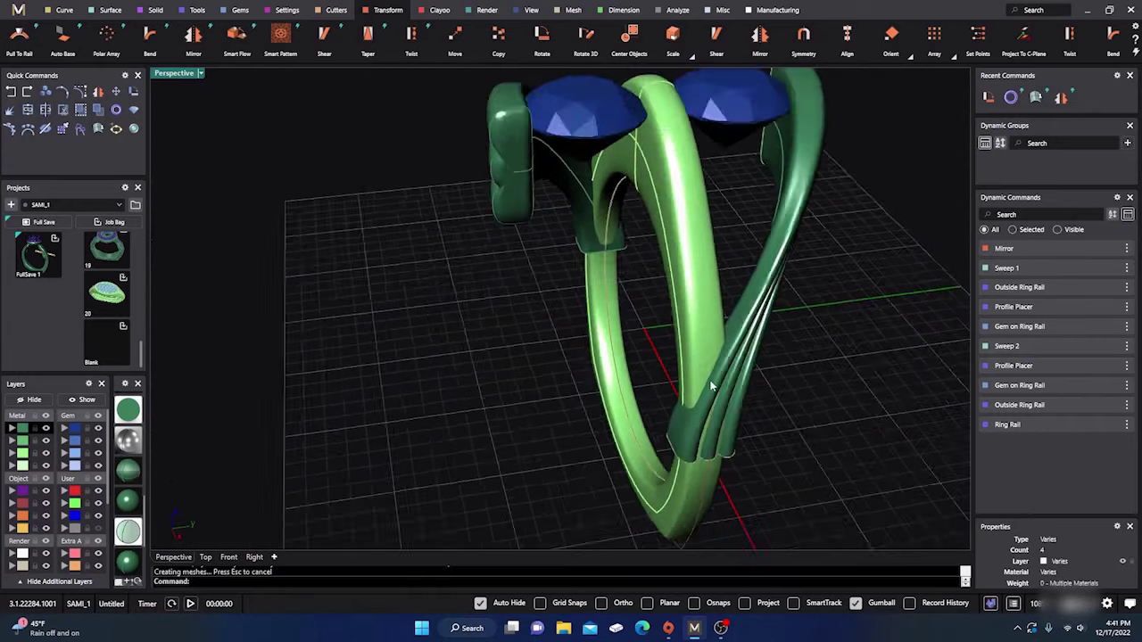
pyautogui.moveTo(602, 365); pyautogui.dragTo(425, 191, button='right')
pyautogui.scroll(8, 425, 191)
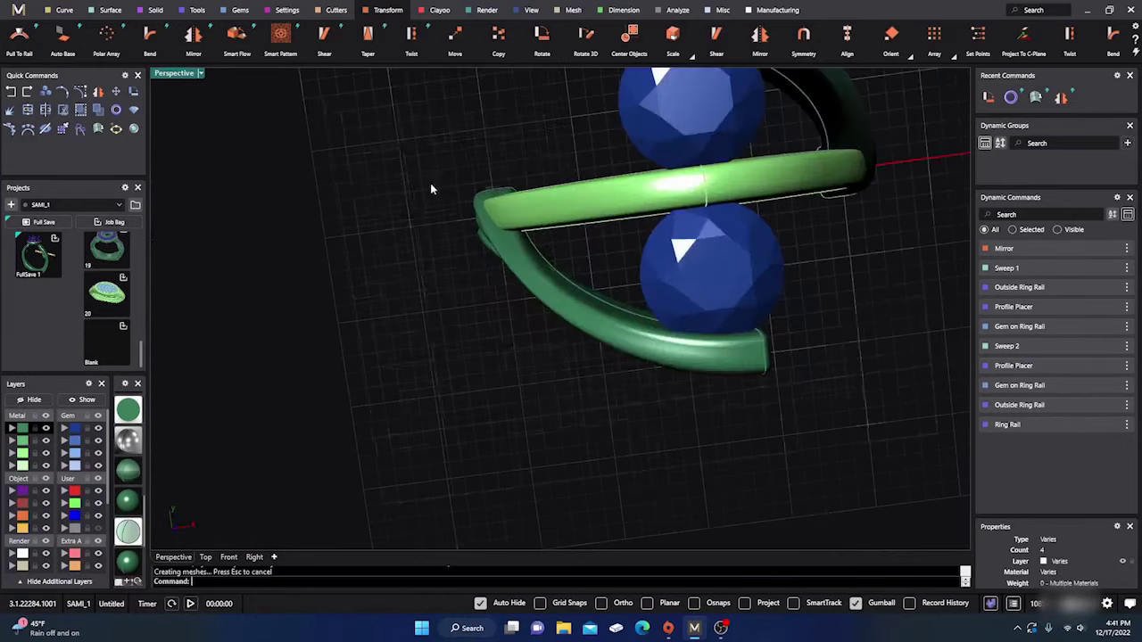
pyautogui.moveTo(502, 242); pyautogui.dragTo(465, 215, button='right')
pyautogui.scroll(-5, 466, 215)
pyautogui.scroll(-3, 466, 214)
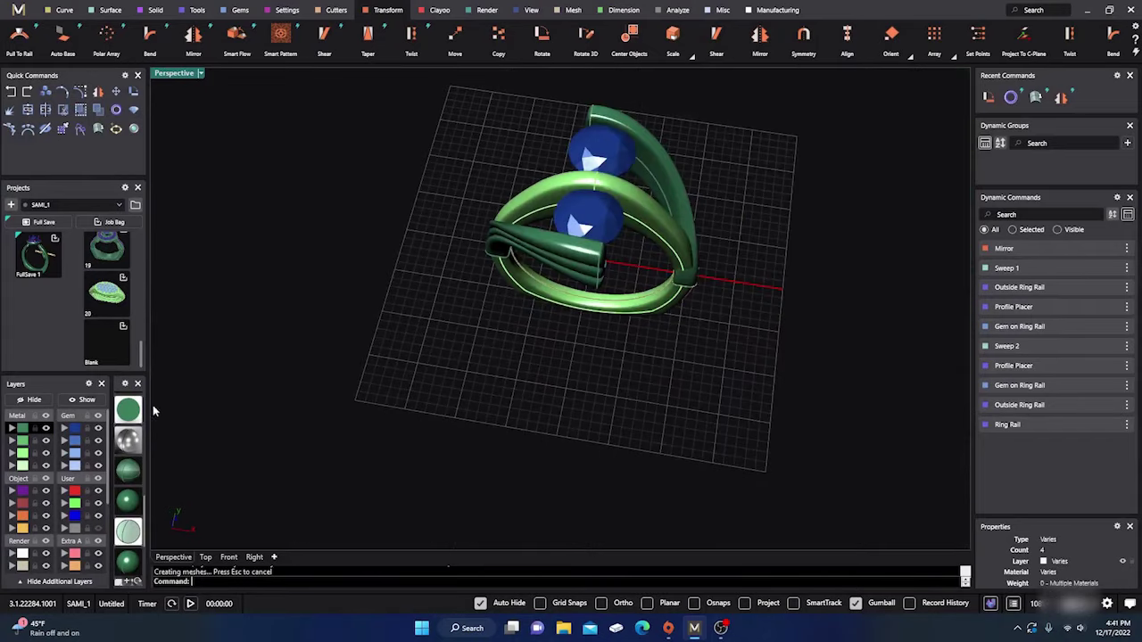
# - Switch the Perspective viewport to a translucent display mode that shows the surface wires and the gem facets
pyautogui.scroll(-5, 130, 473)
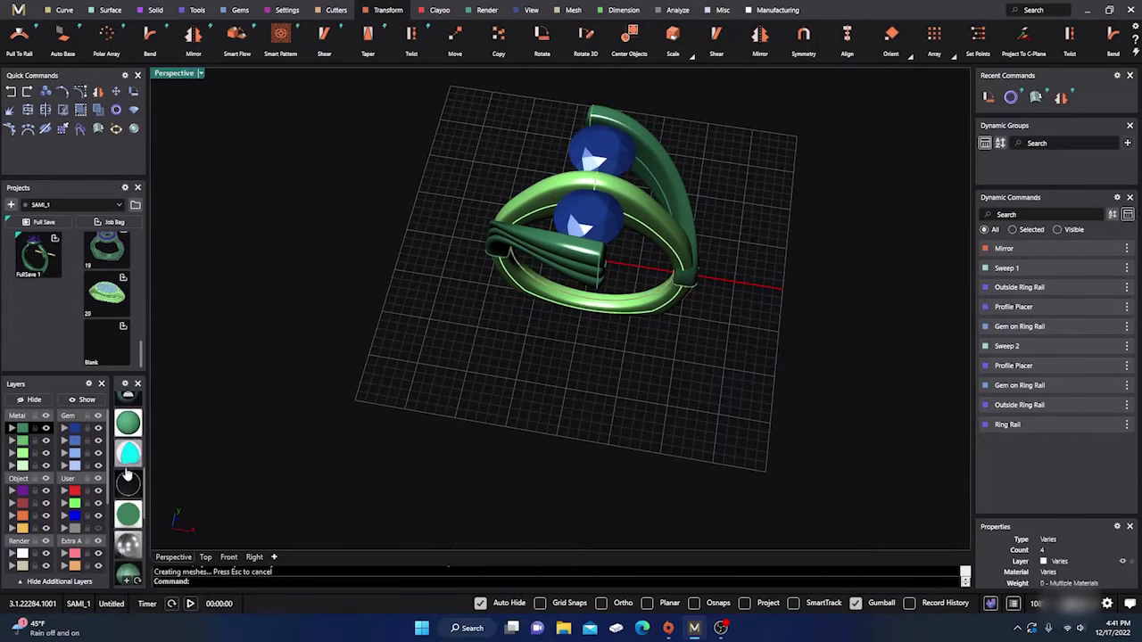
pyautogui.click(129, 421)
pyautogui.moveTo(484, 344); pyautogui.dragTo(487, 380, button='right')
pyautogui.scroll(3, 675, 252)
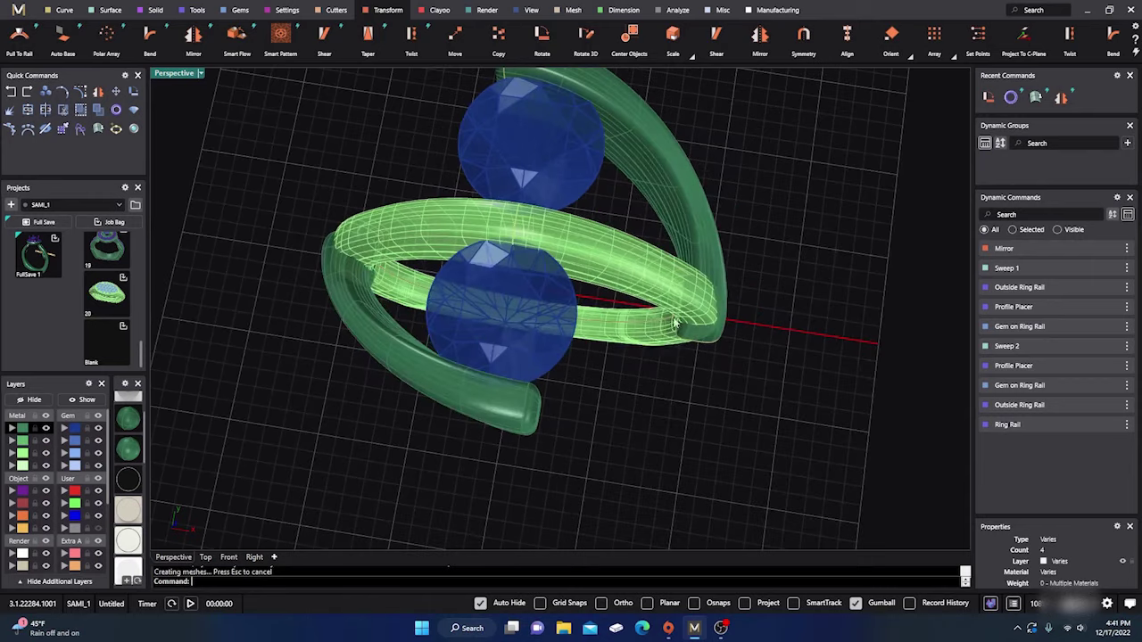
pyautogui.click(131, 443)
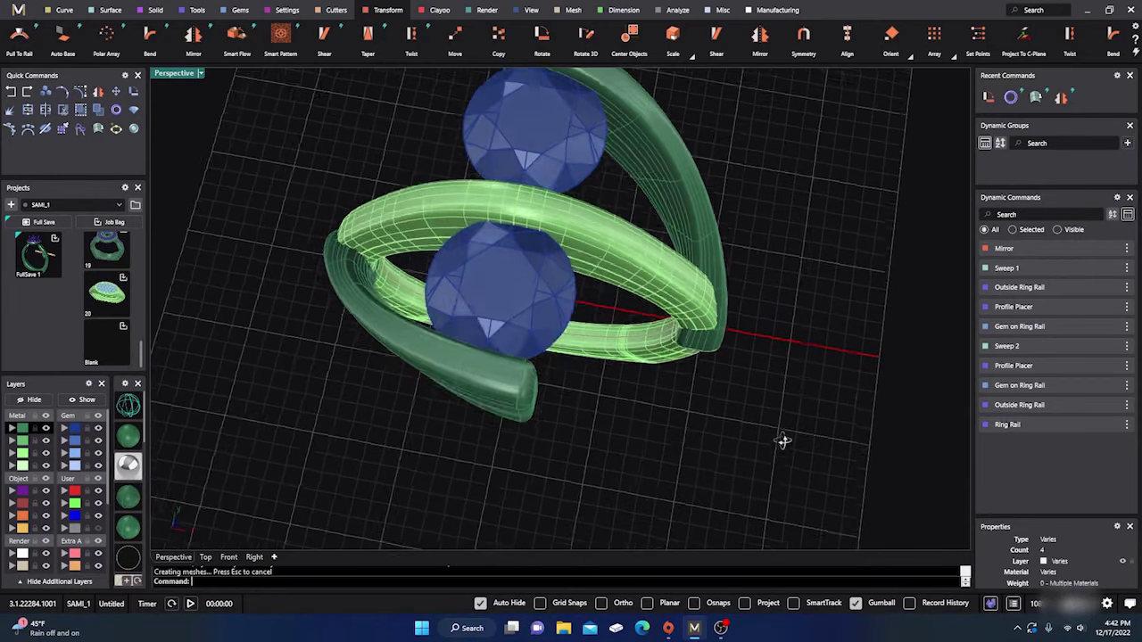
pyautogui.moveTo(782, 440); pyautogui.dragTo(630, 291, button='right')
# - Move the light green central shank to the Metal 02 layer and inspect the ring from above and from the side
pyautogui.click(621, 249)
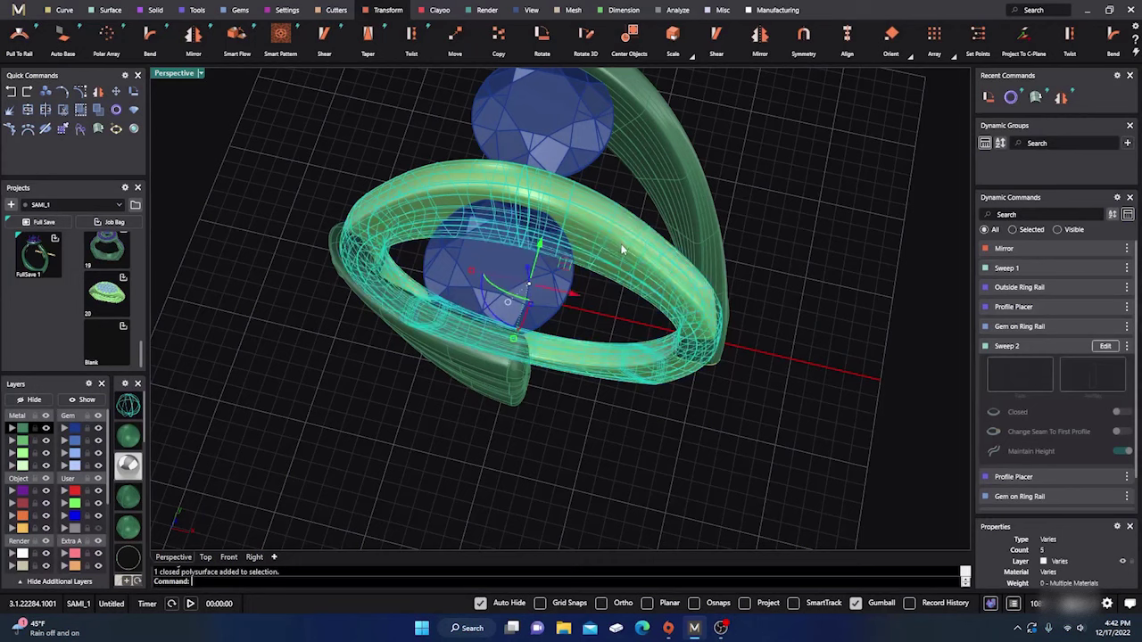
pyautogui.click(13, 441)
pyautogui.click(577, 414)
pyautogui.moveTo(632, 434); pyautogui.dragTo(610, 414, button='right')
pyautogui.moveTo(578, 479); pyautogui.dragTo(628, 491, button='right')
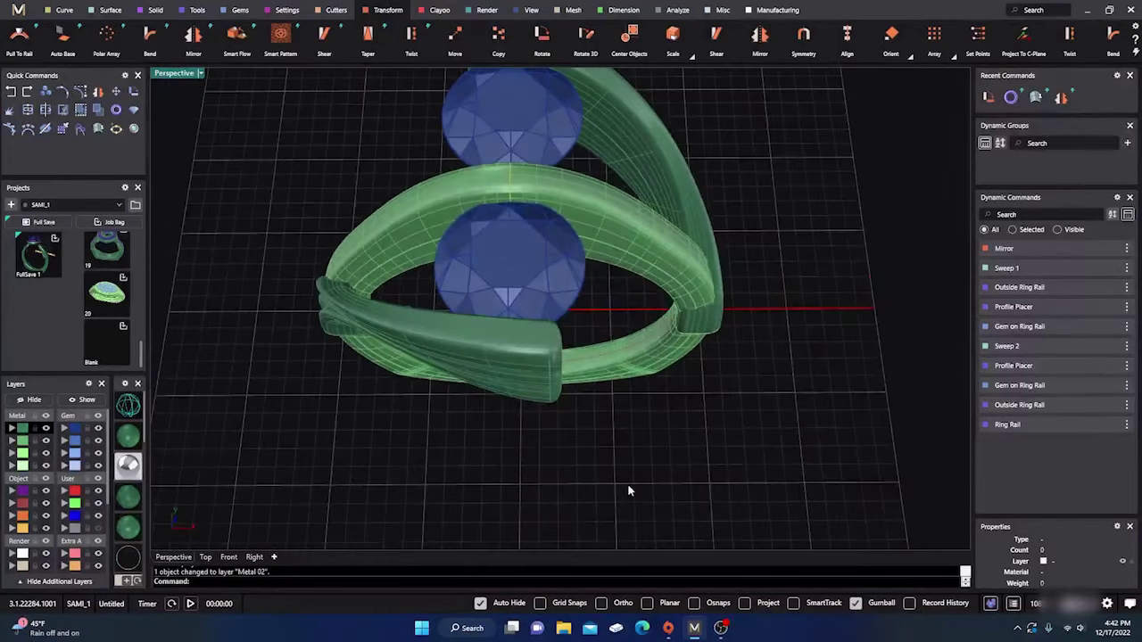
pyautogui.scroll(-5, 628, 490)
pyautogui.moveTo(717, 476); pyautogui.dragTo(620, 382, button='right')
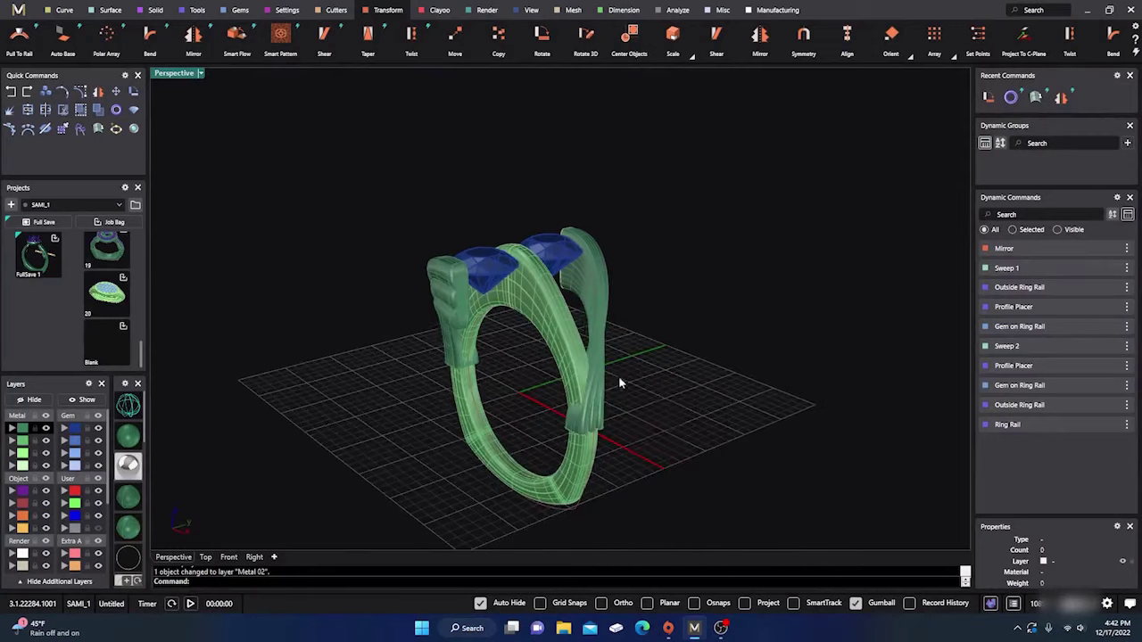
# - Start an Under Bezel on the gem farther from the viewer and taper its wall inward with an angle of -11
pyautogui.click(550, 257)
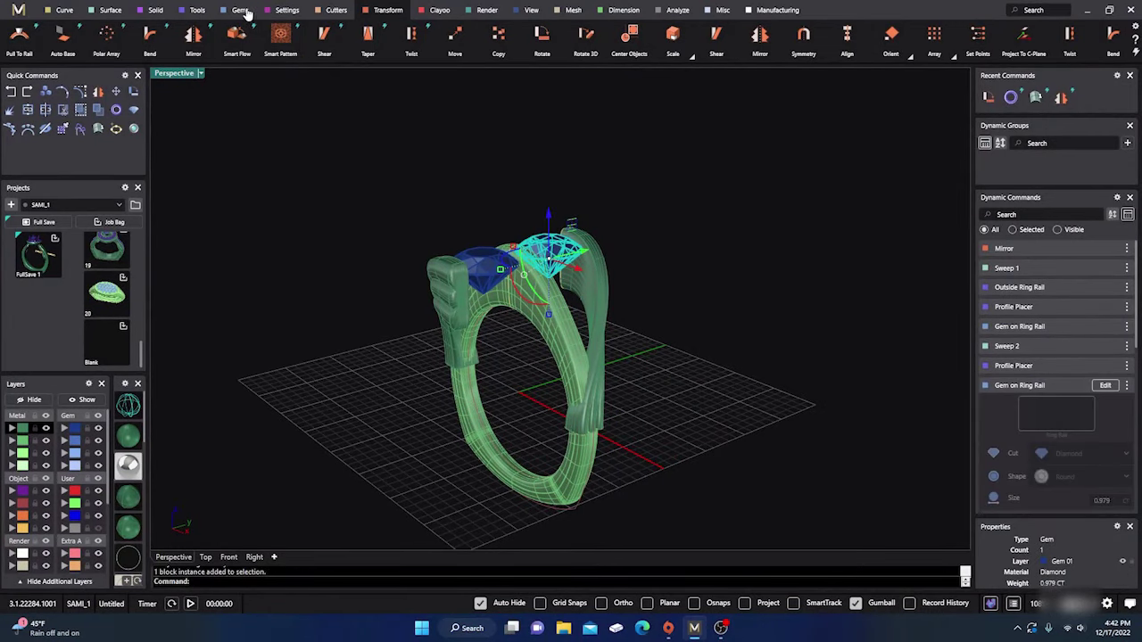
pyautogui.click(285, 12)
pyautogui.click(463, 40)
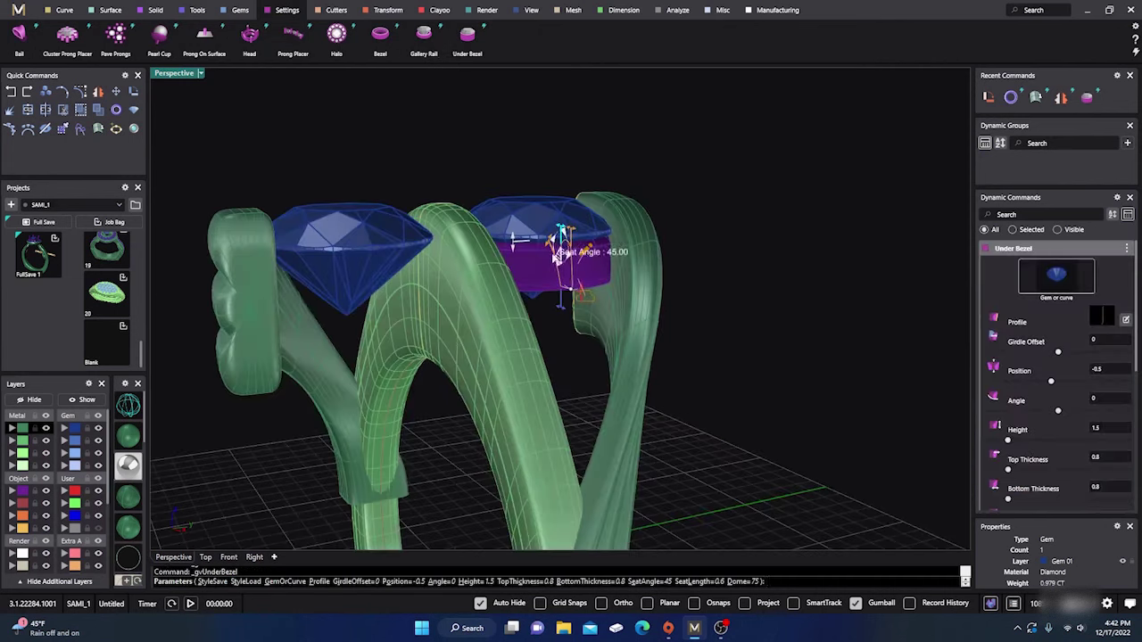
pyautogui.moveTo(618, 324); pyautogui.dragTo(524, 359, button='right')
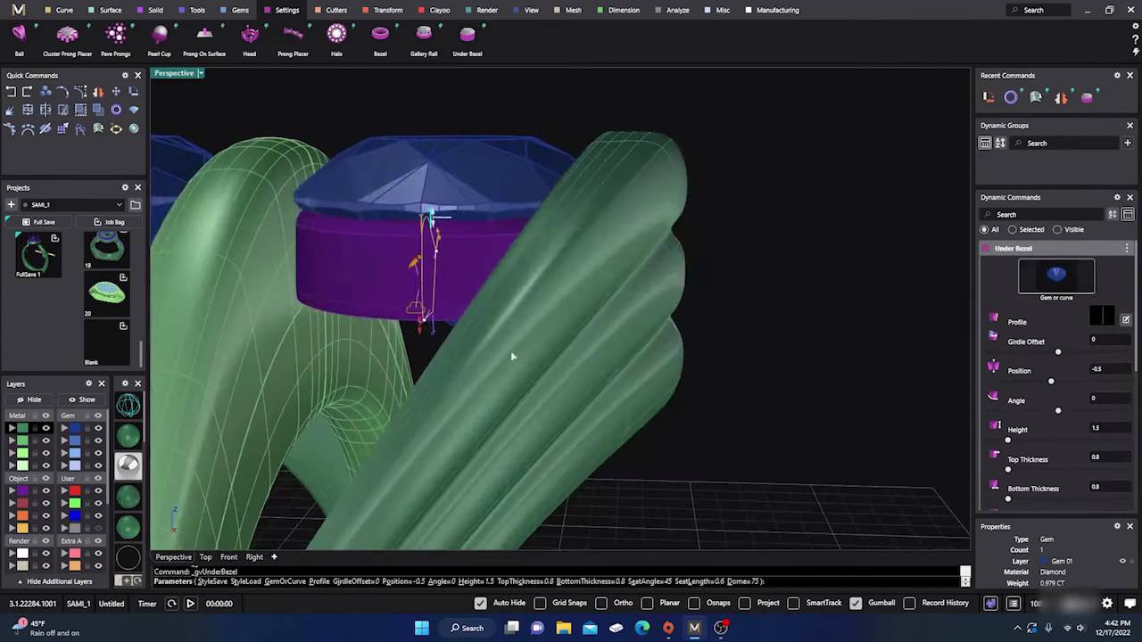
pyautogui.moveTo(454, 341); pyautogui.dragTo(379, 367, button='right')
pyautogui.moveTo(329, 354)
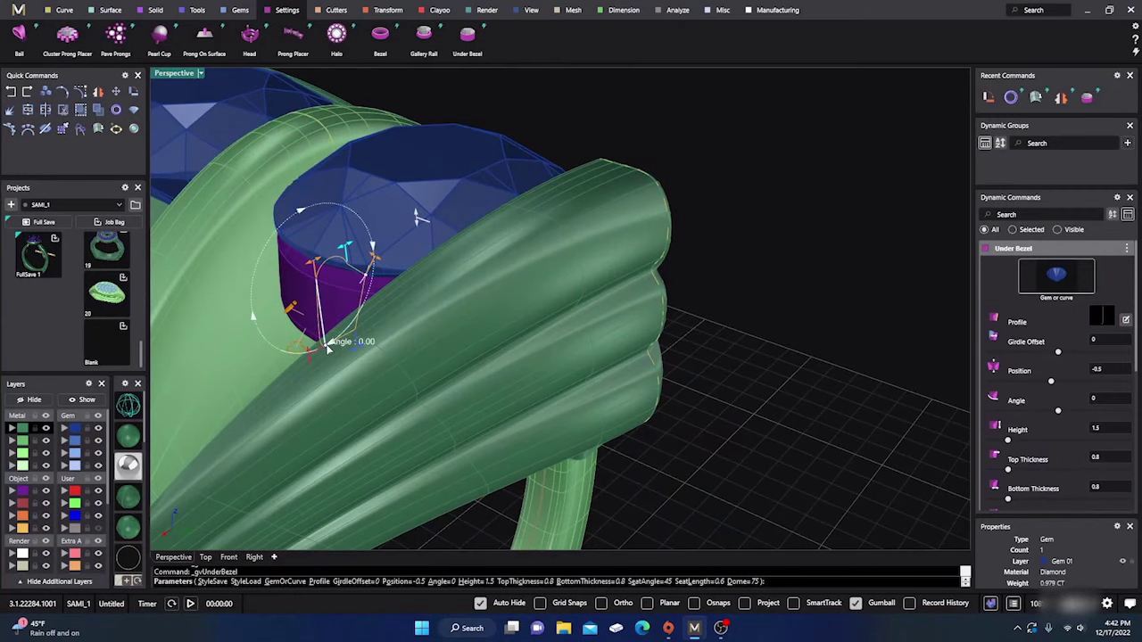
pyautogui.moveTo(327, 346); pyautogui.dragTo(339, 346)
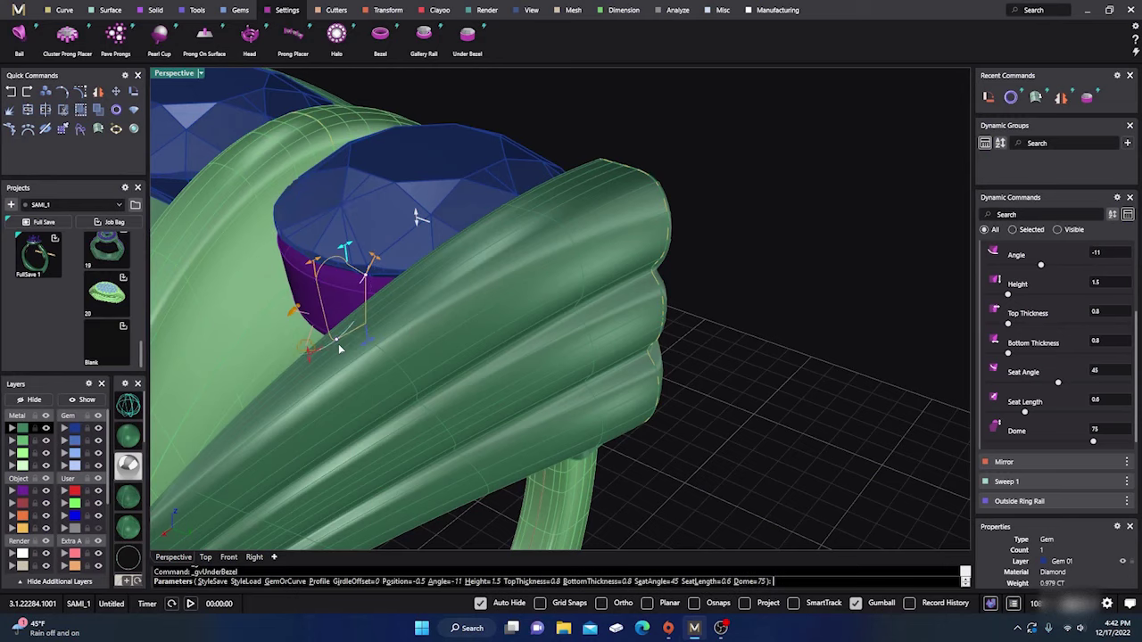
pyautogui.moveTo(378, 389); pyautogui.dragTo(464, 344, button='right')
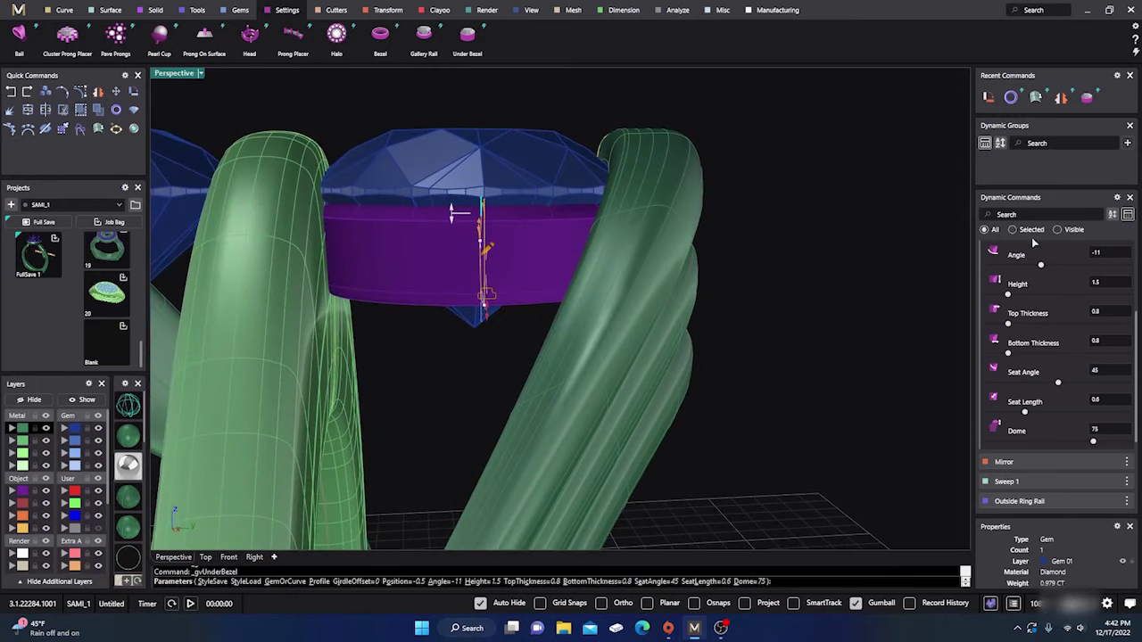
# - Change the under bezel's profile to 06 from the Bezel profile library and inspect the new shape under the gem
pyautogui.scroll(2, 1064, 325)
pyautogui.scroll(2, 1052, 327)
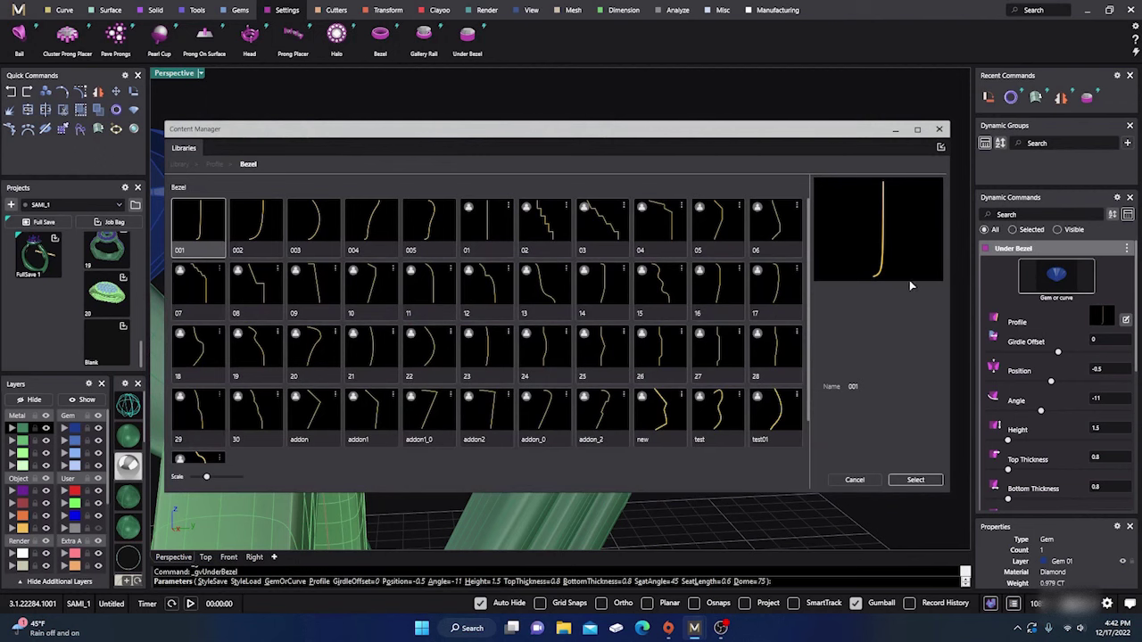
pyautogui.click(775, 227)
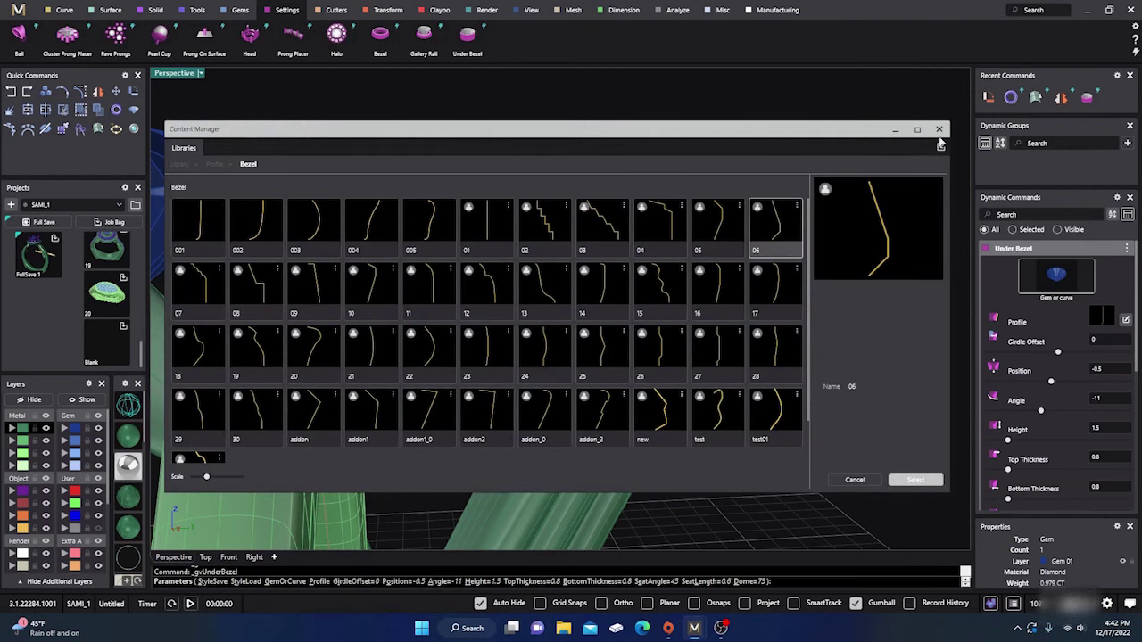
pyautogui.click(938, 129)
pyautogui.moveTo(872, 322); pyautogui.dragTo(595, 350, button='right')
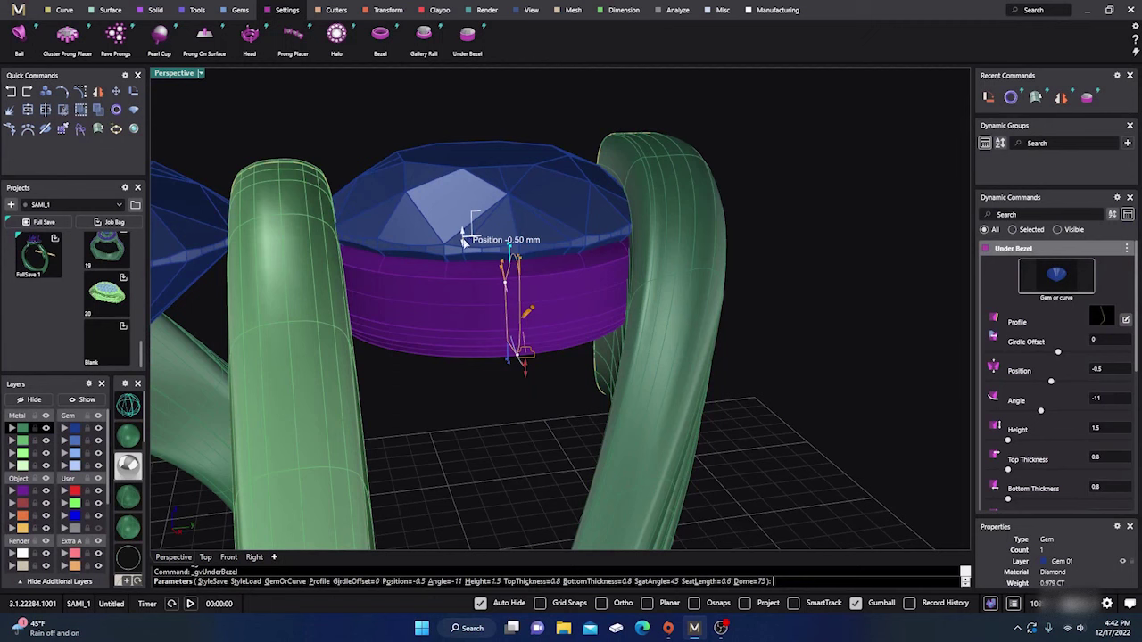
# - Lower the under bezel beneath the gem to position -0.77 and finish it
pyautogui.moveTo(463, 241); pyautogui.dragTo(465, 251)
pyautogui.scroll(5, 488, 169)
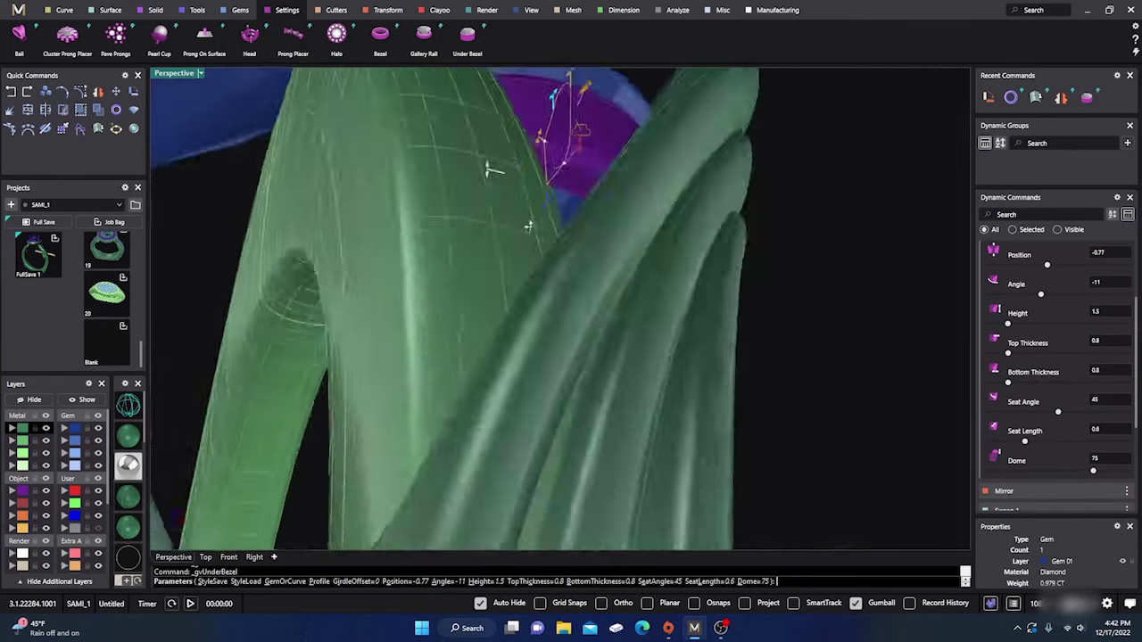
pyautogui.moveTo(529, 226); pyautogui.dragTo(467, 342, button='right')
pyautogui.scroll(-7, 563, 310)
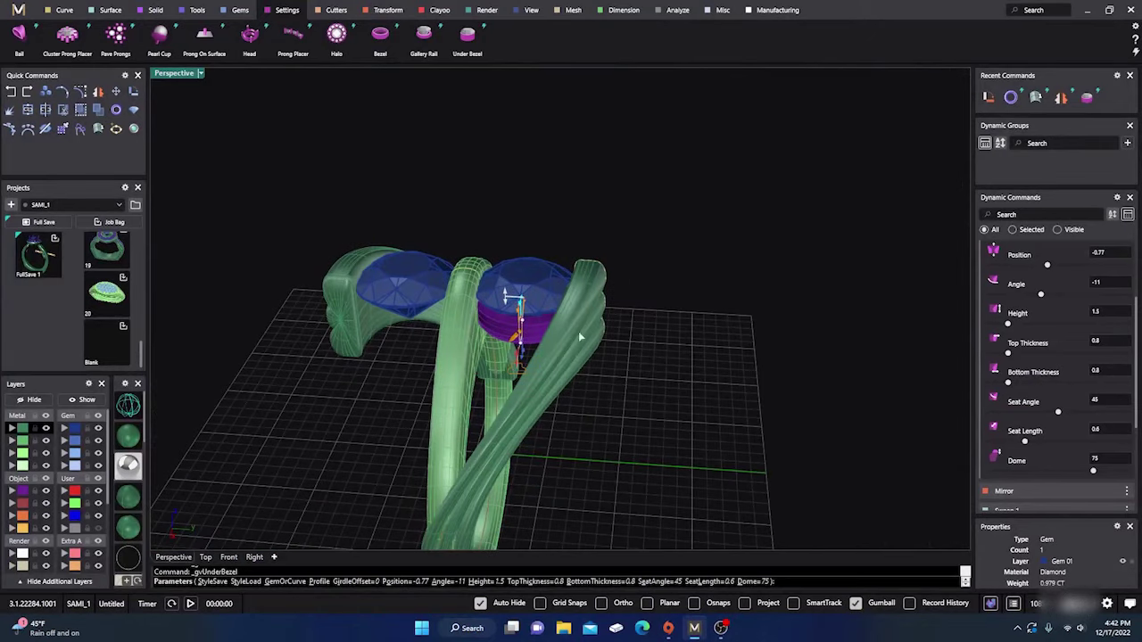
pyautogui.rightClick(622, 393)
# - Mirror the under bezel across both X and Y to put a matching copy beneath the opposite gem
pyautogui.moveTo(621, 392); pyautogui.dragTo(646, 407, button='right')
pyautogui.click(535, 343)
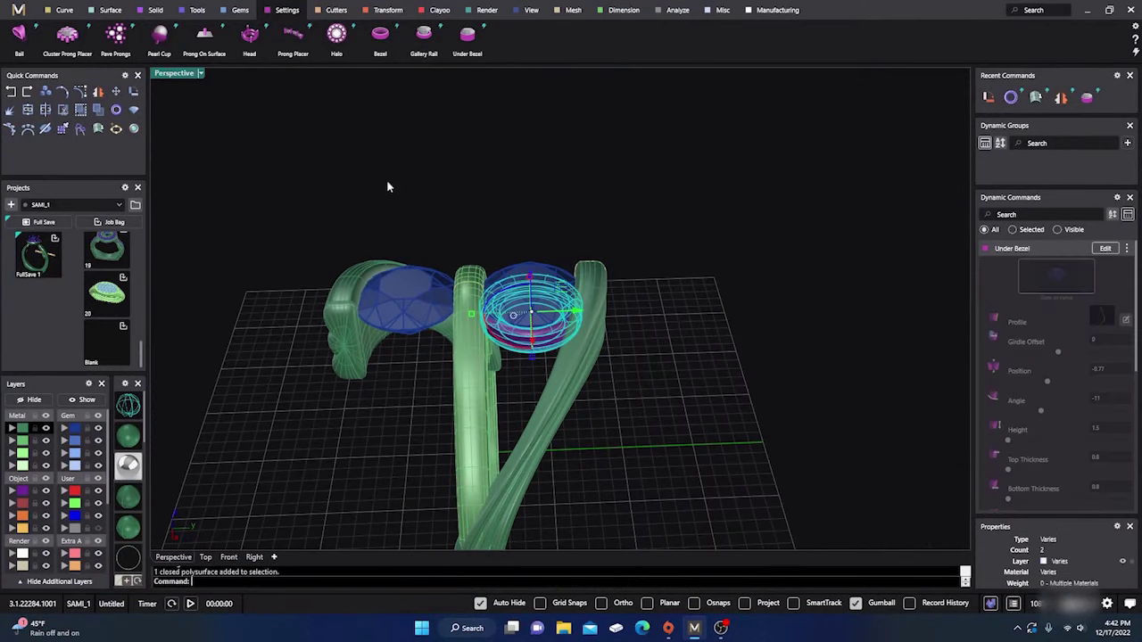
pyautogui.click(383, 10)
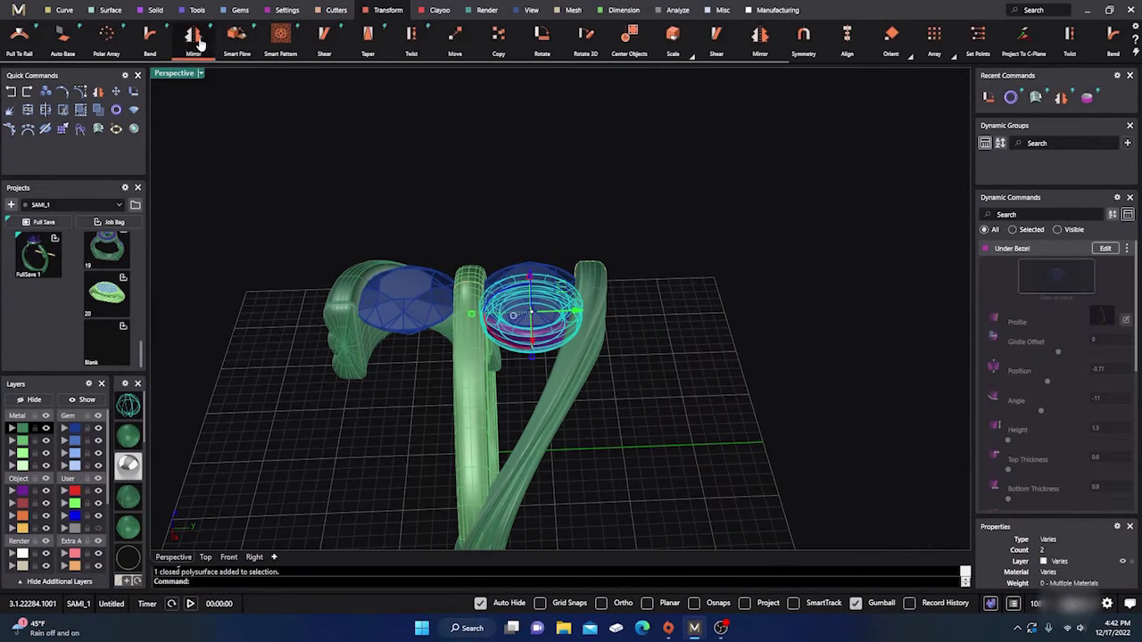
pyautogui.click(193, 36)
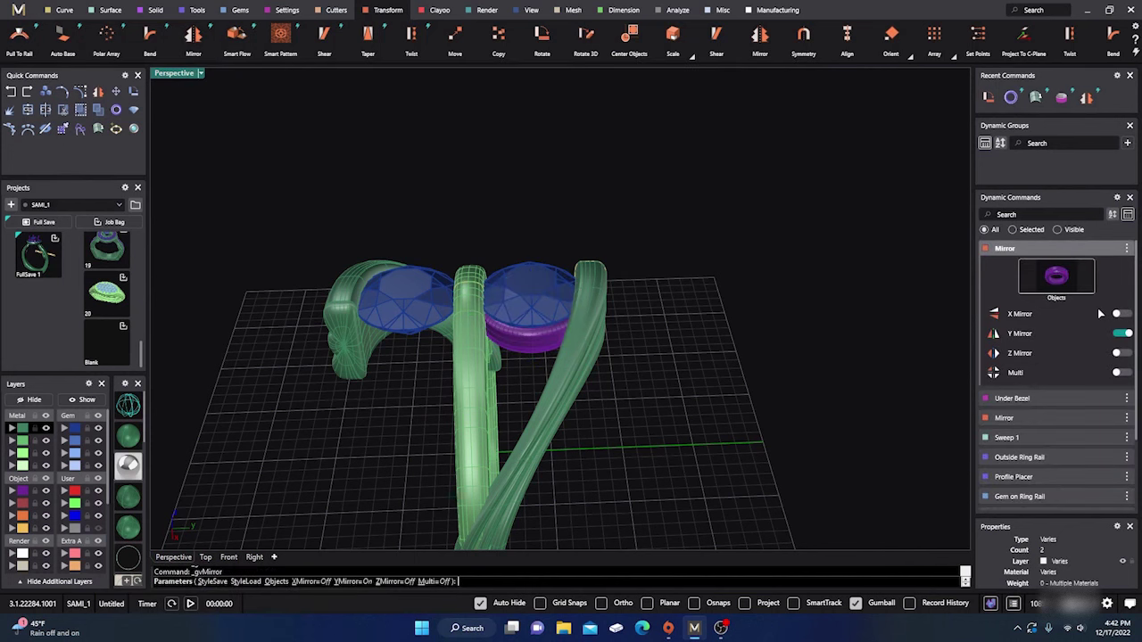
pyautogui.click(1120, 315)
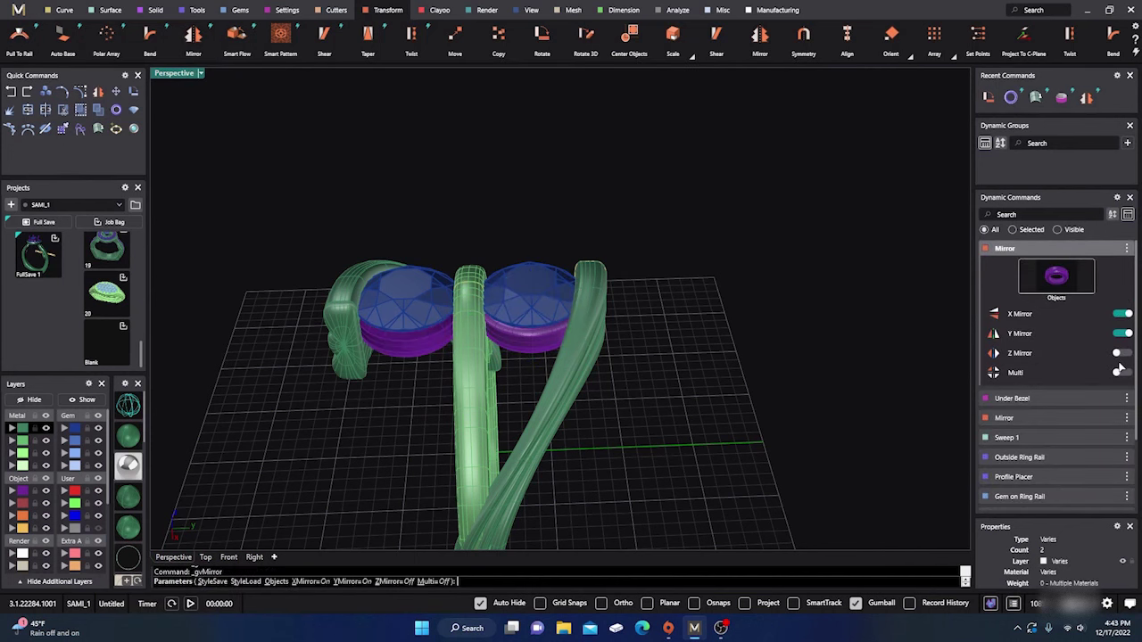
pyautogui.moveTo(730, 397); pyautogui.dragTo(726, 340, button='right')
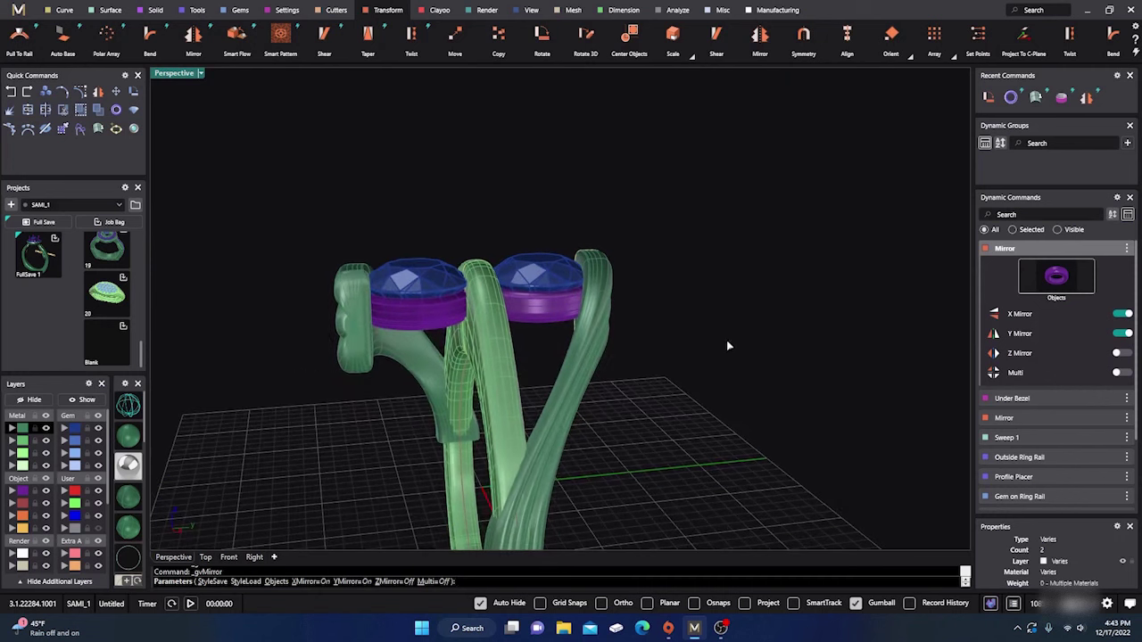
pyautogui.rightClick(704, 361)
pyautogui.scroll(5, 460, 337)
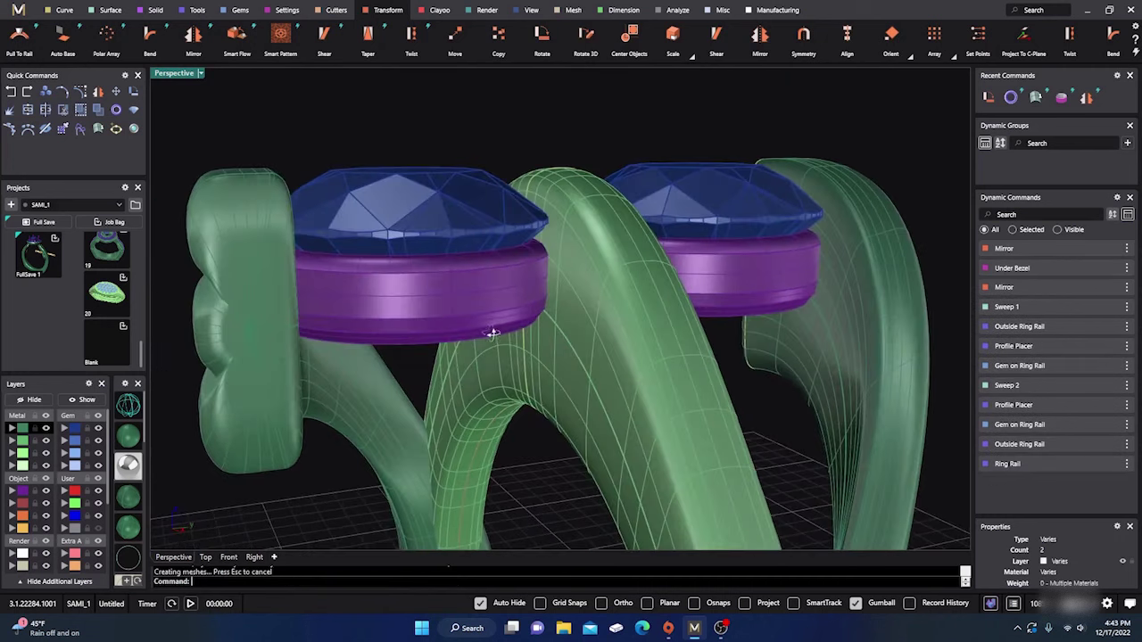
pyautogui.click(479, 307)
pyautogui.scroll(-2, 578, 285)
pyautogui.scroll(-3, 577, 285)
pyautogui.click(460, 202)
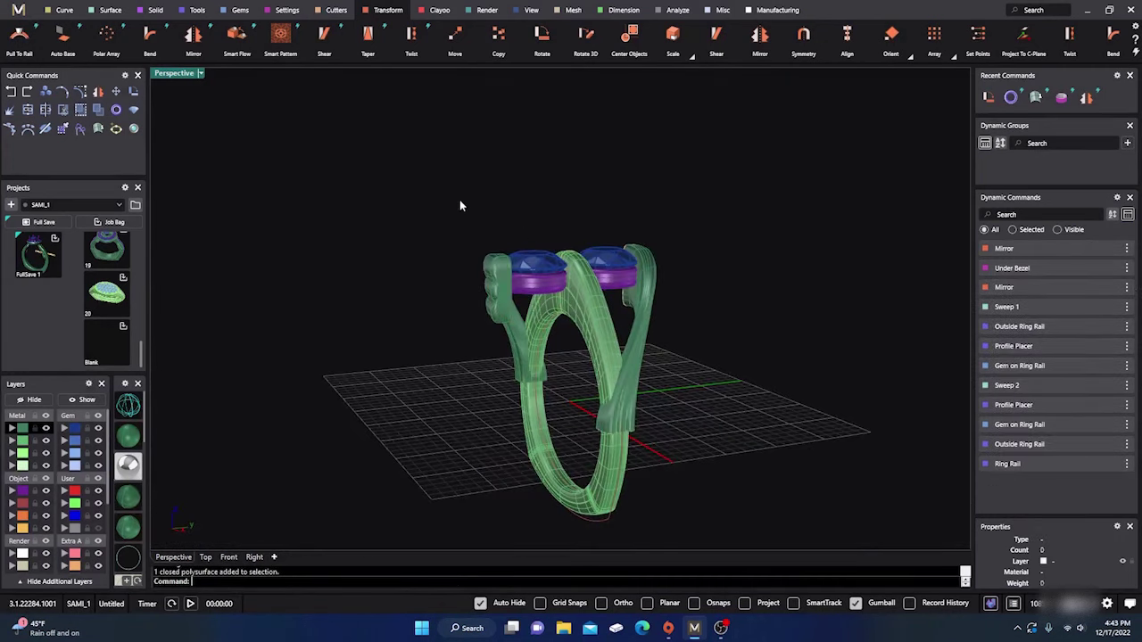
# - Move the ring's central band to the Metal 01 layer
pyautogui.moveTo(459, 201); pyautogui.dragTo(531, 334, button='right')
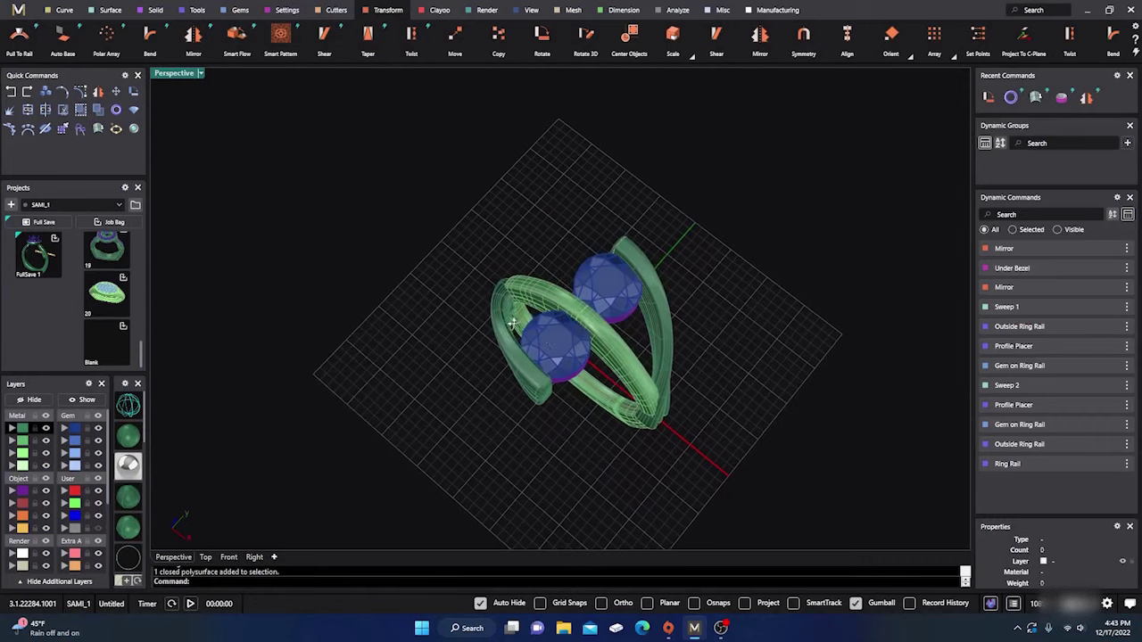
pyautogui.scroll(3, 566, 348)
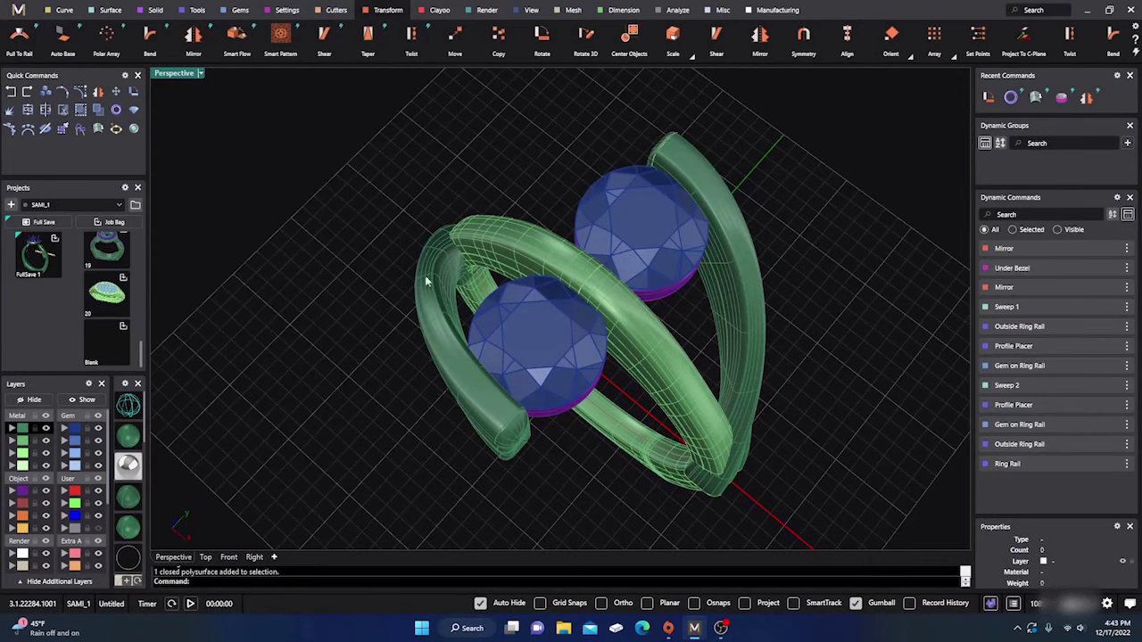
pyautogui.click(506, 246)
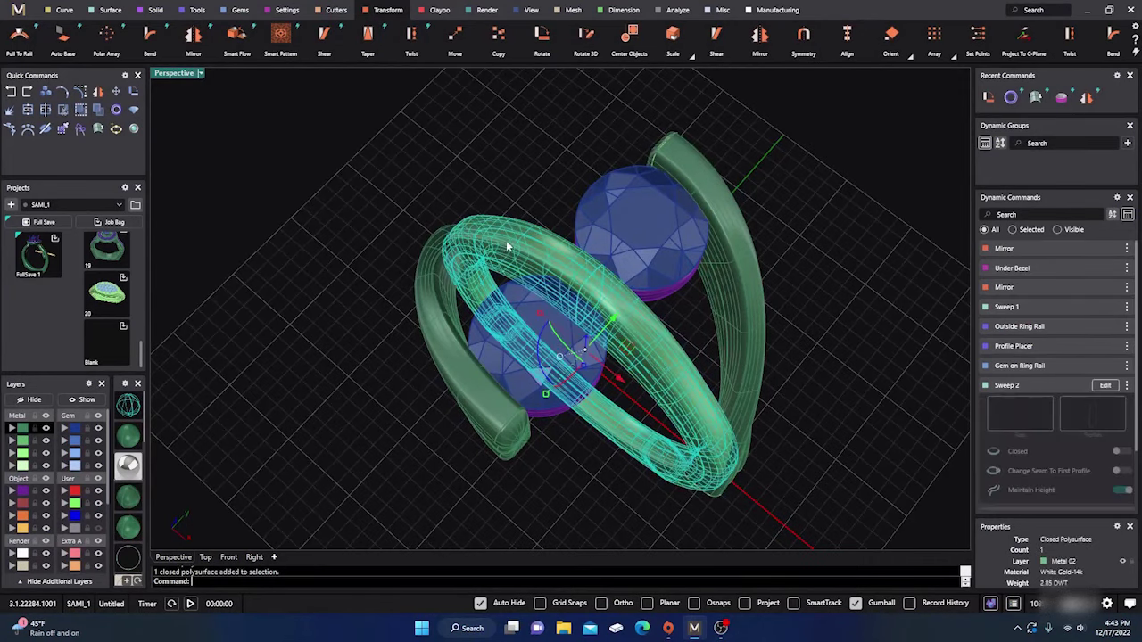
pyautogui.click(15, 429)
pyautogui.moveTo(310, 366); pyautogui.dragTo(527, 395, button='right')
# - Extract an isocurve at a 90-degree angle along the top surface of the central band
pyautogui.scroll(5, 575, 332)
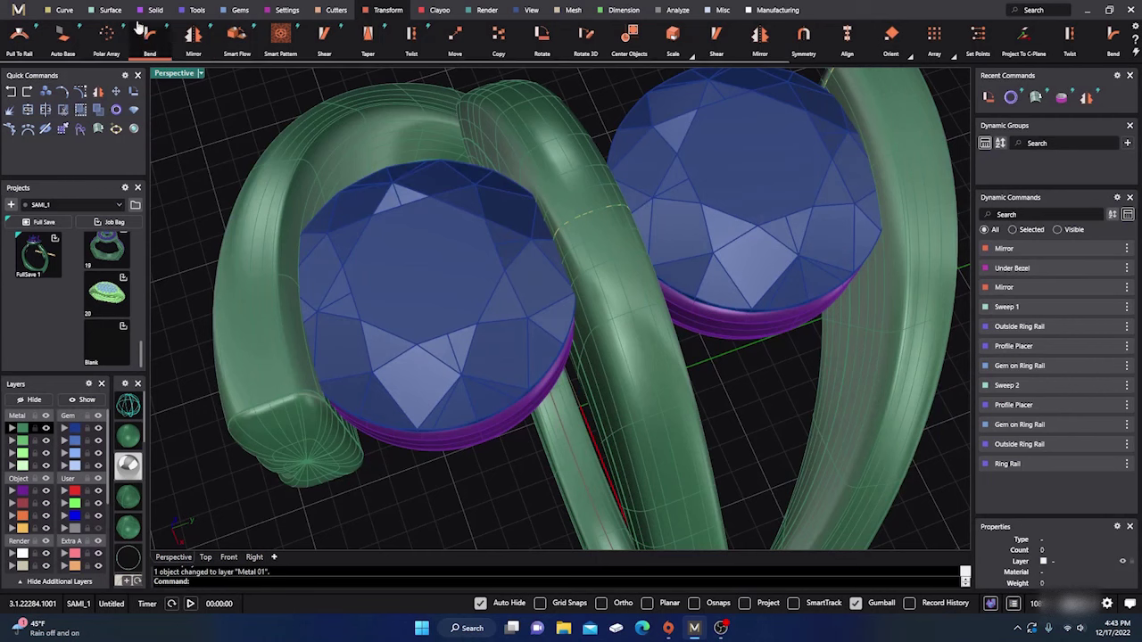
pyautogui.click(238, 11)
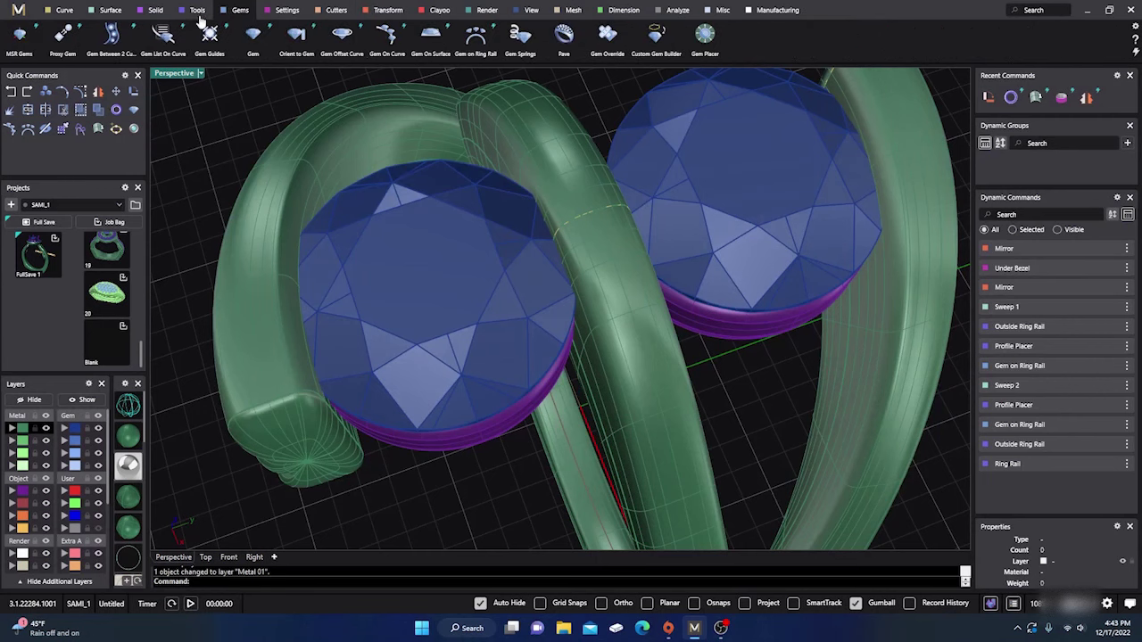
pyautogui.click(66, 10)
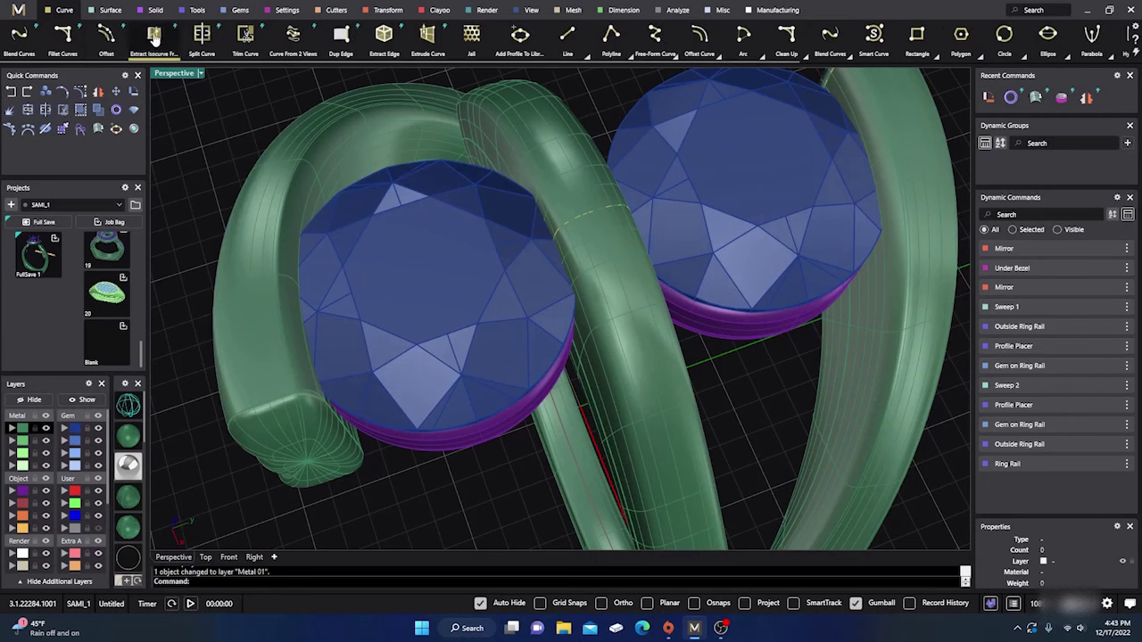
pyautogui.click(154, 35)
pyautogui.scroll(4, 605, 253)
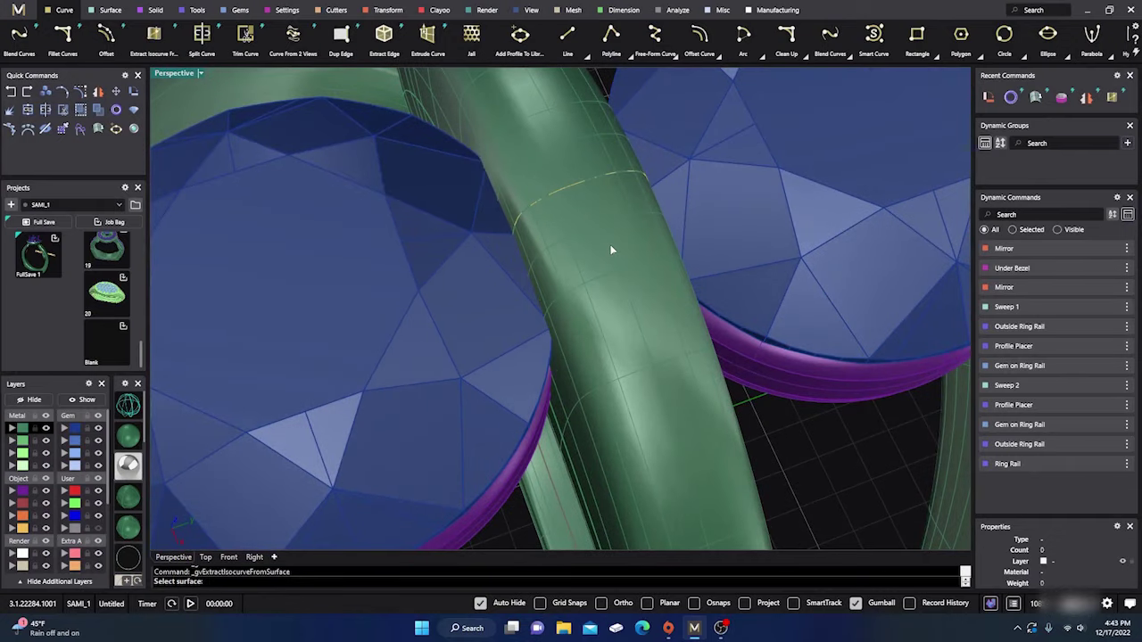
pyautogui.click(610, 248)
pyautogui.scroll(-6, 608, 249)
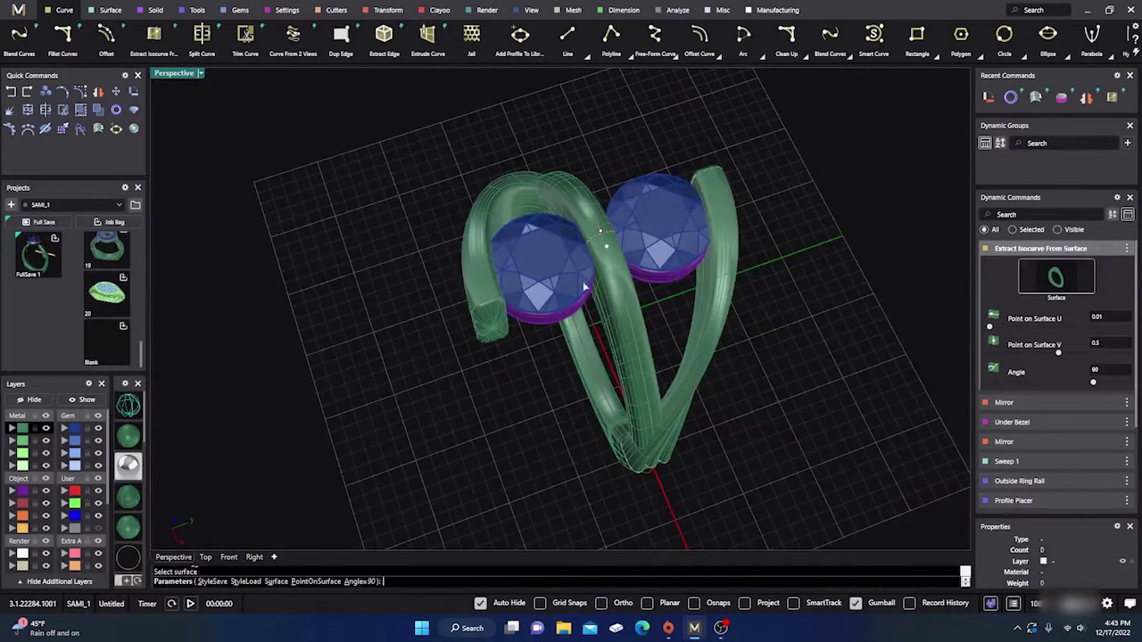
pyautogui.press('Return')
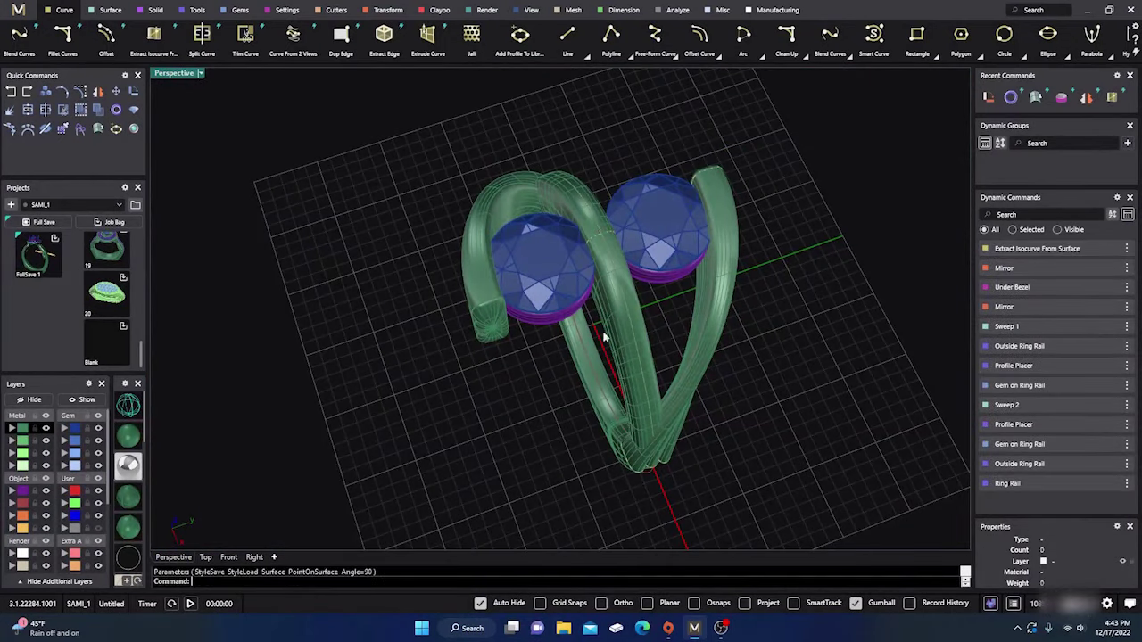
# - Place round diamonds along the central band's extracted curve with Gem On Curve, using a start position of 0.83
pyautogui.scroll(4, 588, 312)
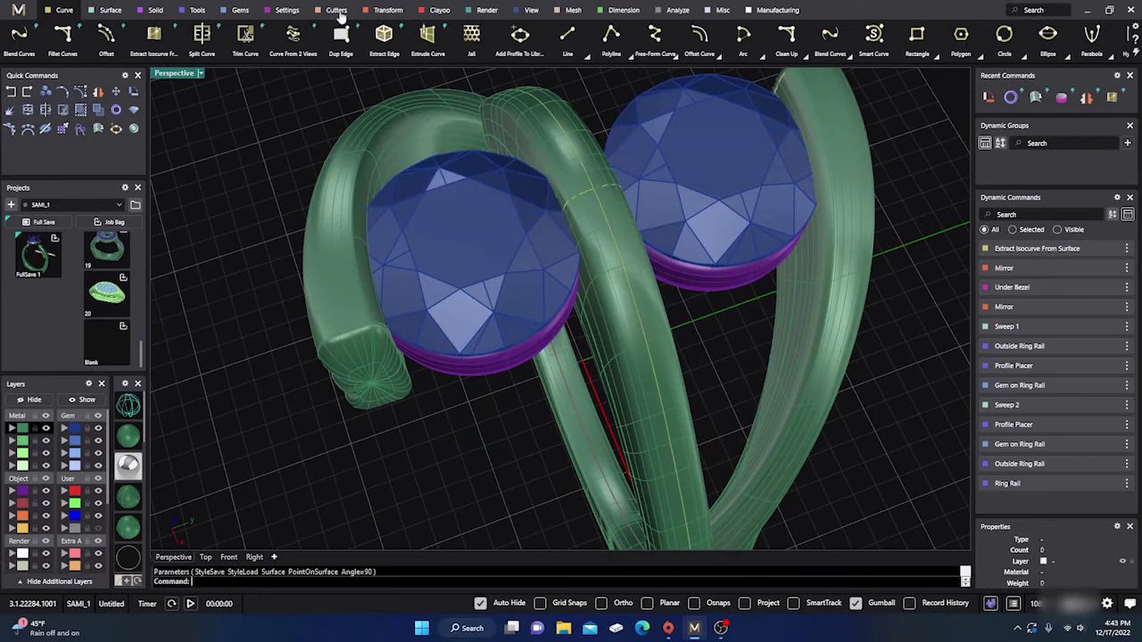
pyautogui.click(240, 10)
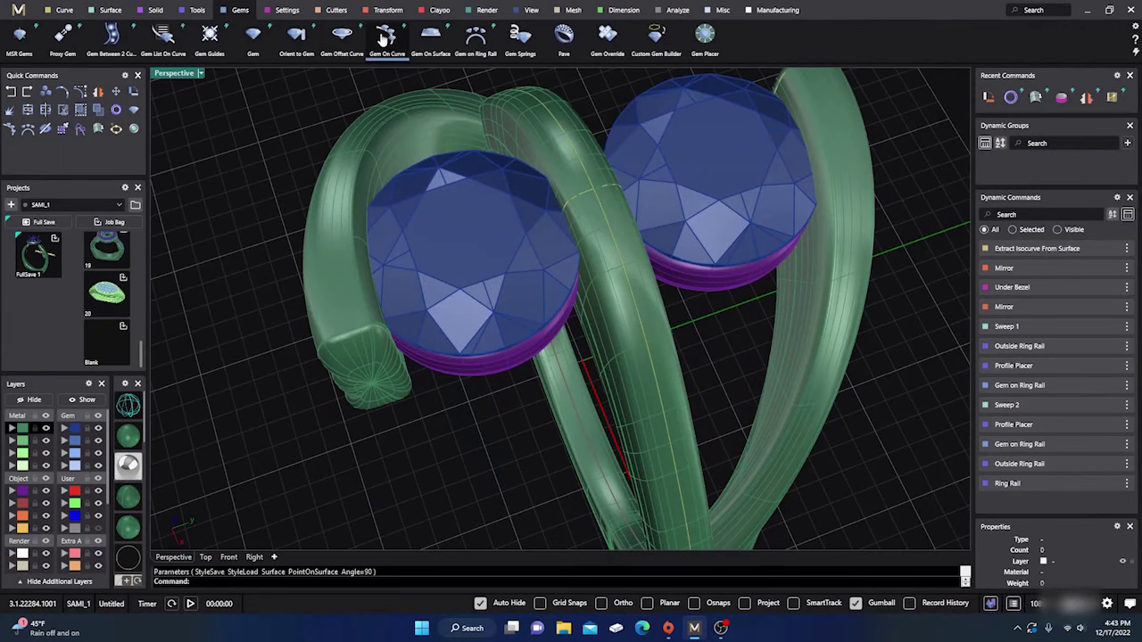
pyautogui.click(386, 35)
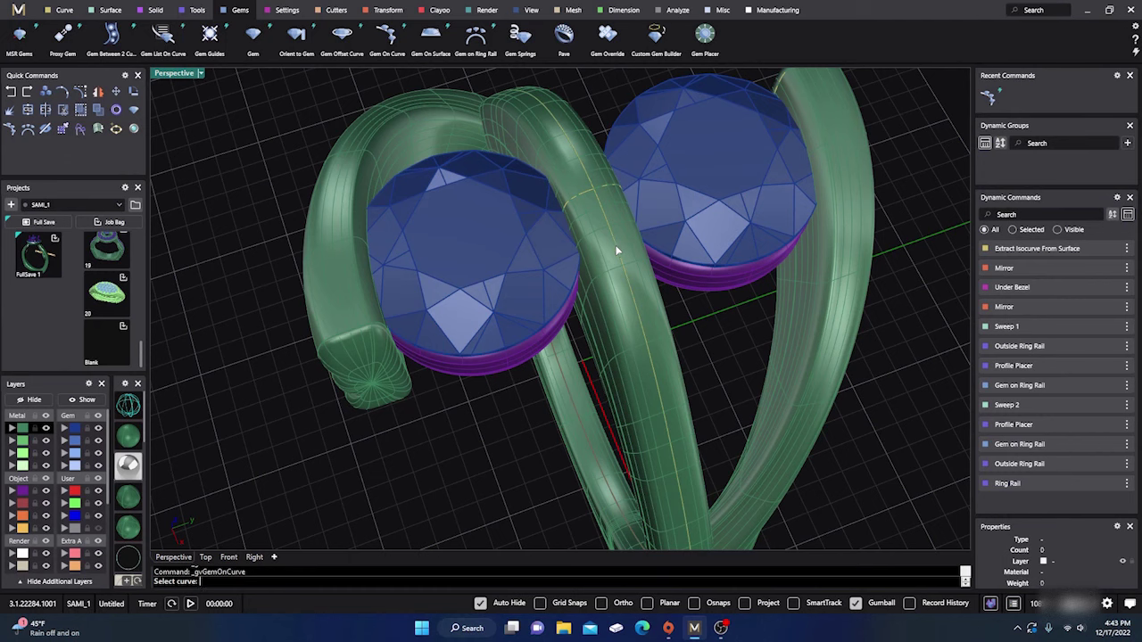
pyautogui.click(615, 251)
pyautogui.press('Return')
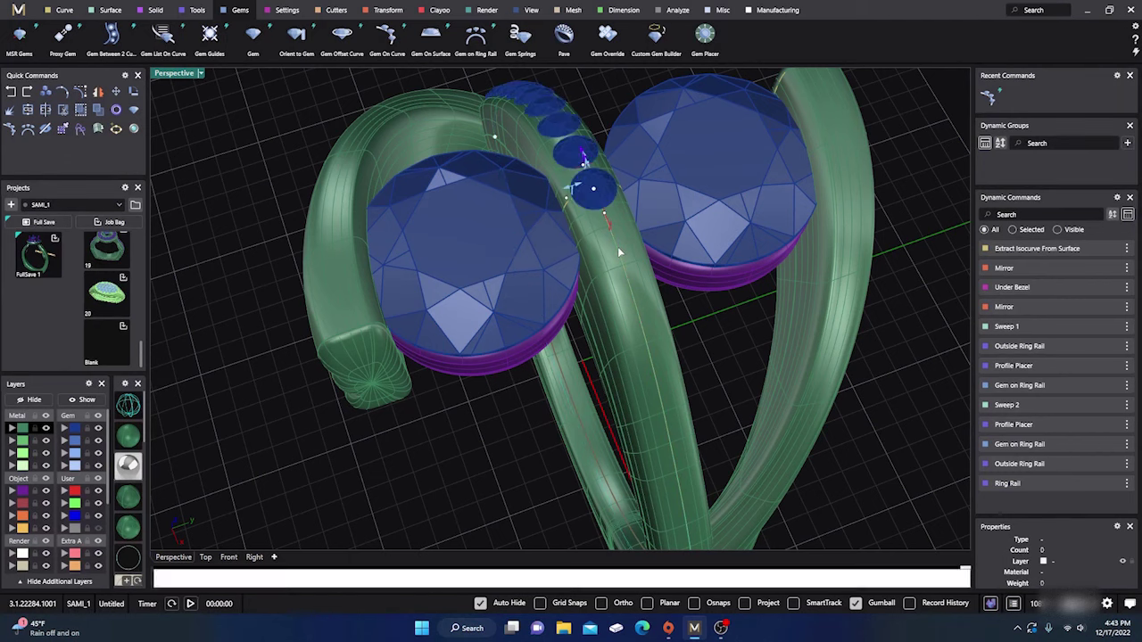
pyautogui.scroll(-5, 582, 200)
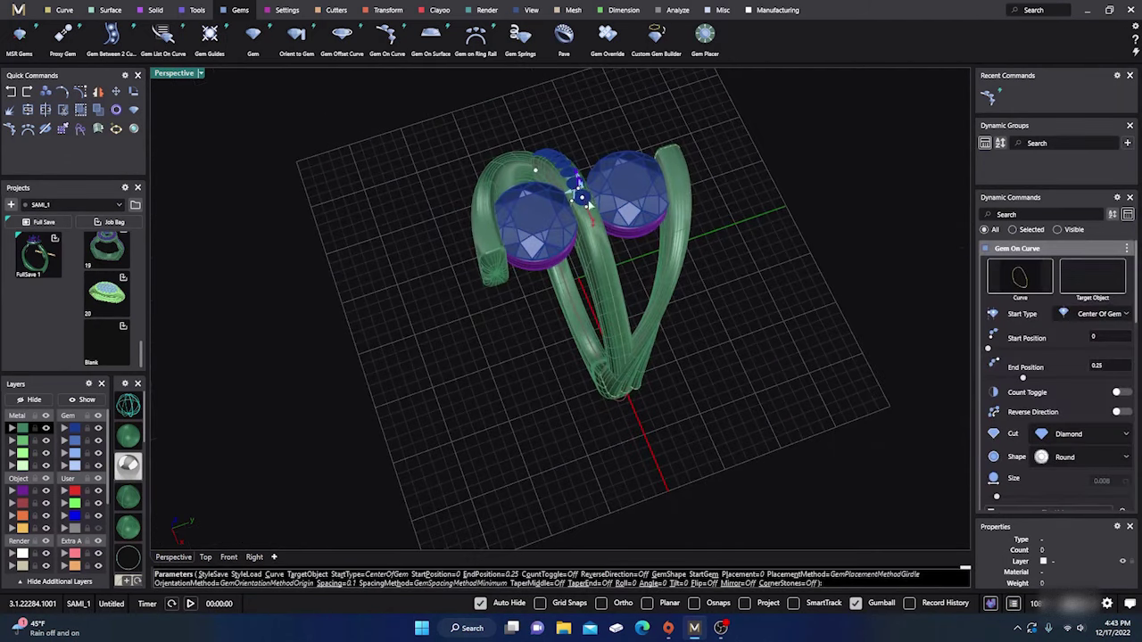
pyautogui.moveTo(582, 199); pyautogui.dragTo(613, 350)
# - Set the gem row's end position to 0.17 in the wireframe front view, matching its start on the opposite side of the band
pyautogui.moveTo(644, 437); pyautogui.dragTo(262, 468, button='right')
pyautogui.scroll(5, 613, 329)
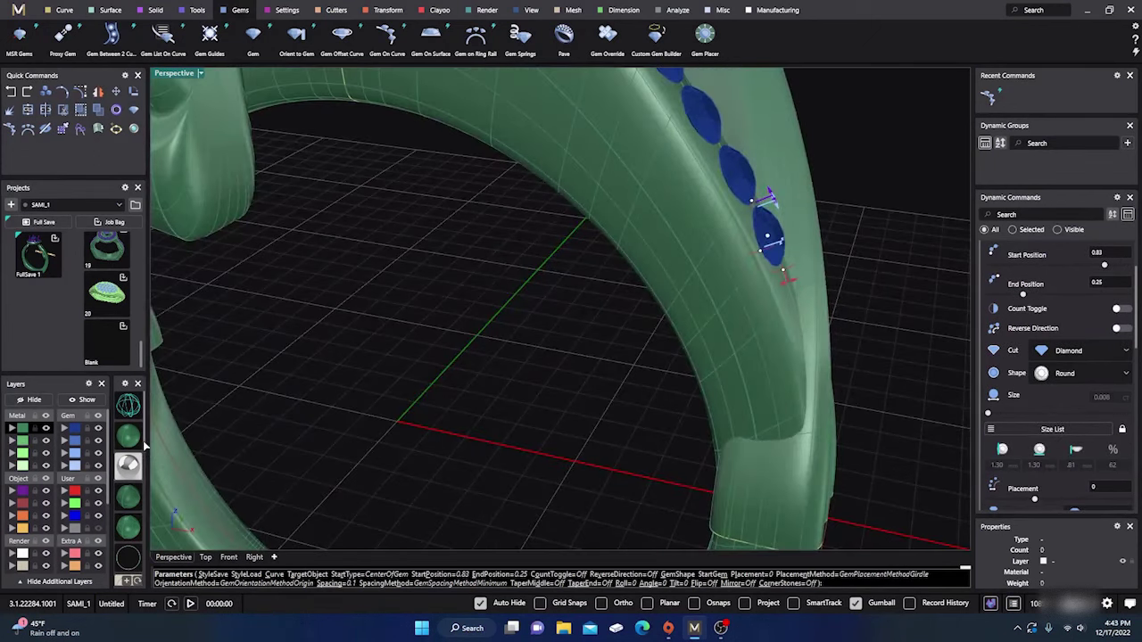
pyautogui.click(127, 406)
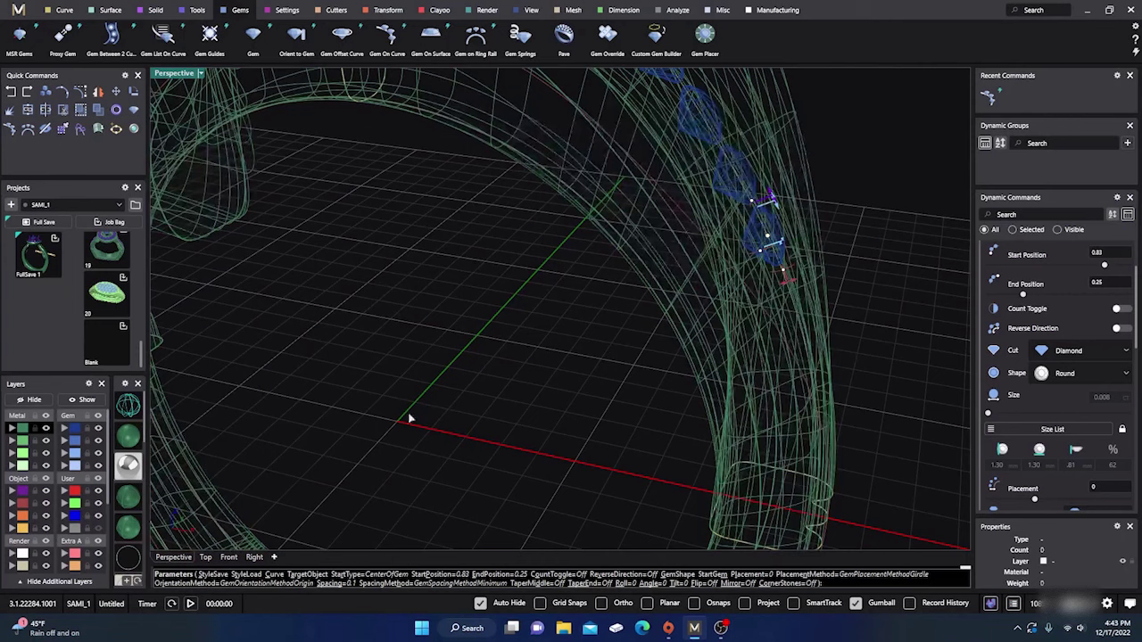
pyautogui.click(229, 557)
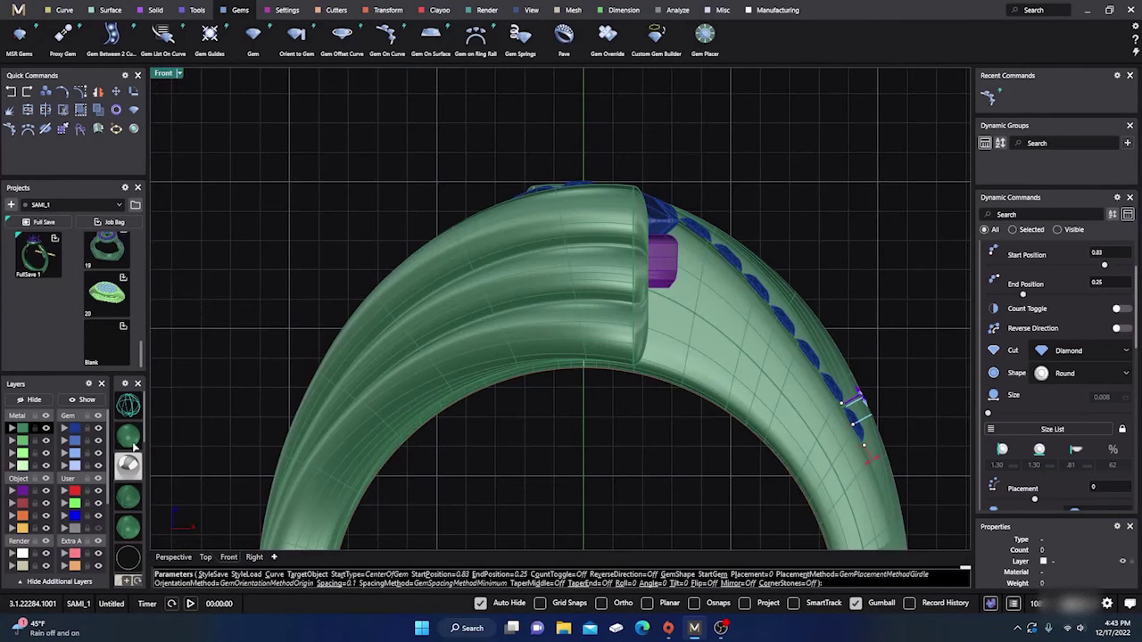
pyautogui.click(128, 406)
pyautogui.scroll(-4, 536, 381)
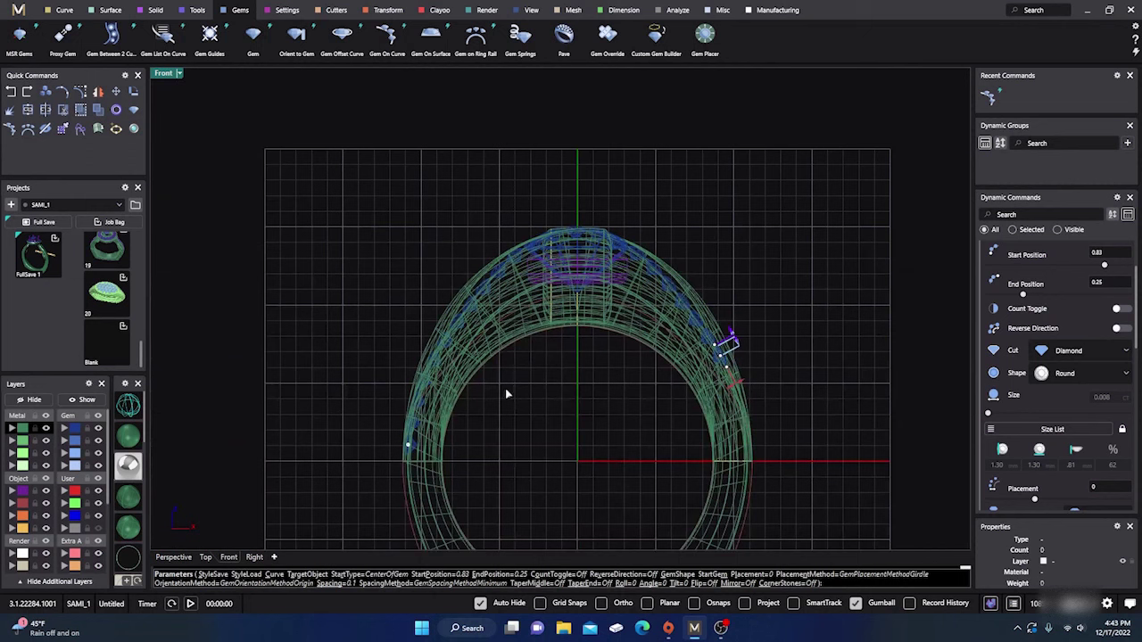
pyautogui.moveTo(408, 448); pyautogui.dragTo(439, 347)
pyautogui.scroll(3, 687, 373)
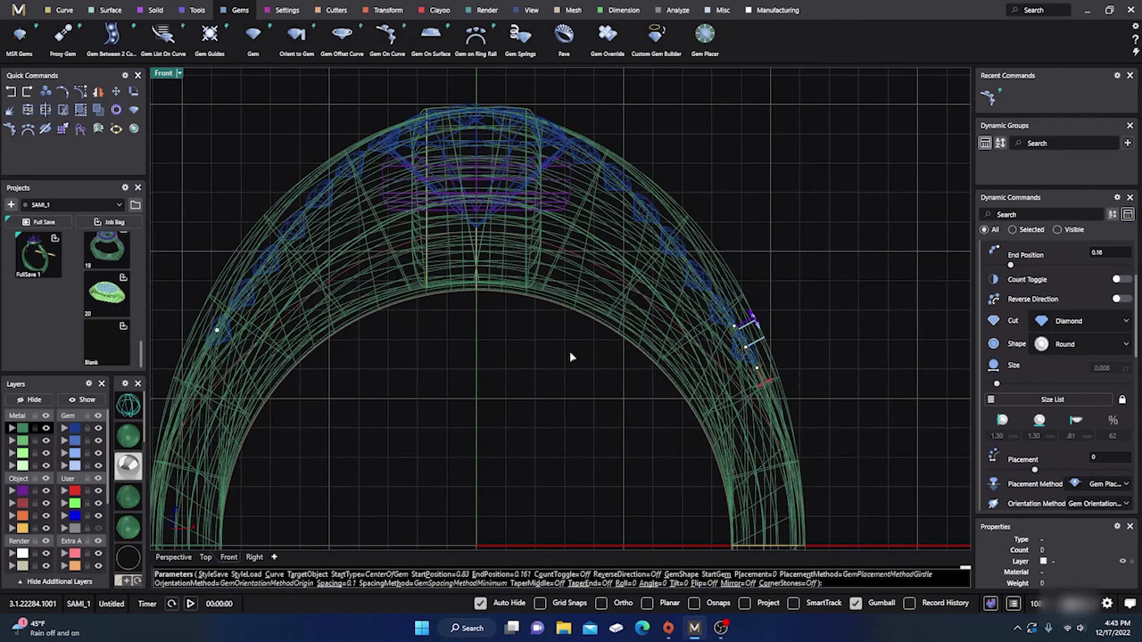
pyautogui.moveTo(216, 330); pyautogui.dragTo(207, 349)
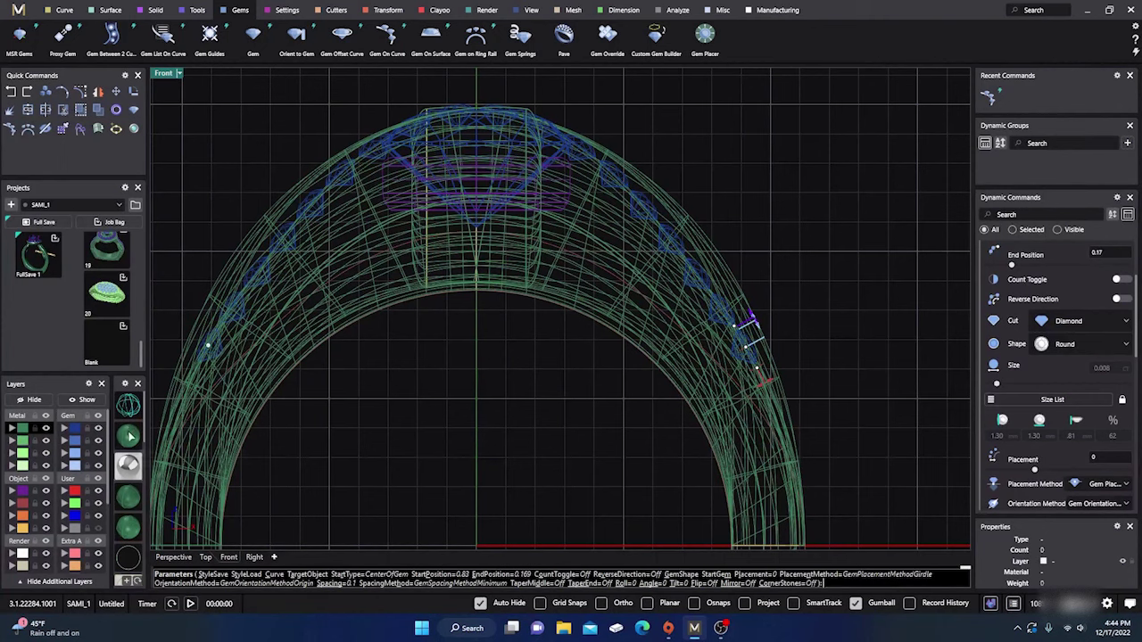
pyautogui.click(128, 464)
pyautogui.scroll(-5, 484, 325)
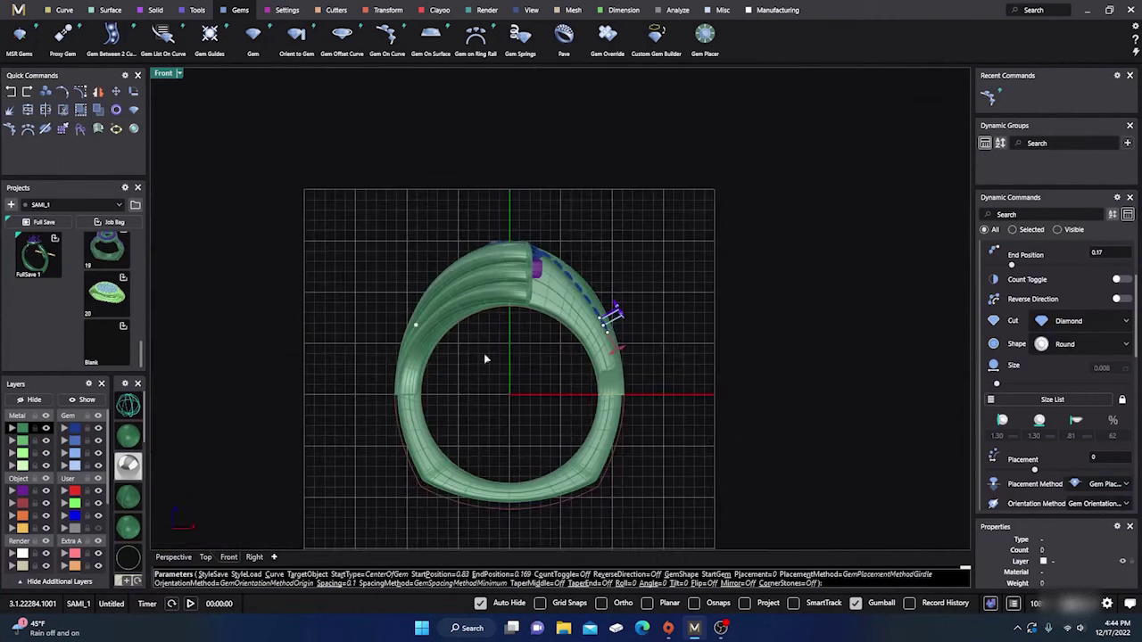
# - Assign the central band as the target object for the gem row in the shaded perspective view
pyautogui.click(173, 557)
pyautogui.click(137, 441)
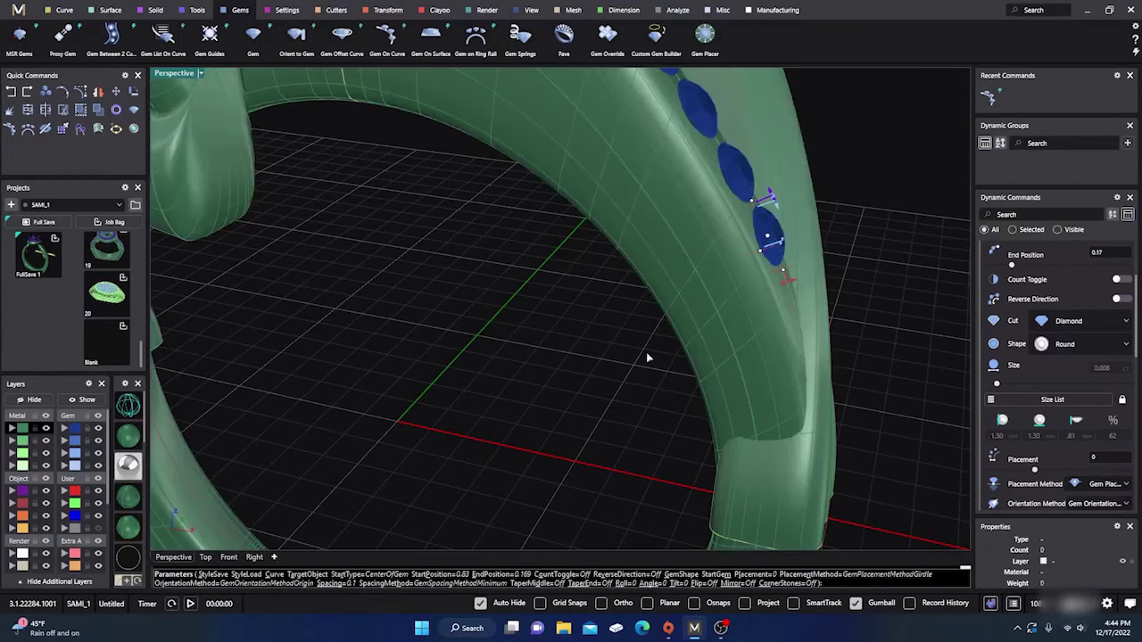
pyautogui.scroll(-8, 650, 356)
pyautogui.moveTo(670, 351)
pyautogui.mouseDown(button='right')
pyautogui.moveTo(657, 441)
pyautogui.moveTo(683, 467)
pyautogui.moveTo(803, 420)
pyautogui.moveTo(853, 361)
pyautogui.moveTo(517, 326)
pyautogui.mouseUp(button='right')
pyautogui.scroll(8, 598, 350)
pyautogui.moveTo(598, 350); pyautogui.dragTo(605, 327, button='right')
pyautogui.scroll(-3, 685, 374)
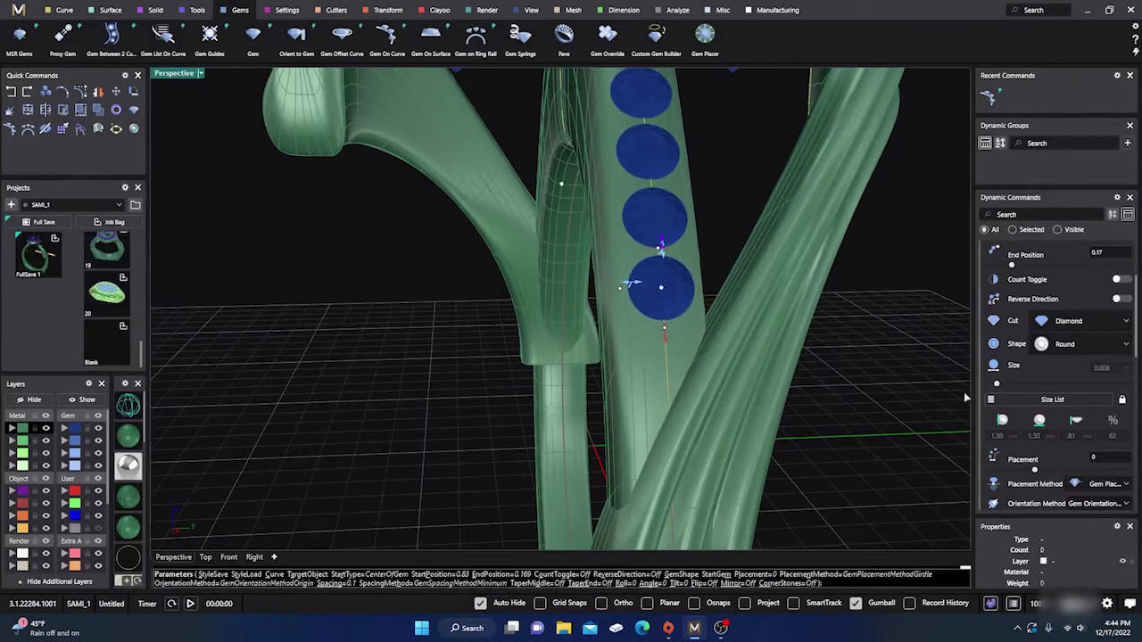
pyautogui.scroll(4, 1040, 382)
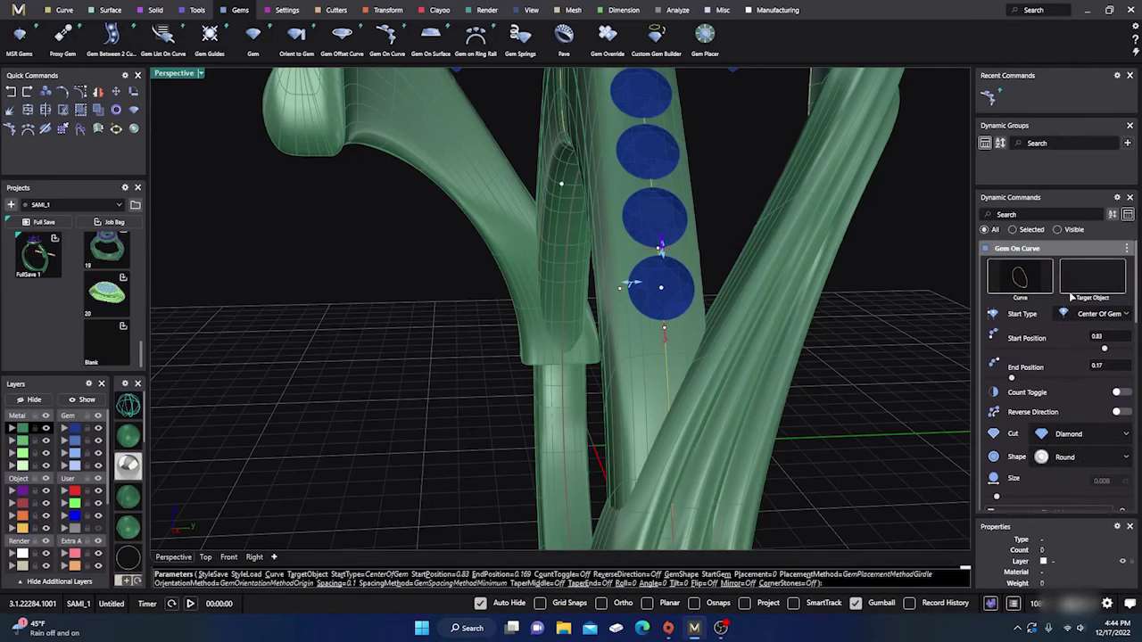
pyautogui.click(1072, 297)
pyautogui.click(634, 367)
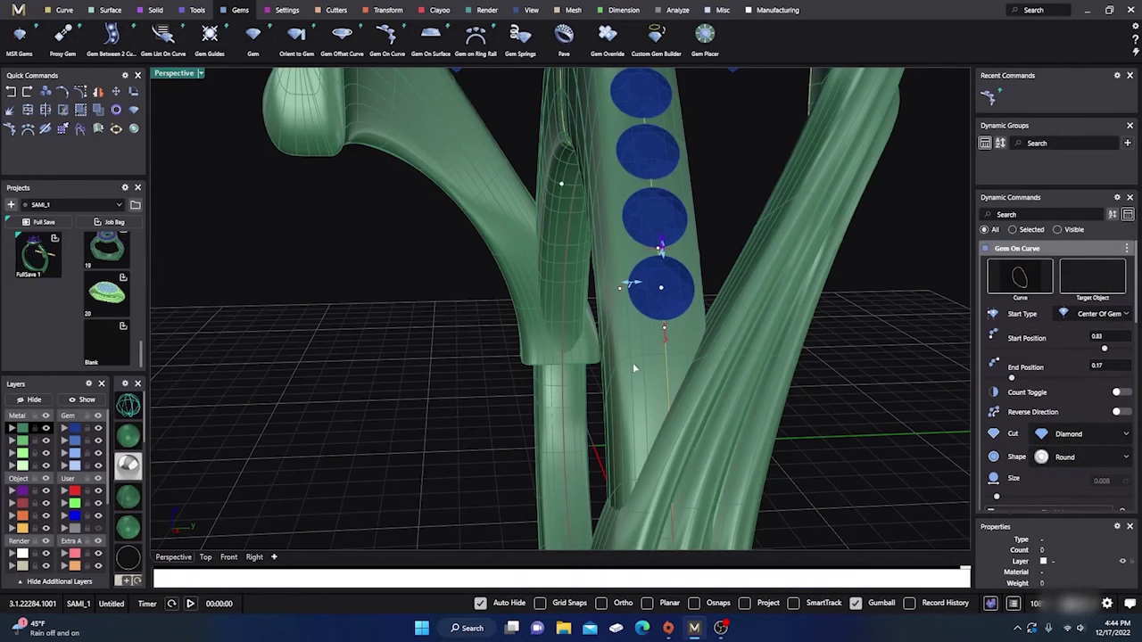
pyautogui.moveTo(551, 362); pyautogui.dragTo(527, 393, button='right')
pyautogui.scroll(8, 630, 407)
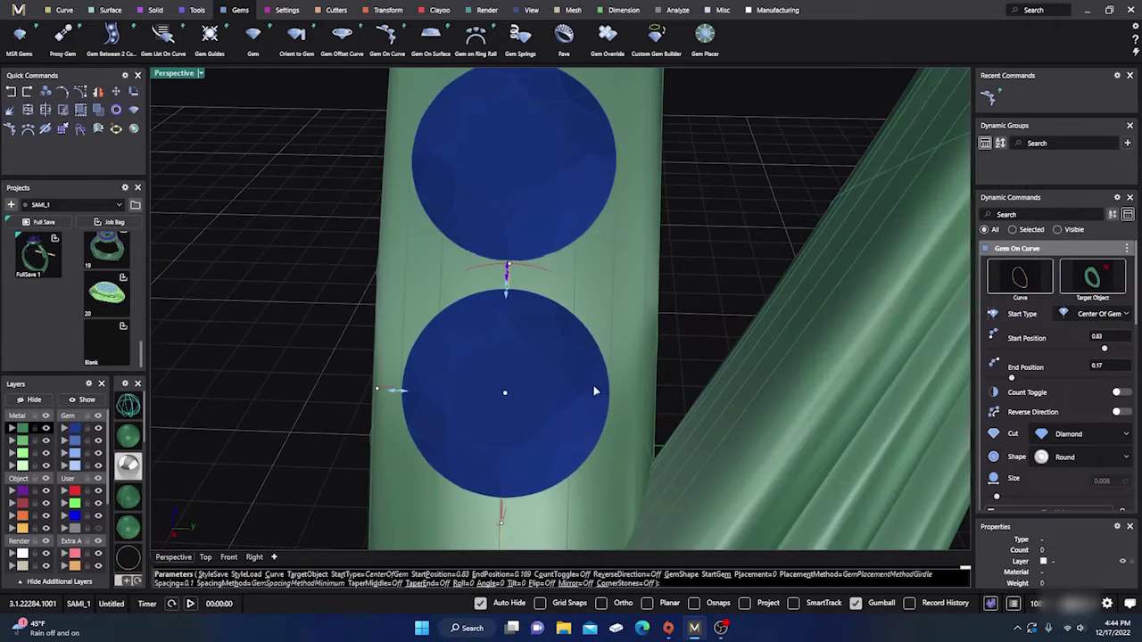
# - Set the start gem width of the central band's gem row to 1.00 mm
pyautogui.moveTo(506, 292); pyautogui.dragTo(502, 316)
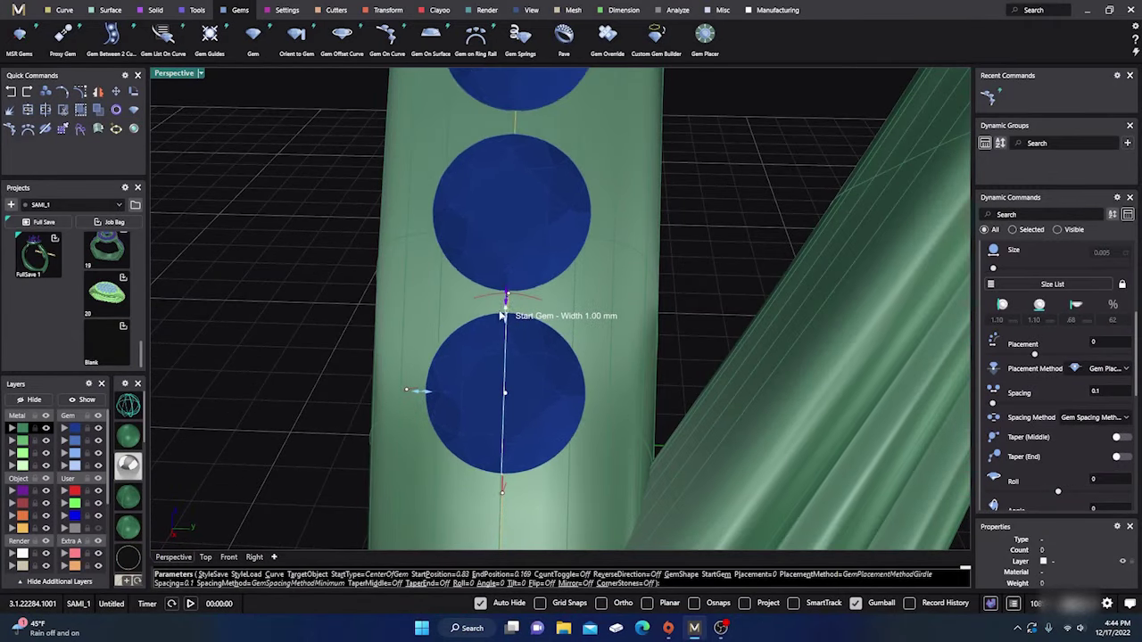
pyautogui.scroll(-15, 537, 328)
pyautogui.moveTo(537, 329); pyautogui.dragTo(584, 348, button='right')
pyautogui.scroll(5, 518, 161)
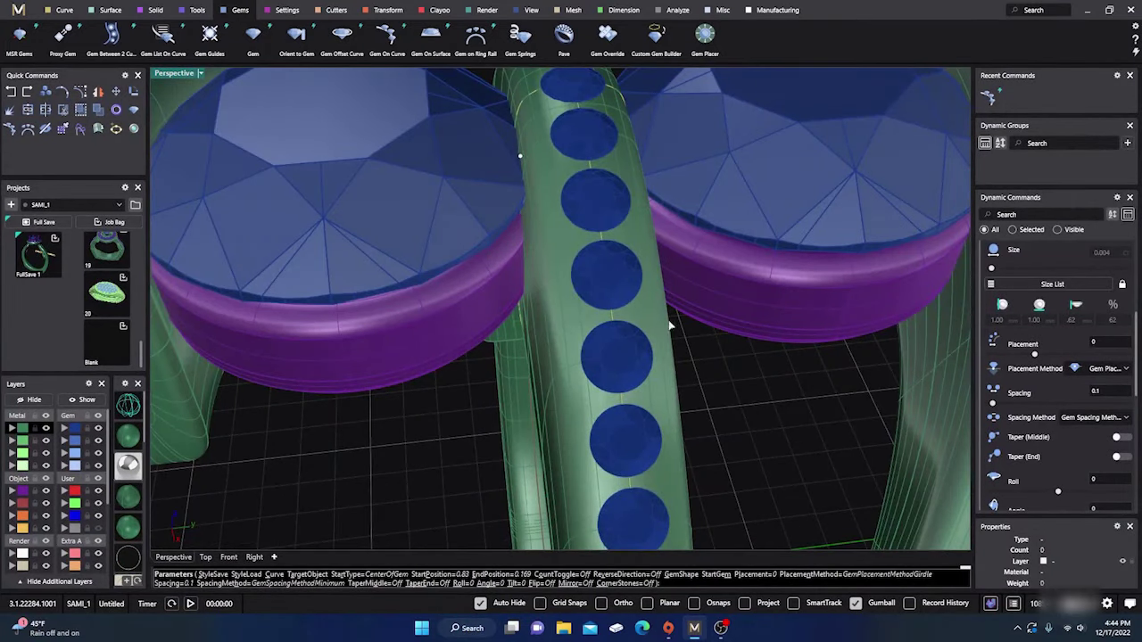
# - Examine the resized gem row along the central band from several angles, including how it sits between the two main gems
pyautogui.moveTo(655, 289); pyautogui.dragTo(611, 282, button='right')
pyautogui.scroll(-6, 672, 329)
pyautogui.scroll(4, 623, 181)
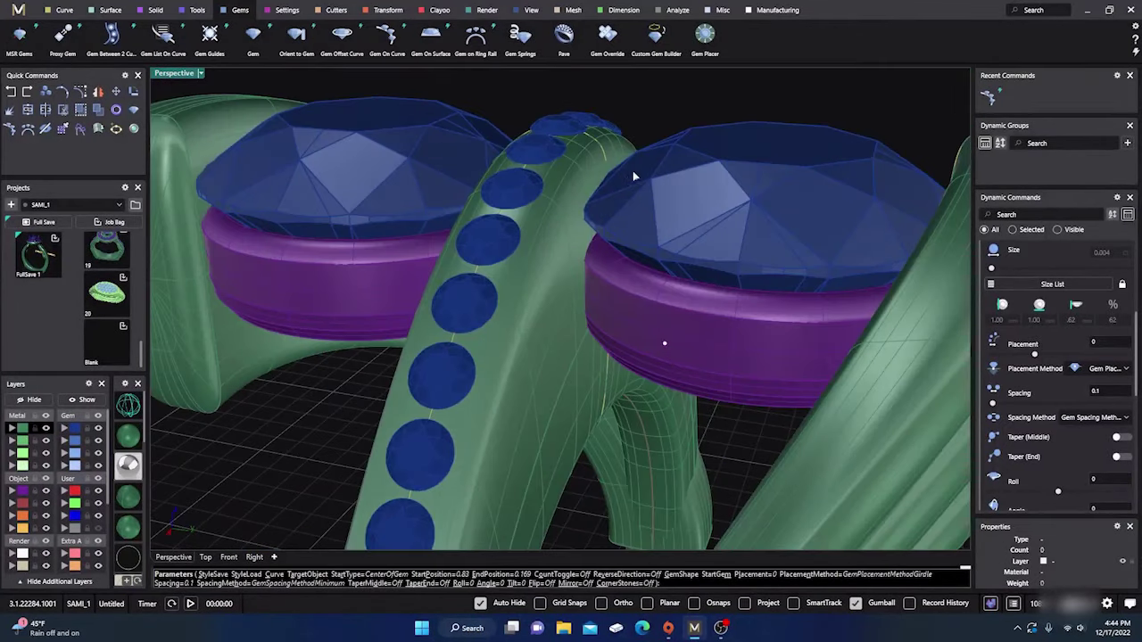
pyautogui.scroll(-4, 723, 233)
pyautogui.moveTo(724, 234); pyautogui.dragTo(826, 251, button='right')
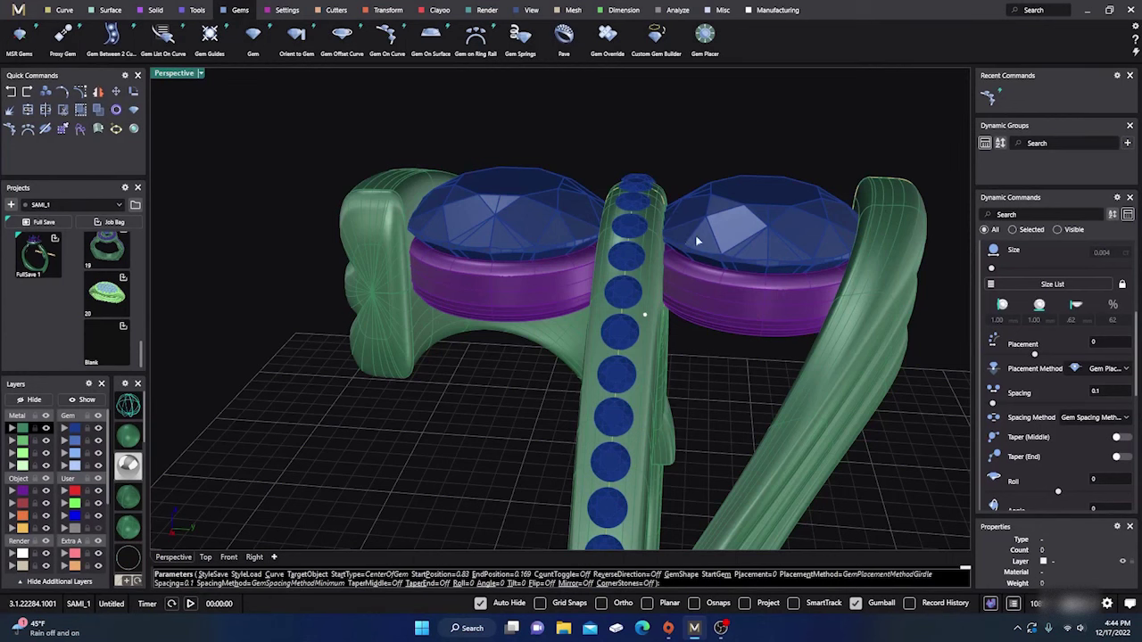
pyautogui.scroll(-6, 622, 216)
pyautogui.moveTo(608, 235); pyautogui.dragTo(649, 220, button='right')
pyautogui.scroll(6, 648, 215)
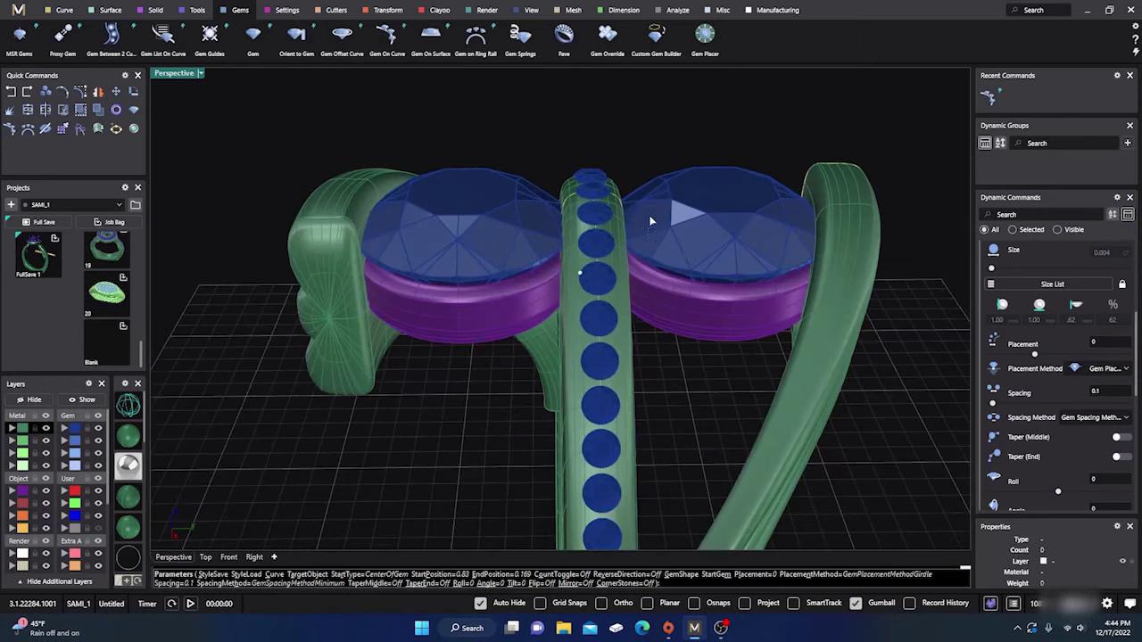
pyautogui.moveTo(653, 281); pyautogui.dragTo(602, 218, button='right')
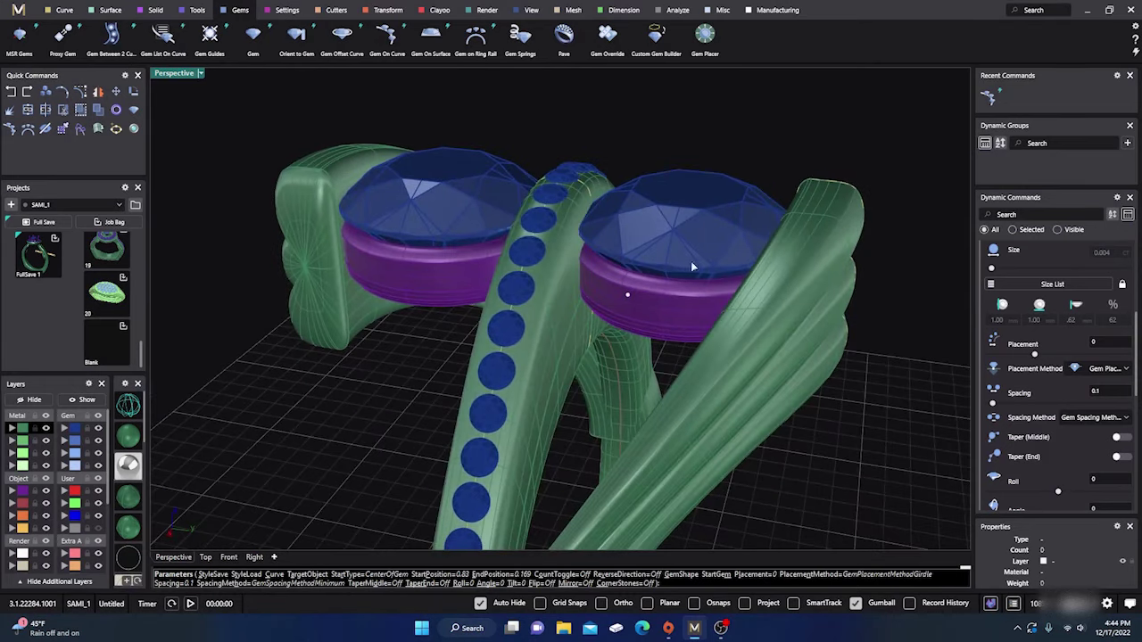
pyautogui.scroll(-7, 763, 227)
pyautogui.moveTo(690, 306); pyautogui.dragTo(713, 284, button='right')
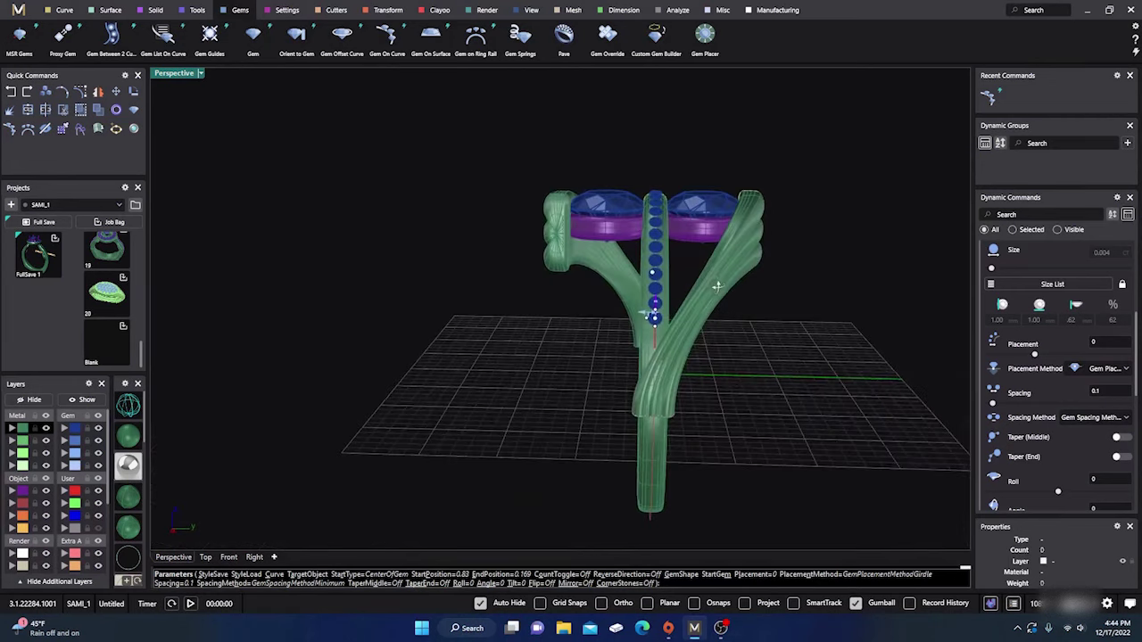
pyautogui.scroll(7, 658, 339)
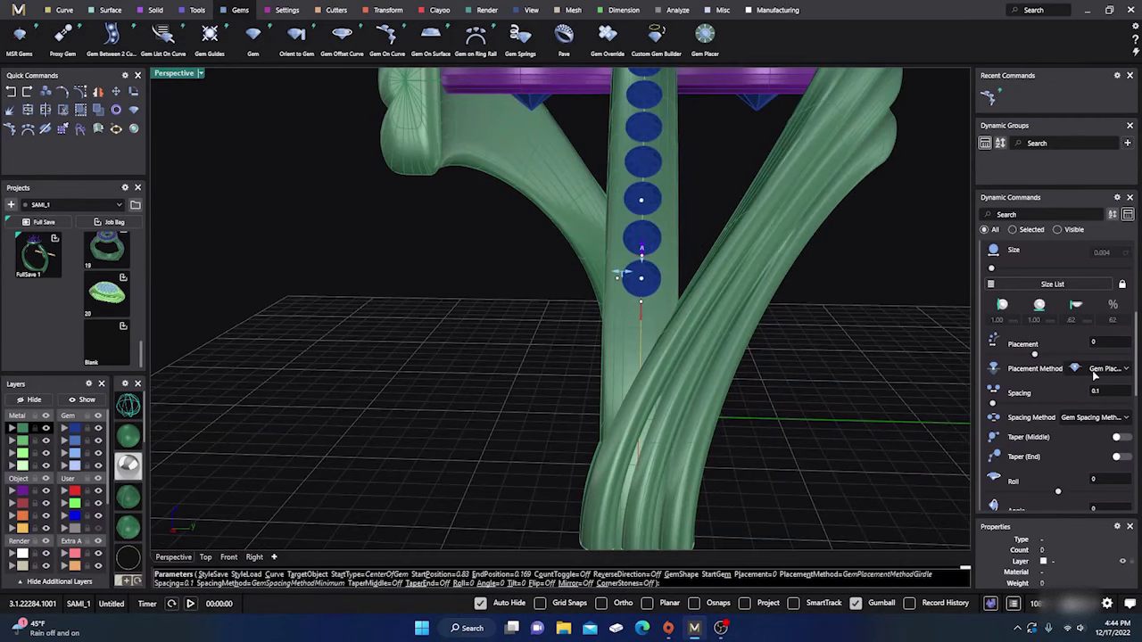
# - Set the gem row's placement method to the gem table and finish the Gem On Curve command
pyautogui.click(1118, 369)
pyautogui.click(1094, 435)
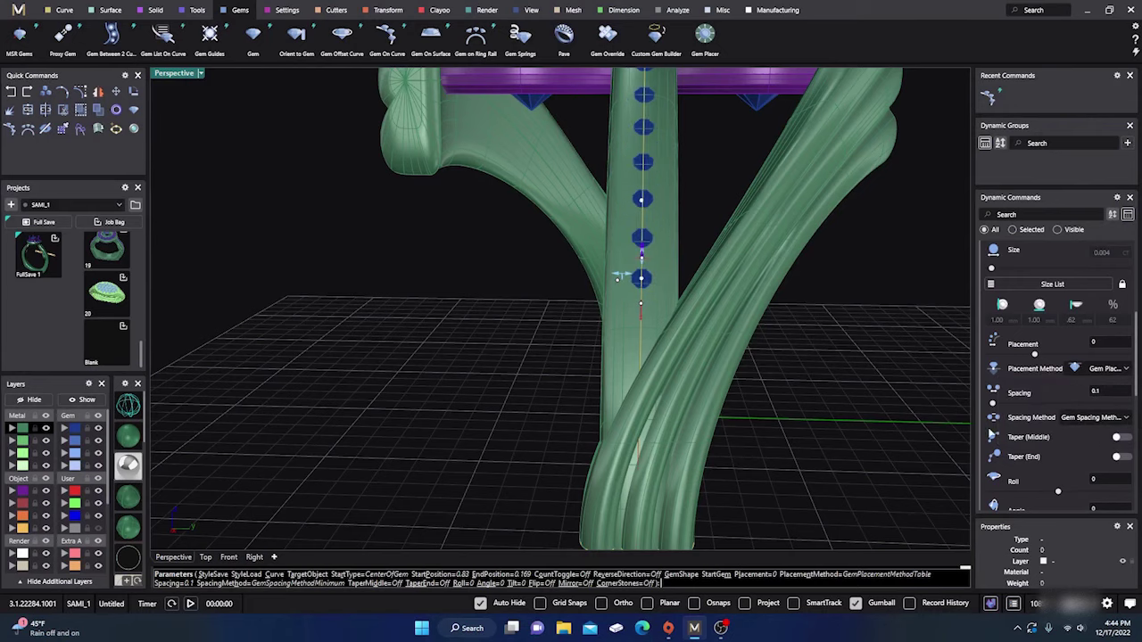
pyautogui.moveTo(837, 433); pyautogui.dragTo(833, 446, button='right')
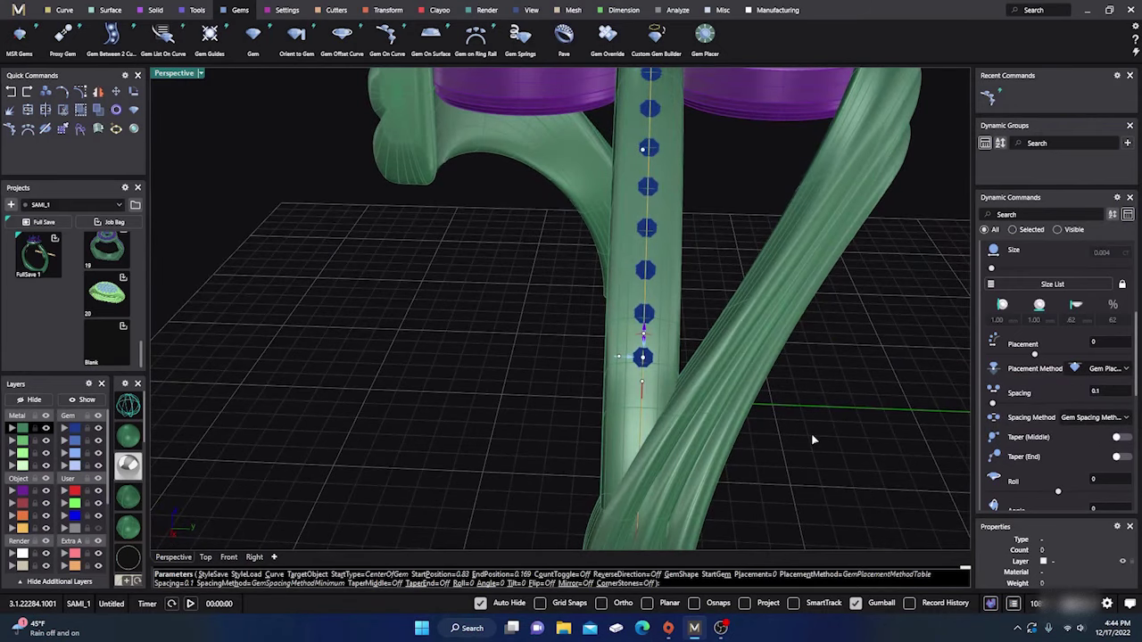
pyautogui.rightClick(812, 434)
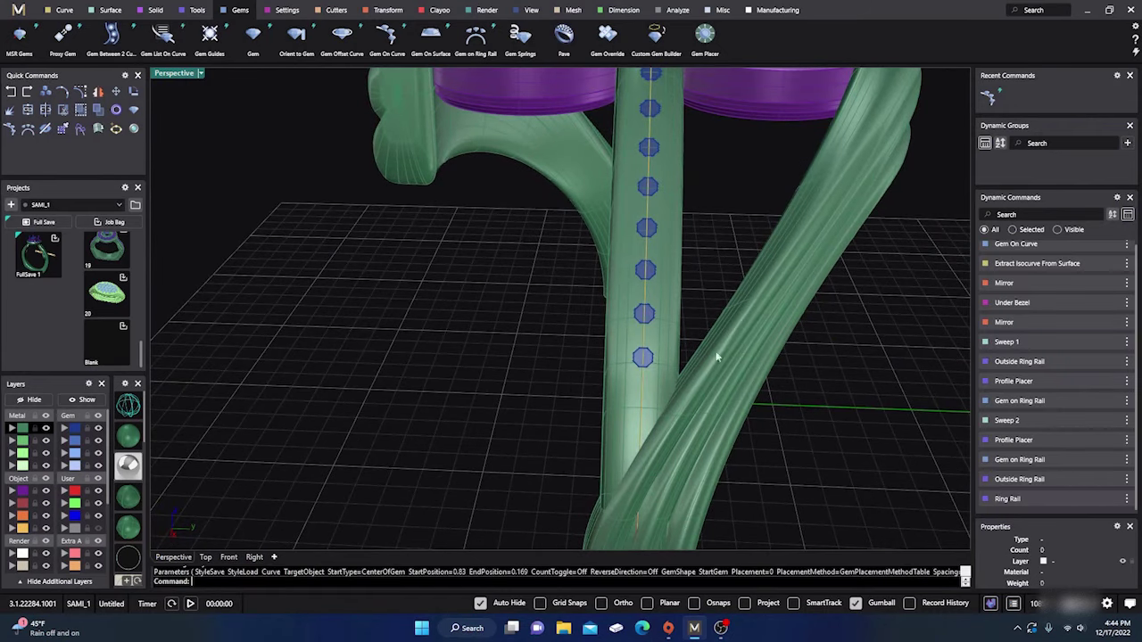
# - Create a channel cutter from the central band's gem row with the start end type set to Flat
pyautogui.click(652, 316)
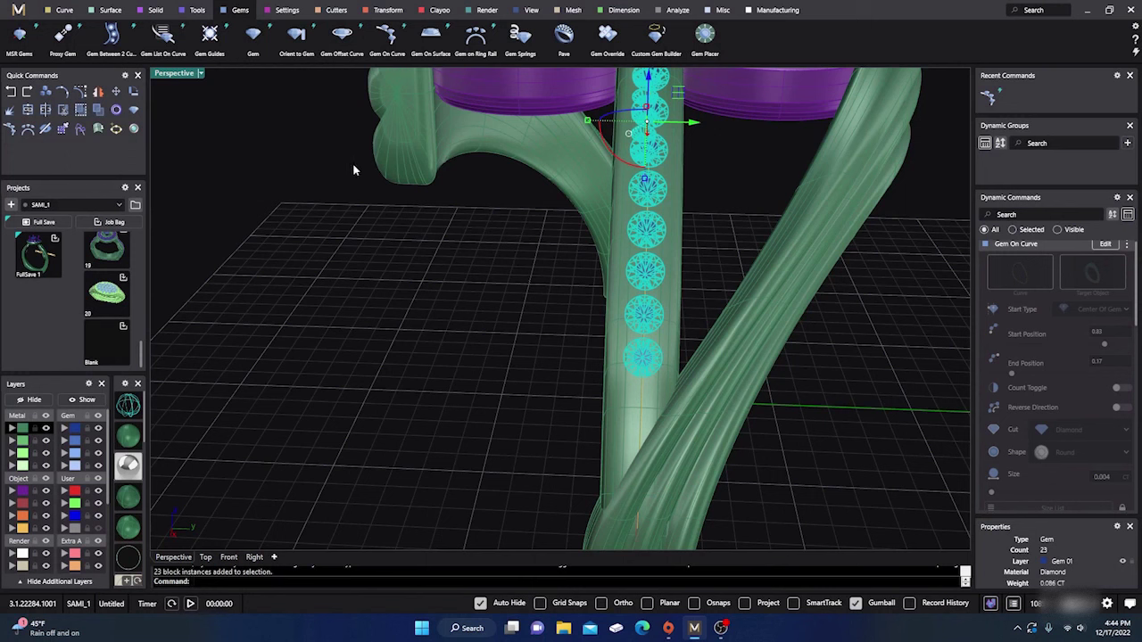
pyautogui.click(335, 10)
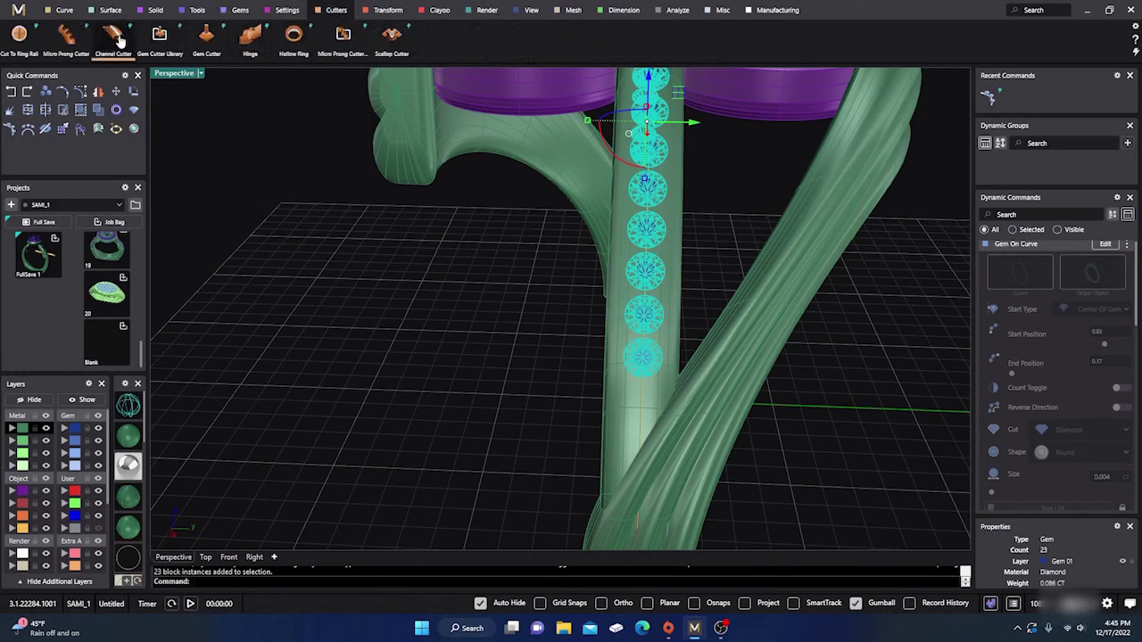
pyautogui.click(119, 40)
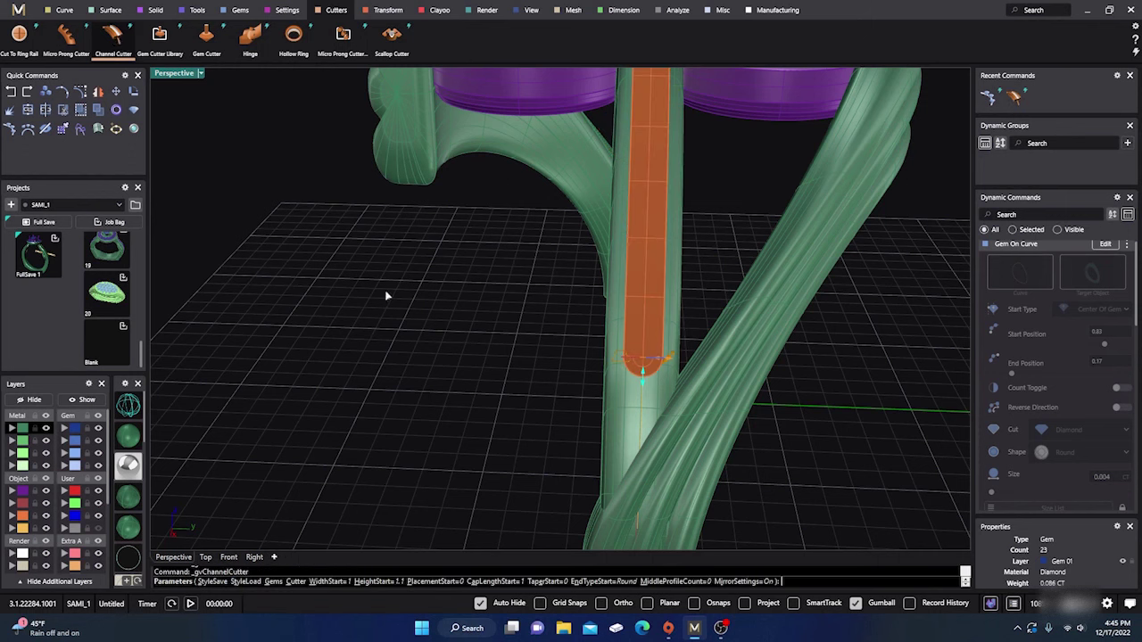
pyautogui.click(1109, 479)
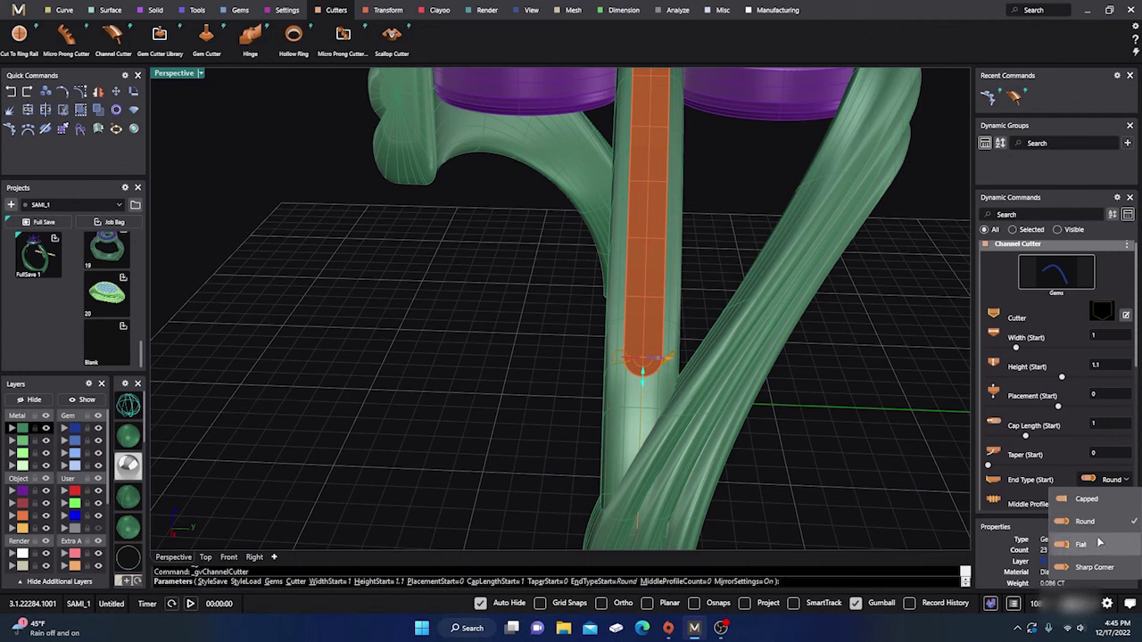
pyautogui.click(1081, 544)
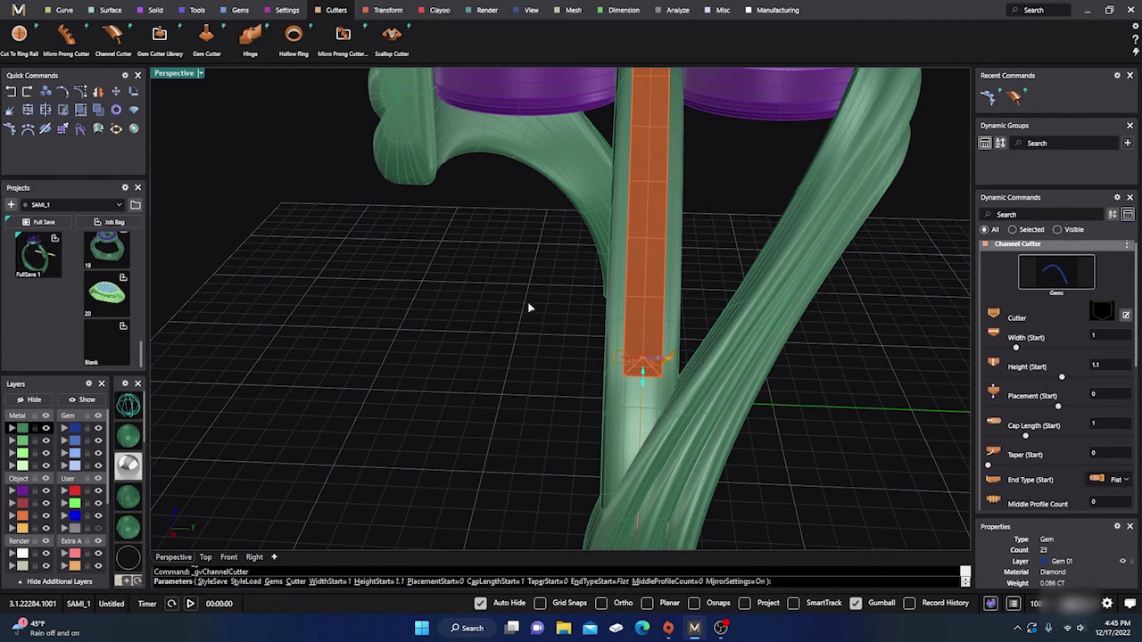
# - Extend the channel cutter's cap length to 2.07 and widen its start to 1.19 in wireframe display
pyautogui.scroll(-5, 511, 276)
pyautogui.moveTo(512, 276); pyautogui.dragTo(516, 343, button='right')
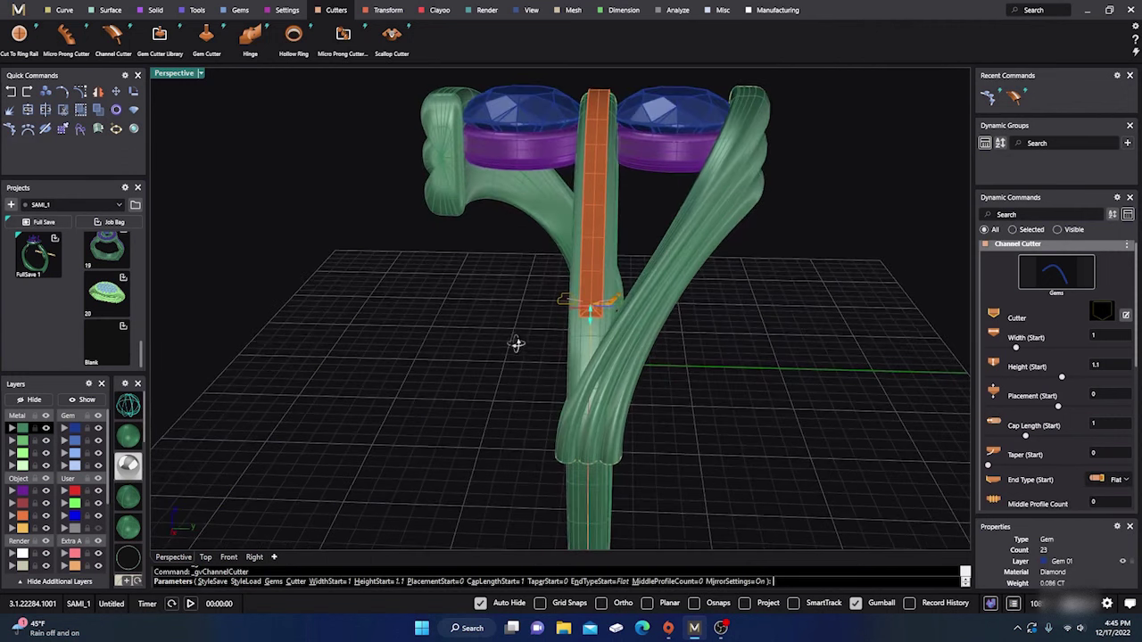
pyautogui.click(130, 406)
pyautogui.scroll(10, 502, 377)
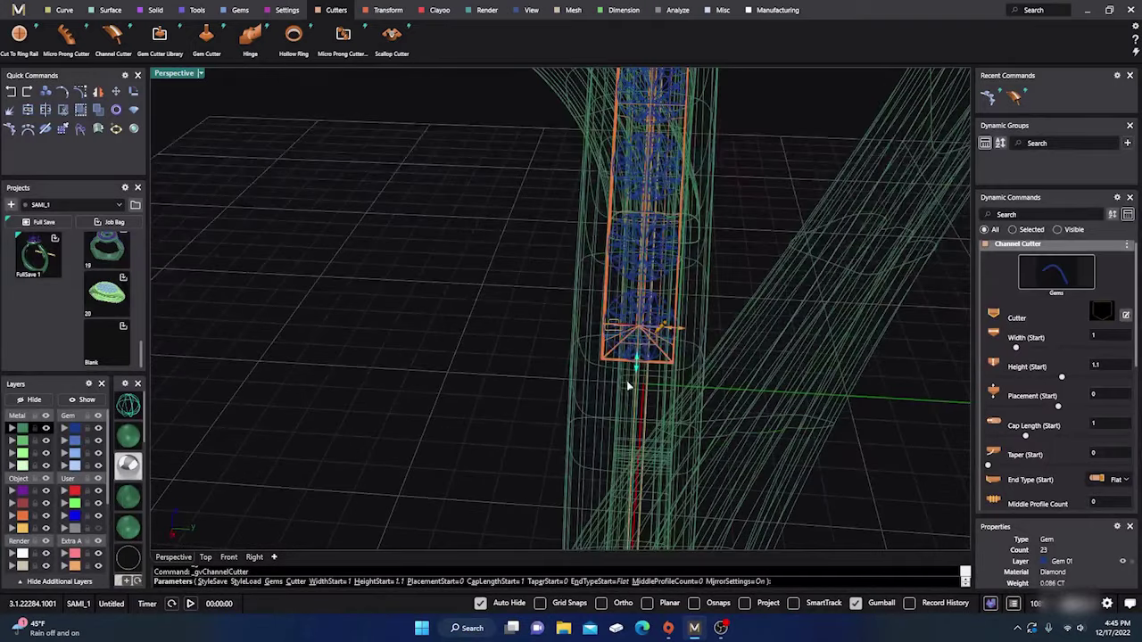
pyautogui.scroll(3, 627, 380)
pyautogui.moveTo(642, 344); pyautogui.dragTo(637, 428)
pyautogui.scroll(-3, 613, 360)
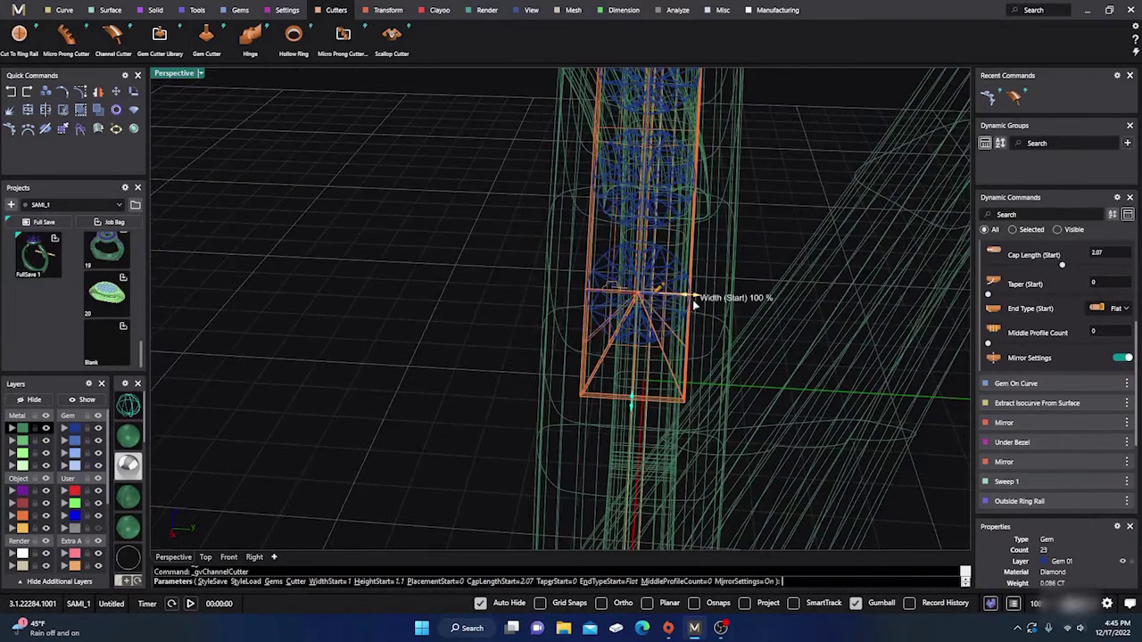
pyautogui.moveTo(688, 300); pyautogui.dragTo(705, 297)
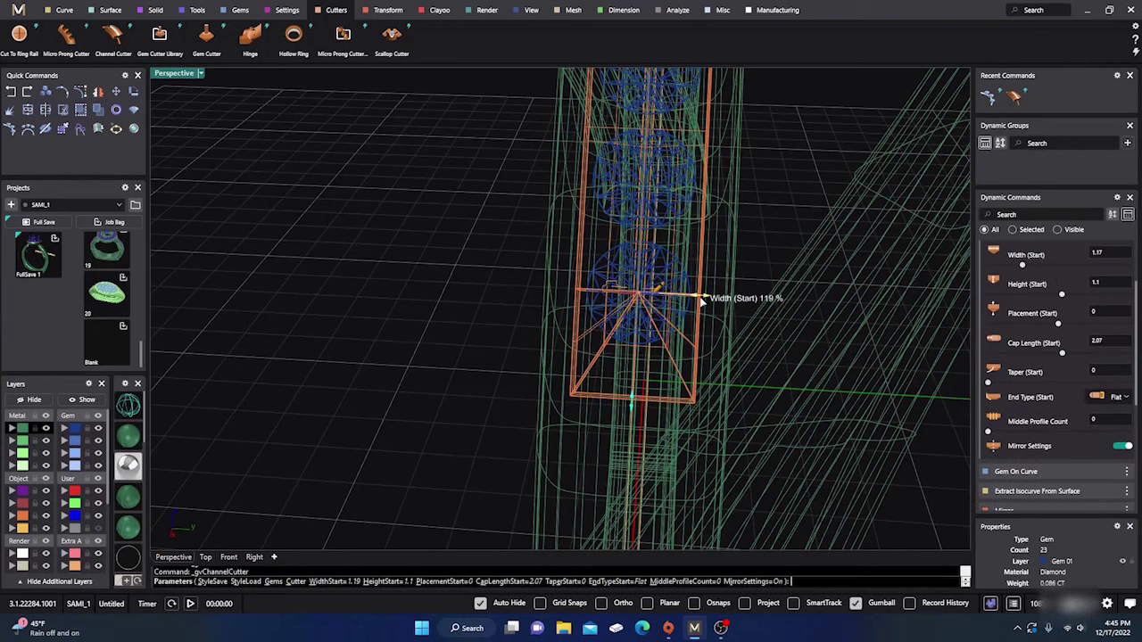
pyautogui.scroll(2, 1053, 287)
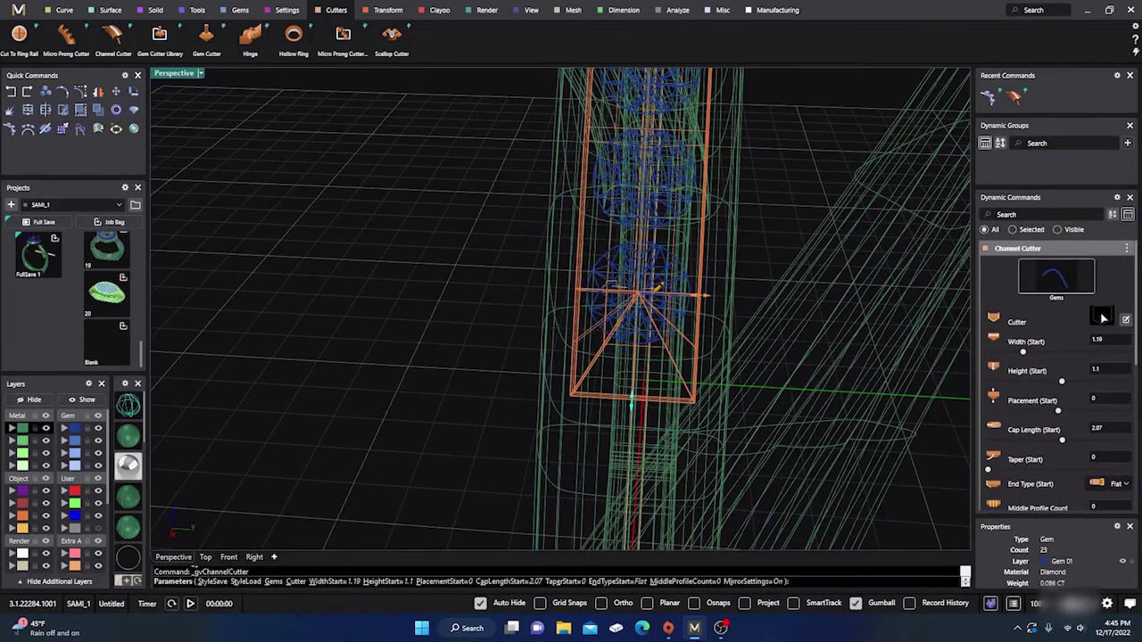
# - Change the channel cutter's profile to Angle from the cutter library
pyautogui.click(1101, 316)
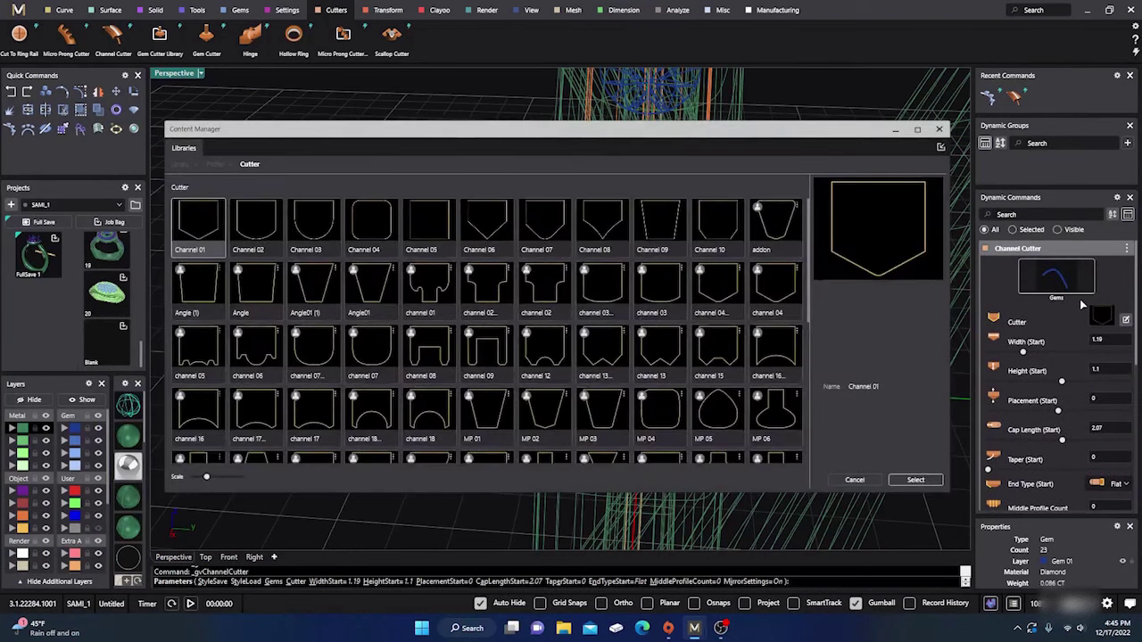
pyautogui.click(256, 286)
pyautogui.click(913, 479)
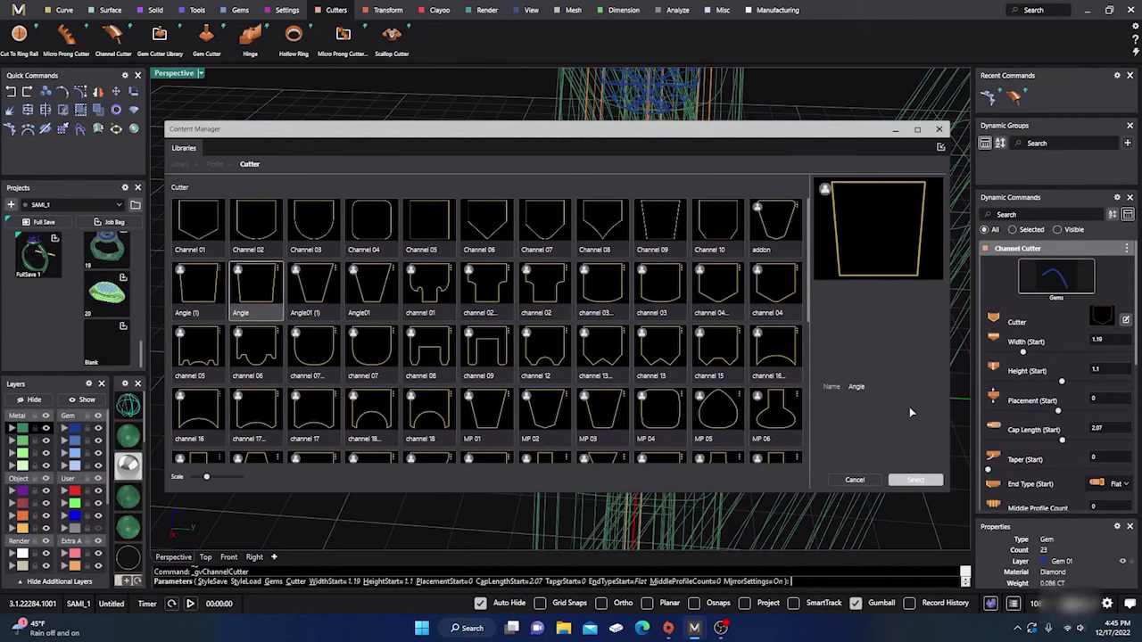
# - Shift the channel cutter's start placement to 0.57 relative to the gem row
pyautogui.moveTo(535, 417); pyautogui.dragTo(562, 419, button='right')
pyautogui.scroll(-6, 398, 423)
pyautogui.moveTo(398, 423); pyautogui.dragTo(532, 377, button='right')
pyautogui.scroll(6, 762, 281)
pyautogui.moveTo(758, 225); pyautogui.dragTo(781, 221)
pyautogui.scroll(-5, 772, 275)
pyautogui.moveTo(772, 277); pyautogui.dragTo(627, 332, button='right')
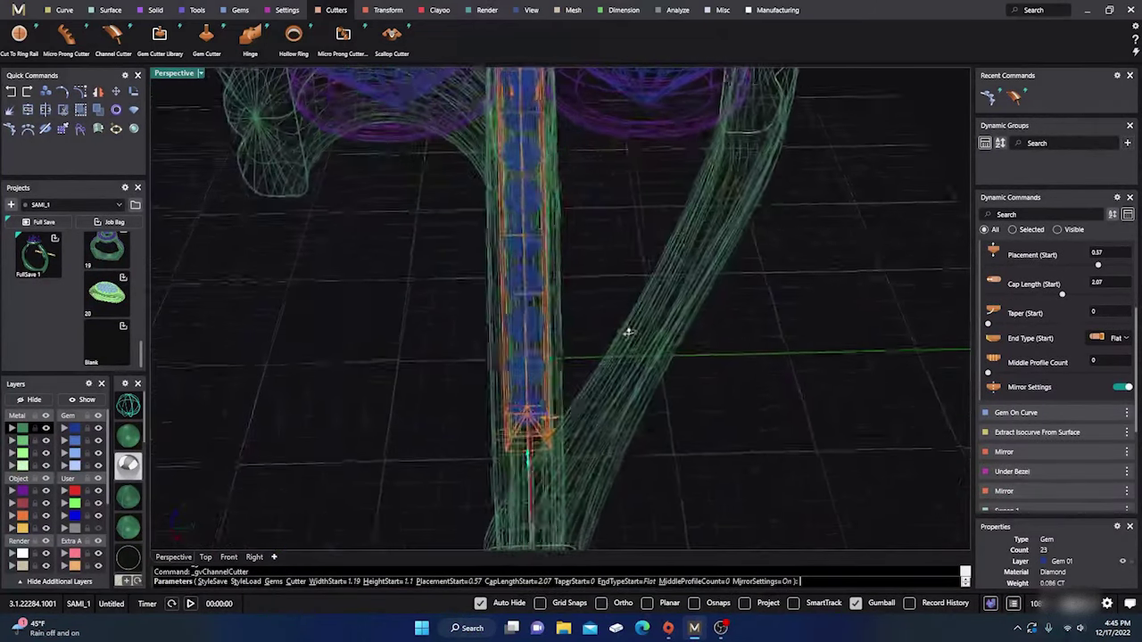
# - Widen the channel cutter's start width to 1.26 so that it encloses the small gems
pyautogui.scroll(2, 625, 337)
pyautogui.scroll(5, 541, 405)
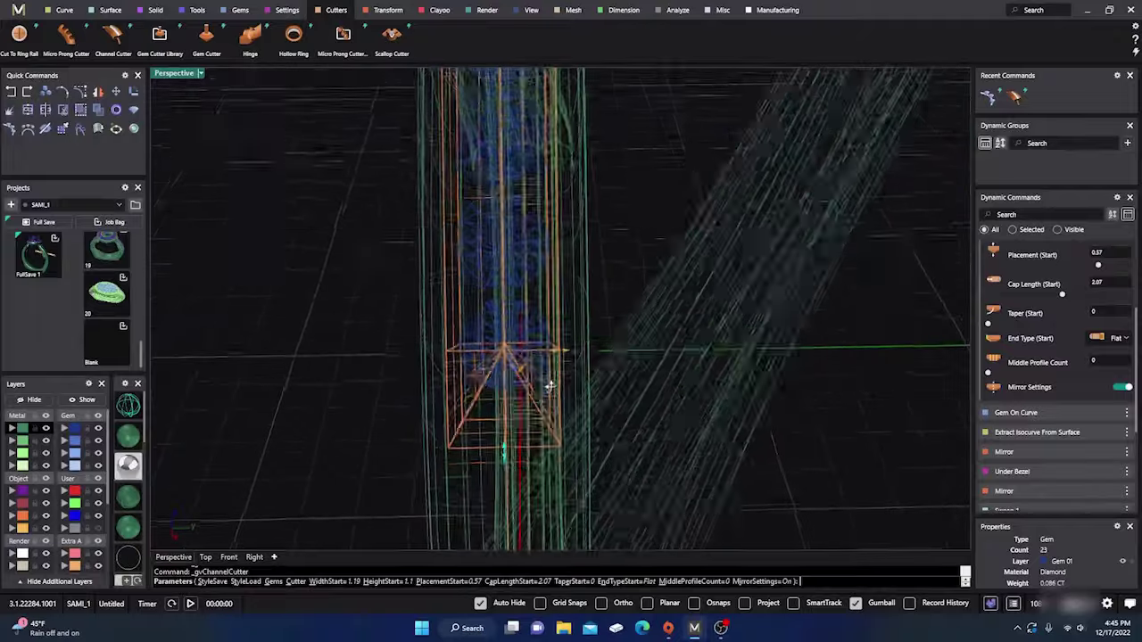
pyautogui.scroll(-8, 550, 386)
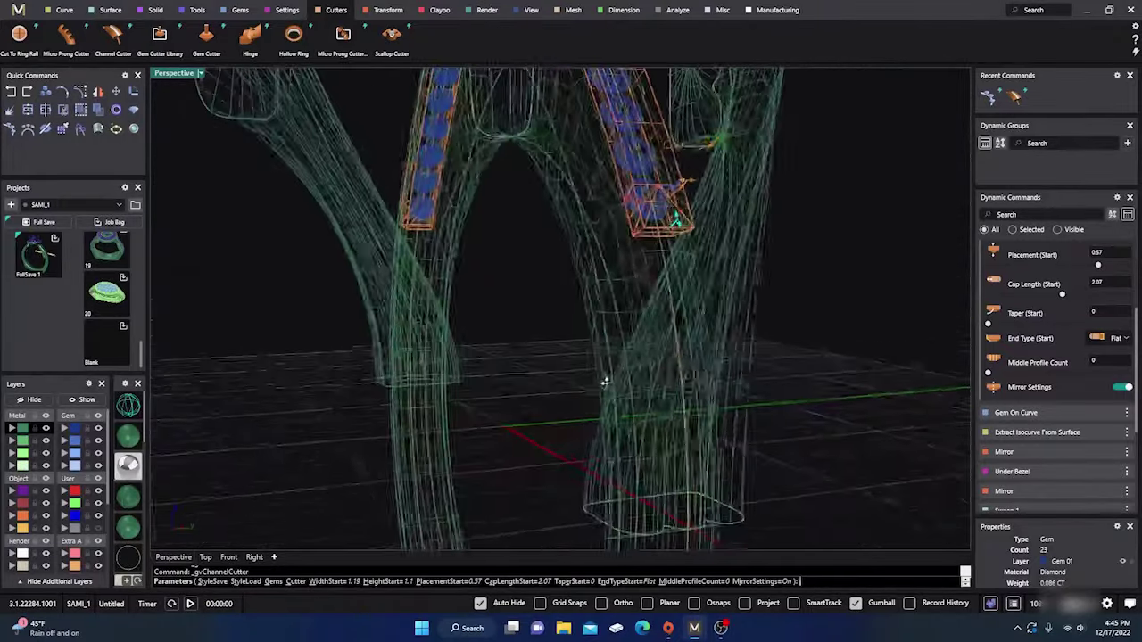
pyautogui.moveTo(605, 383); pyautogui.dragTo(570, 348, button='right')
pyautogui.scroll(7, 591, 178)
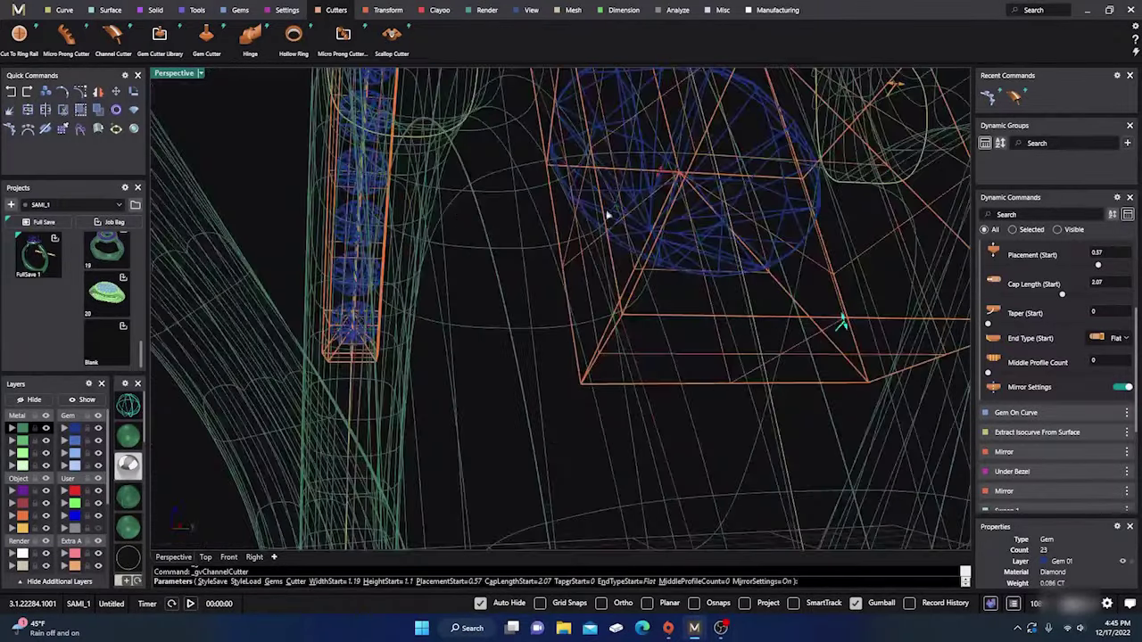
pyautogui.moveTo(608, 215); pyautogui.dragTo(594, 229, button='right')
pyautogui.moveTo(642, 173); pyautogui.dragTo(654, 173)
pyautogui.scroll(-7, 624, 230)
pyautogui.moveTo(625, 232); pyautogui.dragTo(603, 309, button='right')
# - Return the viewport to shaded display and finish the channel cutter
pyautogui.click(131, 438)
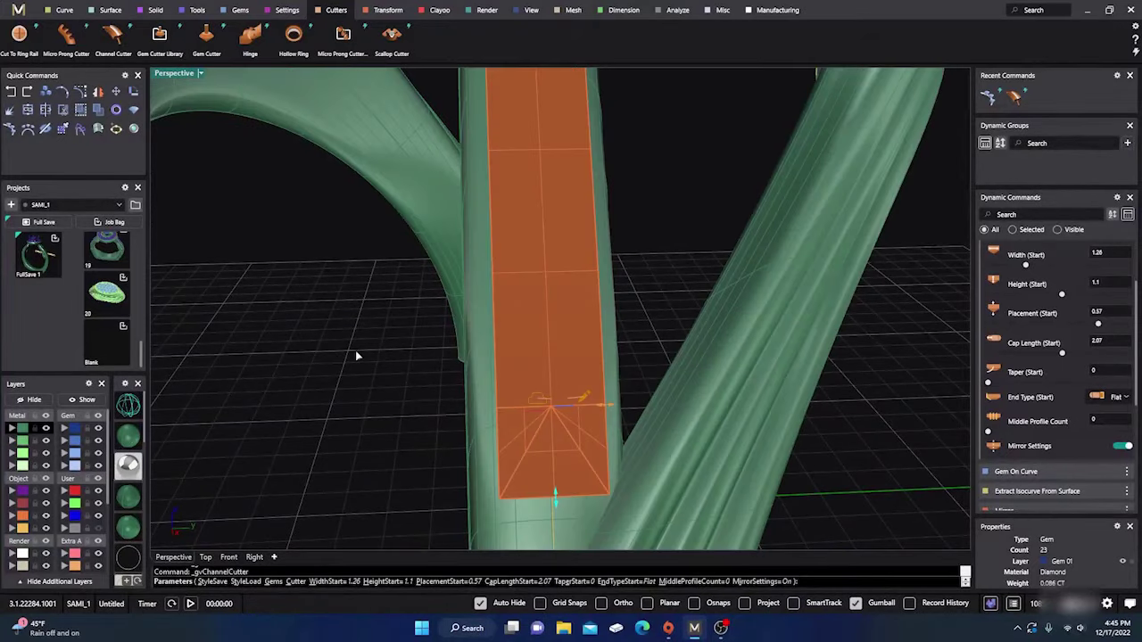
pyautogui.scroll(-10, 499, 324)
pyautogui.moveTo(499, 324)
pyautogui.mouseDown(button='right')
pyautogui.moveTo(509, 434)
pyautogui.moveTo(501, 416)
pyautogui.moveTo(603, 316)
pyautogui.moveTo(597, 306)
pyautogui.moveTo(552, 346)
pyautogui.moveTo(490, 331)
pyautogui.moveTo(337, 254)
pyautogui.mouseUp(button='right')
pyautogui.rightClick(506, 352)
# - Subtract the channel cutter from the central band with Boolean Difference
pyautogui.click(155, 10)
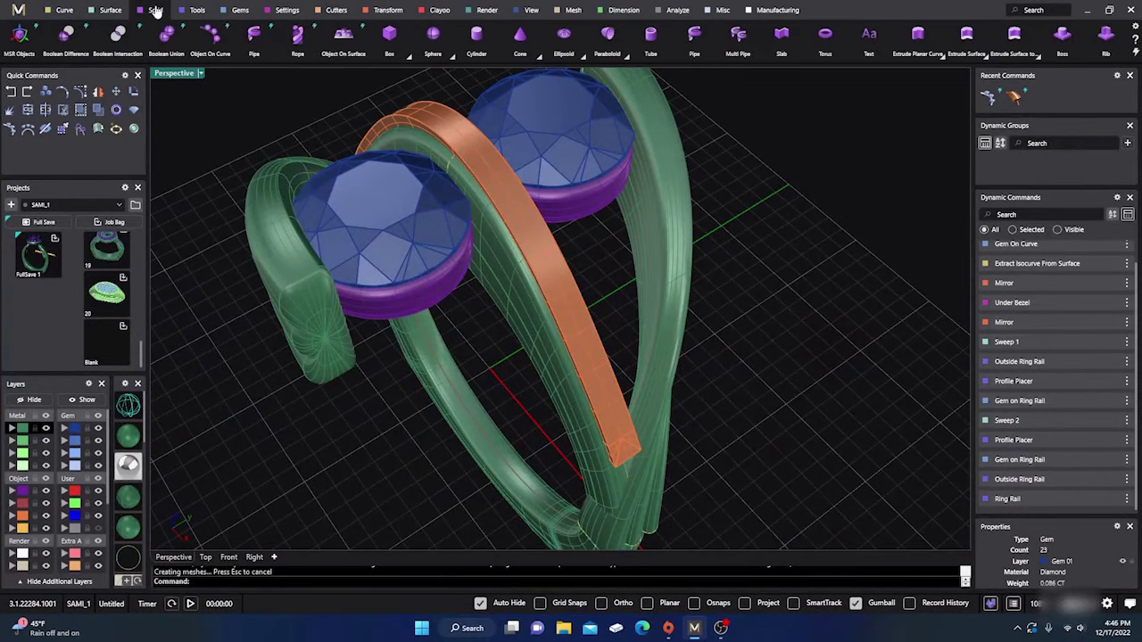
pyautogui.click(66, 34)
pyautogui.click(506, 287)
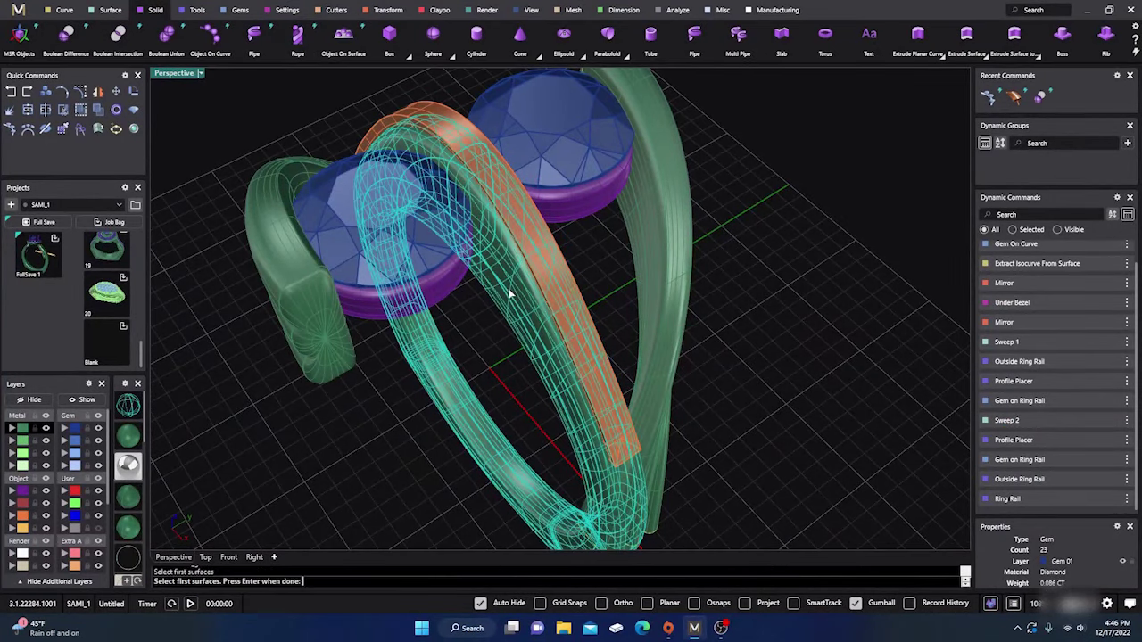
pyautogui.click(541, 256)
pyautogui.press('Return')
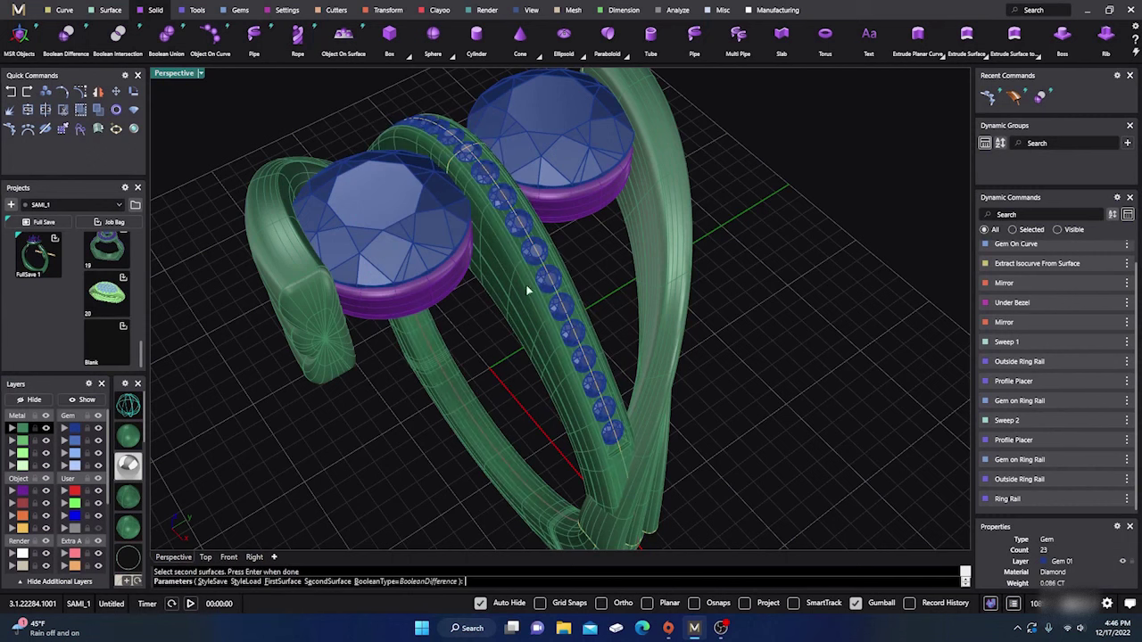
pyautogui.moveTo(589, 345); pyautogui.dragTo(622, 362, button='right')
pyautogui.scroll(5, 513, 269)
pyautogui.scroll(-4, 515, 333)
pyautogui.scroll(-4, 621, 362)
pyautogui.press('Return')
# - Start the Prong Placer on the row of small gems along the central band
pyautogui.moveTo(596, 426); pyautogui.dragTo(536, 428, button='right')
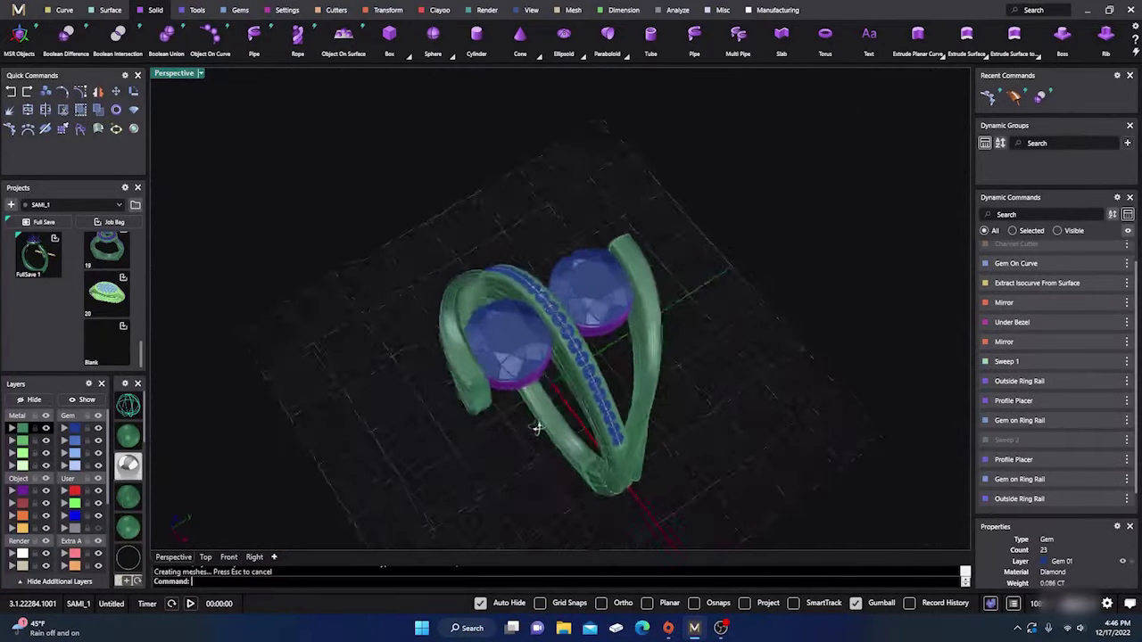
pyautogui.scroll(5, 612, 286)
pyautogui.click(606, 279)
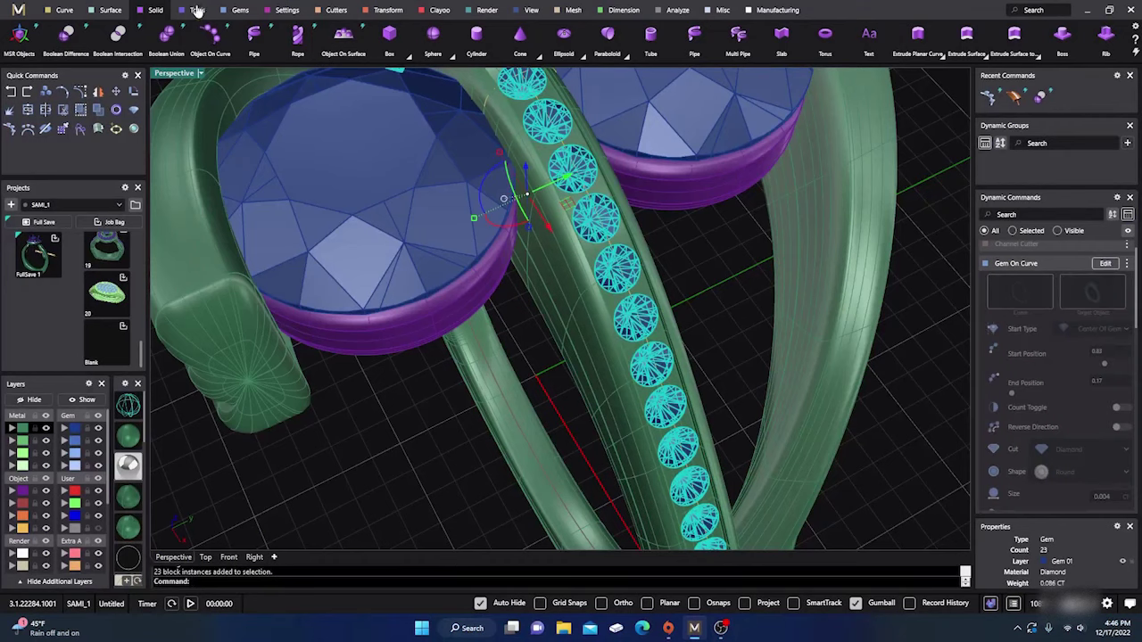
pyautogui.click(286, 12)
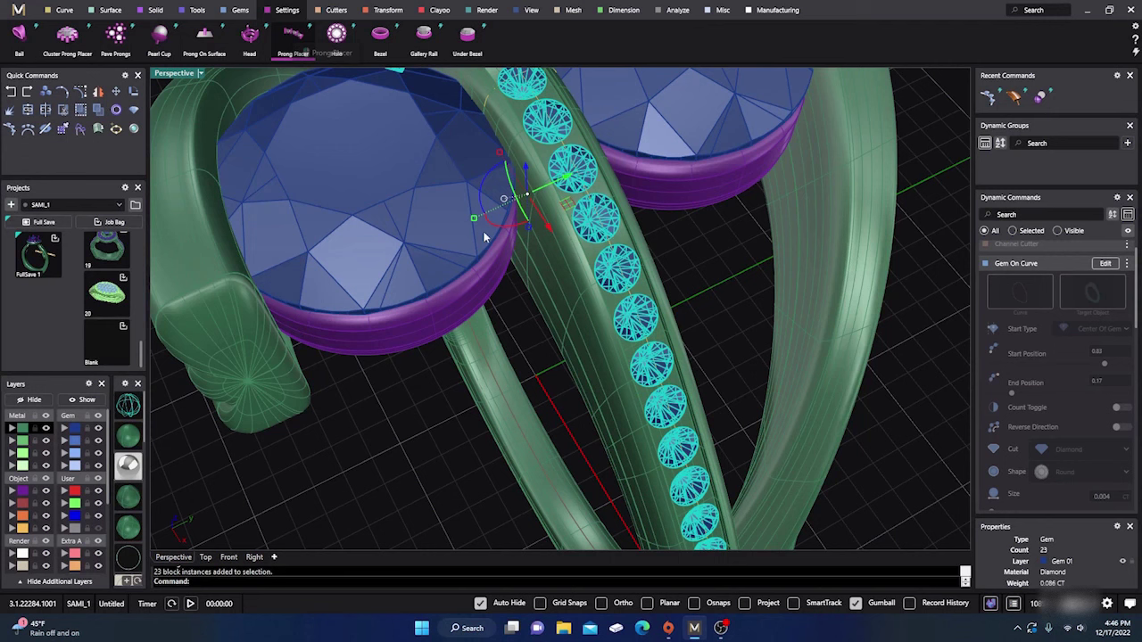
# - Raise the height offset of the prongs along the gem row to 0.22 mm
pyautogui.scroll(-10, 534, 278)
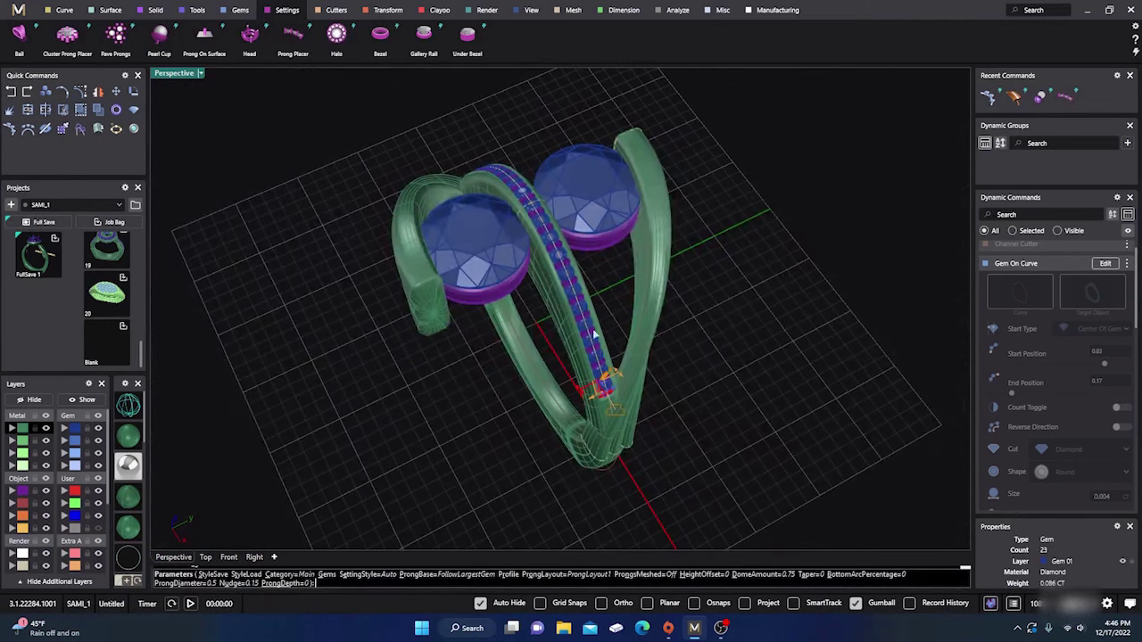
pyautogui.moveTo(597, 338); pyautogui.dragTo(537, 283, button='right')
pyautogui.moveTo(608, 429); pyautogui.dragTo(454, 337, button='right')
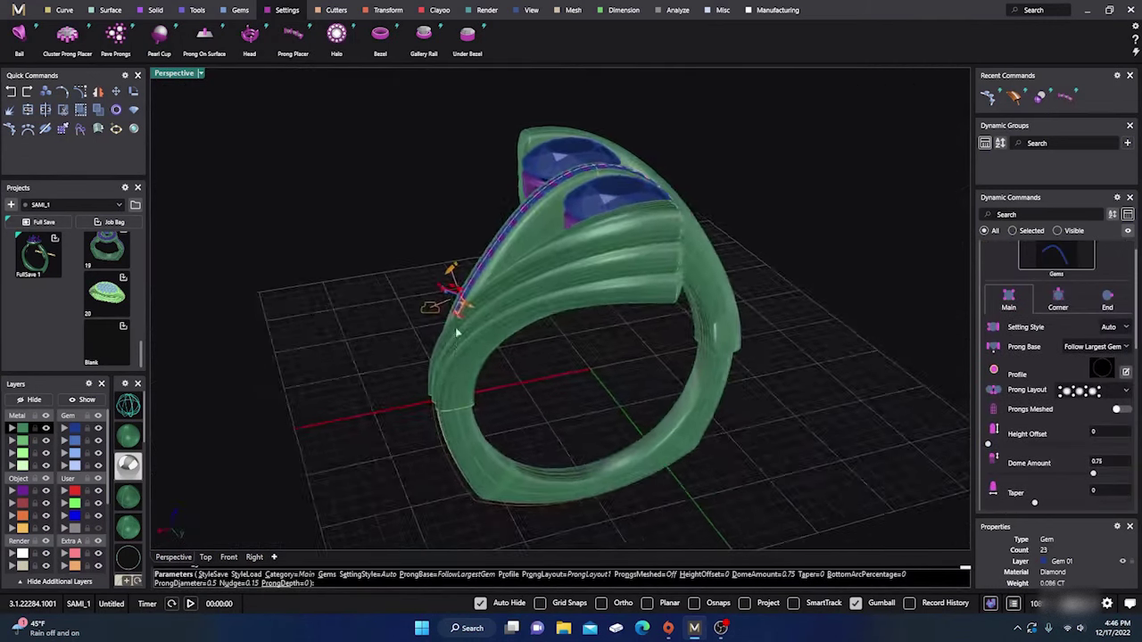
pyautogui.scroll(5, 454, 337)
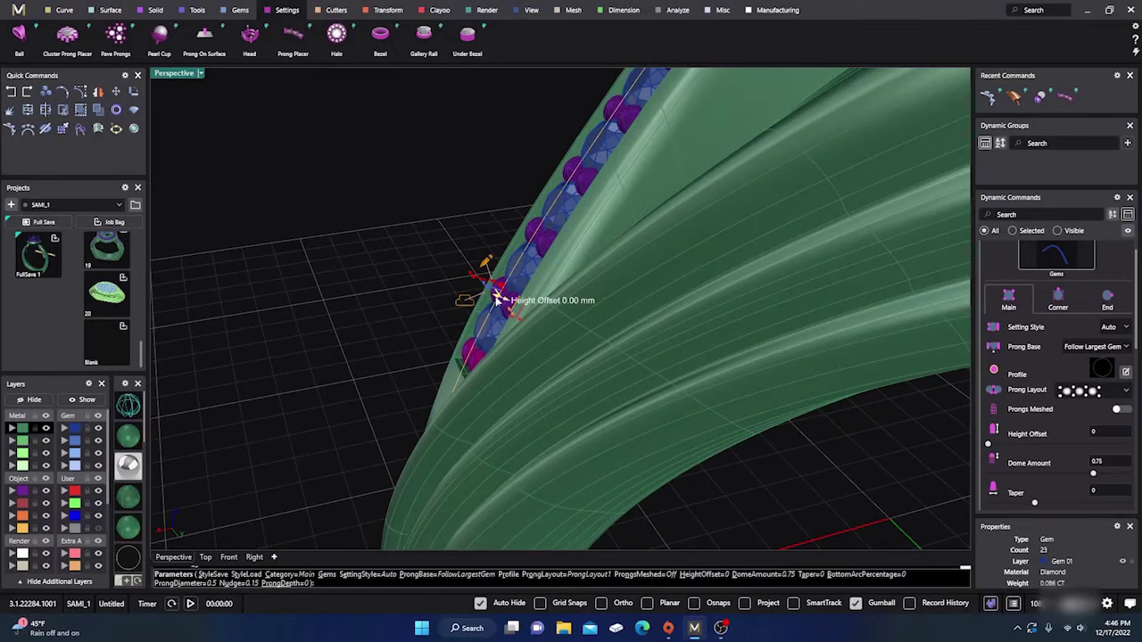
pyautogui.moveTo(496, 299); pyautogui.dragTo(484, 291)
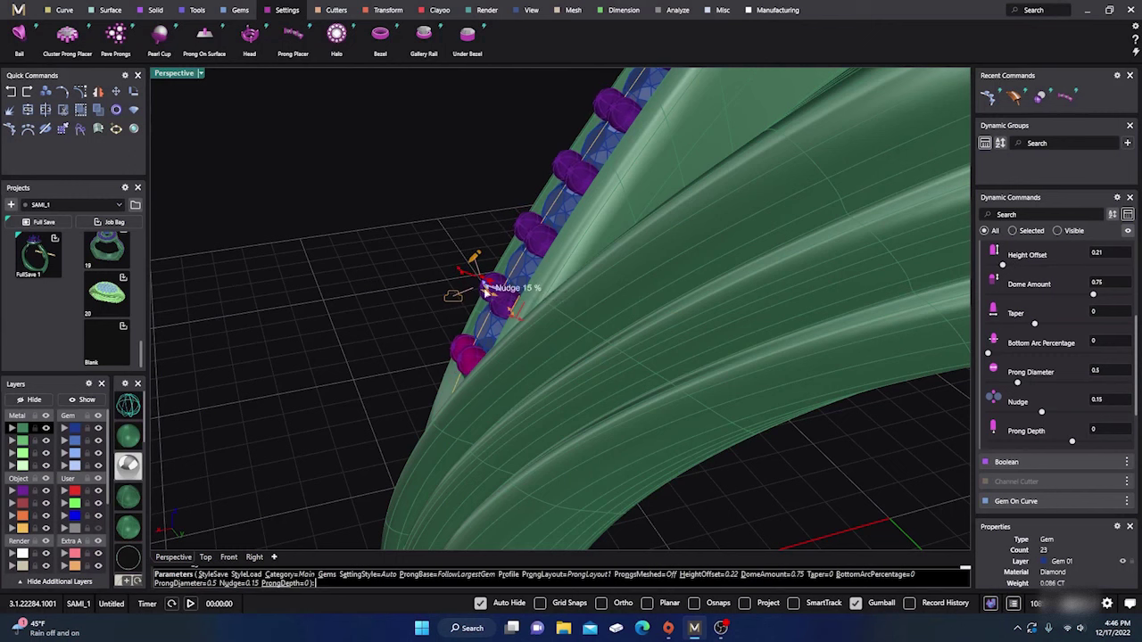
# - Examine how the prong pairs cover the small gems and fit inside the channel near the row's end
pyautogui.scroll(-8, 485, 291)
pyautogui.moveTo(445, 360); pyautogui.dragTo(586, 322, button='right')
pyautogui.scroll(6, 551, 307)
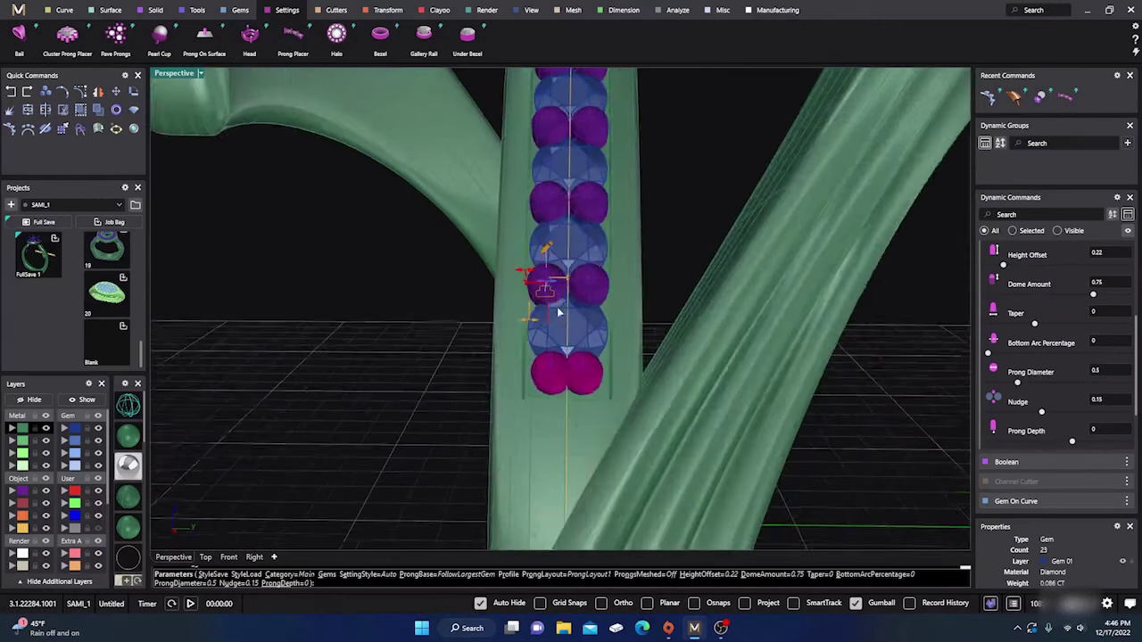
pyautogui.scroll(3, 555, 345)
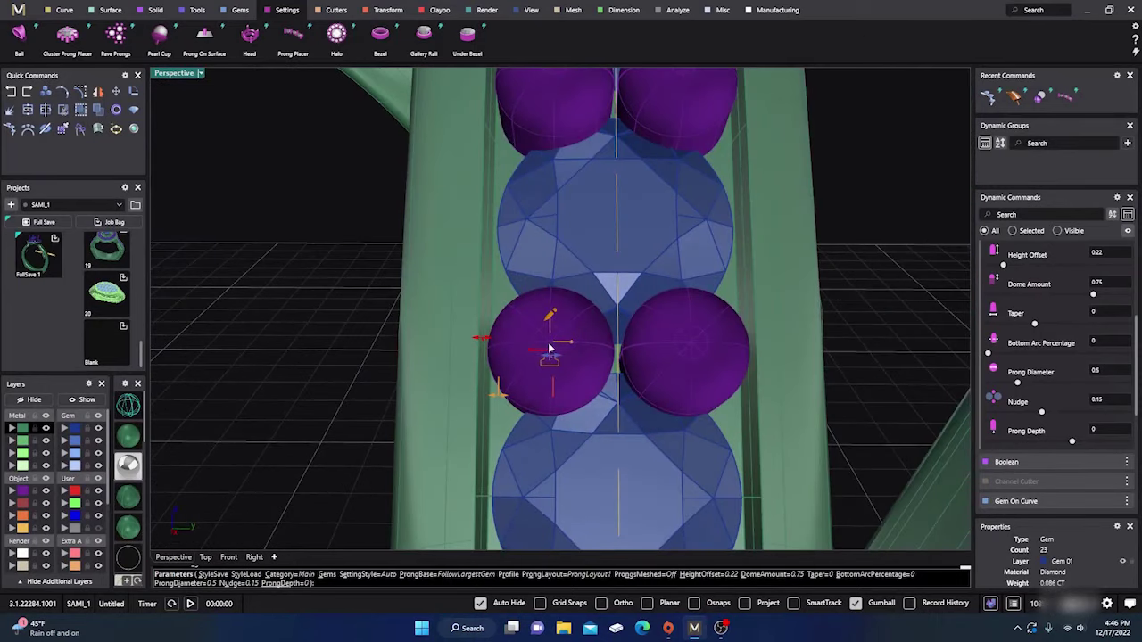
pyautogui.scroll(-5, 564, 337)
pyautogui.scroll(5, 561, 331)
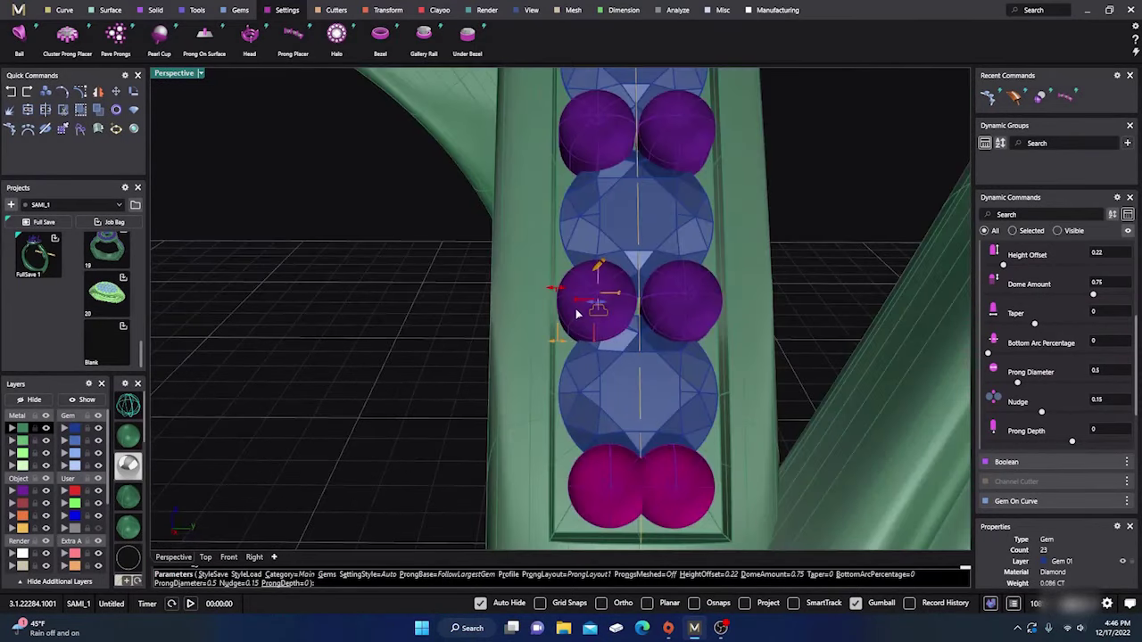
pyautogui.scroll(-5, 555, 291)
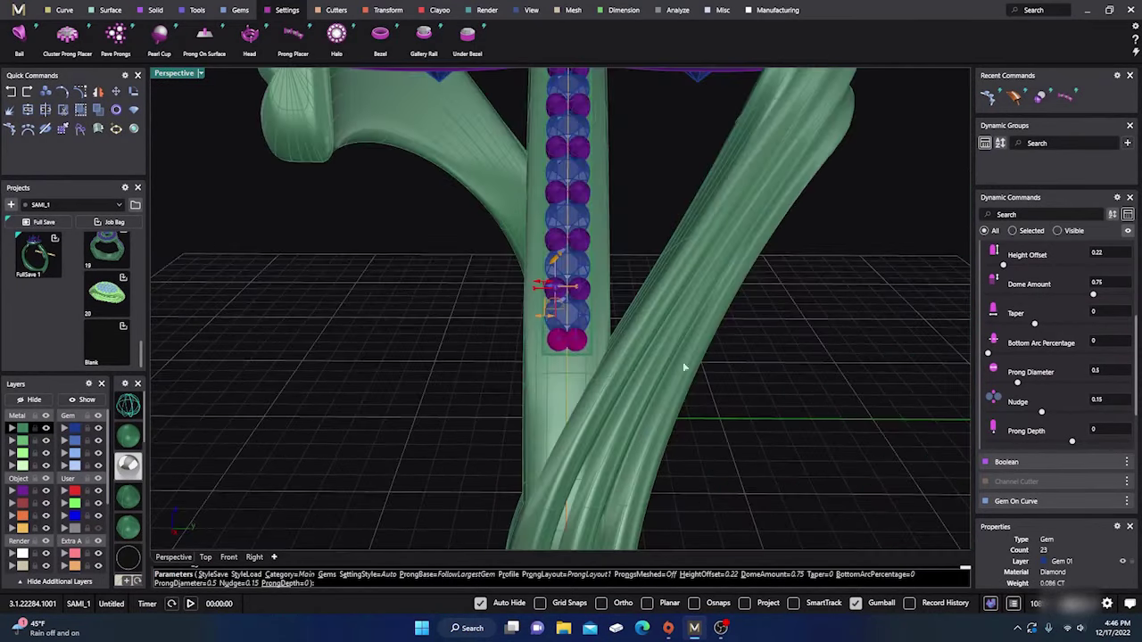
# - Compare the Prong Placer's main settings with its end-prong settings, including diameter and nudge
pyautogui.scroll(3, 1062, 348)
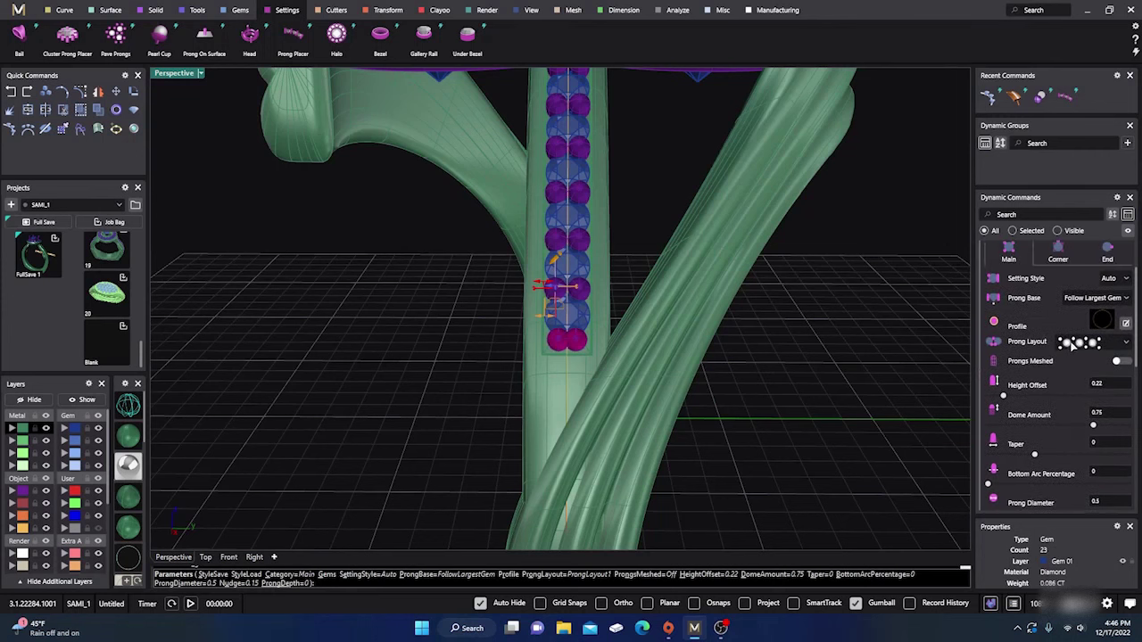
pyautogui.click(1105, 256)
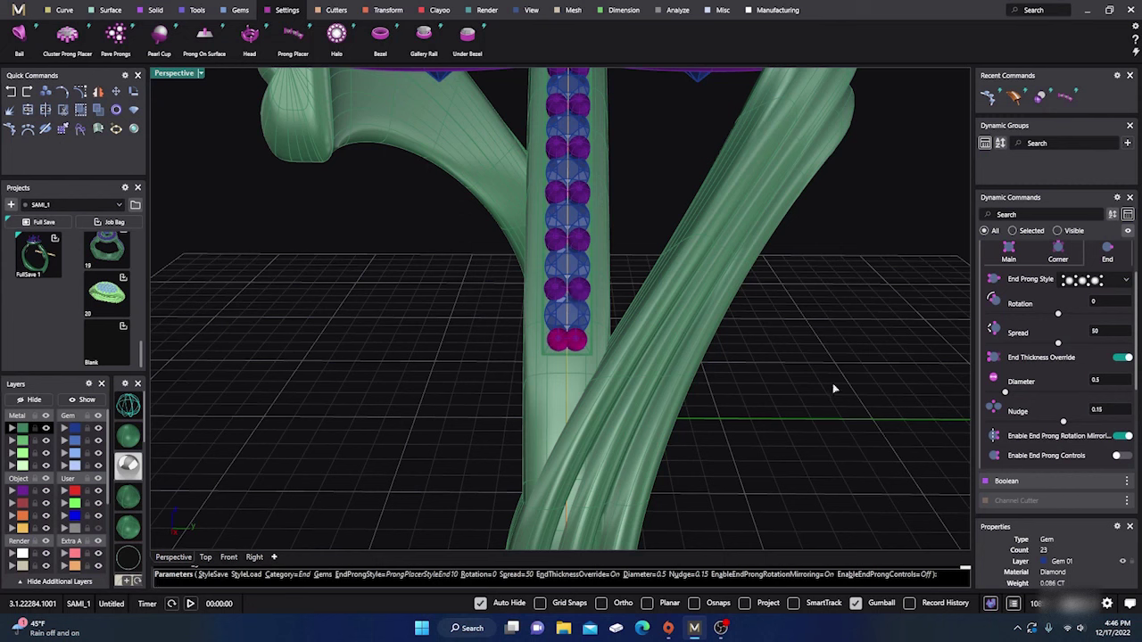
pyautogui.scroll(1, 1036, 343)
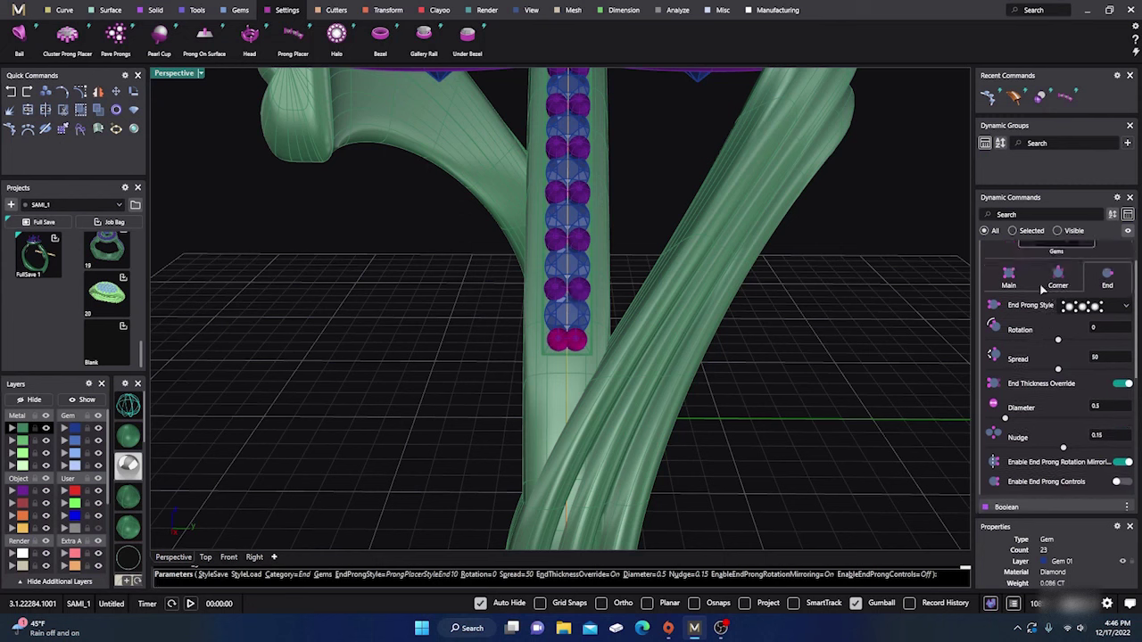
pyautogui.click(1009, 280)
pyautogui.scroll(-1, 1030, 375)
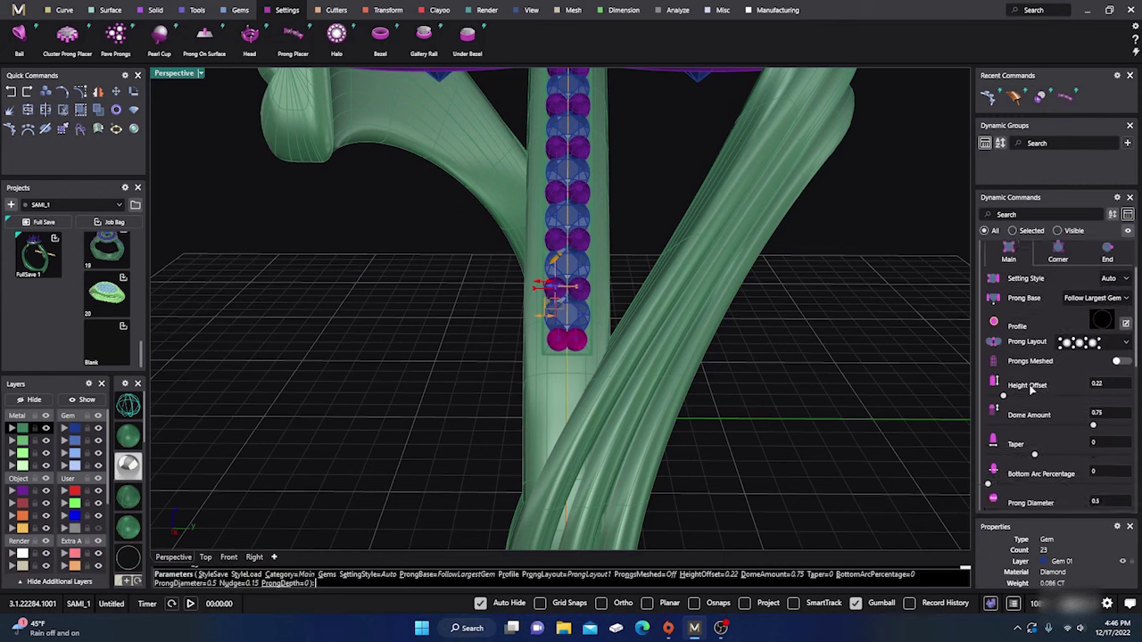
pyautogui.scroll(-2, 1022, 462)
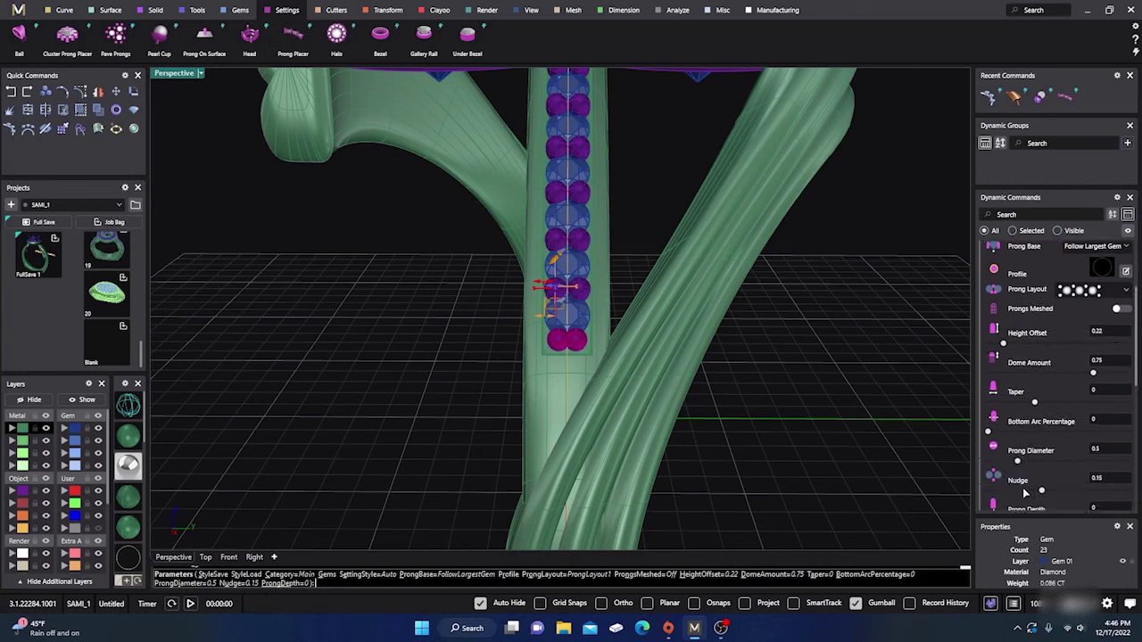
pyautogui.scroll(4, 1057, 370)
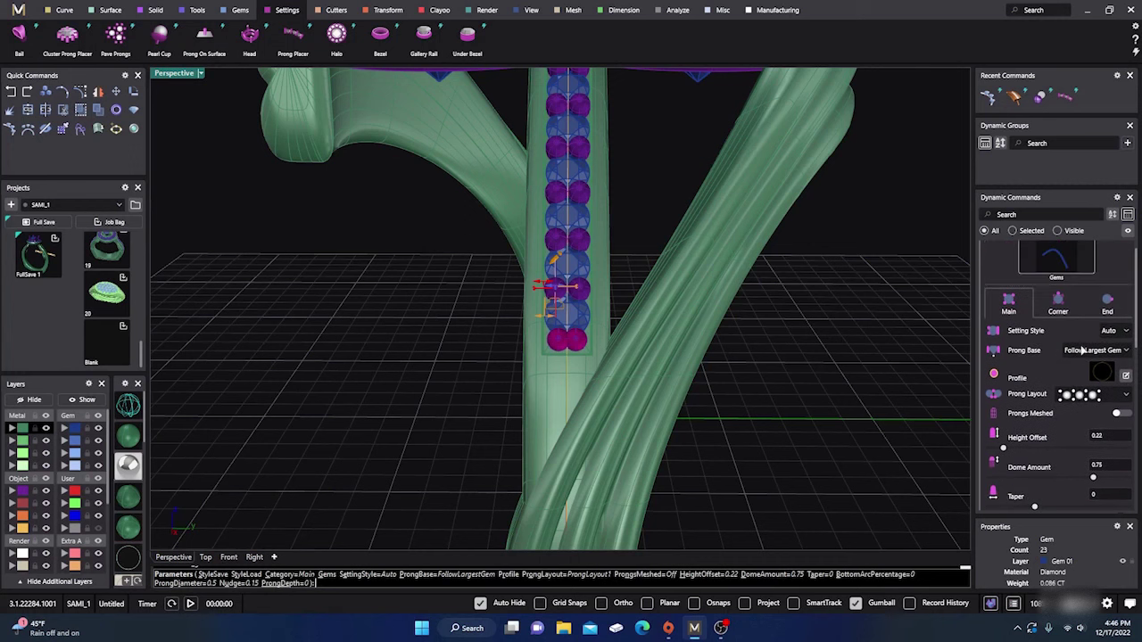
pyautogui.click(1108, 303)
pyautogui.scroll(-6, 1017, 316)
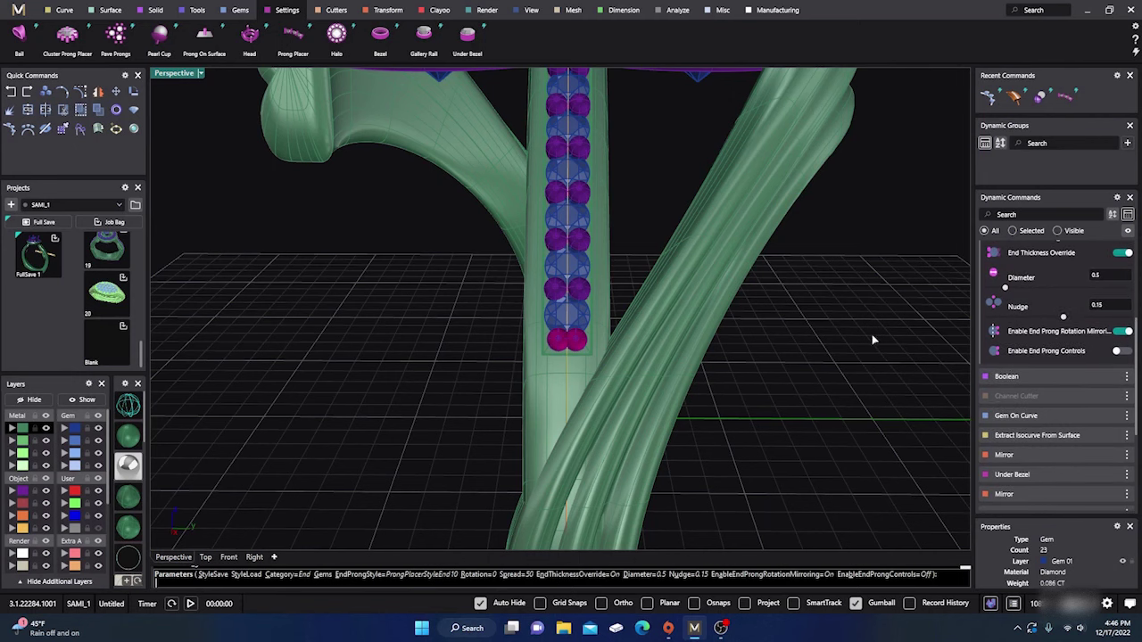
pyautogui.scroll(5, 1031, 328)
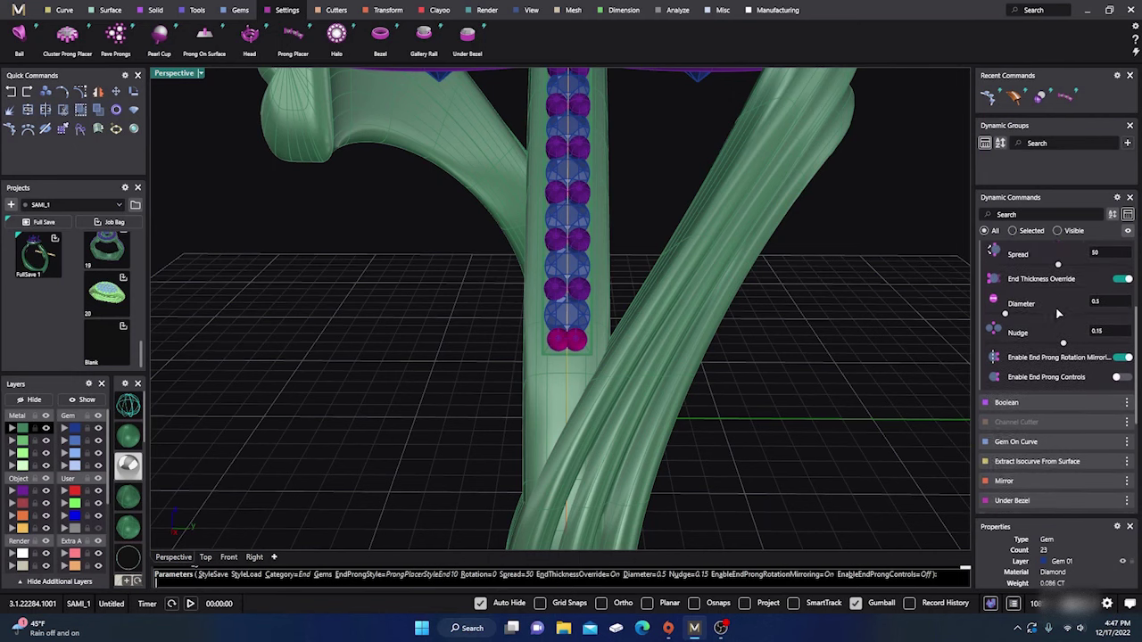
pyautogui.scroll(-3, 1014, 356)
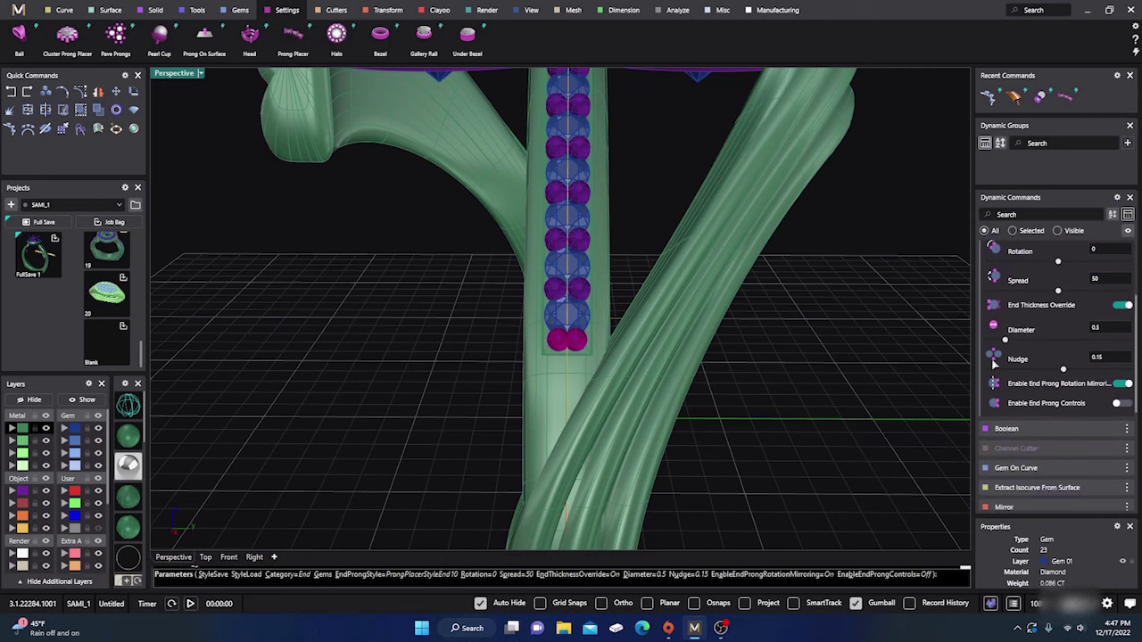
pyautogui.scroll(5, 535, 337)
pyautogui.scroll(-3, 556, 343)
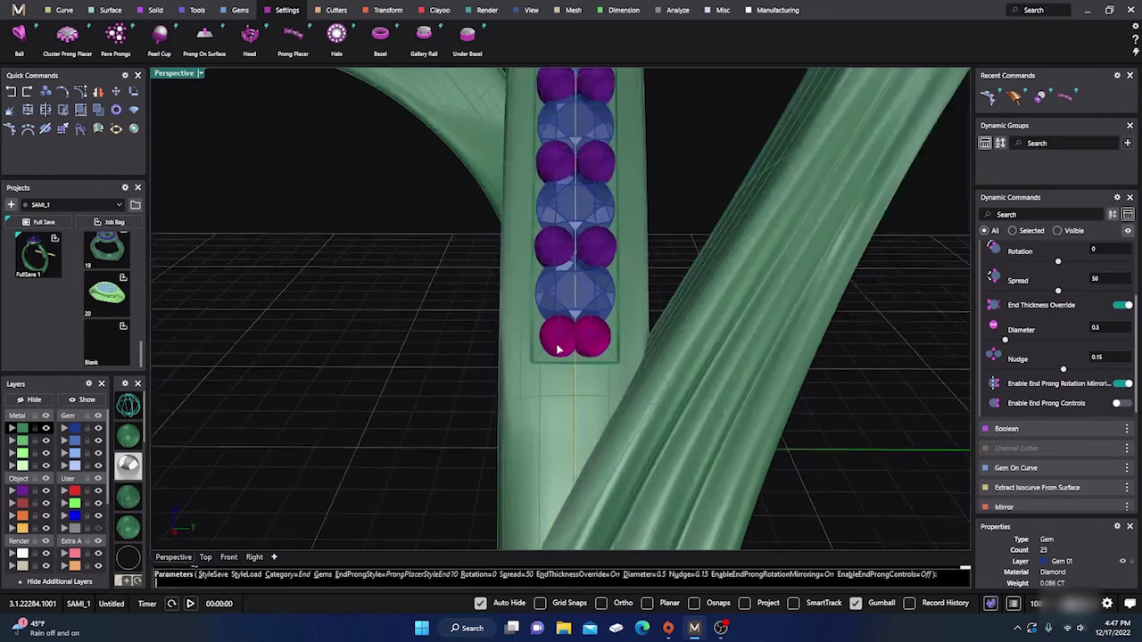
pyautogui.scroll(5, 1030, 355)
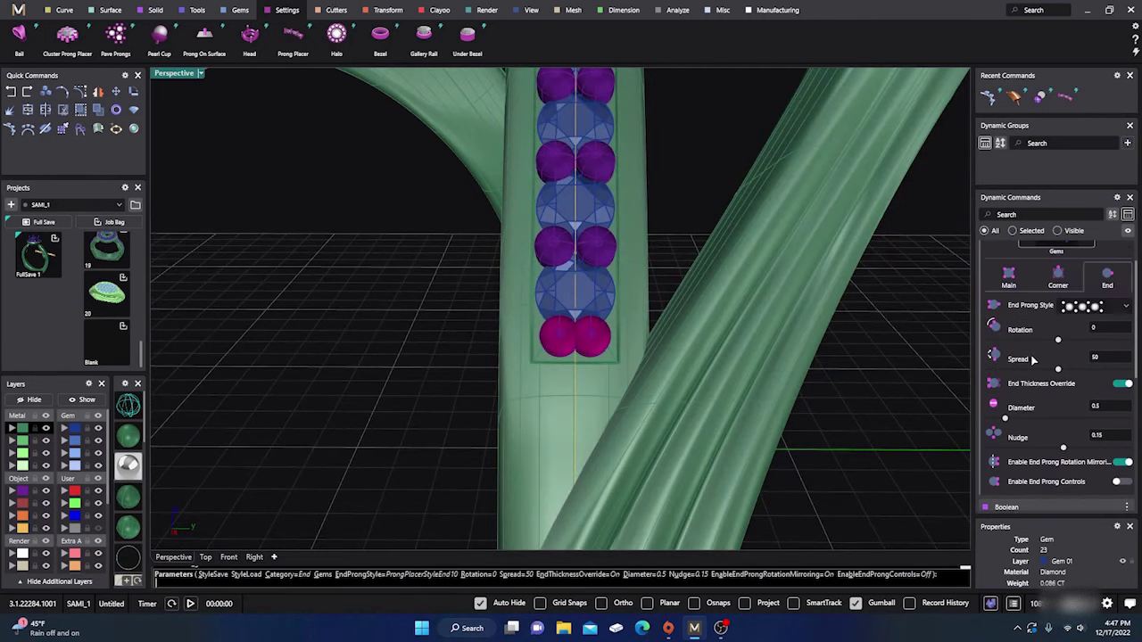
pyautogui.click(1009, 323)
pyautogui.scroll(-5, 1021, 374)
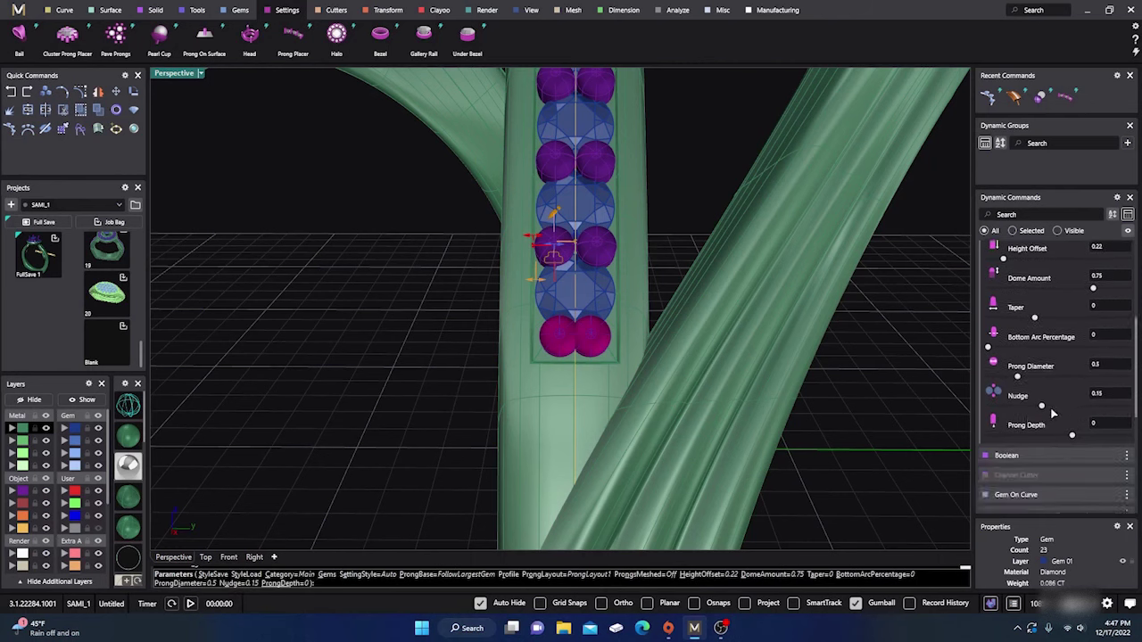
pyautogui.scroll(5, 1040, 402)
# - Set the end prongs' nudge to 0.08 to spread the last pair apart, and finish the Prong Placer
pyautogui.click(1107, 325)
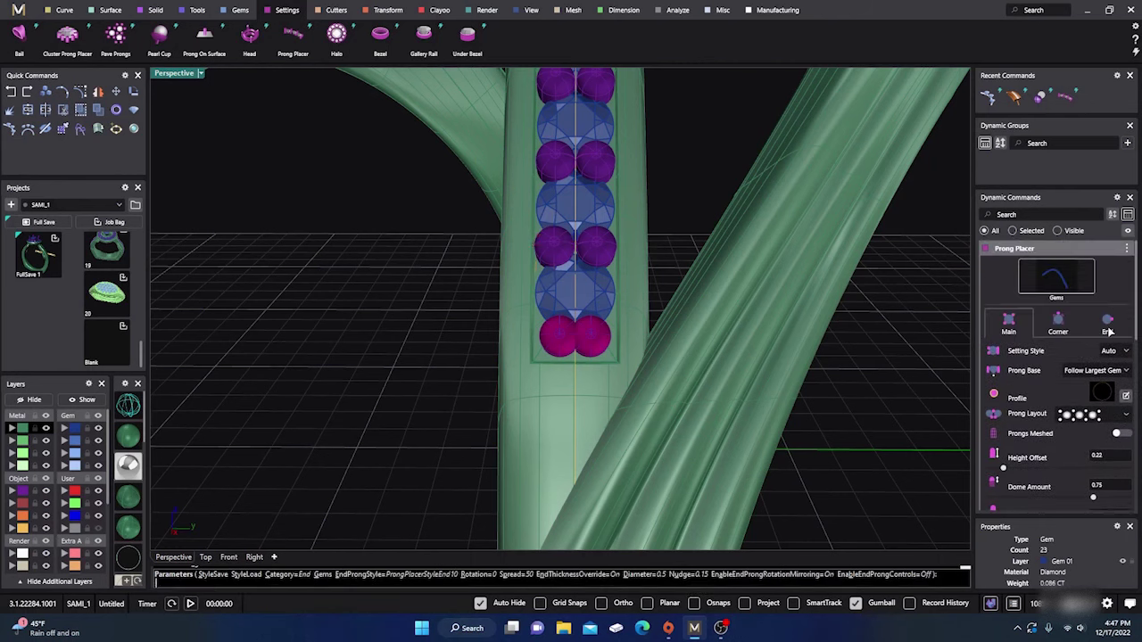
pyautogui.scroll(-2, 1024, 354)
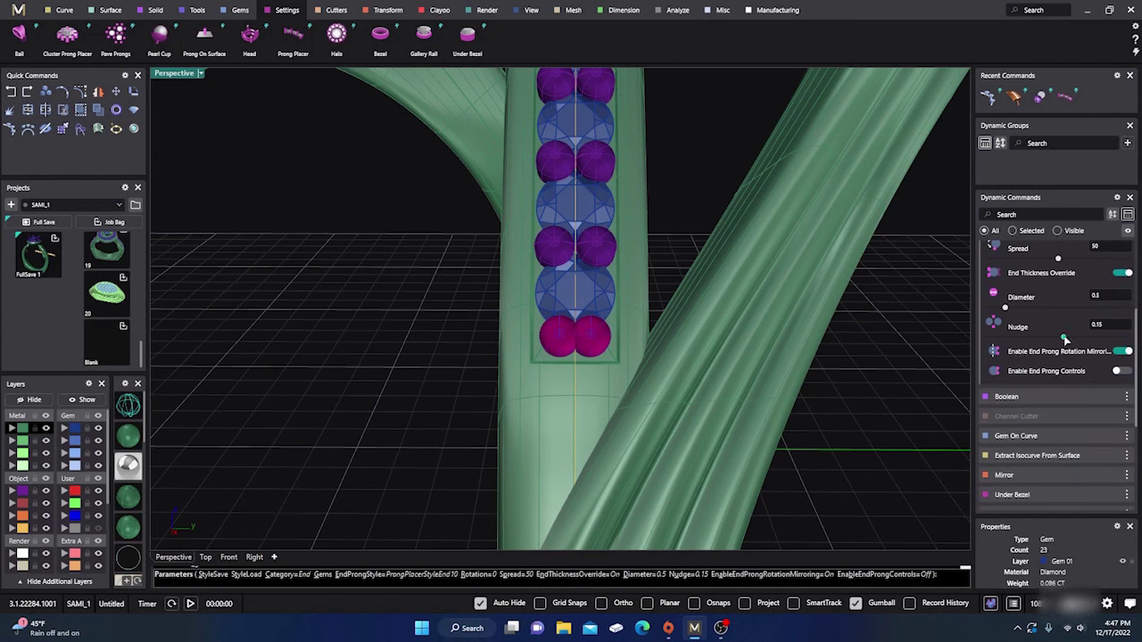
pyautogui.moveTo(1063, 334); pyautogui.dragTo(1062, 337)
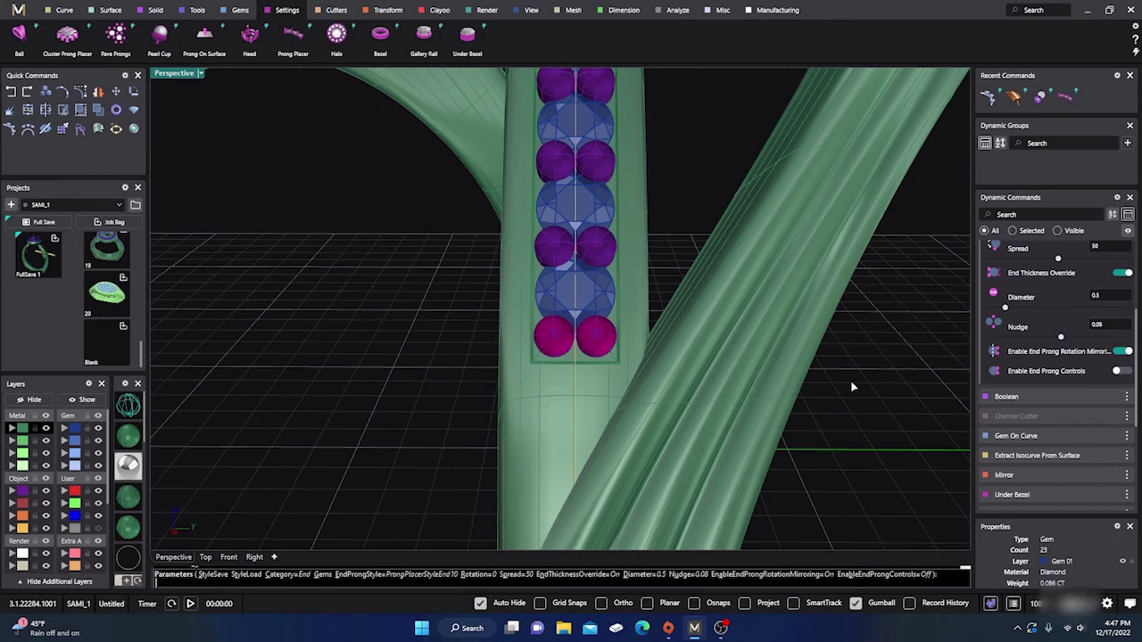
pyautogui.scroll(-8, 589, 411)
pyautogui.moveTo(578, 412); pyautogui.dragTo(517, 419, button='right')
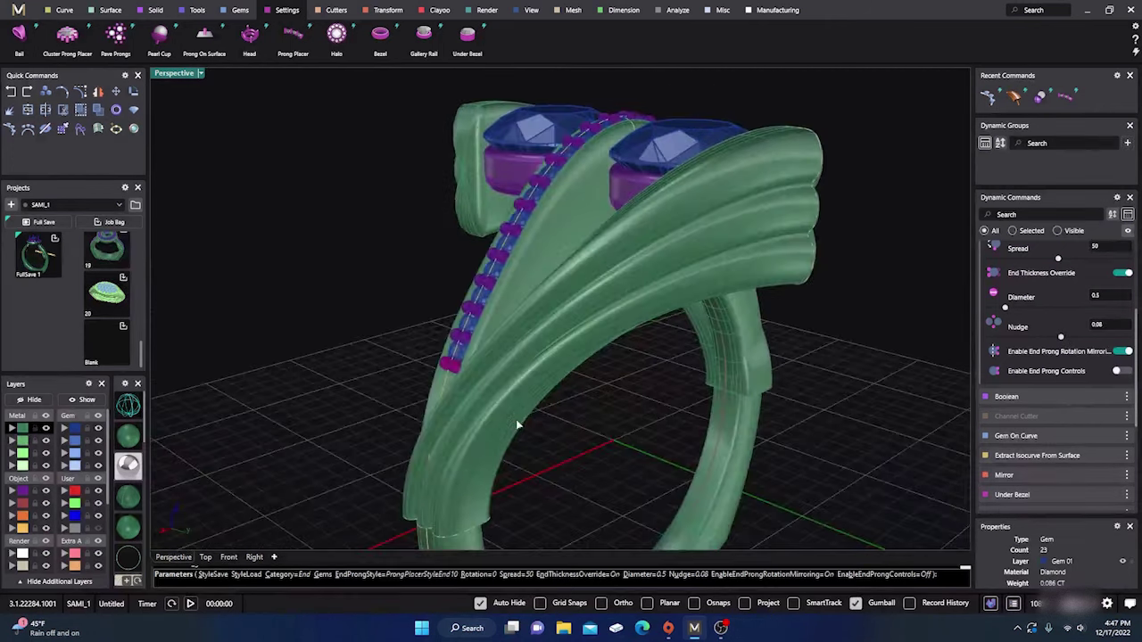
pyautogui.rightClick(517, 419)
pyautogui.press('Return')
pyautogui.scroll(-3, 487, 402)
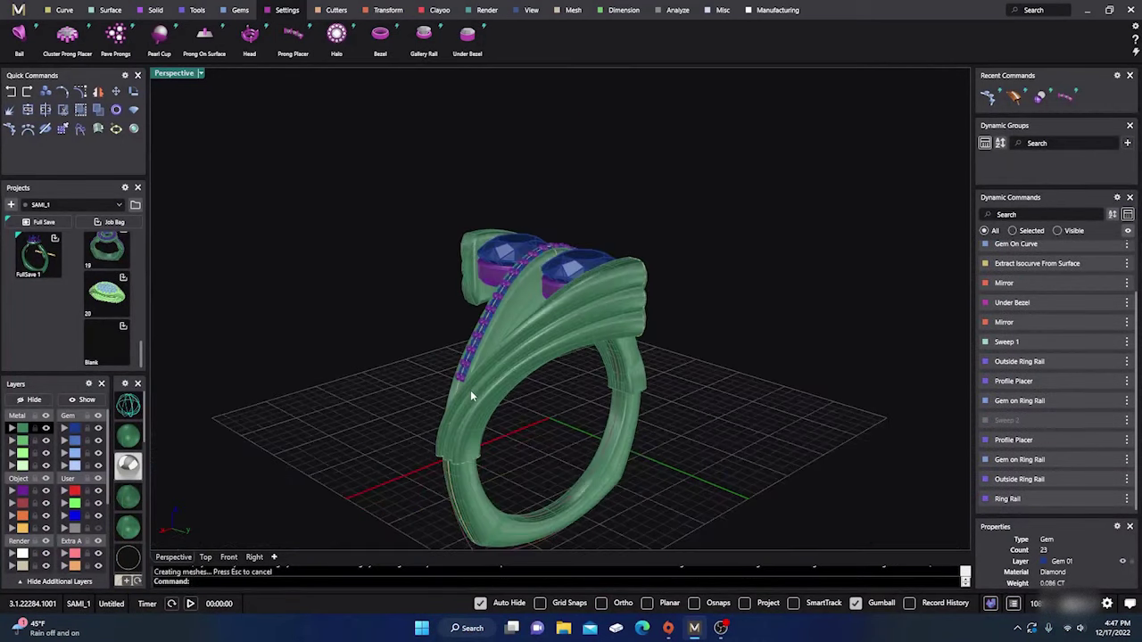
# - Review the whole ring in rendered display and return the viewport to shaded display
pyautogui.moveTo(470, 390); pyautogui.dragTo(542, 432, button='right')
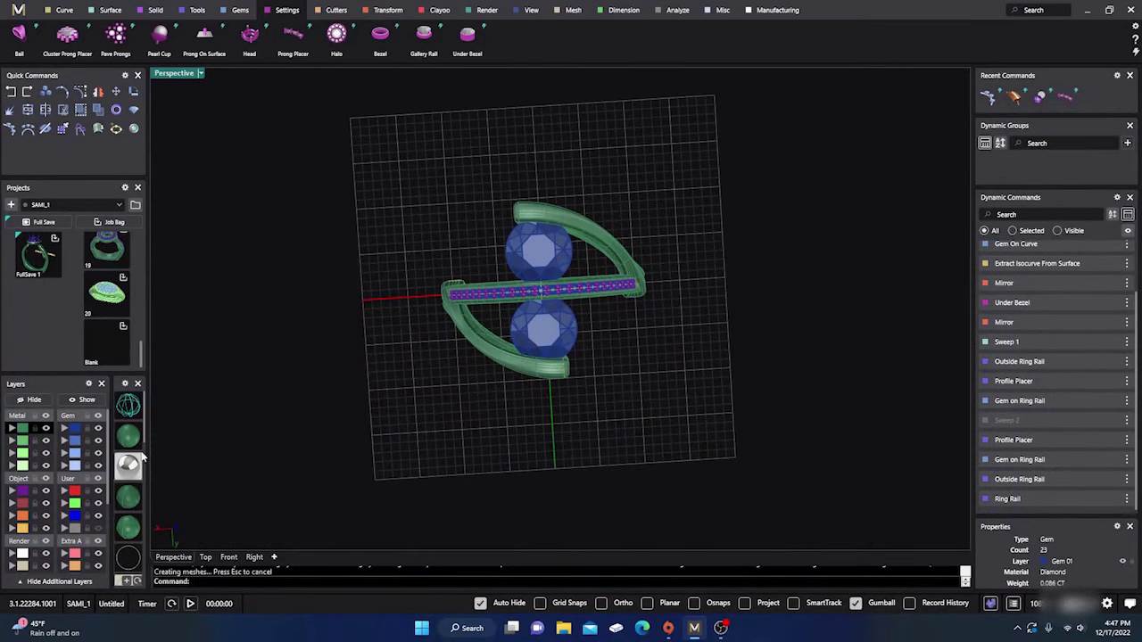
pyautogui.click(128, 465)
pyautogui.scroll(5, 539, 339)
pyautogui.moveTo(701, 423)
pyautogui.mouseDown(button='right')
pyautogui.moveTo(594, 353)
pyautogui.moveTo(553, 257)
pyautogui.moveTo(591, 325)
pyautogui.moveTo(584, 388)
pyautogui.moveTo(561, 342)
pyautogui.moveTo(586, 258)
pyautogui.moveTo(586, 316)
pyautogui.mouseUp(button='right')
pyautogui.click(126, 439)
pyautogui.scroll(-5, 542, 289)
pyautogui.scroll(-7, 585, 262)
# - Examine the junction between the side bands and the lower shank in shaded and wireframe display, then restore shaded display
pyautogui.scroll(15, 553, 327)
pyautogui.moveTo(516, 335)
pyautogui.mouseDown(button='right')
pyautogui.moveTo(548, 362)
pyautogui.moveTo(594, 375)
pyautogui.moveTo(550, 390)
pyautogui.moveTo(453, 371)
pyautogui.moveTo(434, 336)
pyautogui.moveTo(441, 344)
pyautogui.mouseUp(button='right')
pyautogui.scroll(7, 432, 335)
pyautogui.scroll(-6, 432, 341)
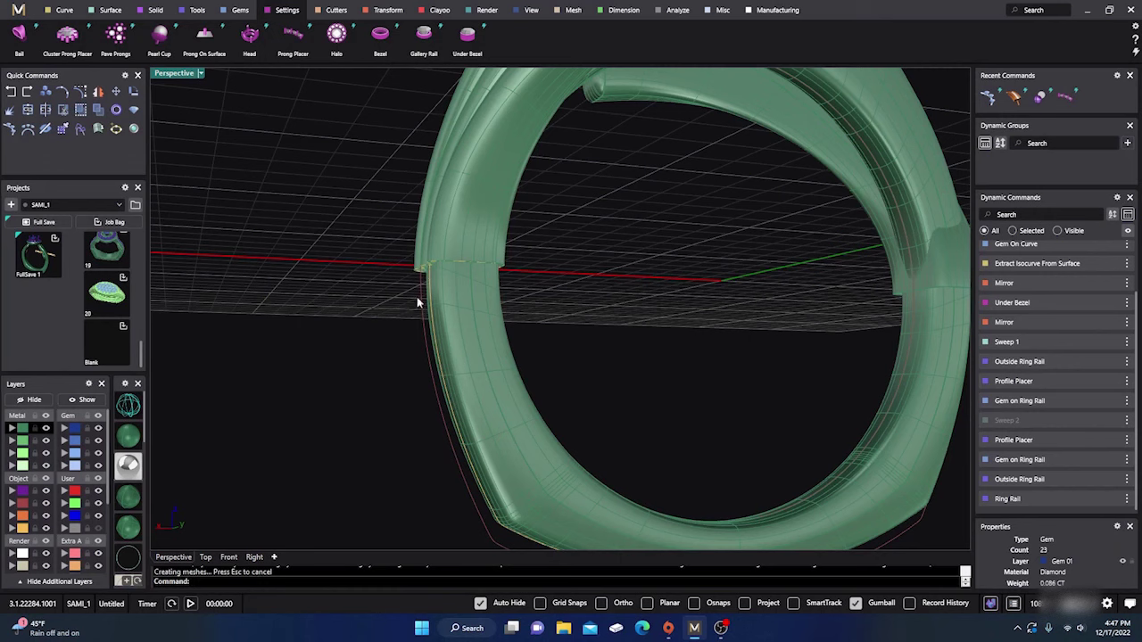
pyautogui.moveTo(398, 401)
pyautogui.mouseDown(button='right')
pyautogui.moveTo(372, 380)
pyautogui.moveTo(429, 281)
pyautogui.mouseUp(button='right')
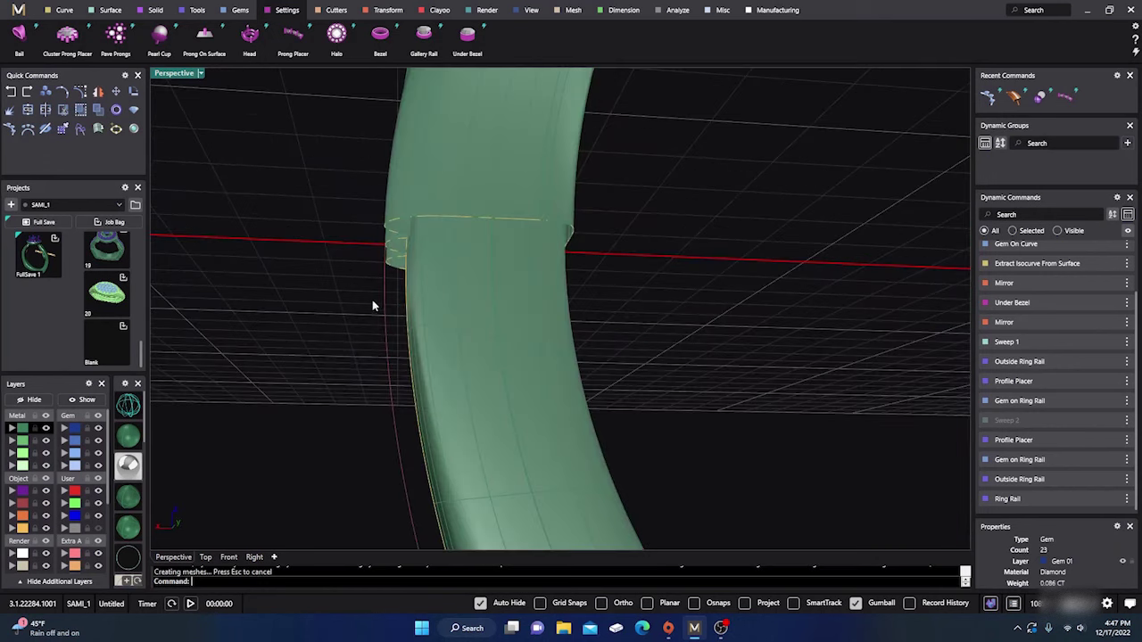
pyautogui.click(482, 330)
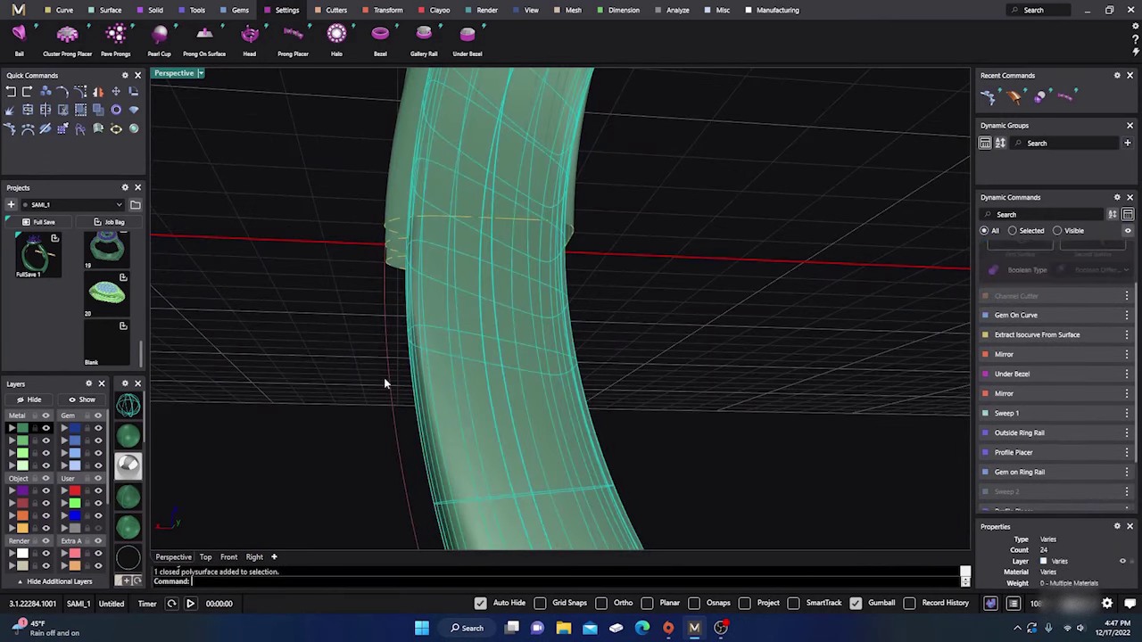
pyautogui.click(312, 361)
pyautogui.moveTo(322, 377); pyautogui.dragTo(161, 390, button='right')
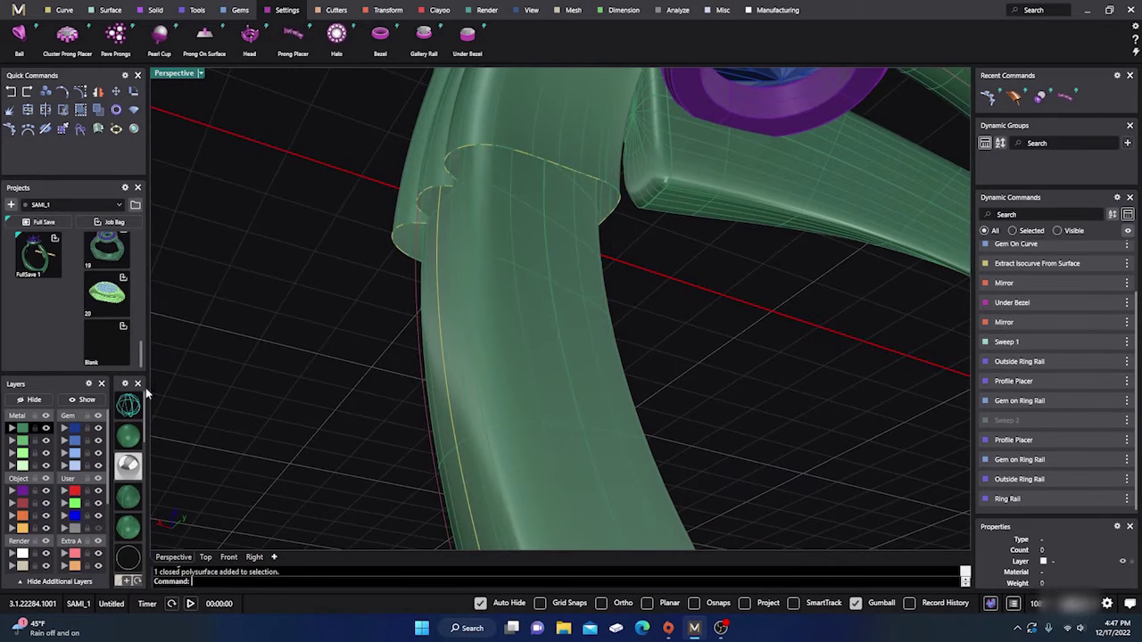
pyautogui.click(128, 409)
pyautogui.moveTo(572, 242); pyautogui.dragTo(498, 342, button='right')
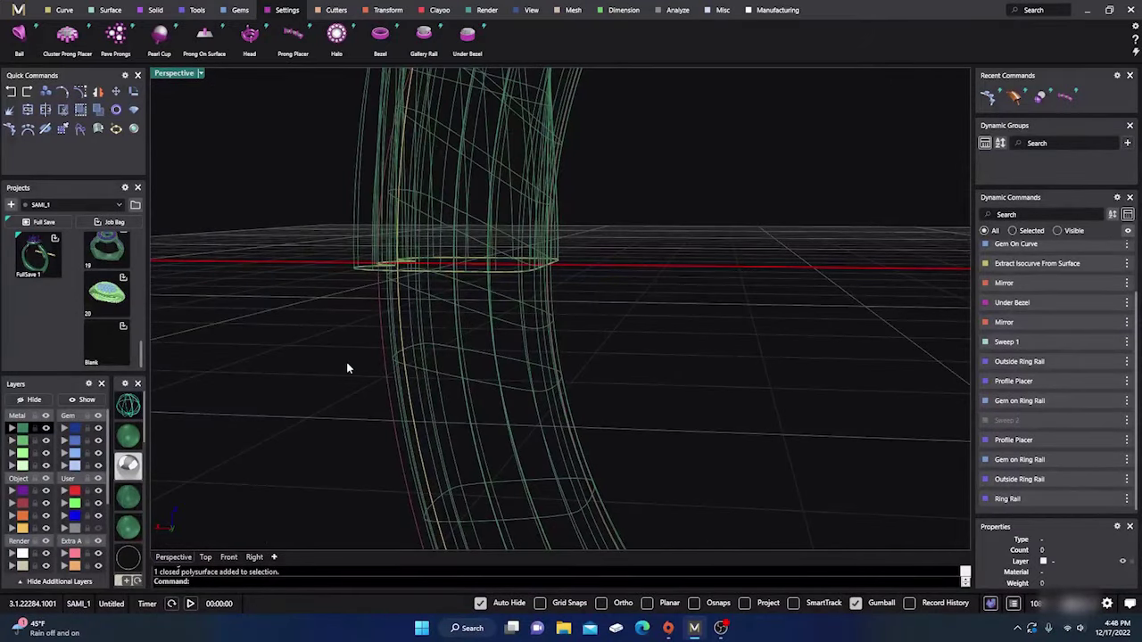
pyautogui.moveTo(348, 369)
pyautogui.mouseDown(button='right')
pyautogui.moveTo(535, 321)
pyautogui.moveTo(555, 376)
pyautogui.mouseUp(button='right')
pyautogui.click(128, 437)
pyautogui.scroll(-8, 476, 334)
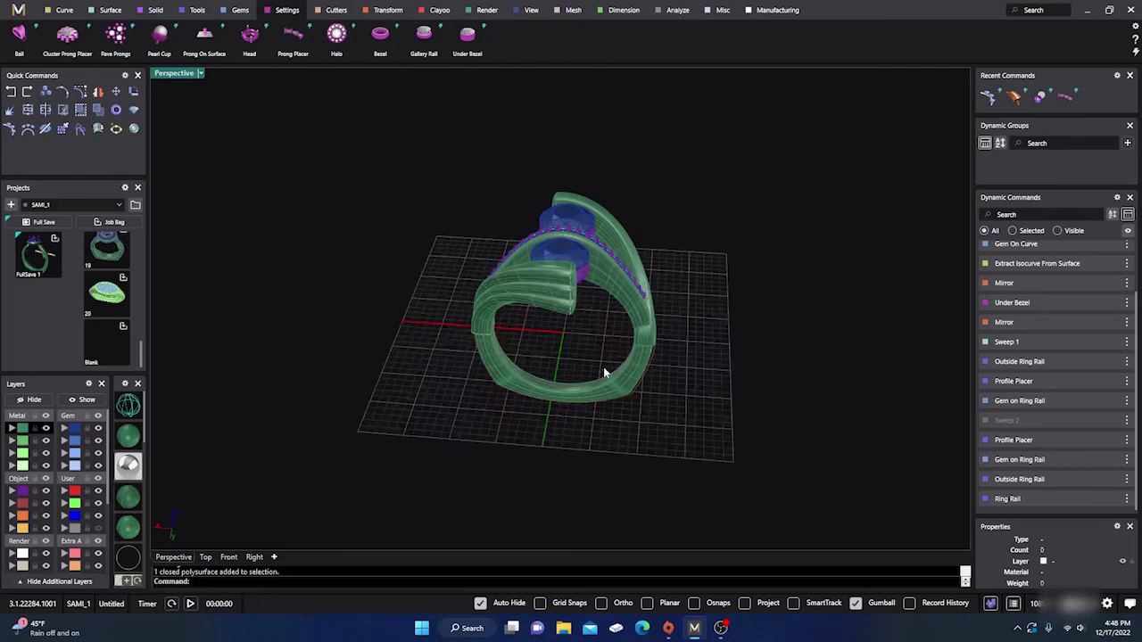
# - Draw a rectangular corner-to-corner plane across the whole ring in the top view on the Cutting layer
pyautogui.moveTo(546, 350); pyautogui.dragTo(549, 382, button='right')
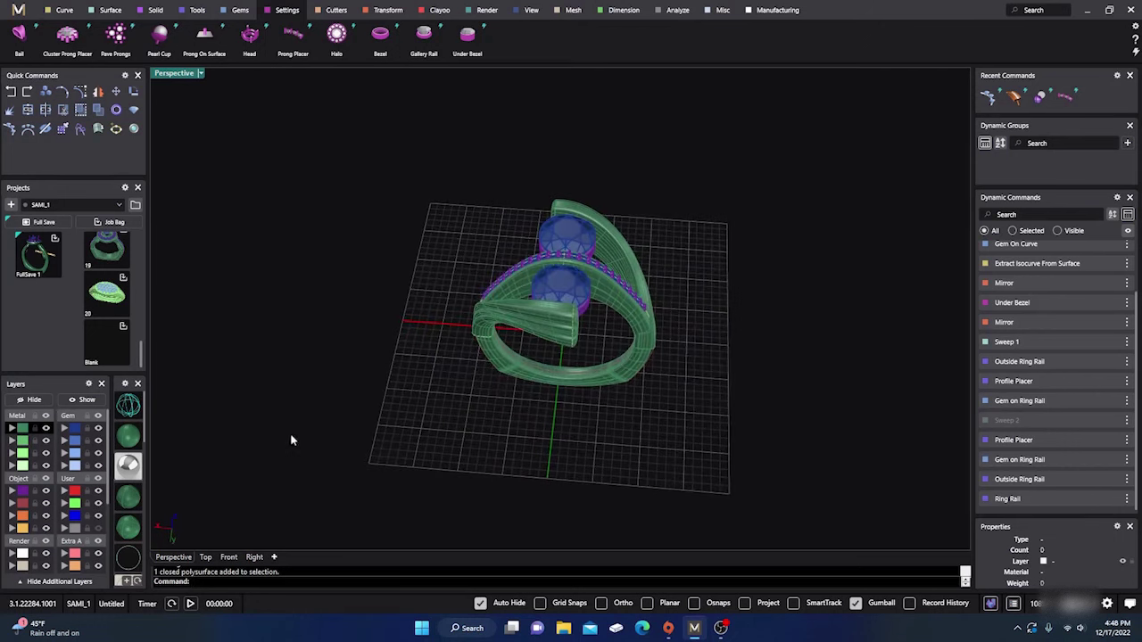
pyautogui.click(229, 557)
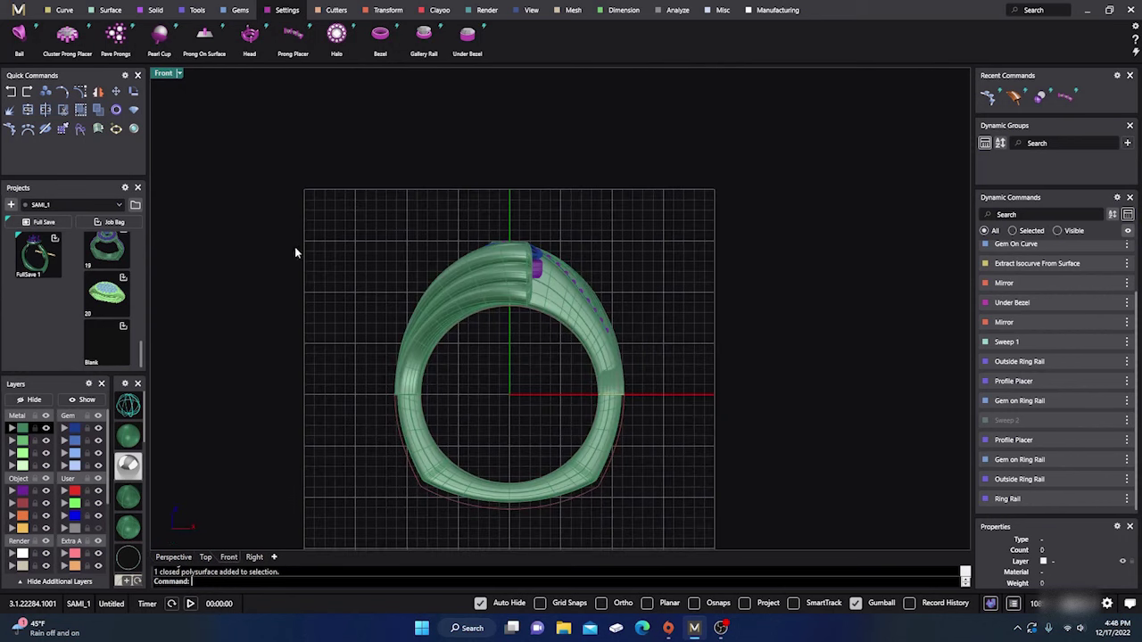
pyautogui.click(205, 556)
pyautogui.scroll(-3, 502, 192)
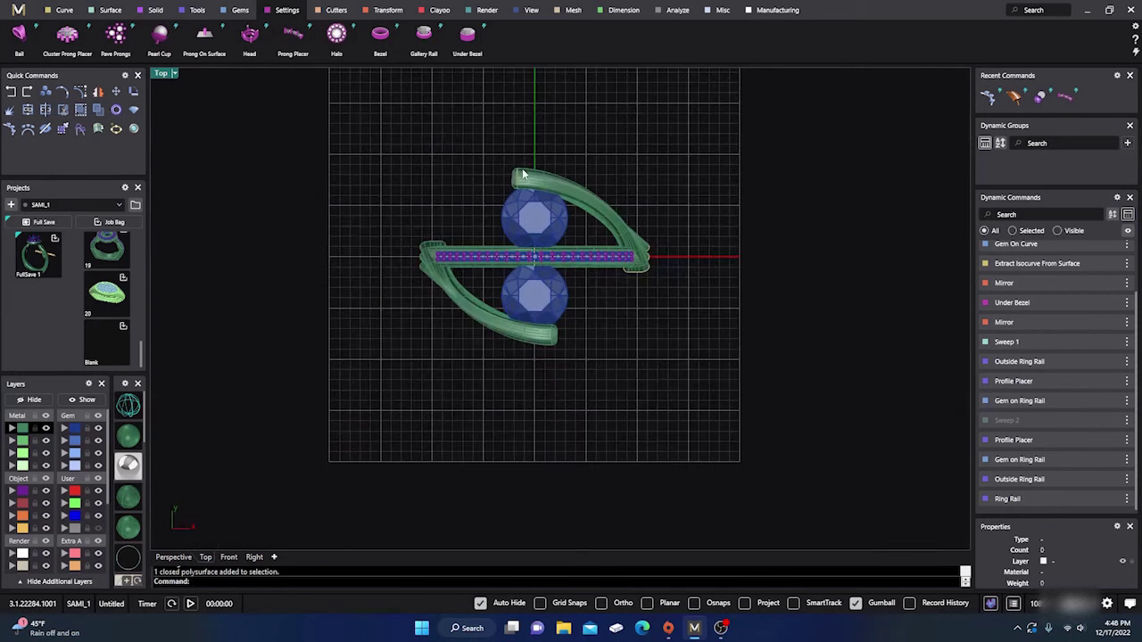
pyautogui.click(111, 13)
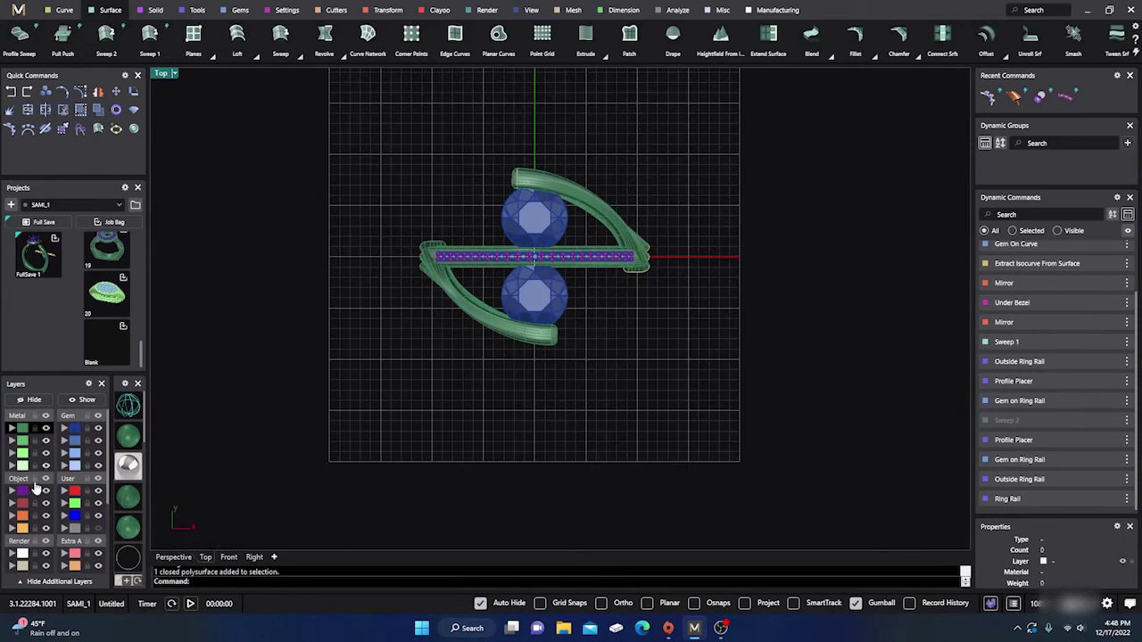
pyautogui.click(21, 518)
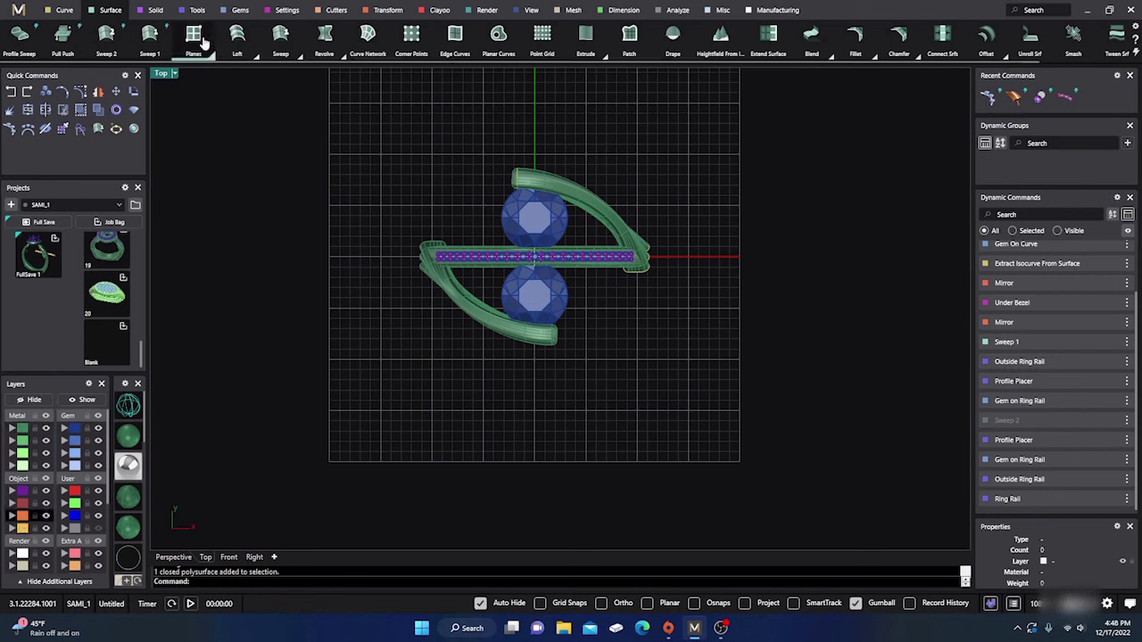
pyautogui.click(194, 40)
pyautogui.click(319, 115)
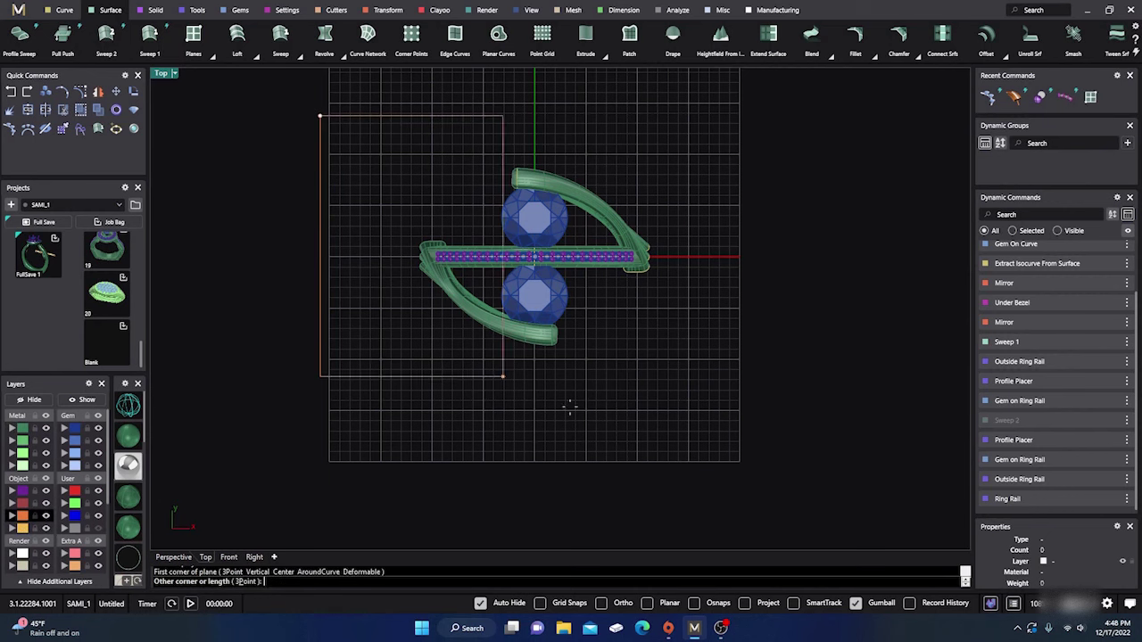
pyautogui.click(742, 387)
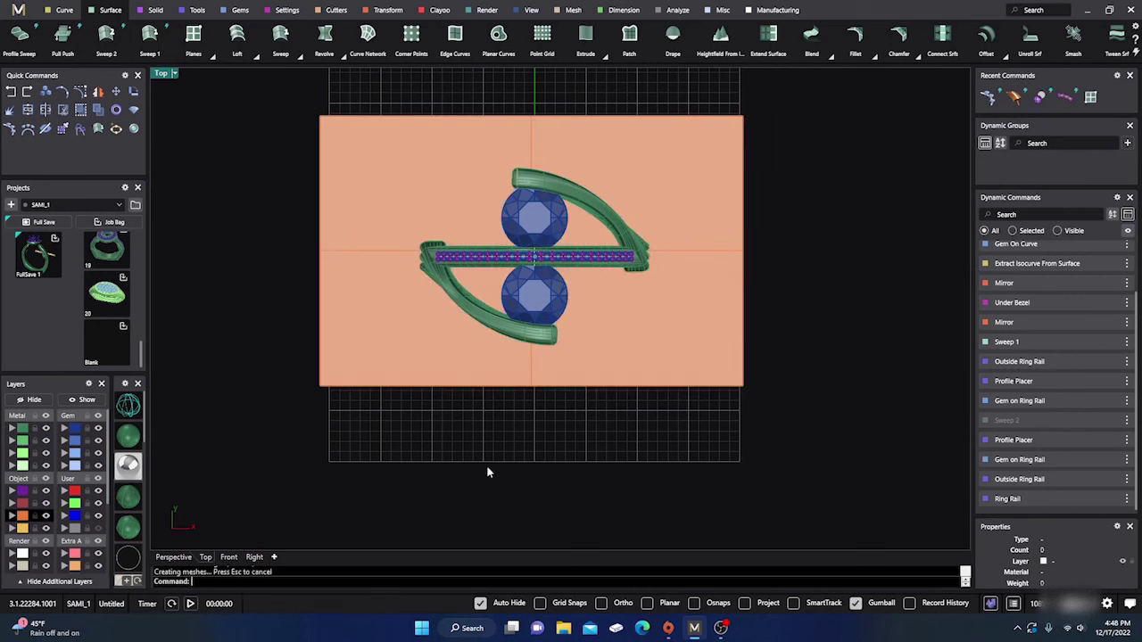
# - Split the central band with the horizontal plane, and delete the plane together with the band's lower shank half
pyautogui.click(177, 559)
pyautogui.moveTo(474, 472); pyautogui.dragTo(519, 400, button='right')
pyautogui.click(519, 400)
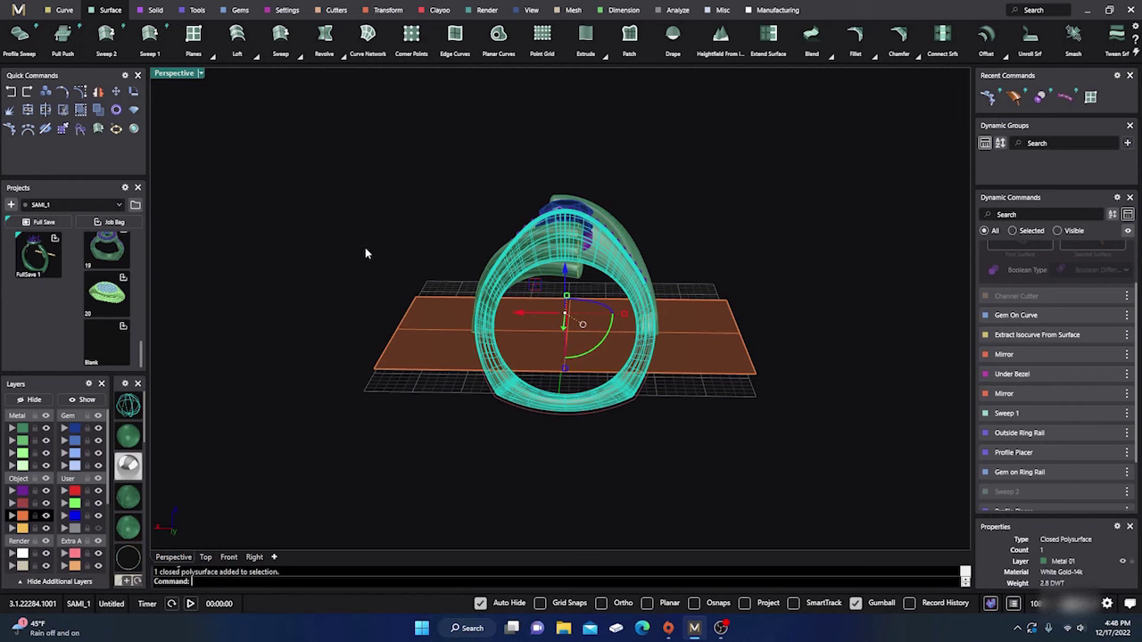
pyautogui.click(45, 110)
pyautogui.click(429, 337)
pyautogui.press('Return')
pyautogui.click(524, 403)
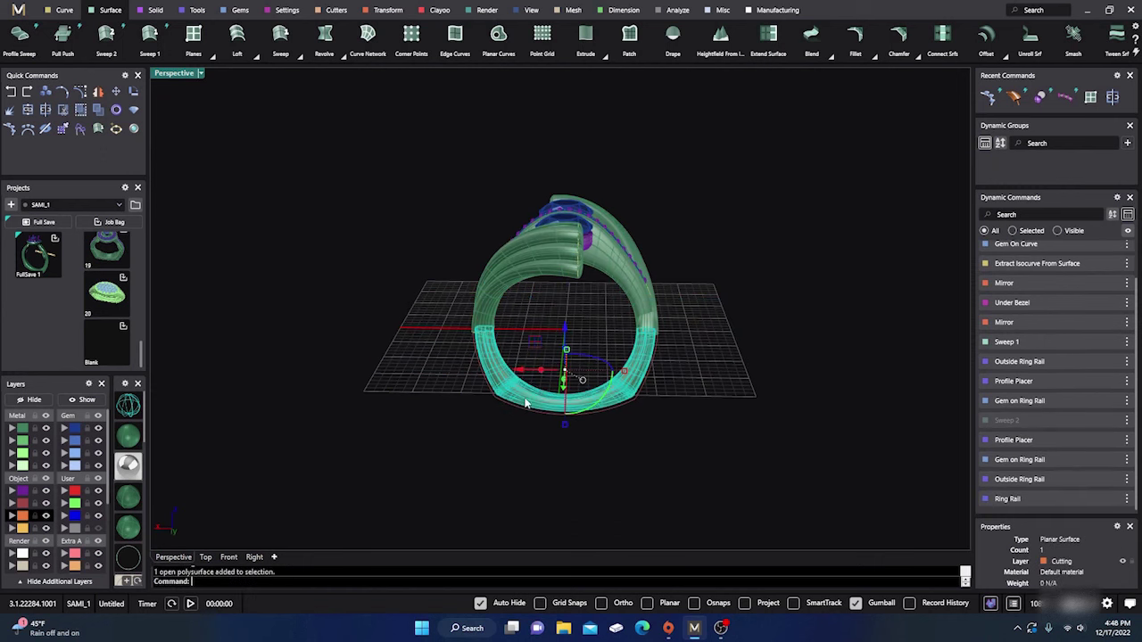
pyautogui.press('Delete')
# - Inspect the trimmed central band from several angles, briefly hiding the Metal 01 layer and showing it again
pyautogui.moveTo(479, 441); pyautogui.dragTo(518, 336, button='right')
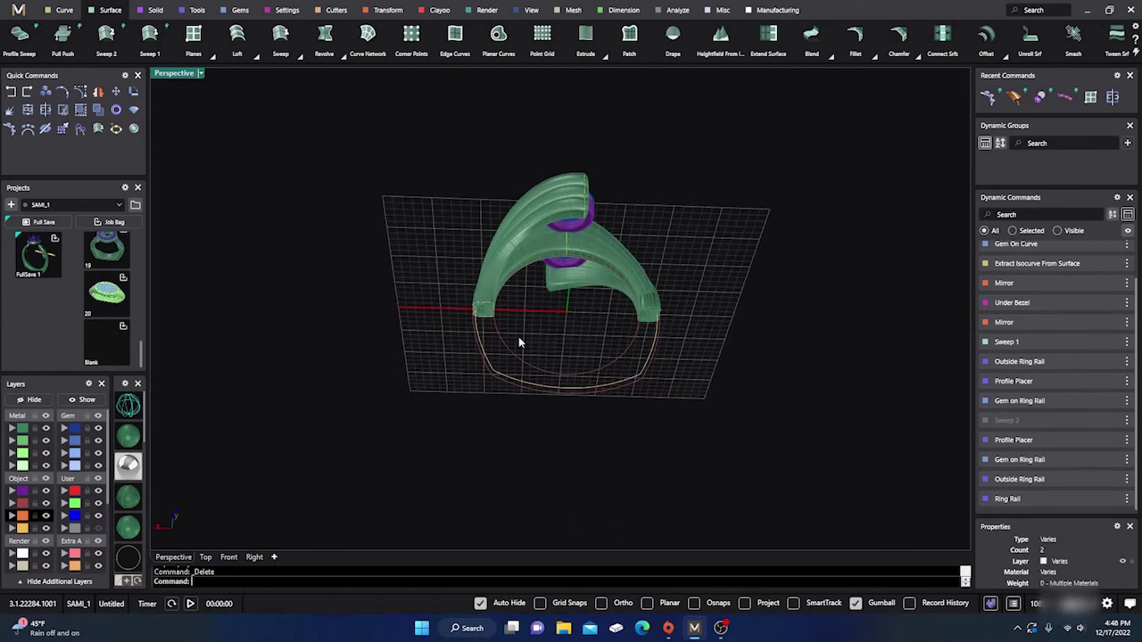
pyautogui.scroll(3, 518, 336)
pyautogui.scroll(2, 390, 269)
pyautogui.scroll(-6, 404, 326)
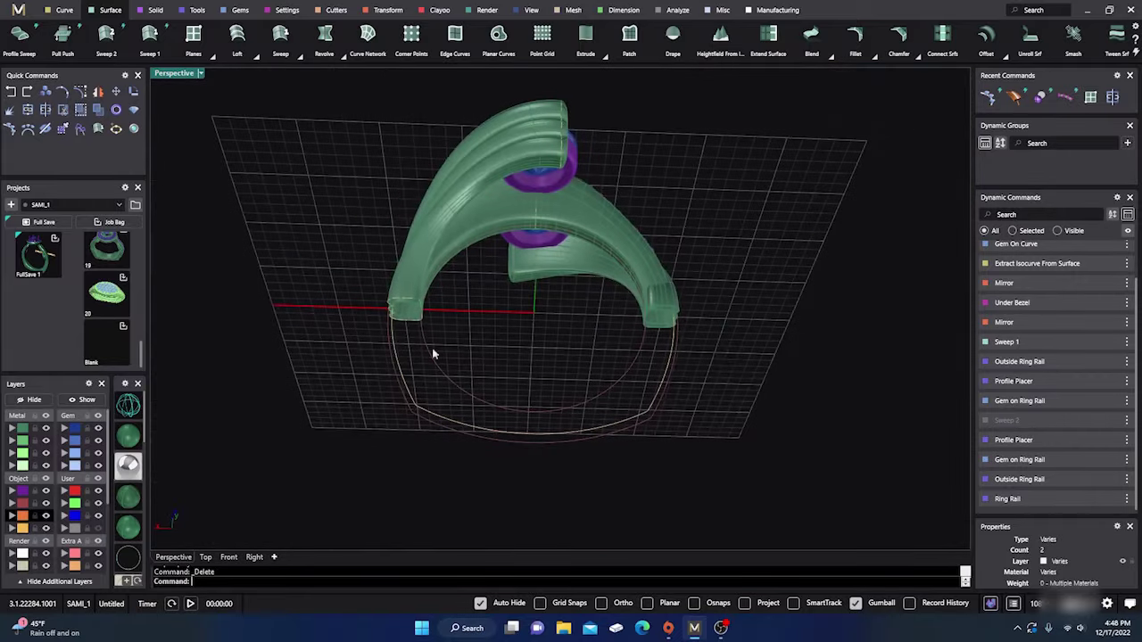
pyautogui.scroll(7, 665, 301)
pyautogui.scroll(-1, 590, 308)
pyautogui.scroll(-5, 590, 306)
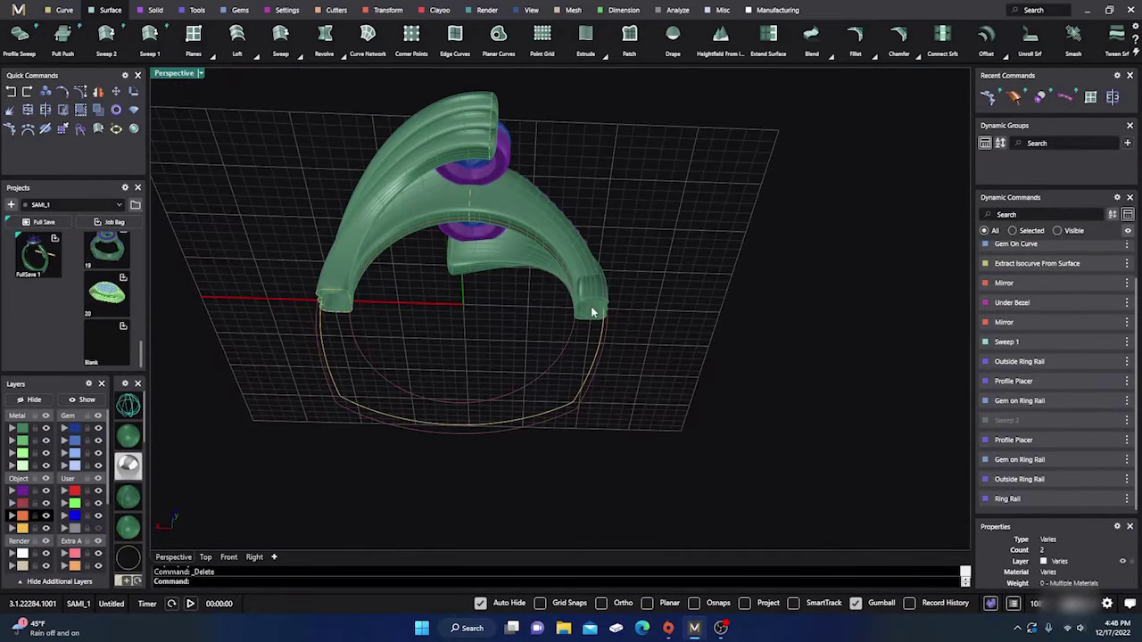
pyautogui.moveTo(588, 320); pyautogui.dragTo(536, 288, button='right')
pyautogui.click(540, 241)
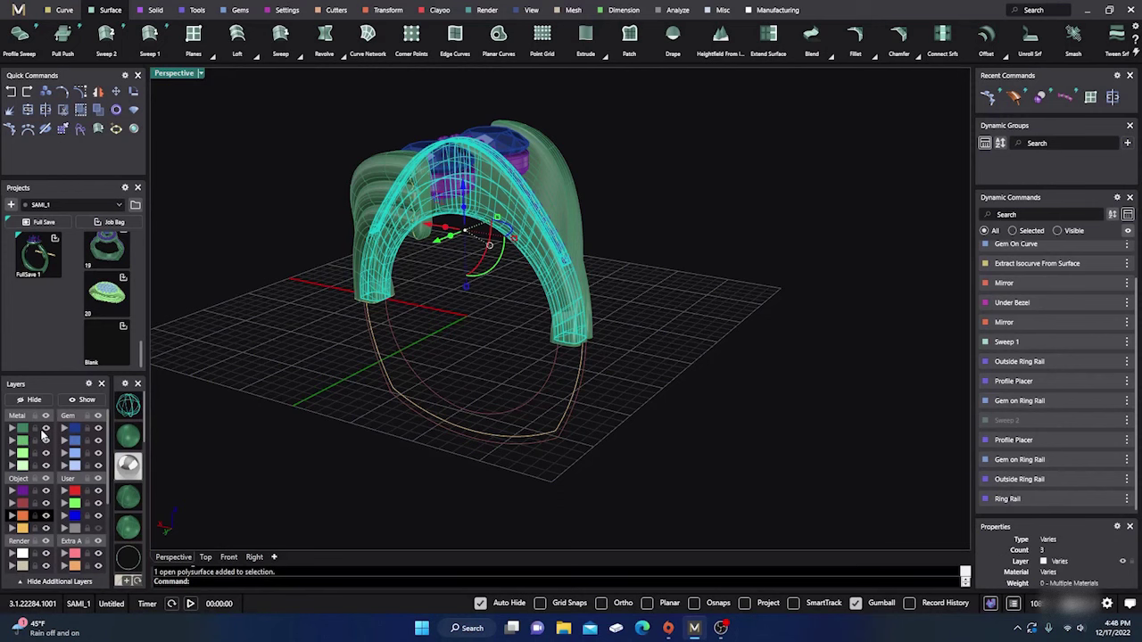
pyautogui.click(46, 428)
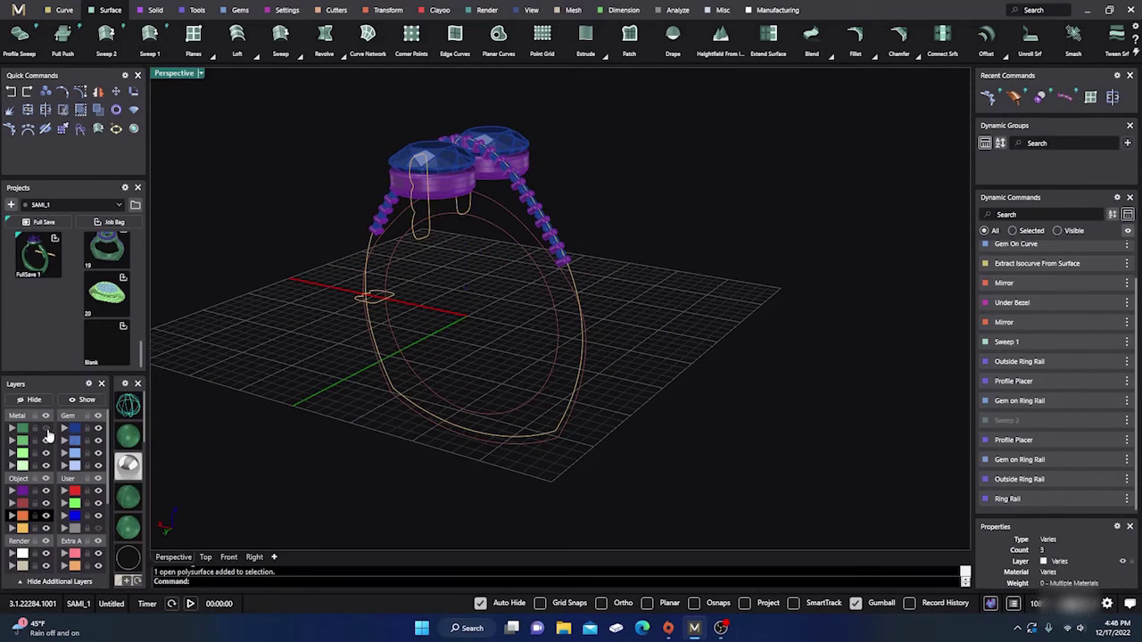
pyautogui.click(45, 429)
# - Examine the open cut ends of the central band beside the side bands
pyautogui.moveTo(301, 459); pyautogui.dragTo(553, 332, button='right')
pyautogui.scroll(6, 552, 332)
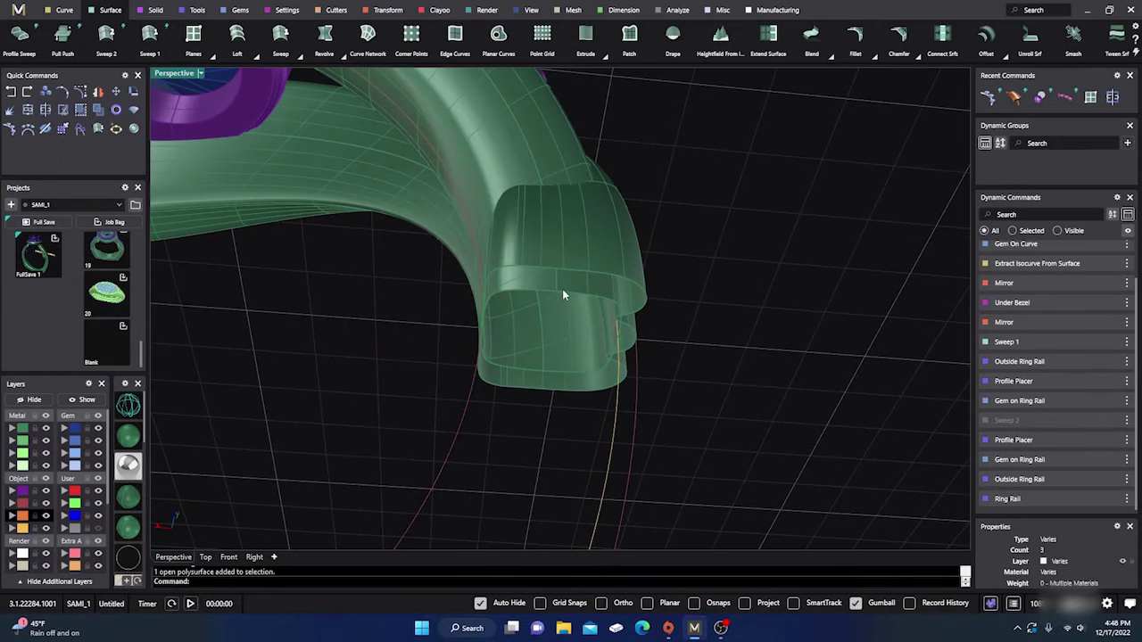
pyautogui.click(562, 289)
pyautogui.click(697, 266)
pyautogui.scroll(-7, 787, 338)
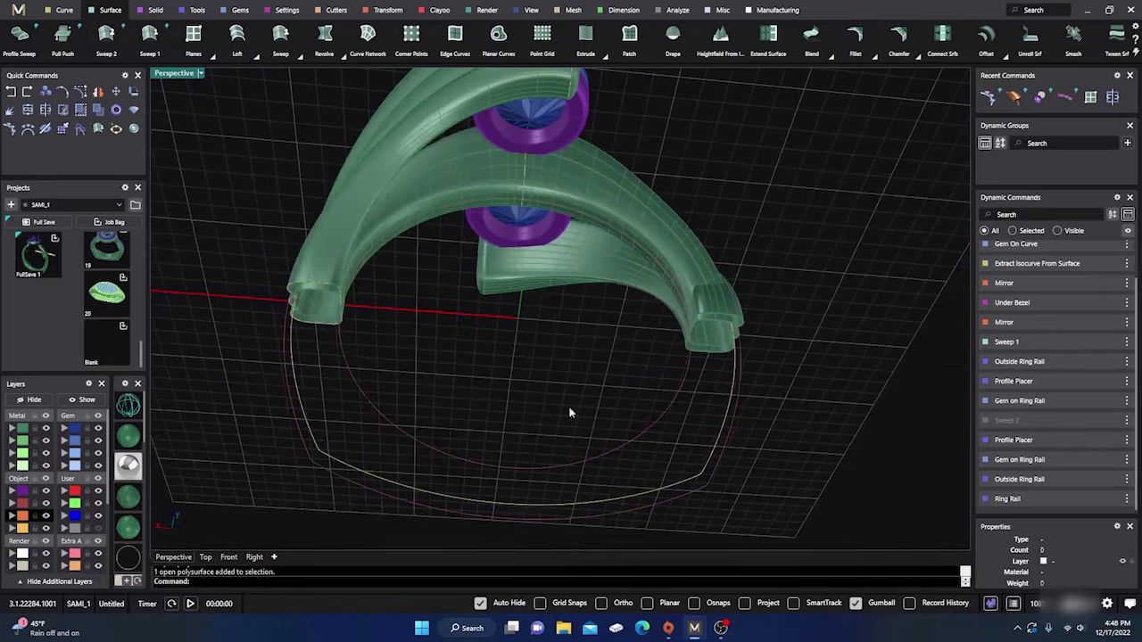
pyautogui.scroll(6, 310, 320)
pyautogui.scroll(-5, 315, 321)
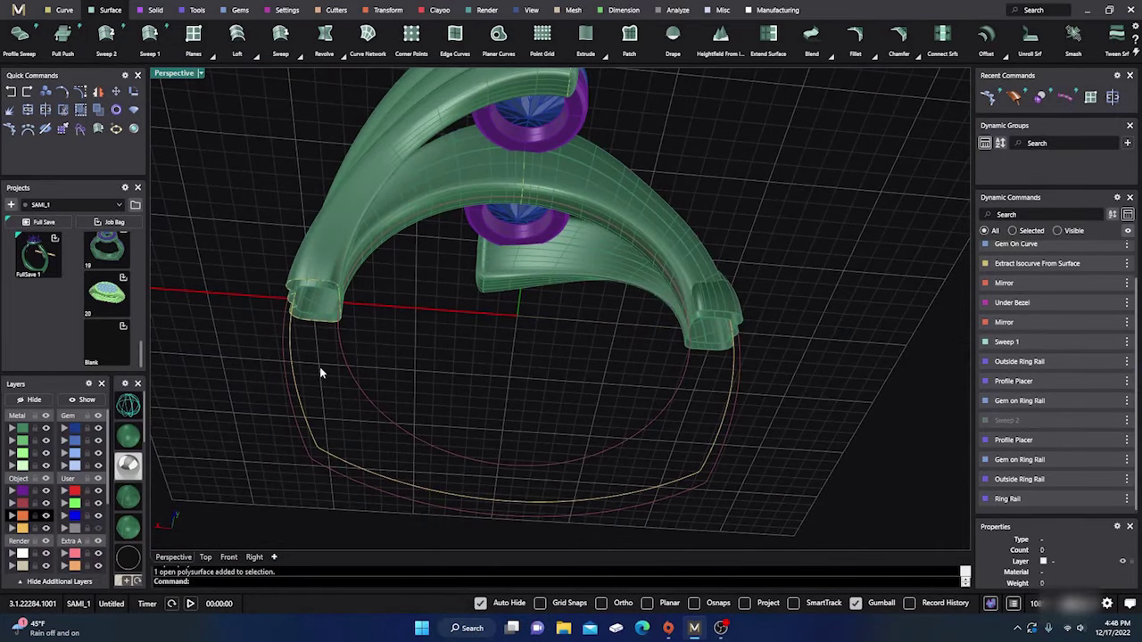
# - Duplicate the open edges at both cut ends of the central band with DupEdge and join them into closed curves
pyautogui.write('DupEdge')
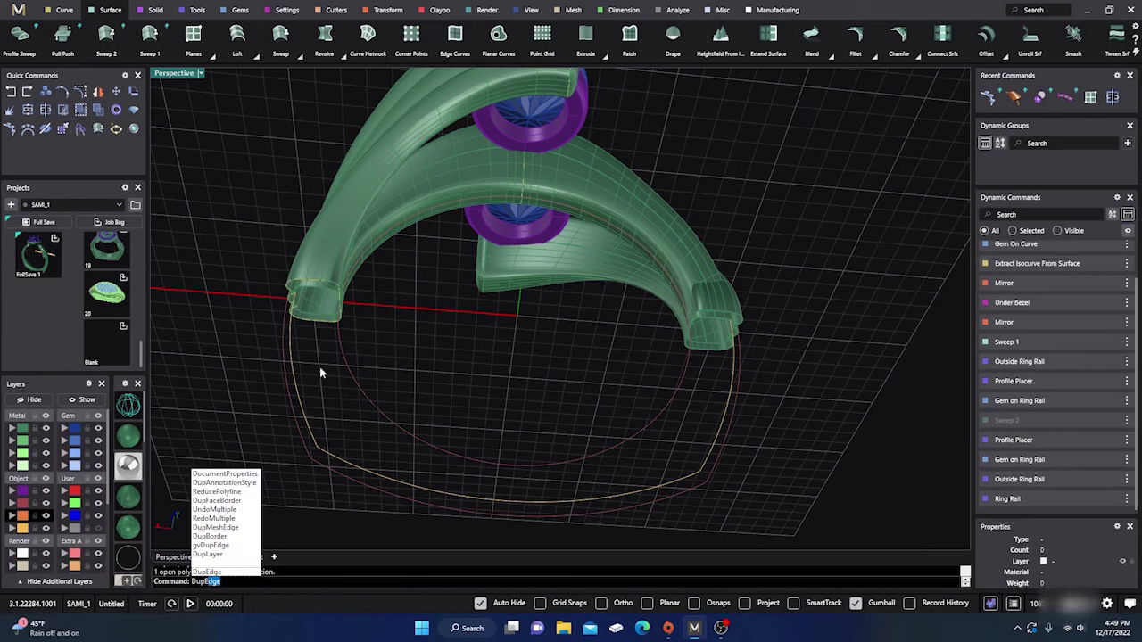
pyautogui.press('Return')
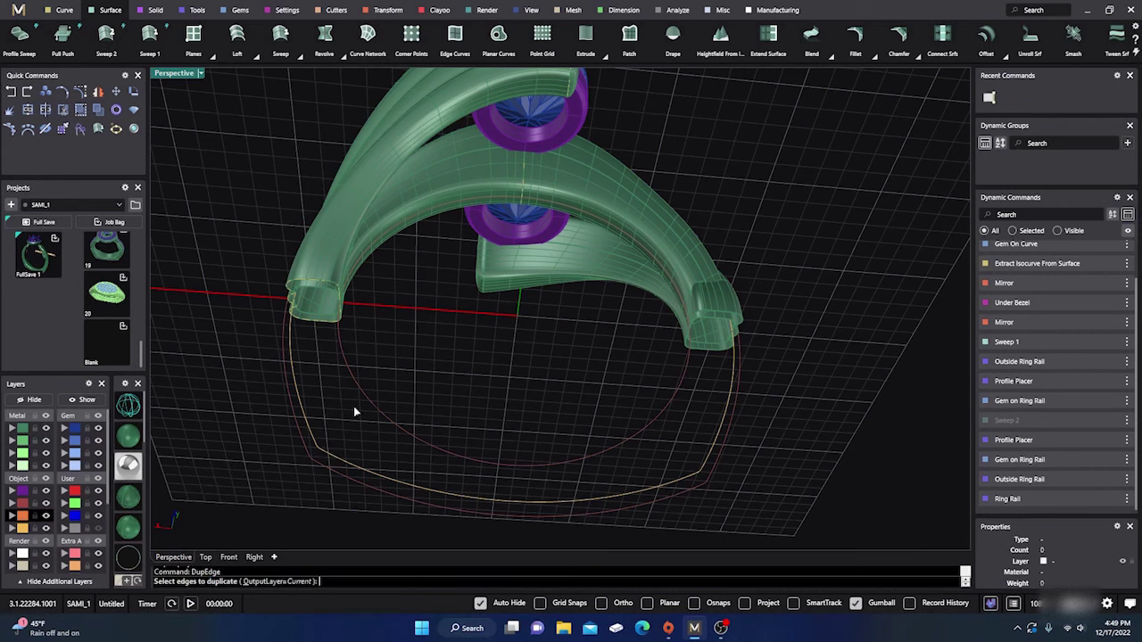
pyautogui.scroll(3, 268, 306)
pyautogui.scroll(2, 267, 306)
pyautogui.moveTo(257, 400); pyautogui.dragTo(475, 261)
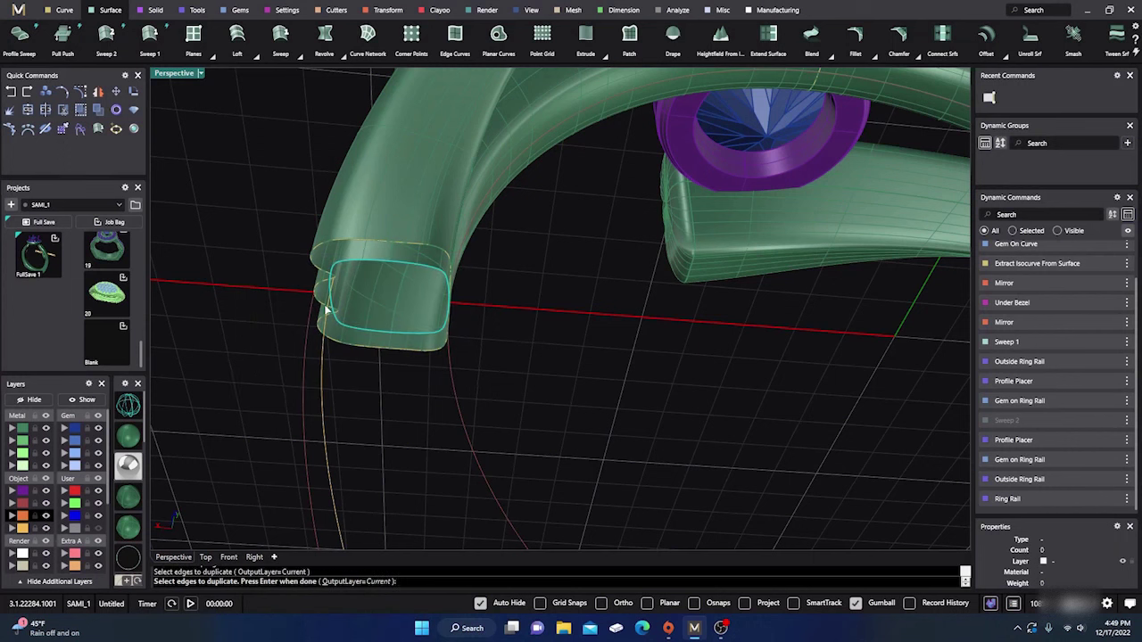
pyautogui.scroll(-8, 242, 311)
pyautogui.scroll(8, 565, 332)
pyautogui.scroll(2, 474, 308)
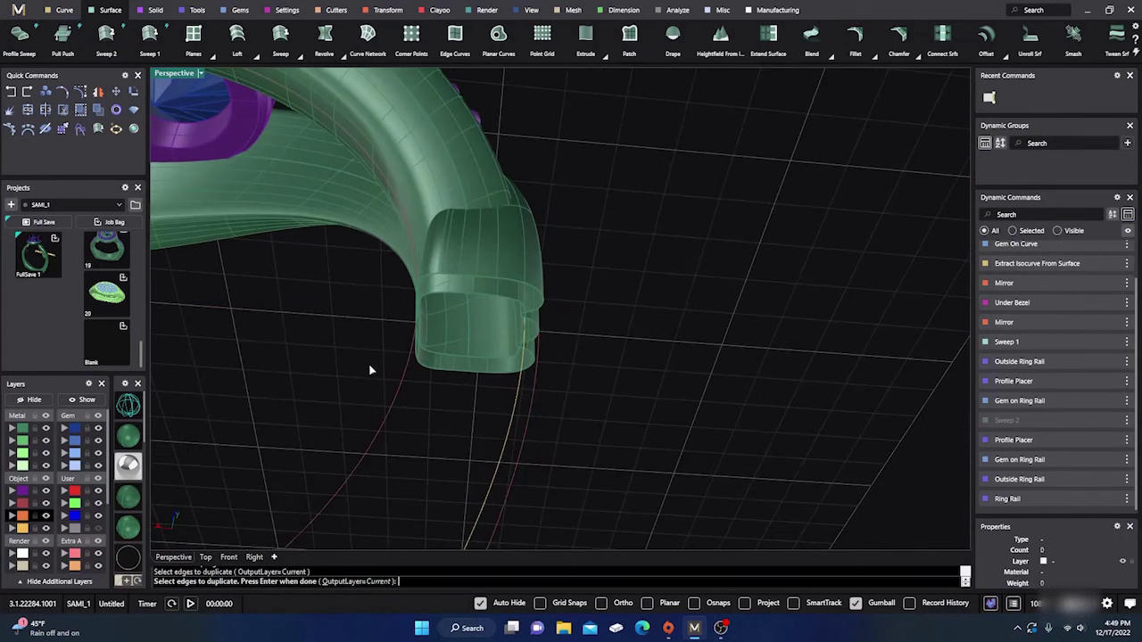
pyautogui.moveTo(362, 393); pyautogui.dragTo(609, 259)
pyautogui.moveTo(601, 275); pyautogui.dragTo(629, 378, button='right')
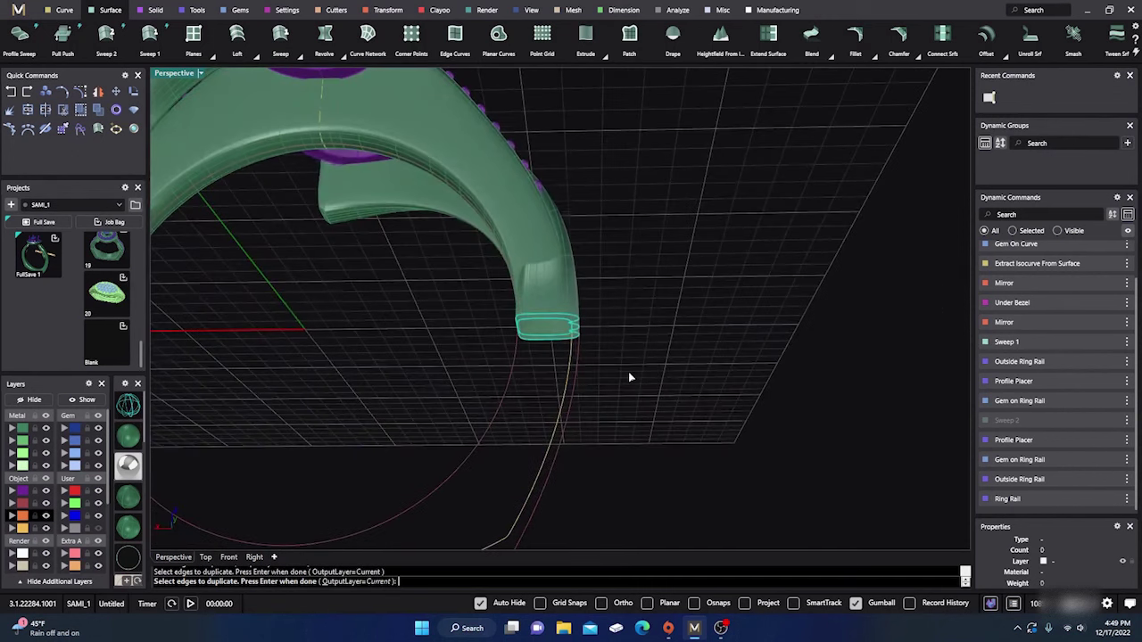
pyautogui.press('Return')
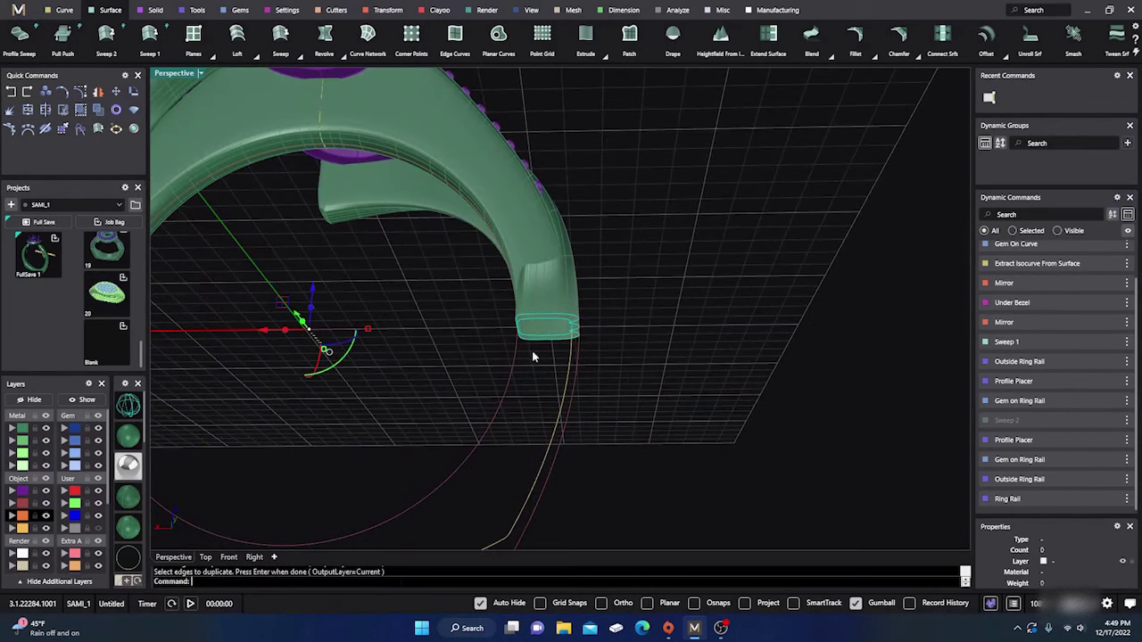
pyautogui.click(28, 110)
pyautogui.click(726, 270)
# - Move the closed edge curves at the band's negative-X cut end to the Creation layer
pyautogui.scroll(-5, 726, 270)
pyautogui.scroll(10, 671, 323)
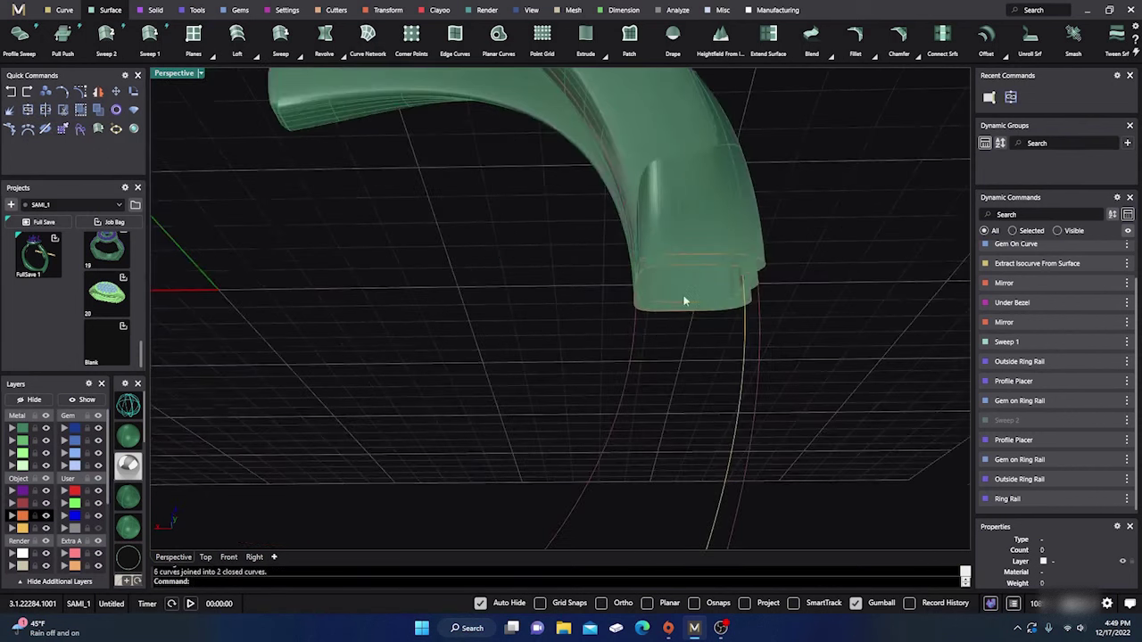
pyautogui.click(699, 245)
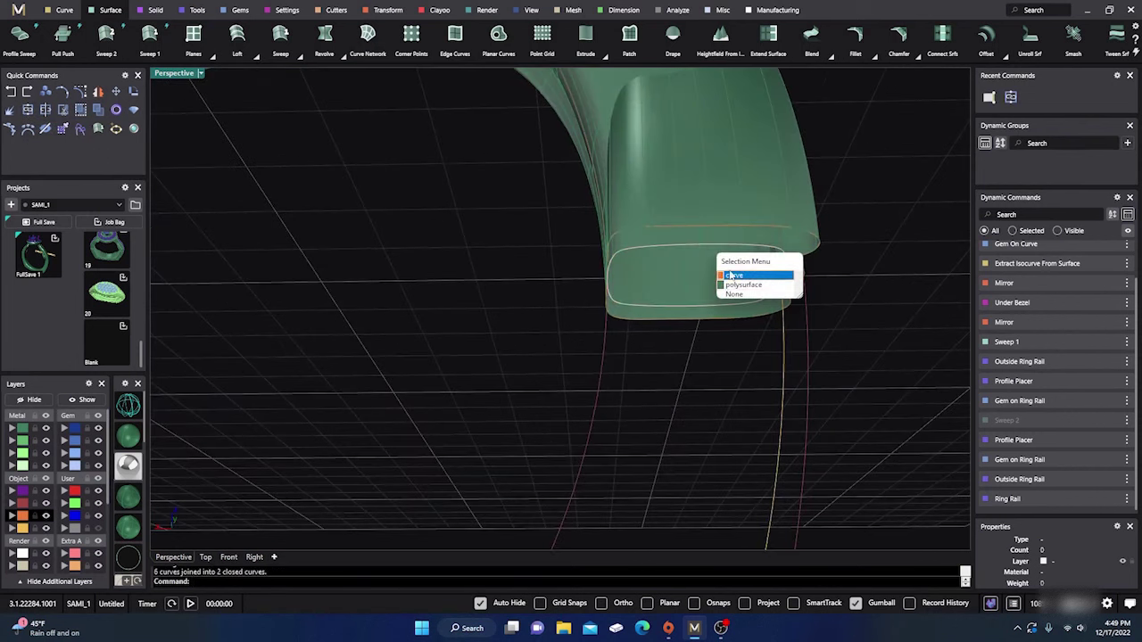
pyautogui.click(728, 275)
pyautogui.moveTo(516, 349); pyautogui.dragTo(854, 192)
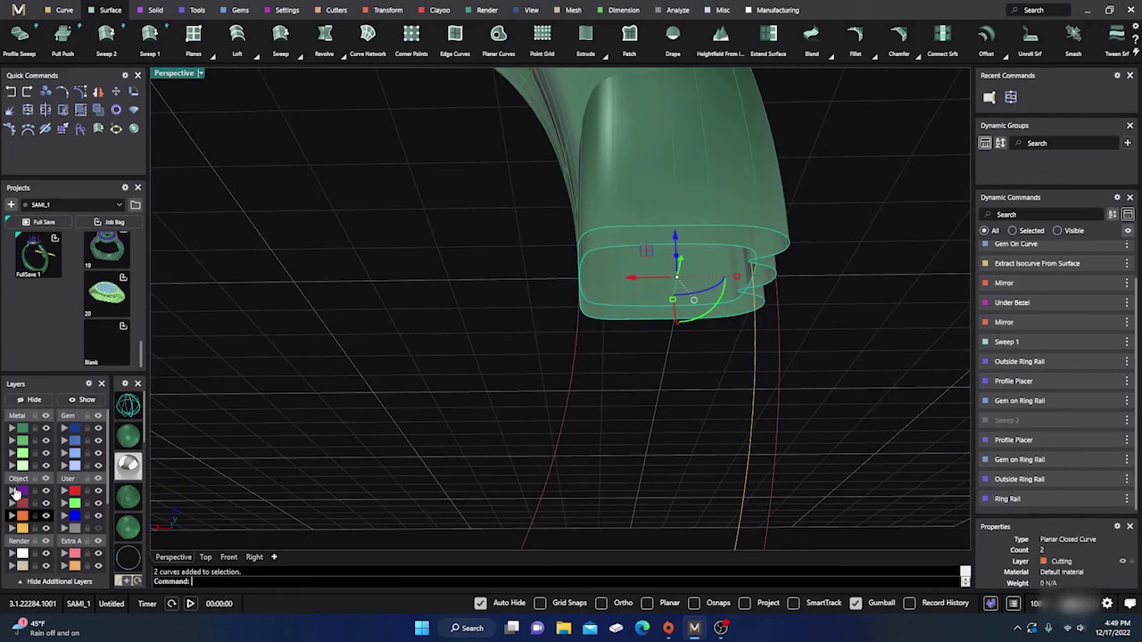
pyautogui.click(11, 529)
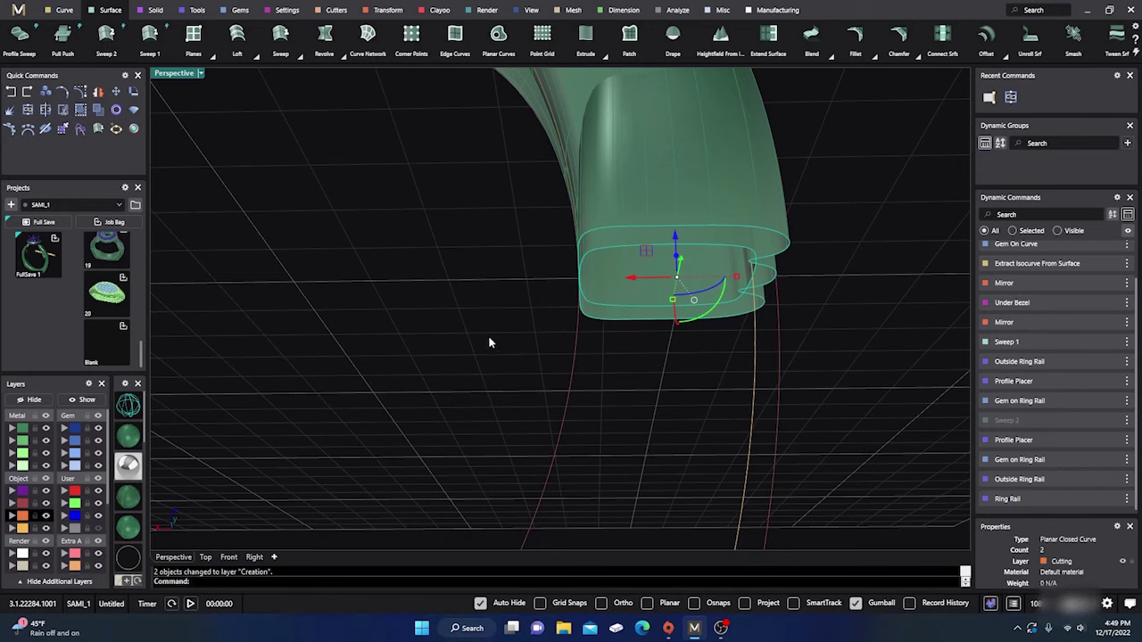
pyautogui.click(542, 323)
# - Move the closed edge curve at the band's positive-X cut end to the Creation layer
pyautogui.scroll(-12, 740, 328)
pyautogui.scroll(8, 295, 347)
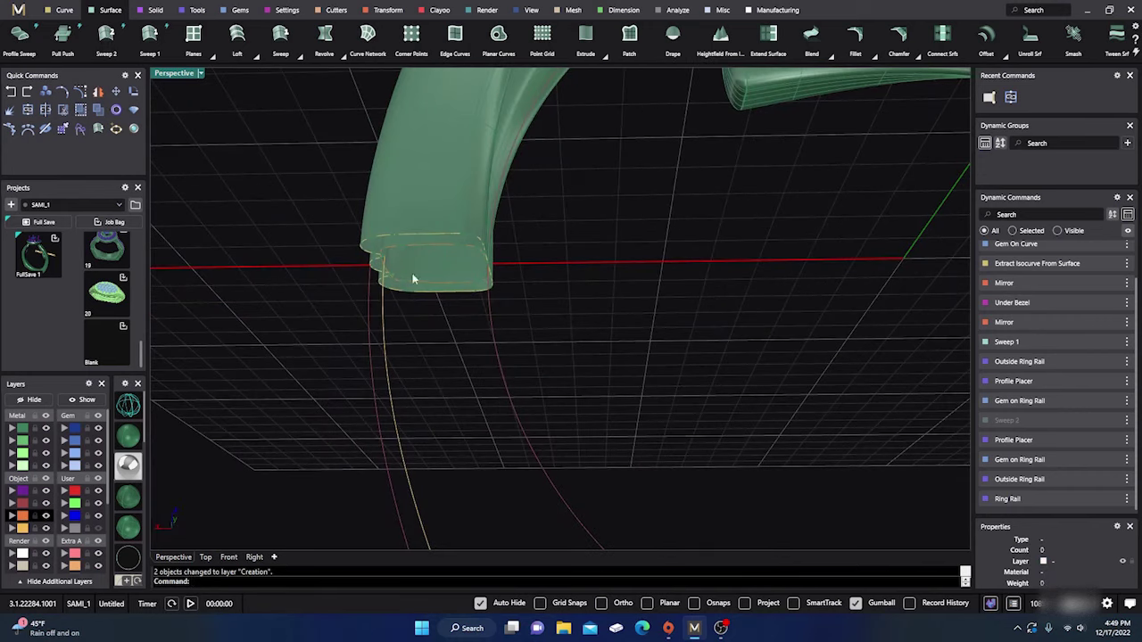
pyautogui.click(423, 249)
pyautogui.click(456, 274)
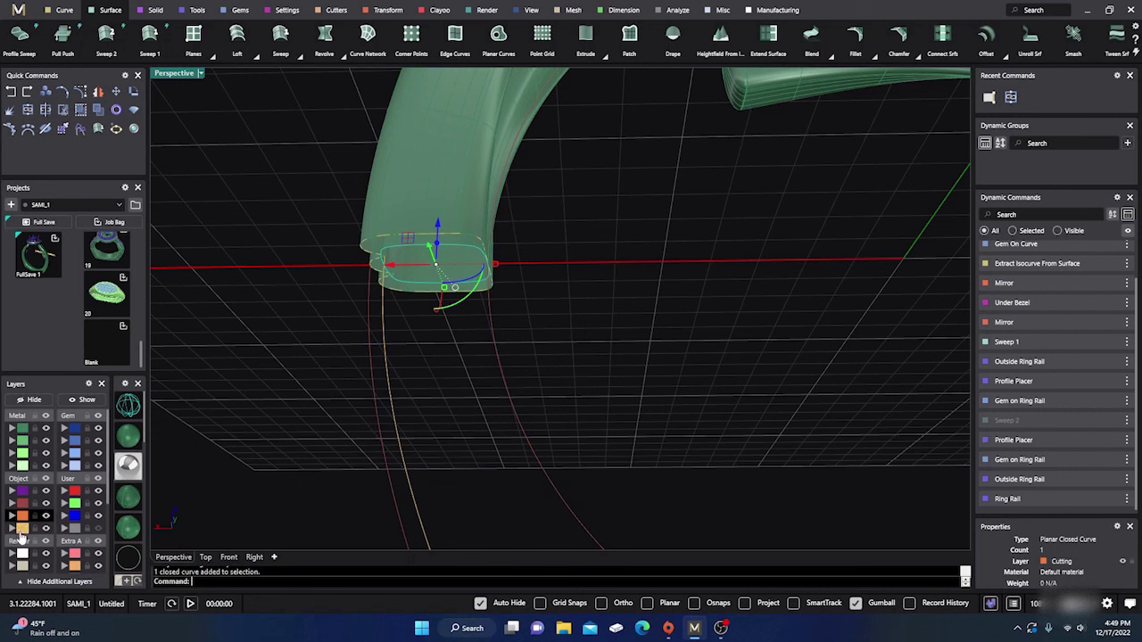
pyautogui.click(13, 528)
pyautogui.click(673, 301)
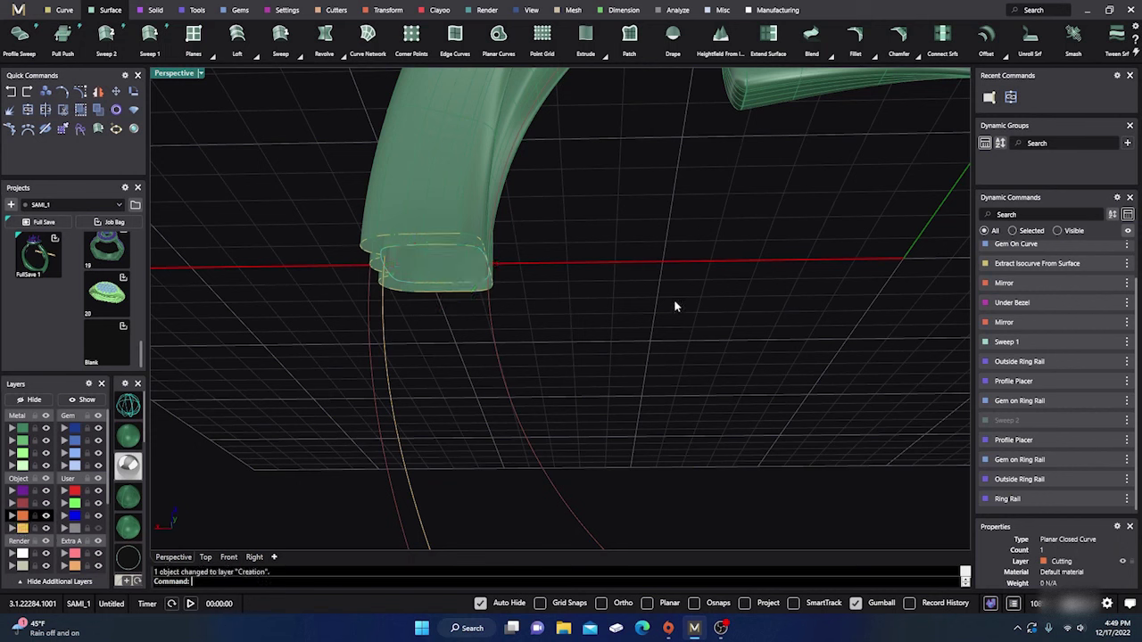
# - Add a Profile Cap to the edge curve at the central band's positive-X cut end with a dome thickness of -0.7 mm
pyautogui.click(448, 249)
pyautogui.click(477, 275)
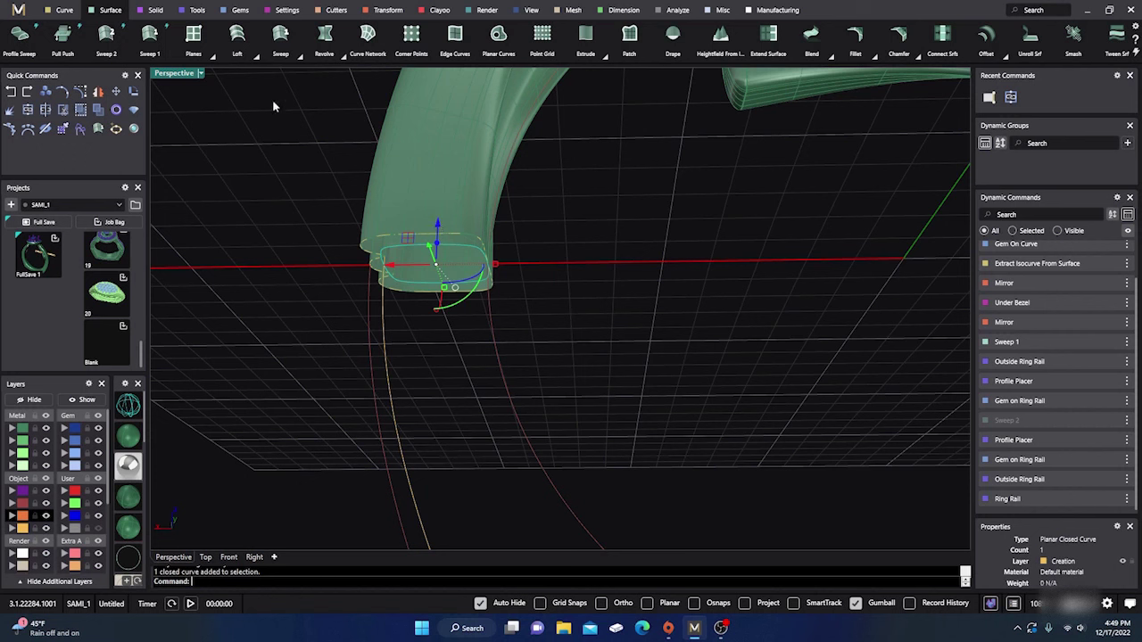
pyautogui.click(194, 16)
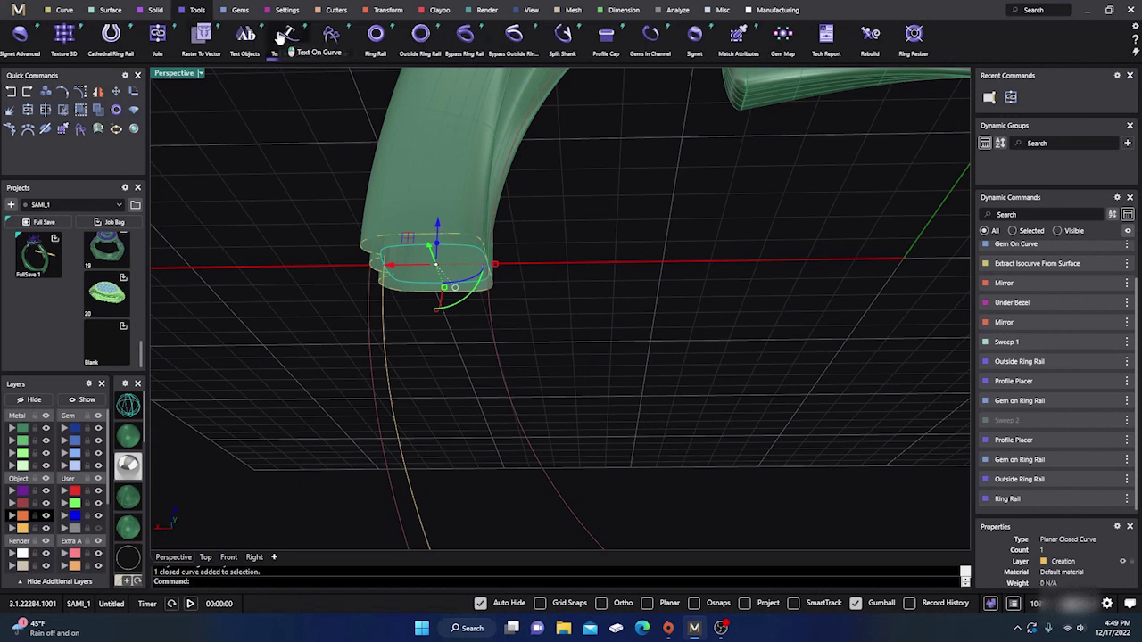
pyautogui.click(156, 11)
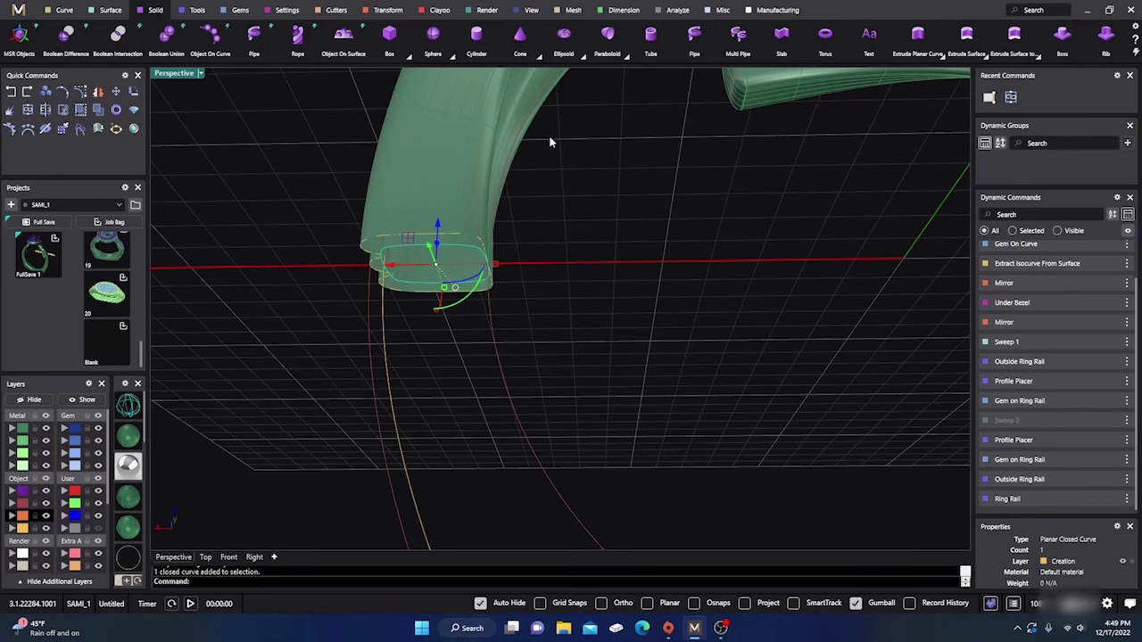
pyautogui.click(198, 10)
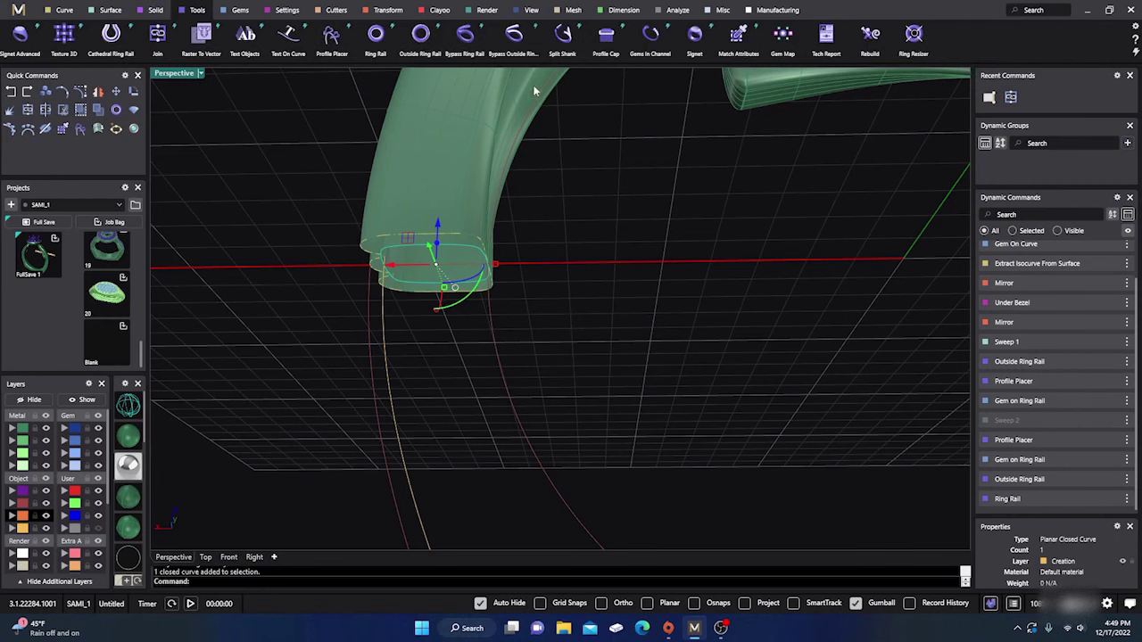
pyautogui.click(606, 40)
pyautogui.moveTo(591, 229); pyautogui.dragTo(591, 237, button='right')
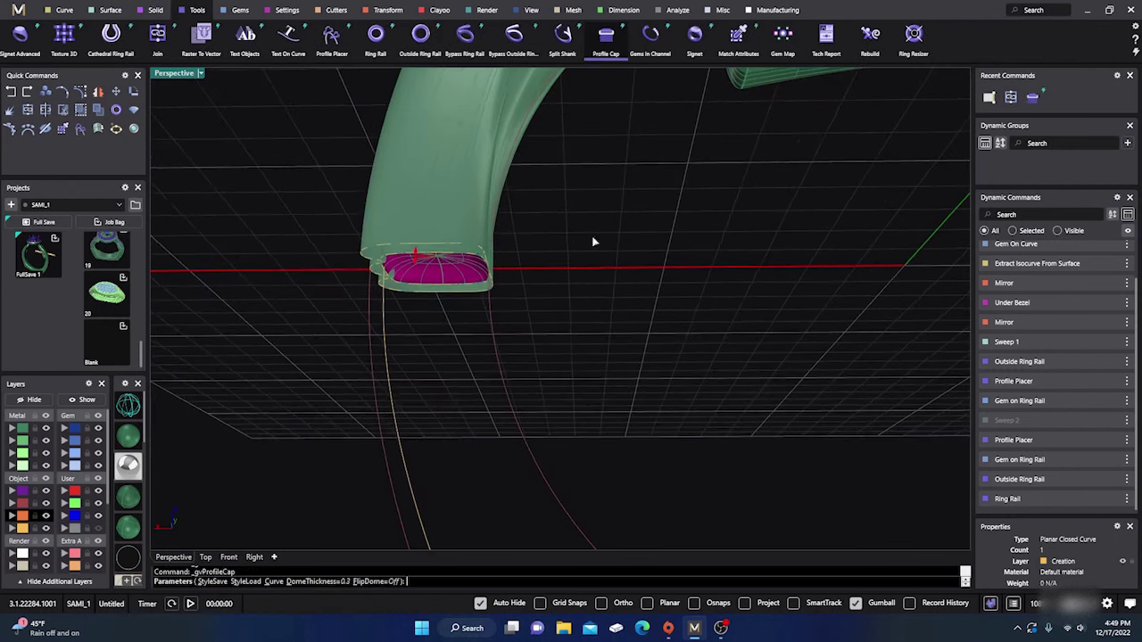
pyautogui.moveTo(415, 252); pyautogui.dragTo(412, 297)
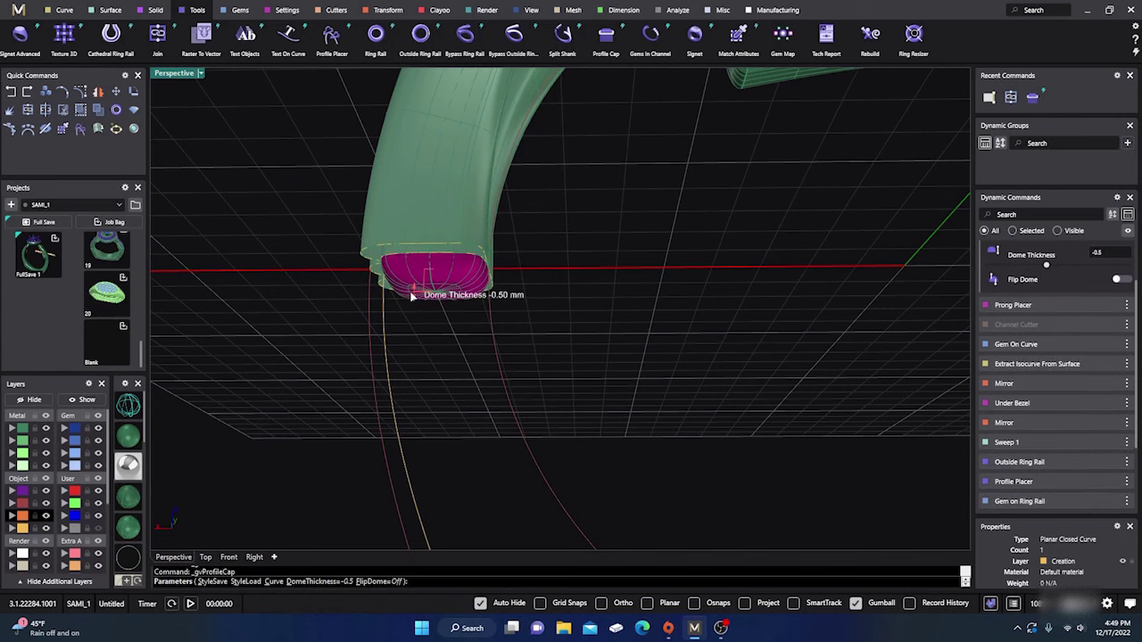
pyautogui.press('Return')
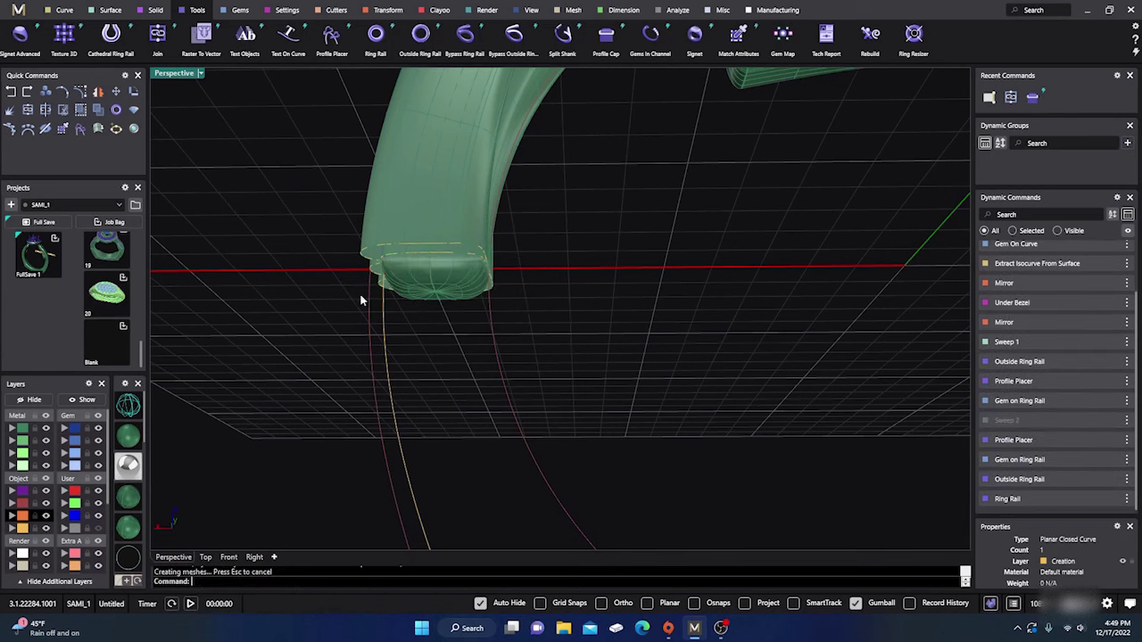
# - Add a Profile Cap to the edge curve at the central band's negative-X cut end with a dome thickness of -0.7 mm
pyautogui.scroll(-7, 364, 295)
pyautogui.scroll(6, 790, 302)
pyautogui.keyDown('shift'); pyautogui.click(795, 247); pyautogui.keyUp('shift')
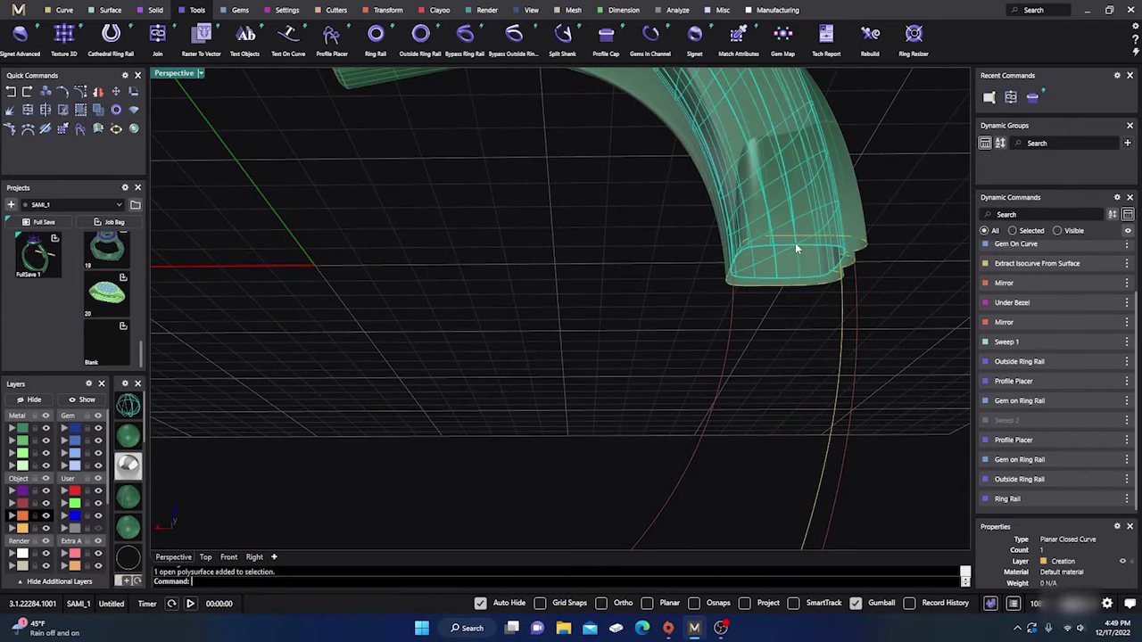
pyautogui.click(628, 242)
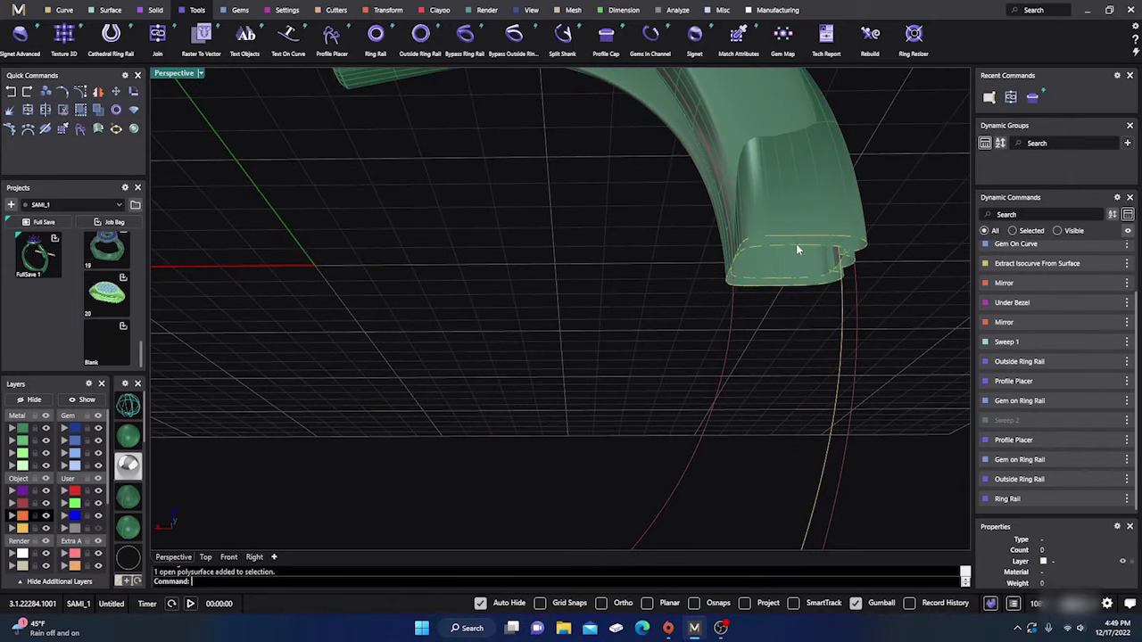
pyautogui.click(795, 243)
pyautogui.click(651, 283)
pyautogui.click(749, 284)
pyautogui.click(781, 312)
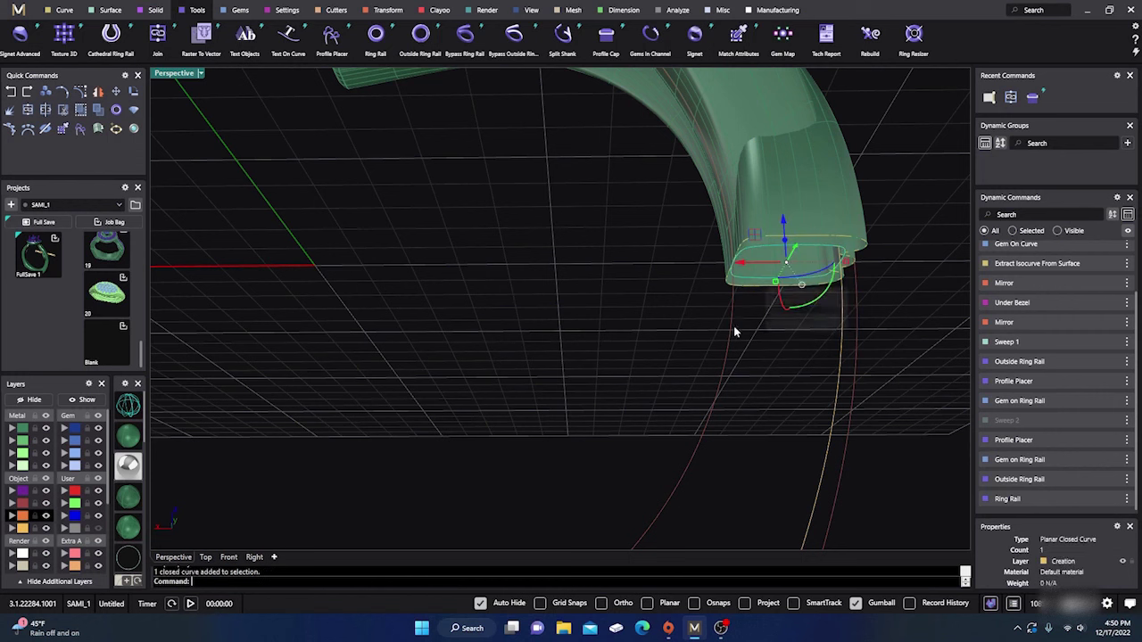
pyautogui.rightClick(691, 330)
pyautogui.moveTo(781, 255); pyautogui.dragTo(781, 302)
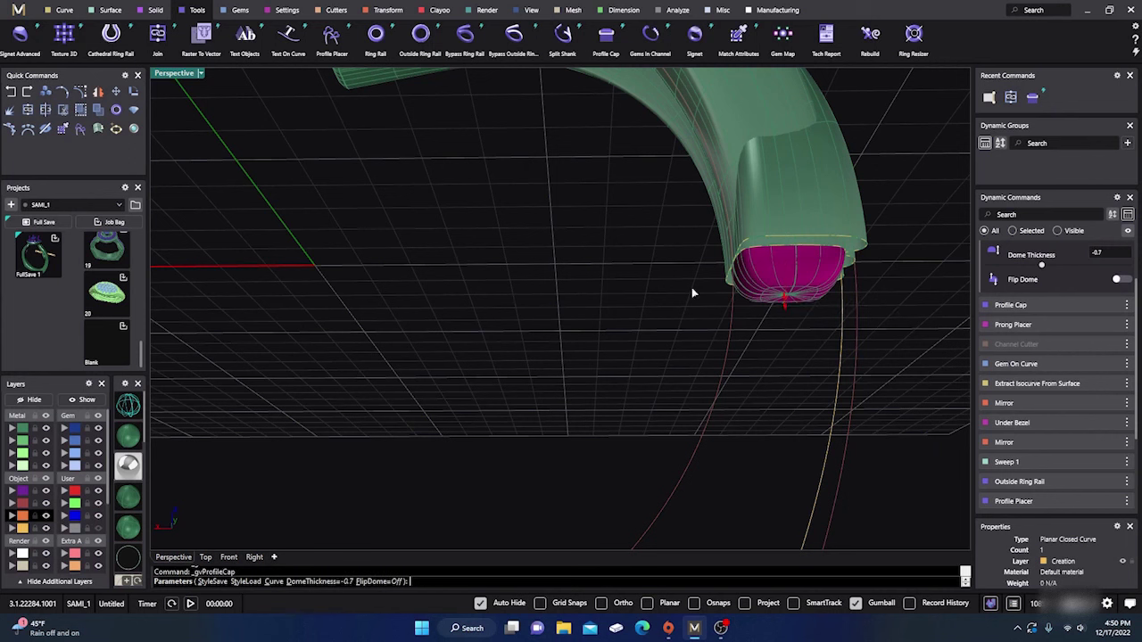
pyautogui.rightClick(561, 293)
# - Join both domed caps with the open central band surfaces into a closed polysurface
pyautogui.click(775, 268)
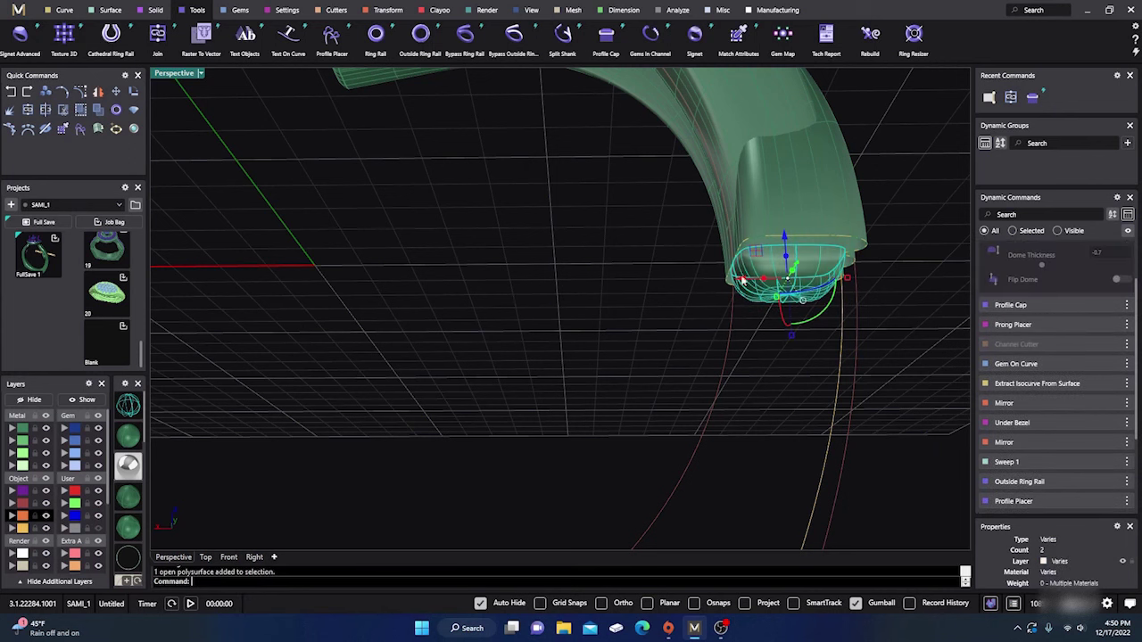
pyautogui.moveTo(673, 396); pyautogui.dragTo(652, 372, button='right')
pyautogui.scroll(5, 773, 196)
pyautogui.keyDown('shift'); pyautogui.click(785, 167); pyautogui.keyUp('shift')
pyautogui.scroll(-5, 481, 330)
pyautogui.scroll(5, 374, 327)
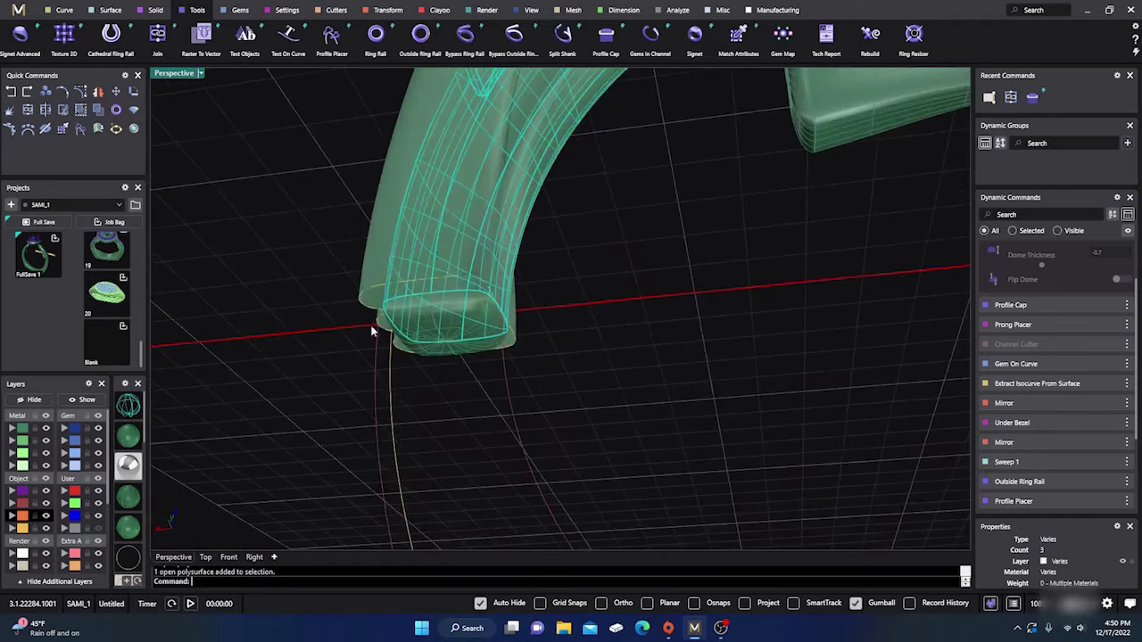
pyautogui.keyDown('shift'); pyautogui.click(439, 291); pyautogui.keyUp('shift')
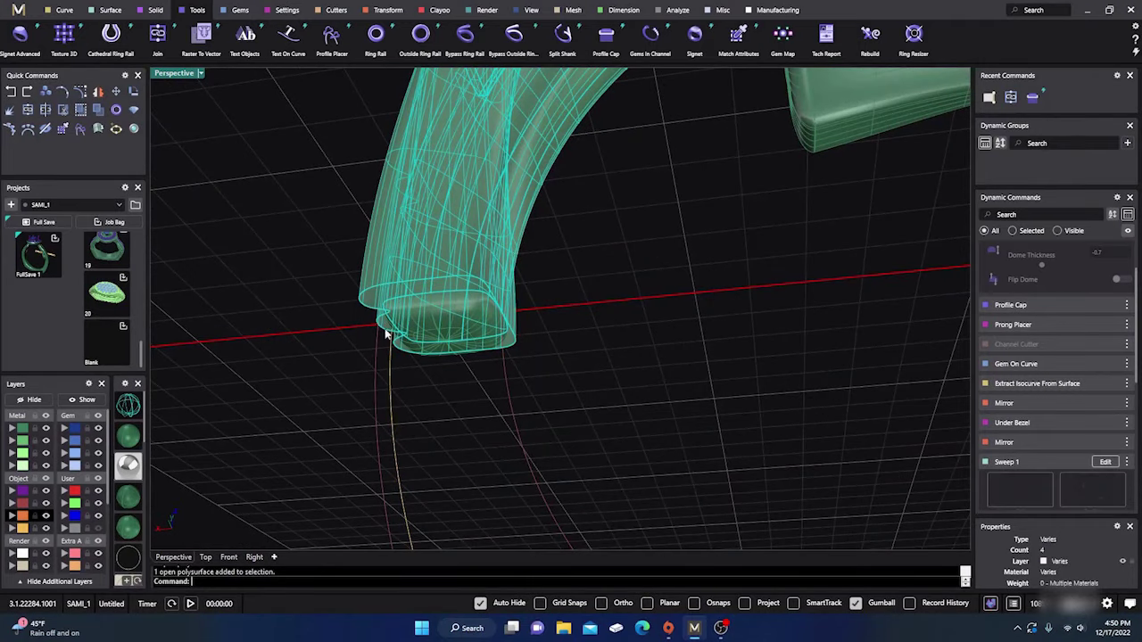
pyautogui.keyDown('ctrl'); pyautogui.click(369, 266); pyautogui.keyUp('ctrl')
pyautogui.scroll(1, 435, 322)
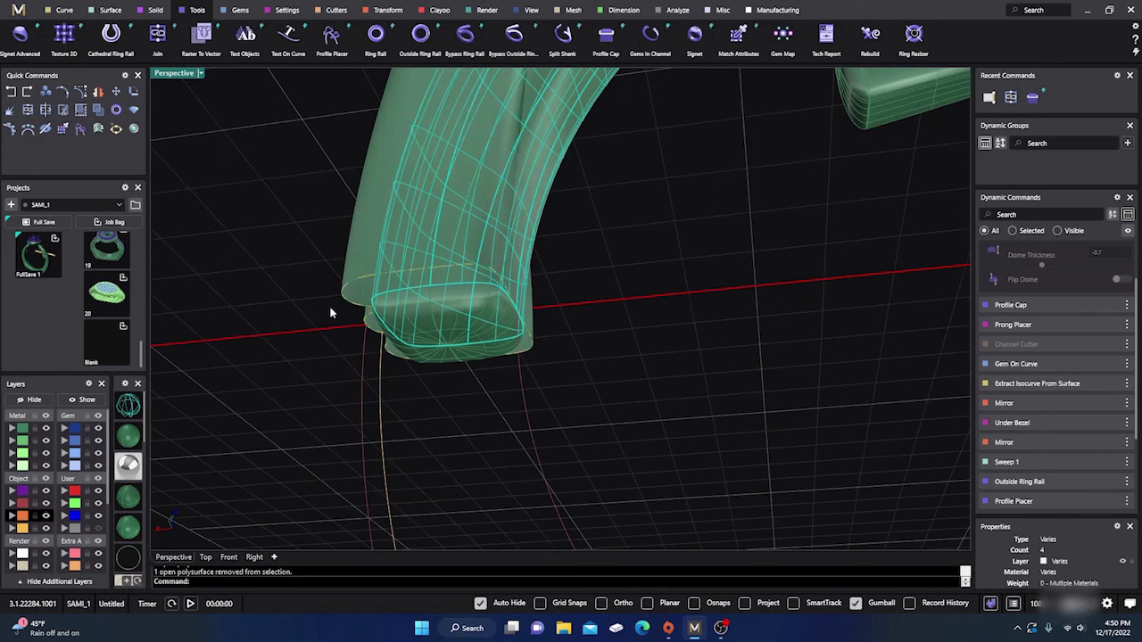
pyautogui.keyDown('shift'); pyautogui.click(433, 324); pyautogui.keyUp('shift')
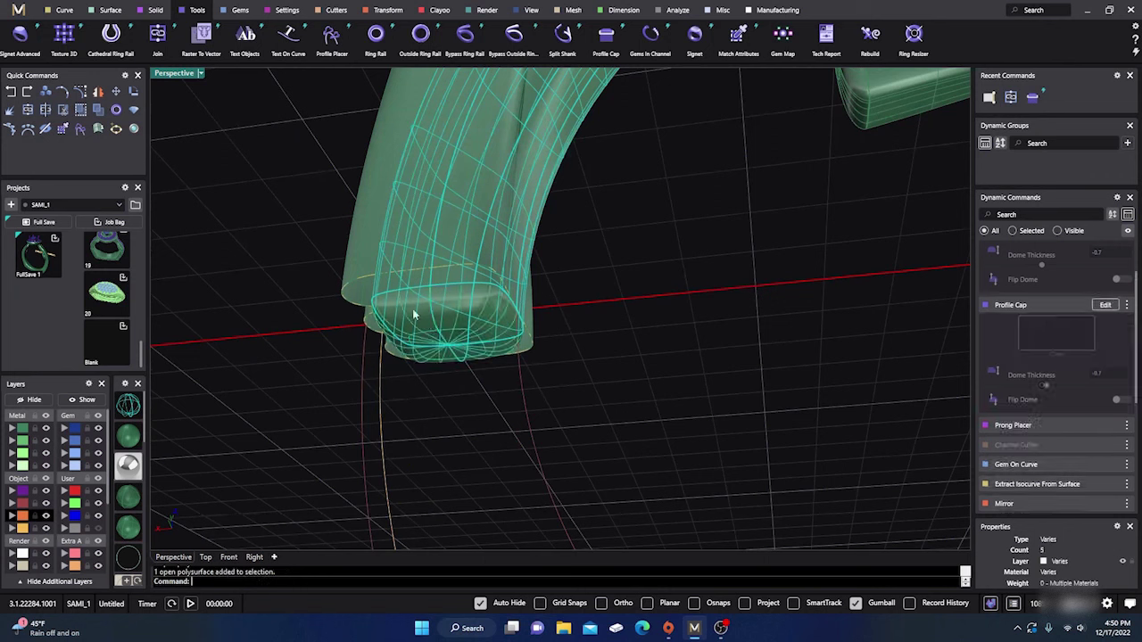
pyautogui.click(87, 129)
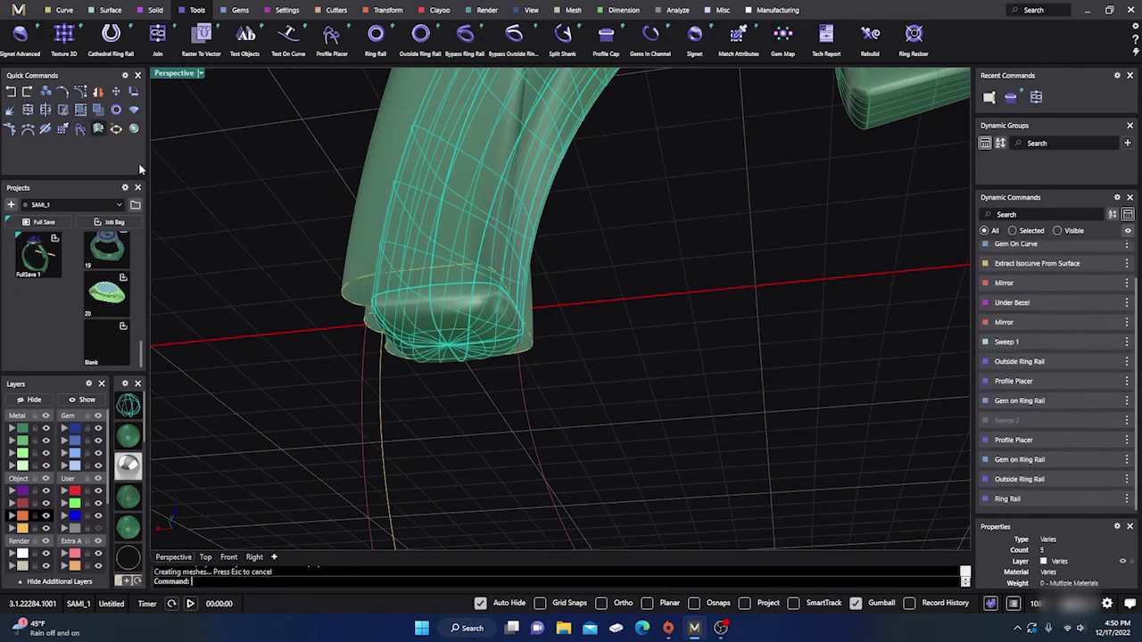
pyautogui.click(396, 325)
pyautogui.click(599, 344)
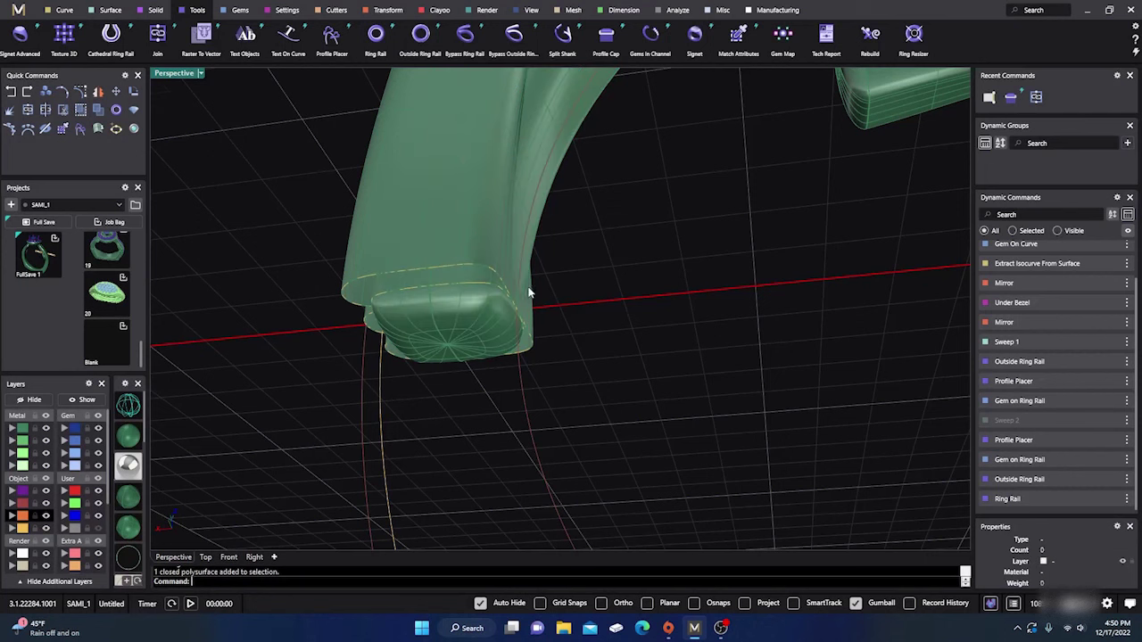
# - Move the extracted isocurve running between the inner and outer ring rails to the User 04 layer
pyautogui.scroll(-12, 426, 280)
pyautogui.moveTo(561, 308); pyautogui.dragTo(528, 359, button='right')
pyautogui.scroll(5, 476, 409)
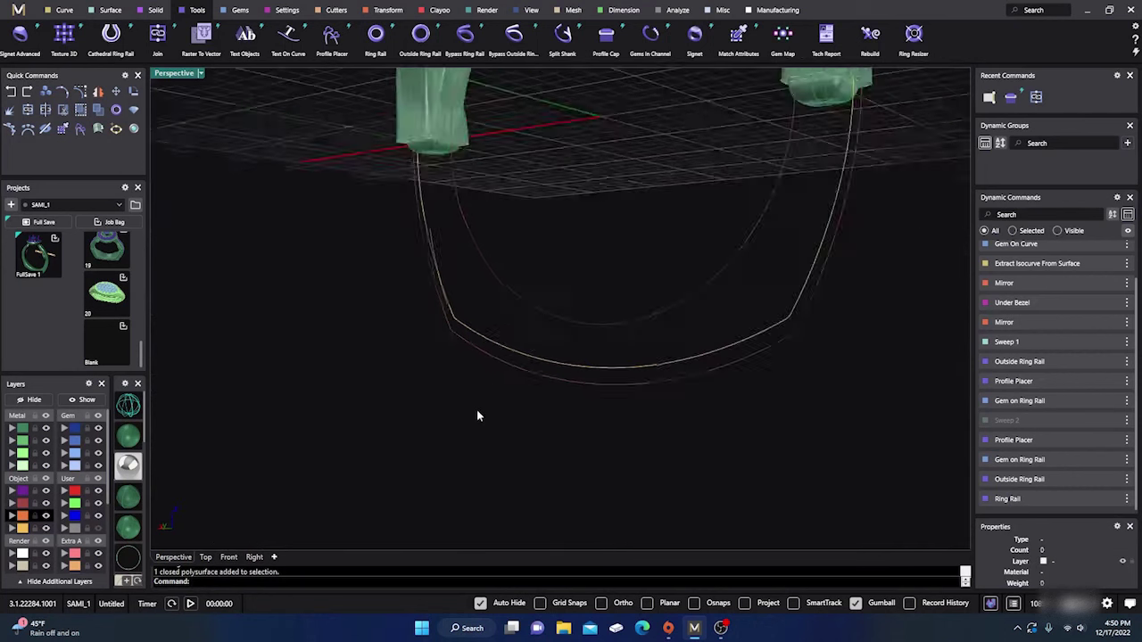
pyautogui.click(580, 356)
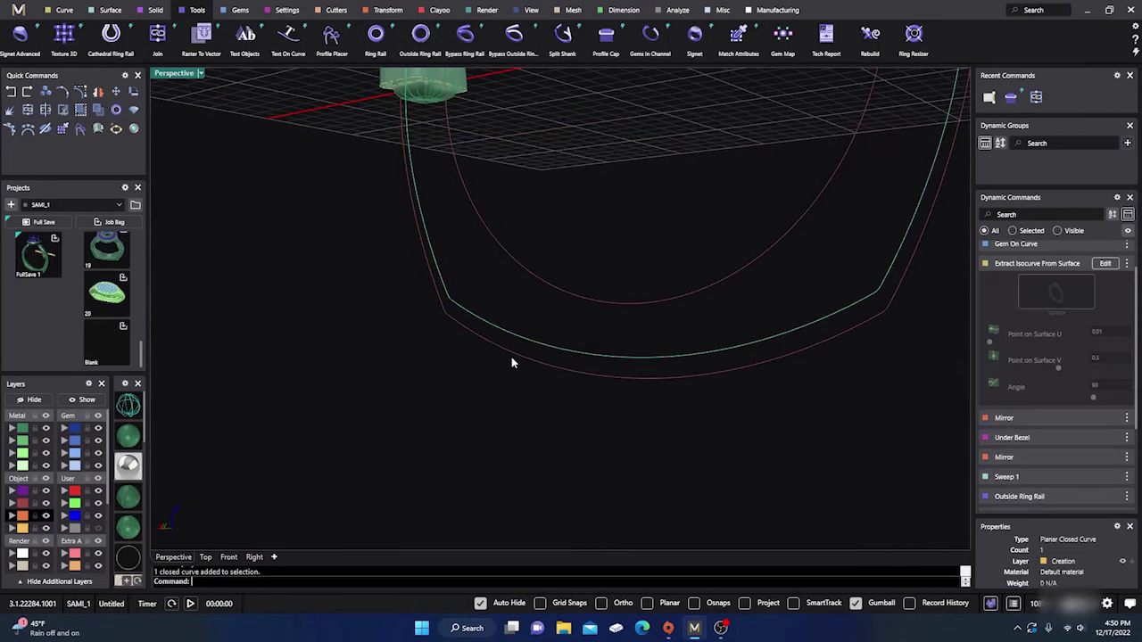
pyautogui.scroll(-5, 523, 400)
pyautogui.moveTo(523, 400); pyautogui.dragTo(551, 397, button='right')
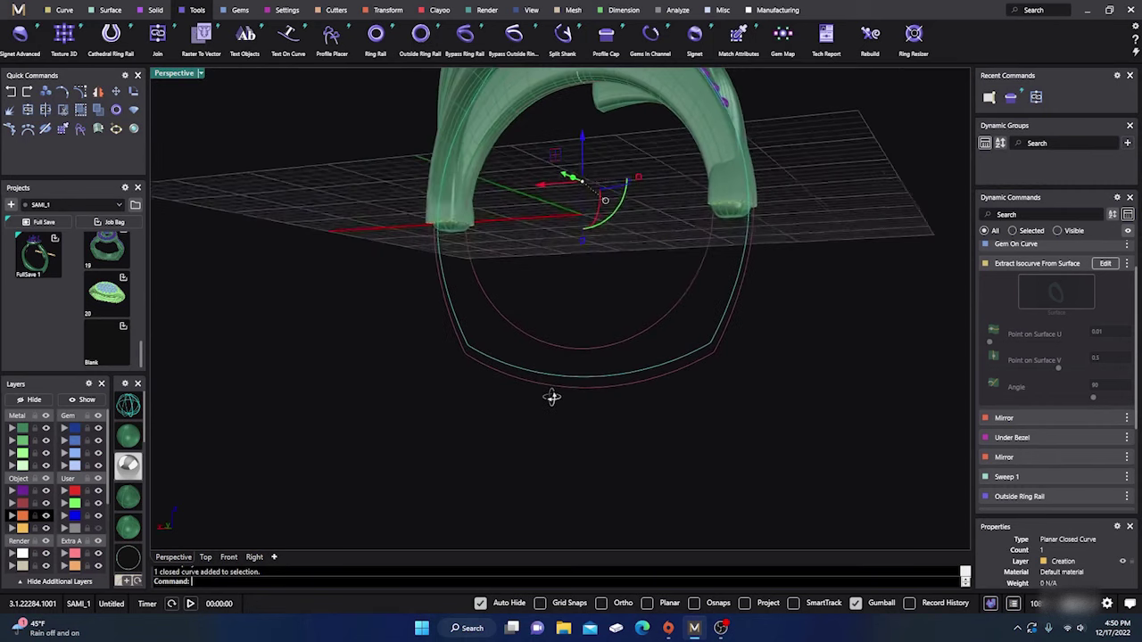
pyautogui.click(64, 528)
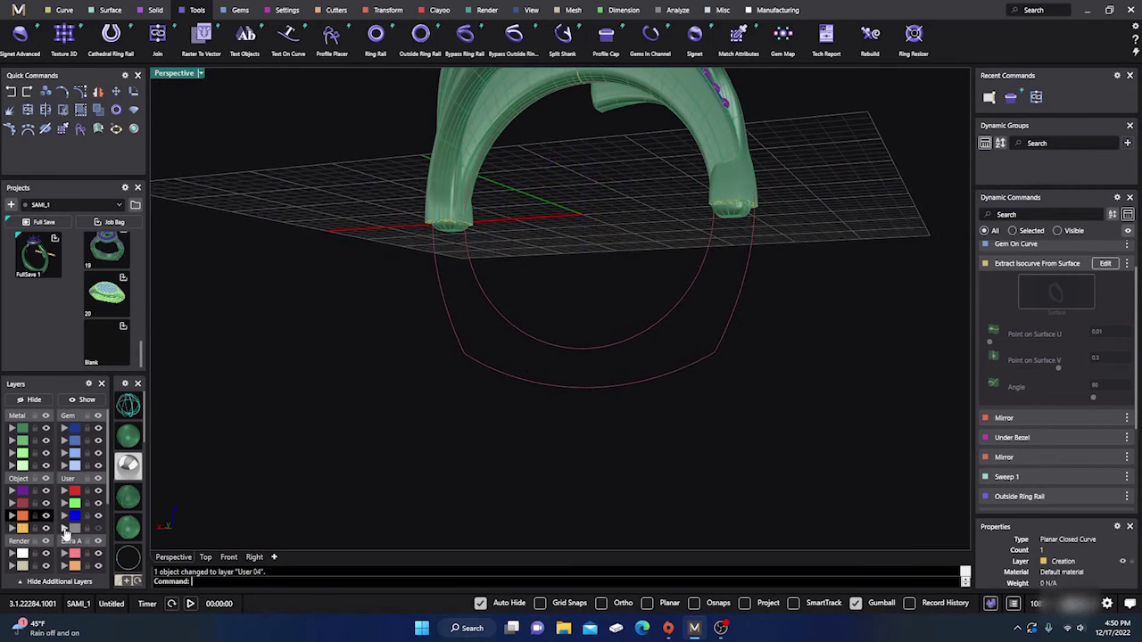
# - Start Profile Placer on the inner ring rail and place the profile at position 0.5, at the base of the ring
pyautogui.scroll(5, 758, 211)
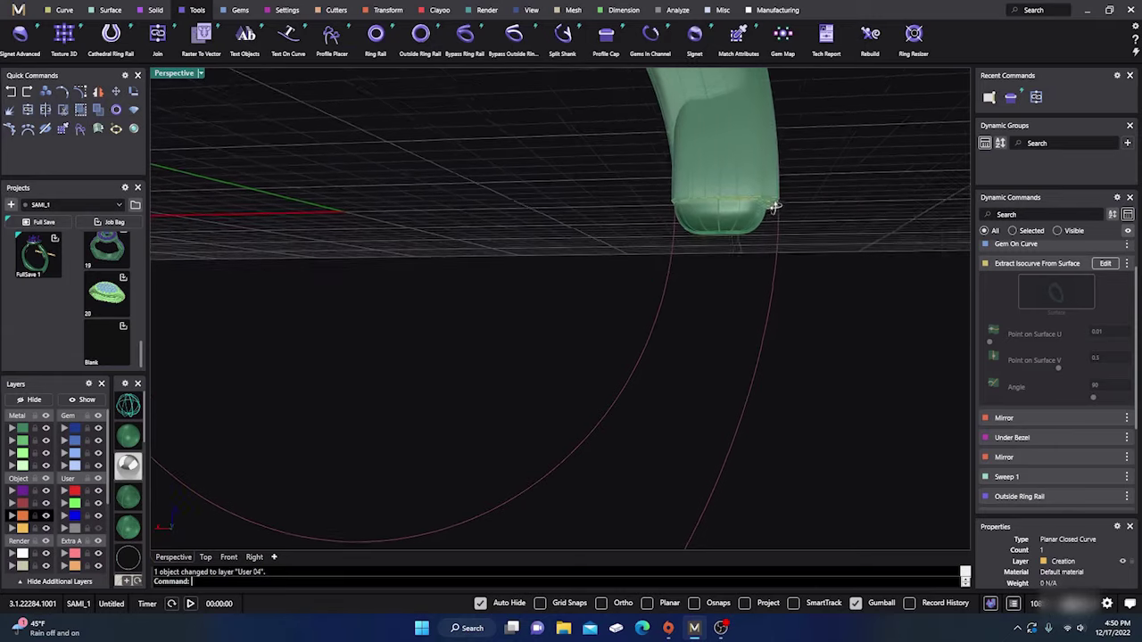
pyautogui.scroll(-6, 713, 220)
pyautogui.moveTo(775, 206); pyautogui.dragTo(662, 292, button='right')
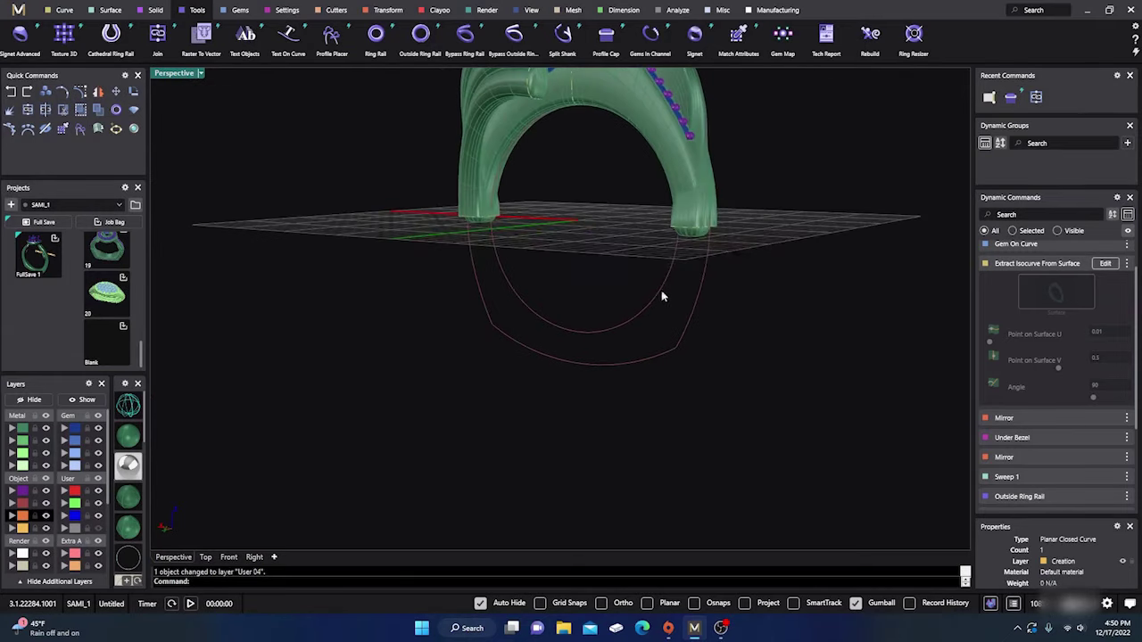
pyautogui.click(571, 332)
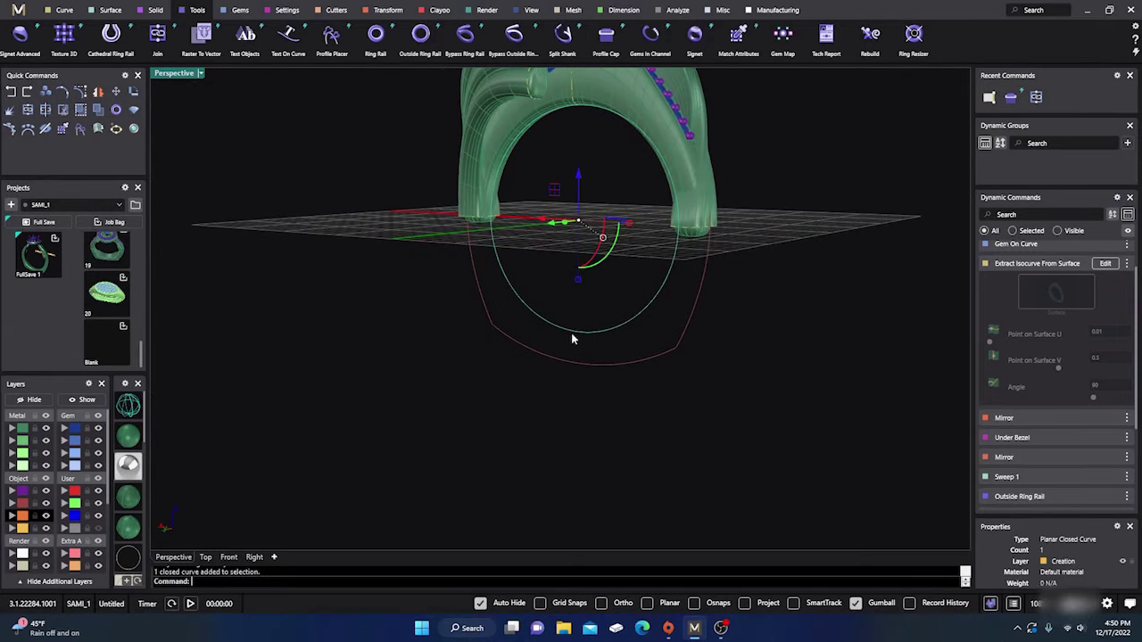
pyautogui.click(331, 37)
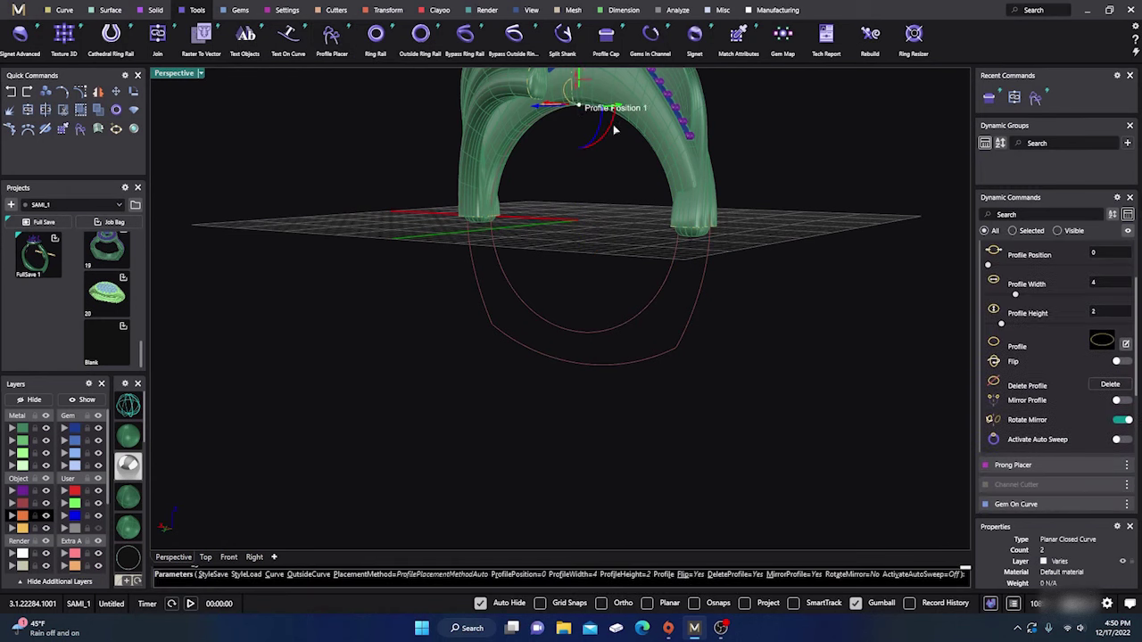
pyautogui.click(576, 323)
pyautogui.moveTo(745, 360); pyautogui.dragTo(689, 386, button='right')
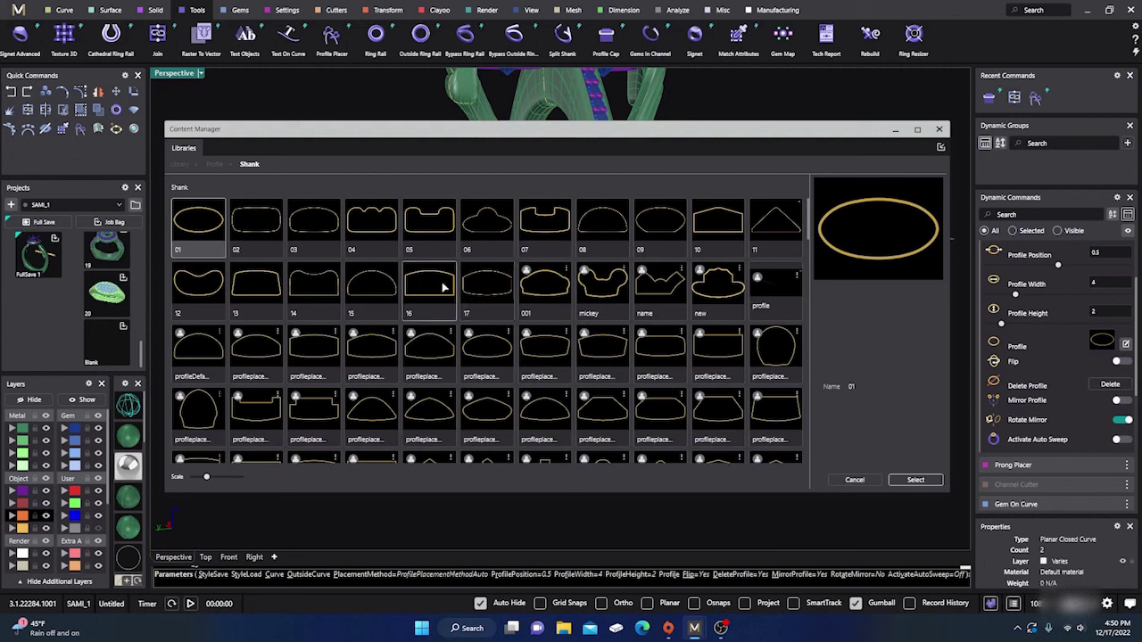
# - Set the placed profile's shape to Shank profile 04 from the library and dismiss the project browser
pyautogui.click(366, 229)
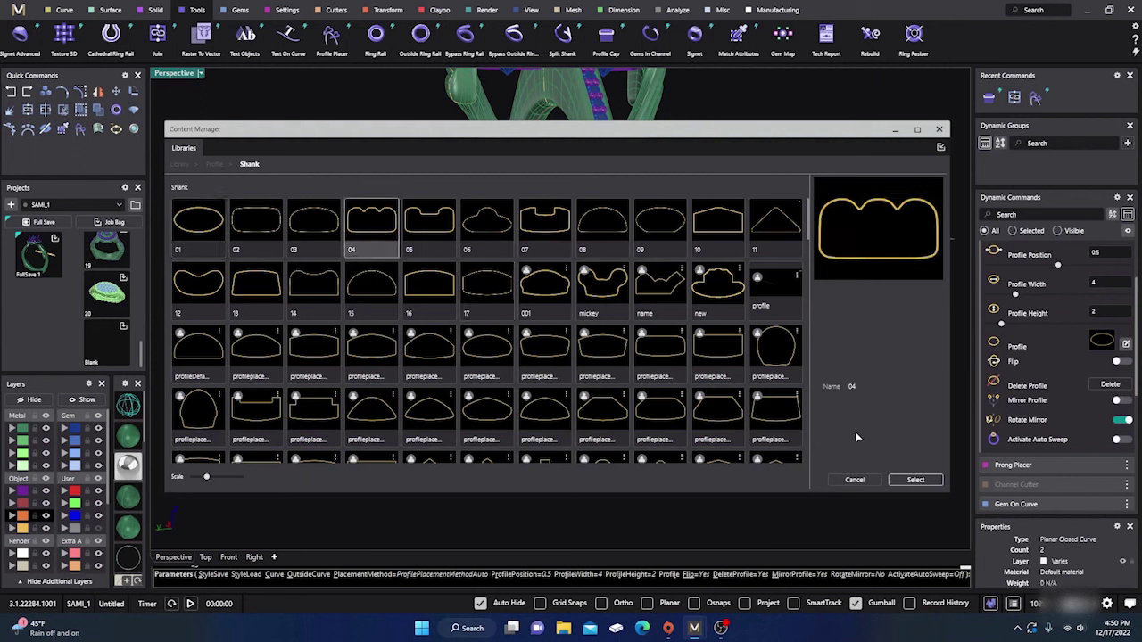
pyautogui.click(915, 480)
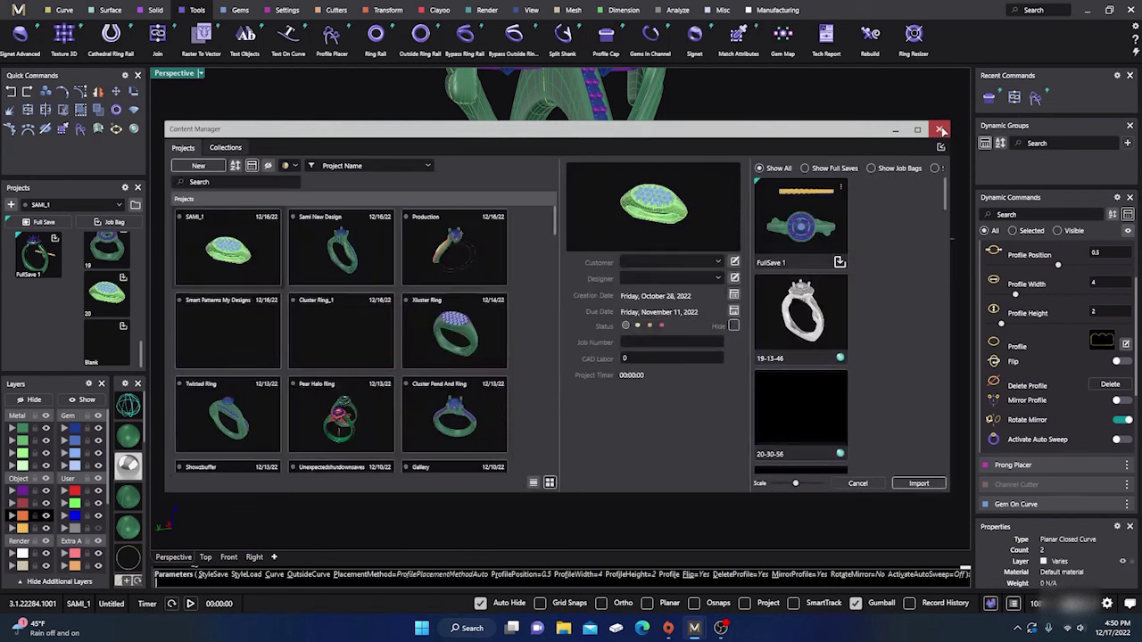
pyautogui.click(939, 128)
pyautogui.scroll(2, 718, 334)
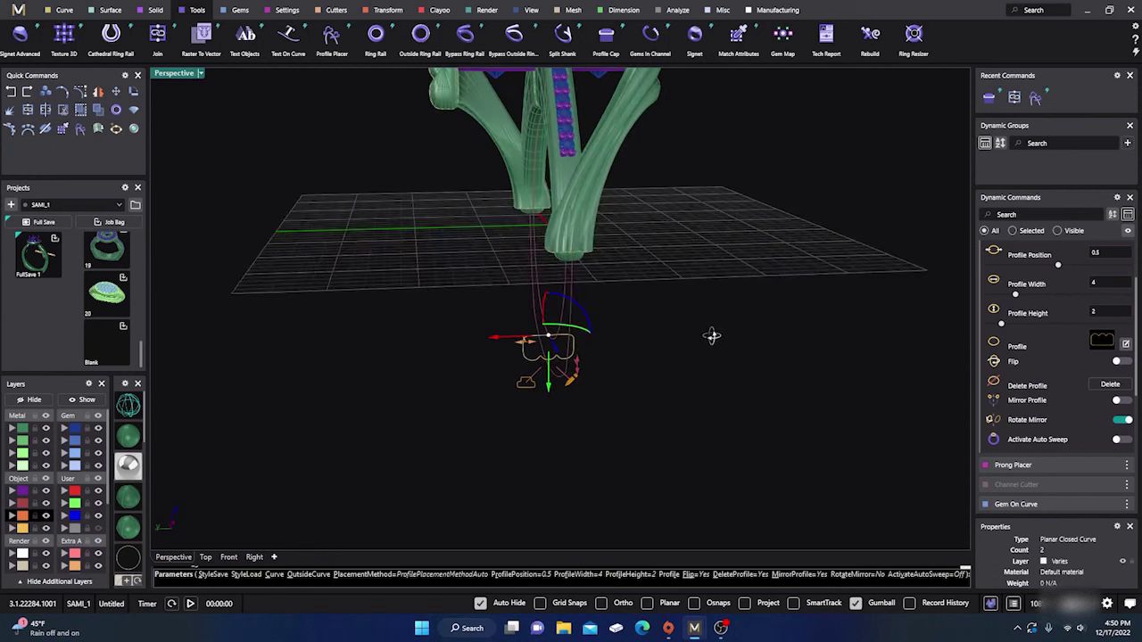
pyautogui.scroll(5, 496, 383)
pyautogui.scroll(-5, 487, 428)
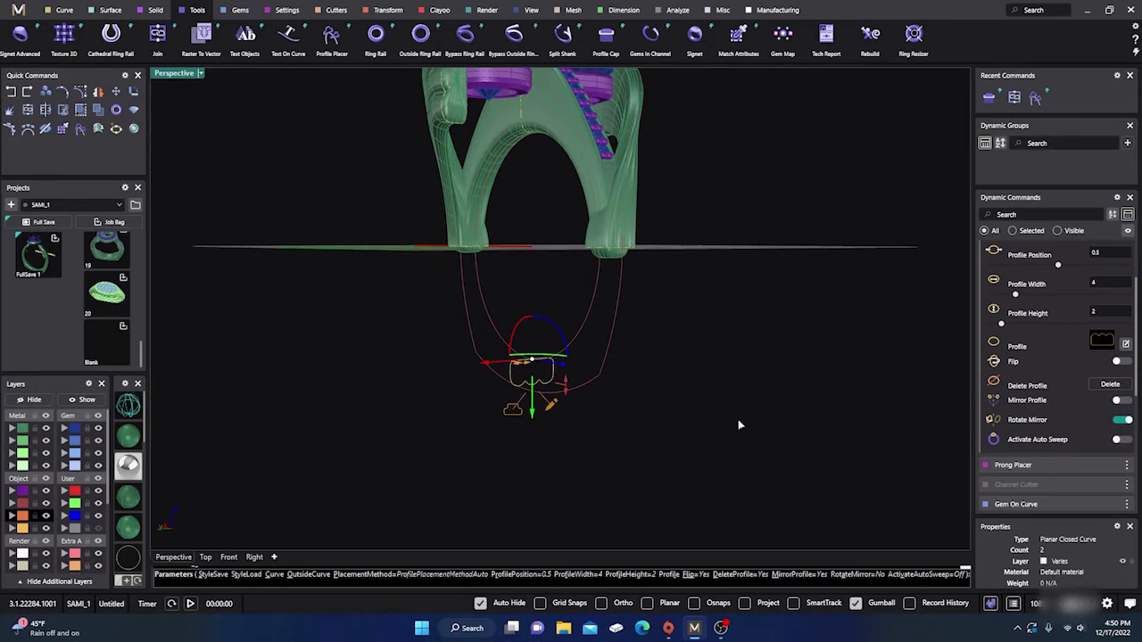
# - Assign the outer ring rail as the Profile Placer's outside curve so it governs the profile's height
pyautogui.scroll(5, 539, 384)
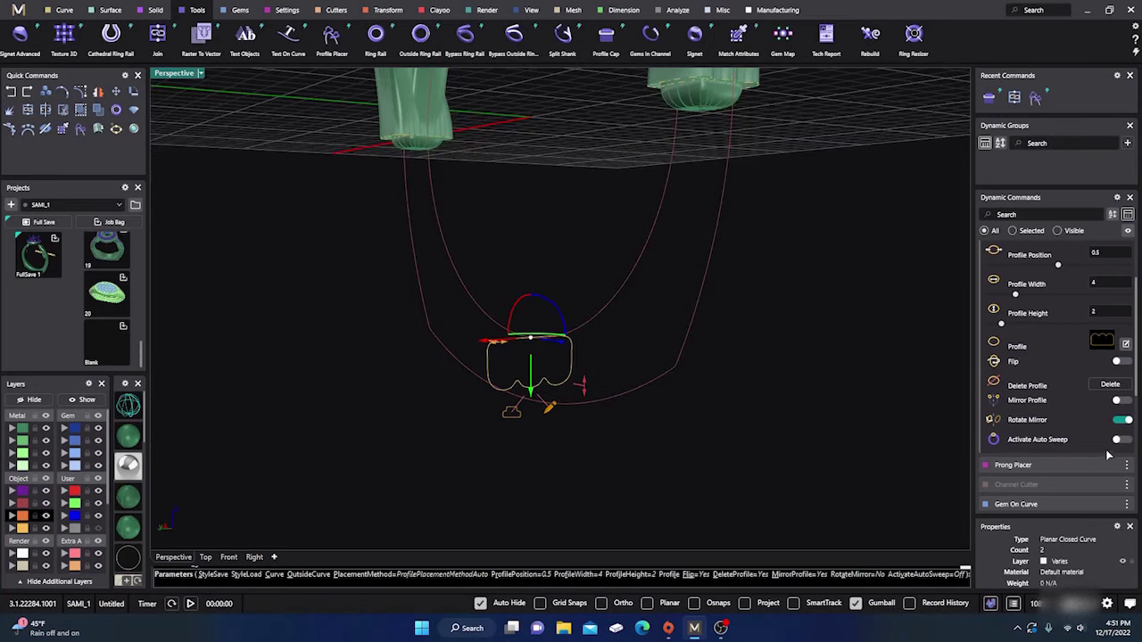
pyautogui.scroll(2, 1070, 401)
pyautogui.click(1087, 284)
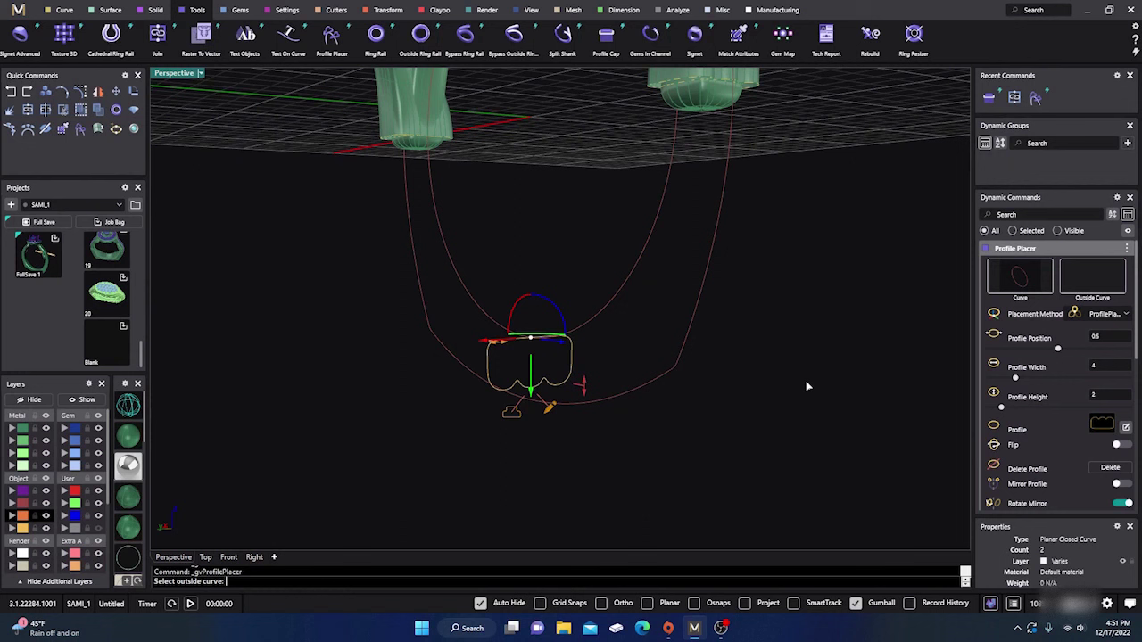
pyautogui.click(571, 402)
pyautogui.moveTo(611, 491); pyautogui.dragTo(538, 482, button='right')
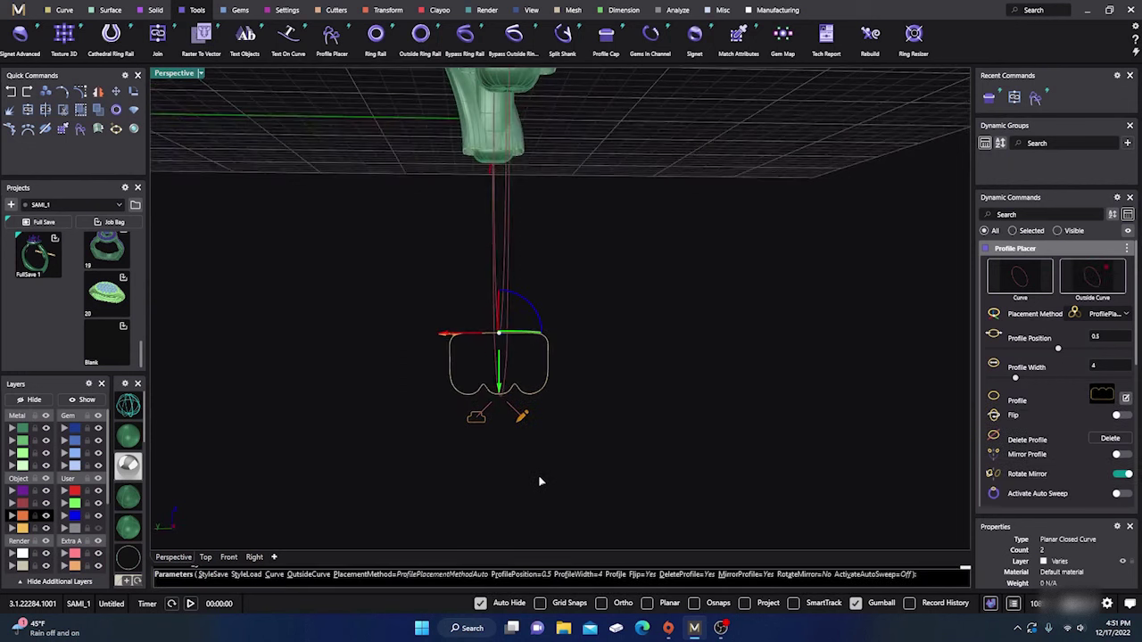
pyautogui.moveTo(439, 351)
pyautogui.mouseDown(button='right')
pyautogui.moveTo(425, 416)
pyautogui.moveTo(438, 368)
pyautogui.mouseUp(button='right')
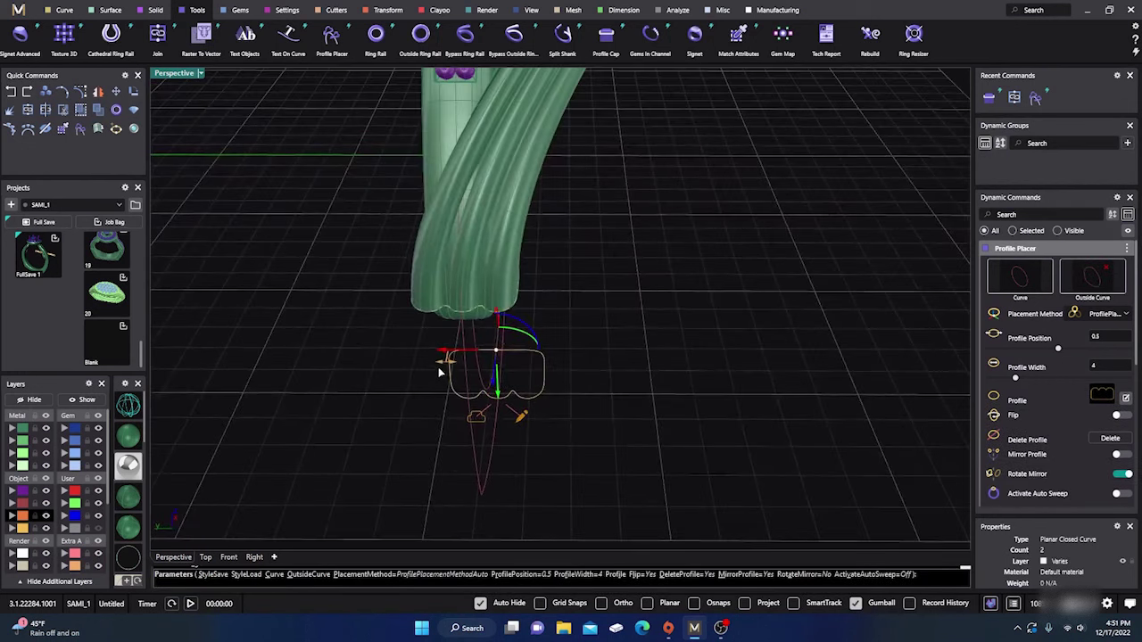
# - Widen the profile at the base of the ring to 4.4 and finish the Profile Placer
pyautogui.moveTo(446, 364)
pyautogui.mouseDown()
pyautogui.moveTo(467, 373)
pyautogui.moveTo(437, 362)
pyautogui.mouseUp()
pyautogui.moveTo(642, 453); pyautogui.dragTo(744, 438, button='right')
pyautogui.moveTo(599, 459); pyautogui.dragTo(610, 437, button='right')
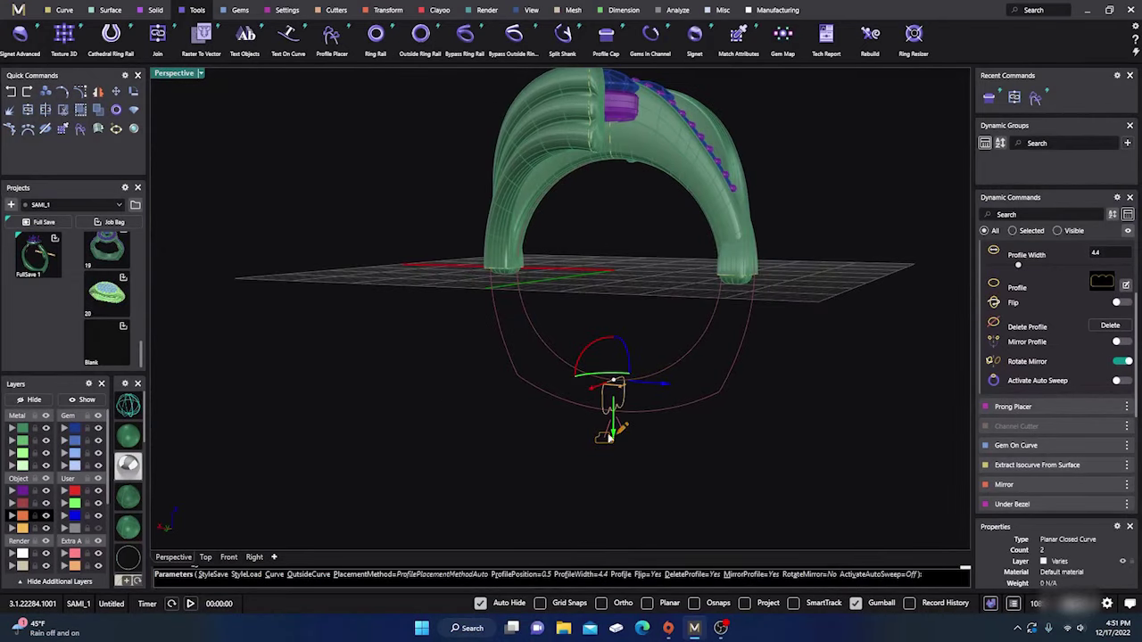
pyautogui.rightClick(491, 460)
pyautogui.moveTo(497, 461); pyautogui.dragTo(552, 466, button='right')
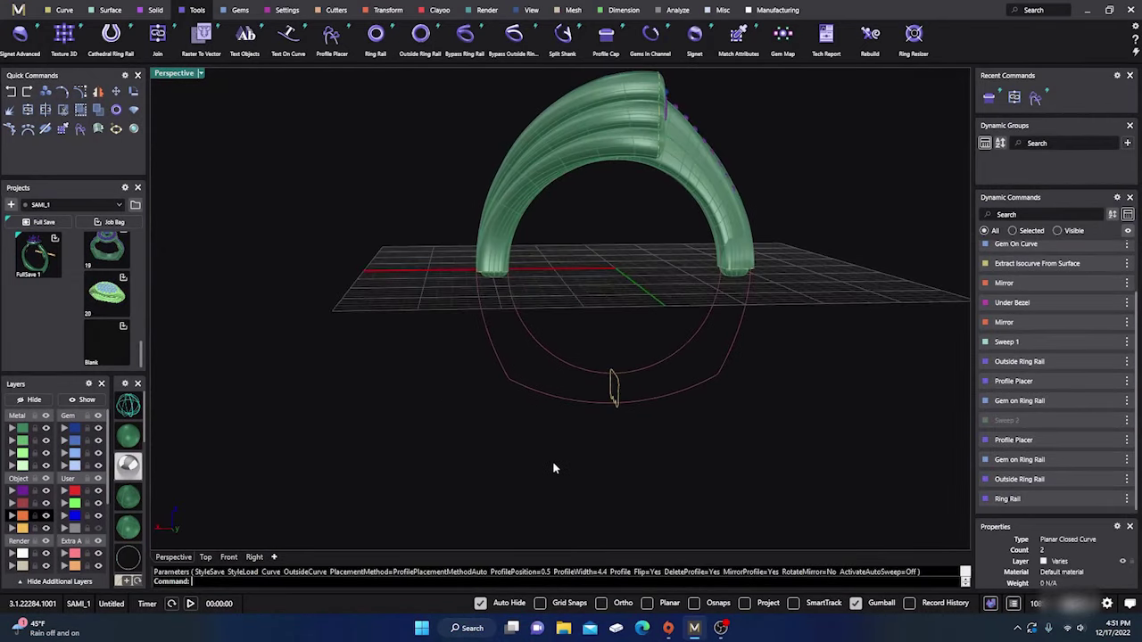
# - Start Sweep 2 and pick the inner and outer lower ring rails as its rails
pyautogui.scroll(-5, 512, 395)
pyautogui.moveTo(469, 474); pyautogui.dragTo(404, 390, button='right')
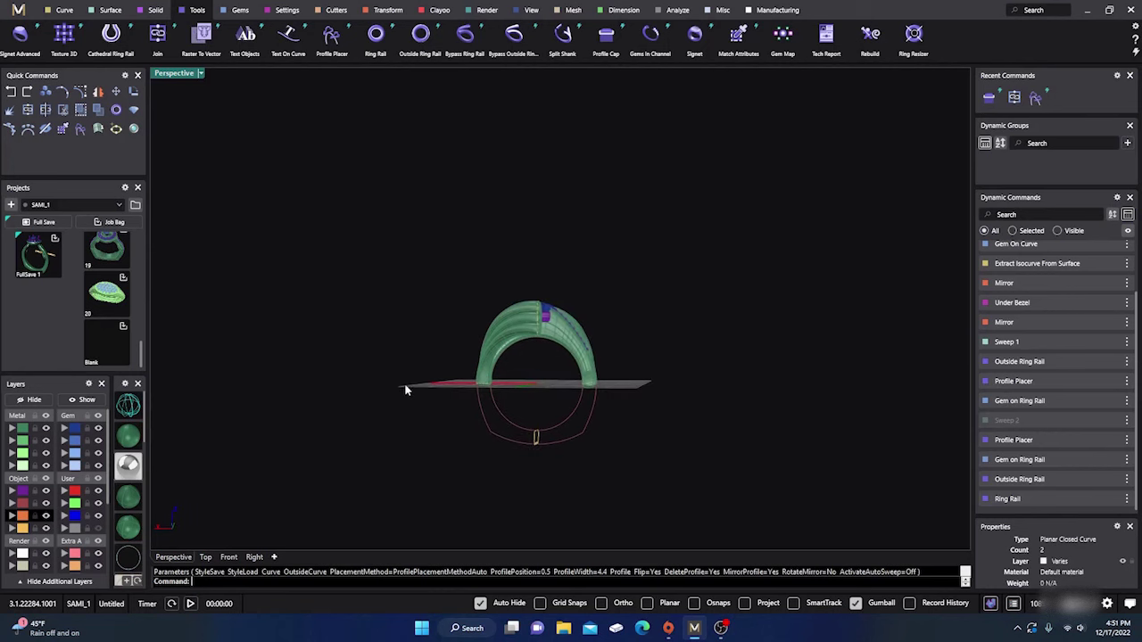
pyautogui.click(108, 11)
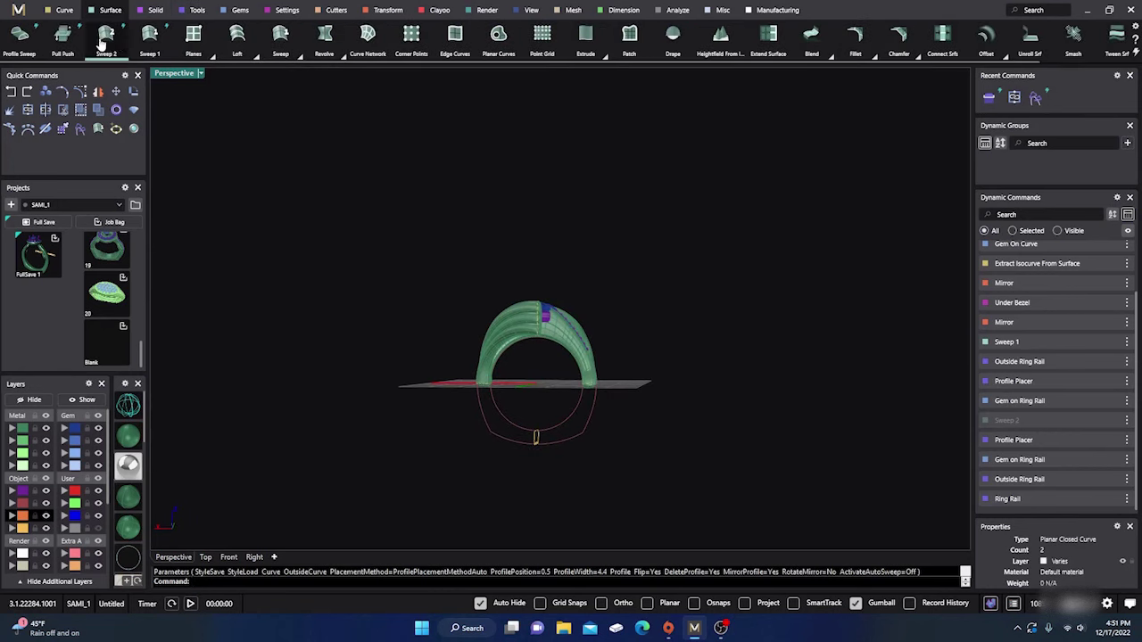
pyautogui.click(106, 35)
pyautogui.moveTo(510, 358); pyautogui.dragTo(508, 446, button='right')
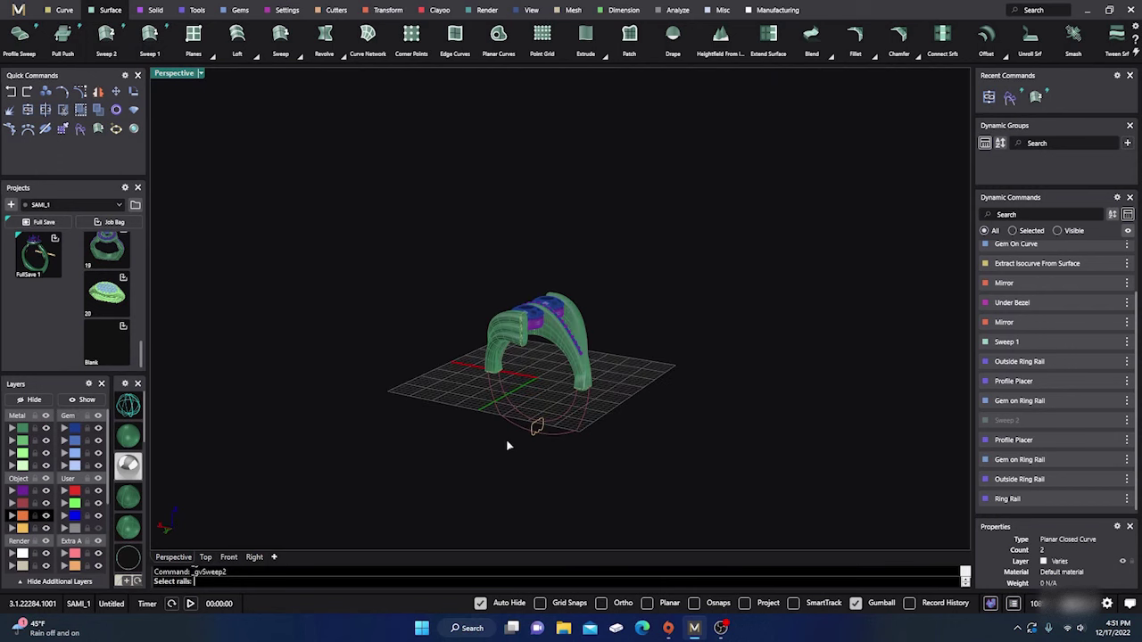
pyautogui.scroll(5, 507, 400)
pyautogui.click(511, 405)
# - Pick the cut-end curve of one shank side, the placed base profile and the opposite cut-end curve as the sweep's profiles
pyautogui.scroll(3, 466, 325)
pyautogui.click(480, 280)
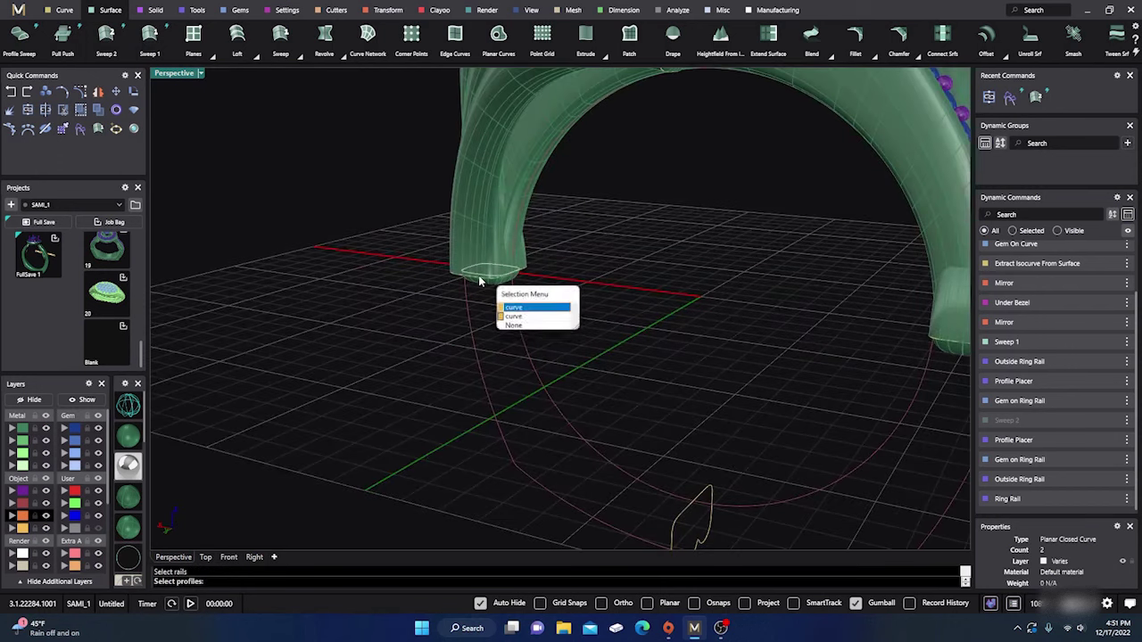
pyautogui.click(514, 327)
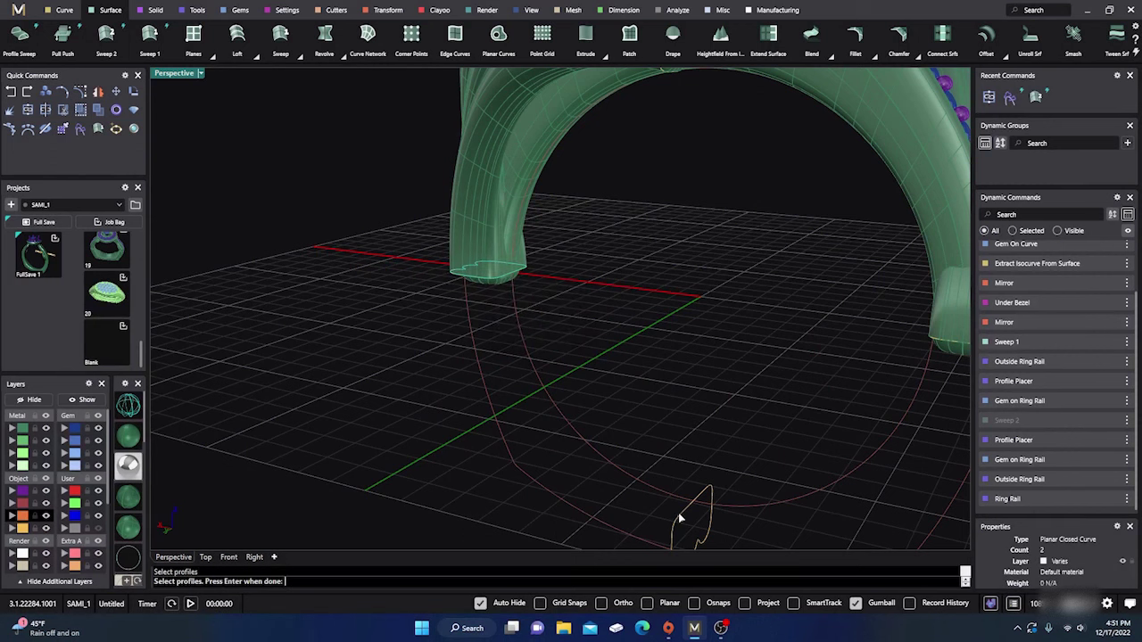
pyautogui.scroll(-3, 546, 406)
pyautogui.scroll(4, 737, 389)
pyautogui.scroll(2, 704, 364)
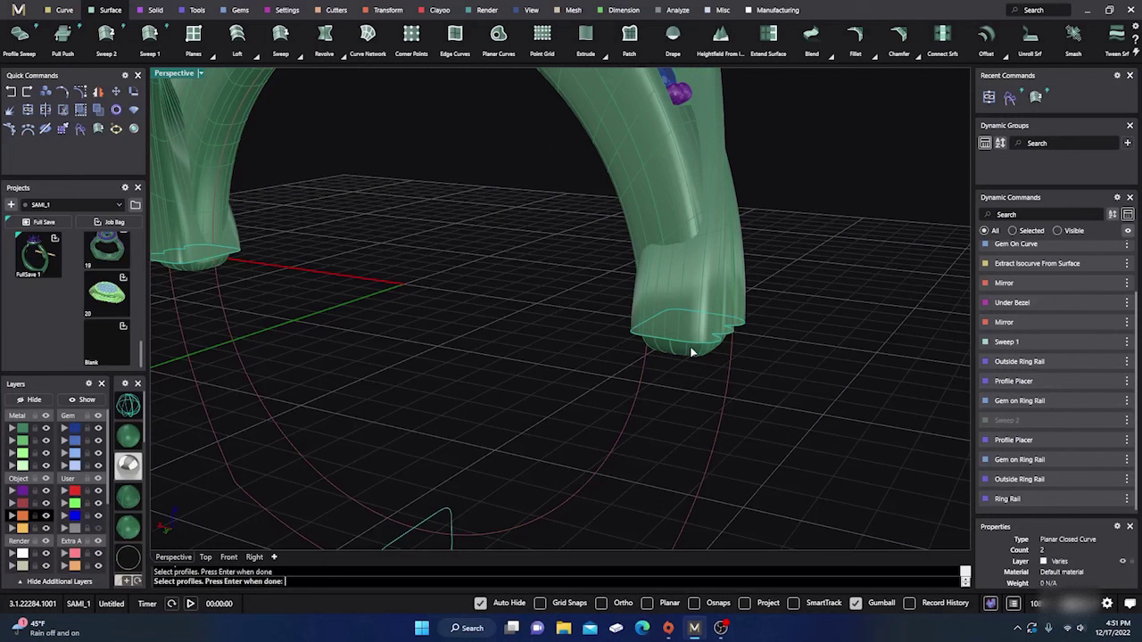
pyautogui.click(690, 348)
pyautogui.rightClick(690, 348)
# - Inspect the swept lower shank from several sides and turn off Maintain Height
pyautogui.scroll(-4, 542, 262)
pyautogui.moveTo(594, 366); pyautogui.dragTo(616, 426, button='right')
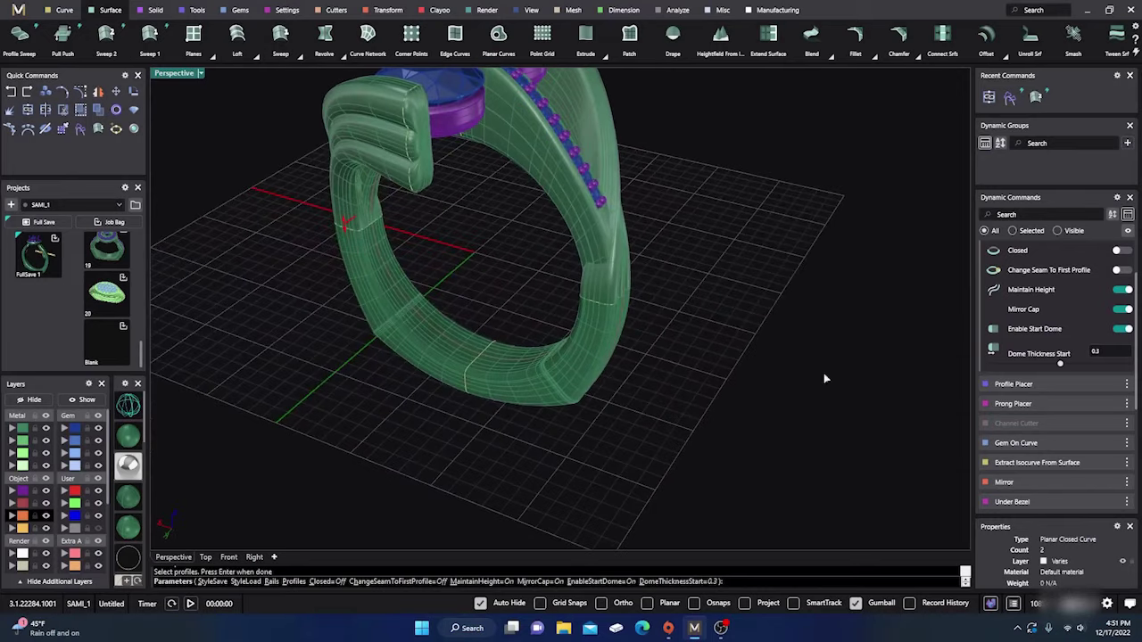
pyautogui.moveTo(721, 422); pyautogui.dragTo(612, 388, button='right')
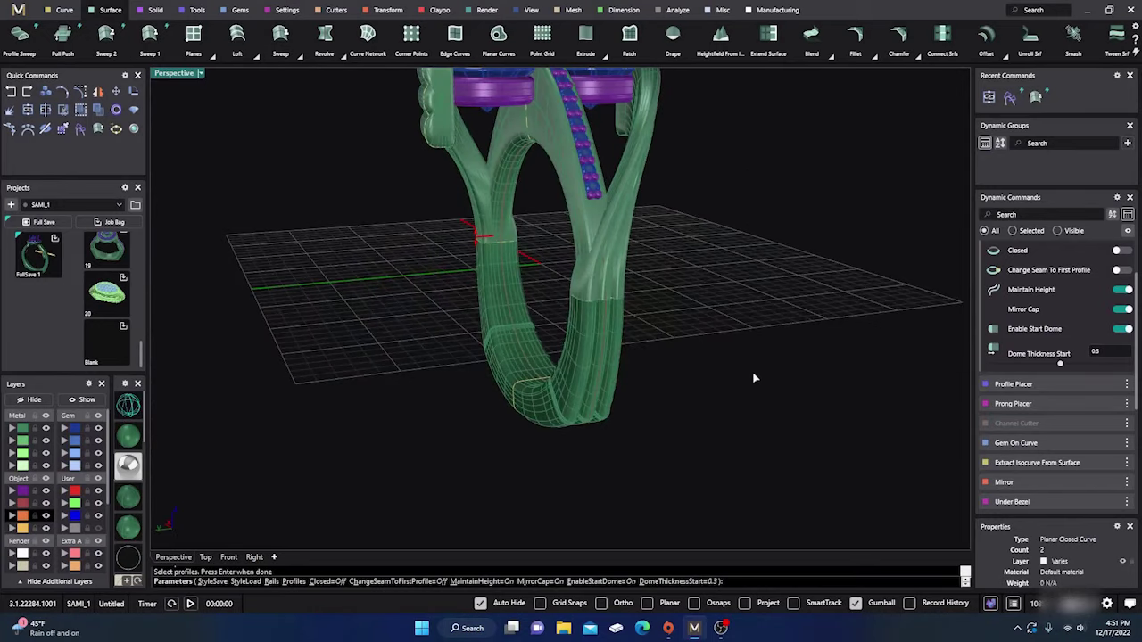
pyautogui.moveTo(802, 434); pyautogui.dragTo(590, 361, button='right')
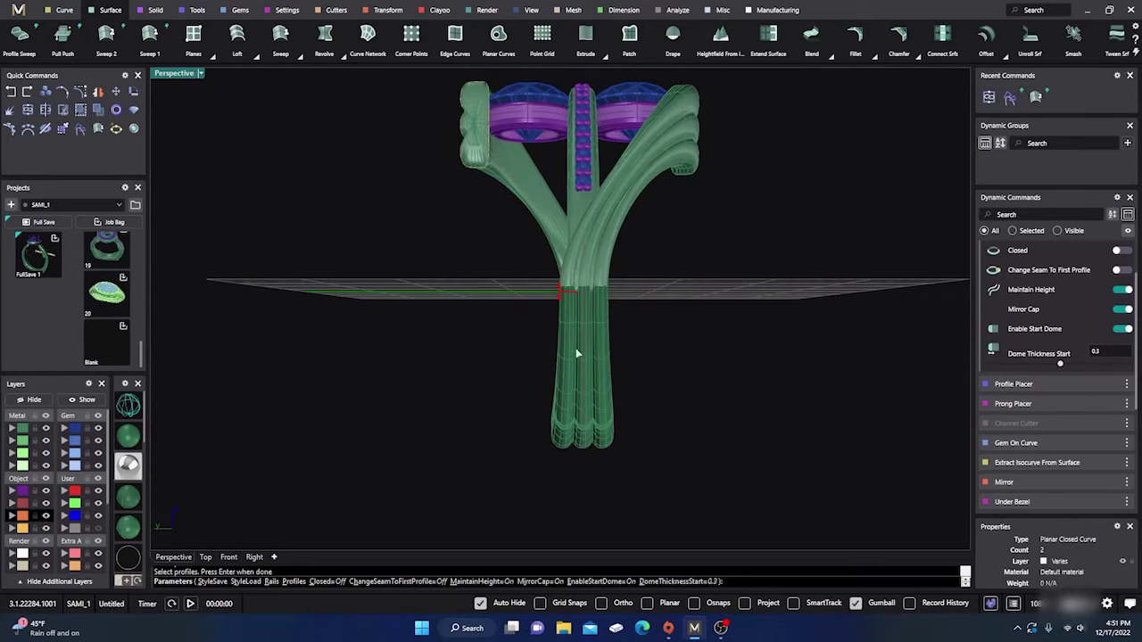
pyautogui.click(1122, 290)
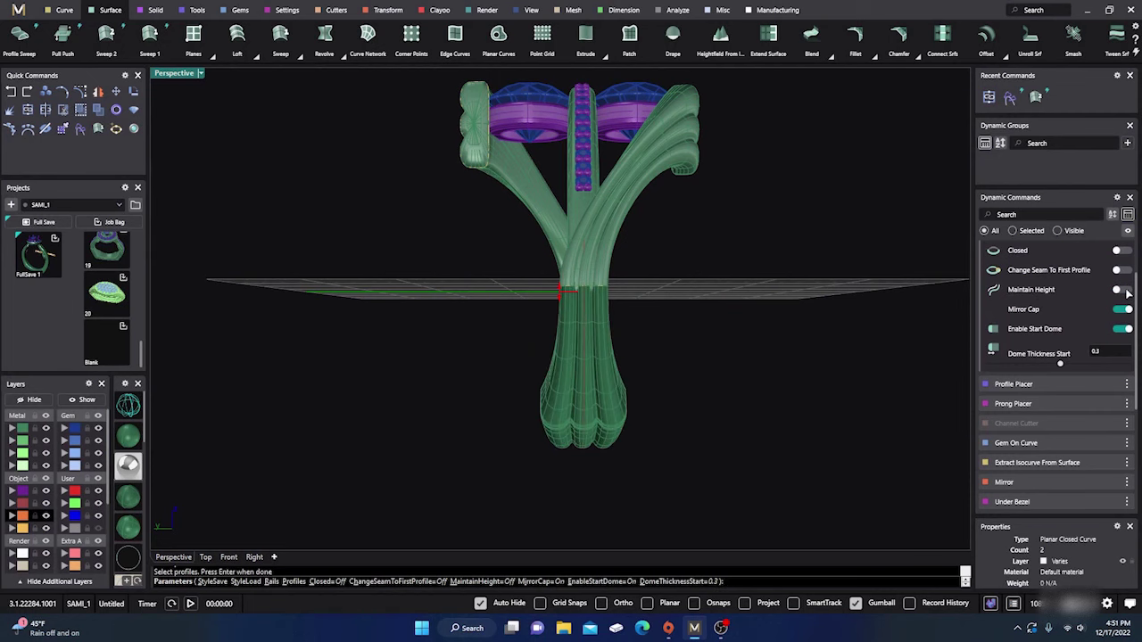
pyautogui.moveTo(570, 486); pyautogui.dragTo(794, 362, button='right')
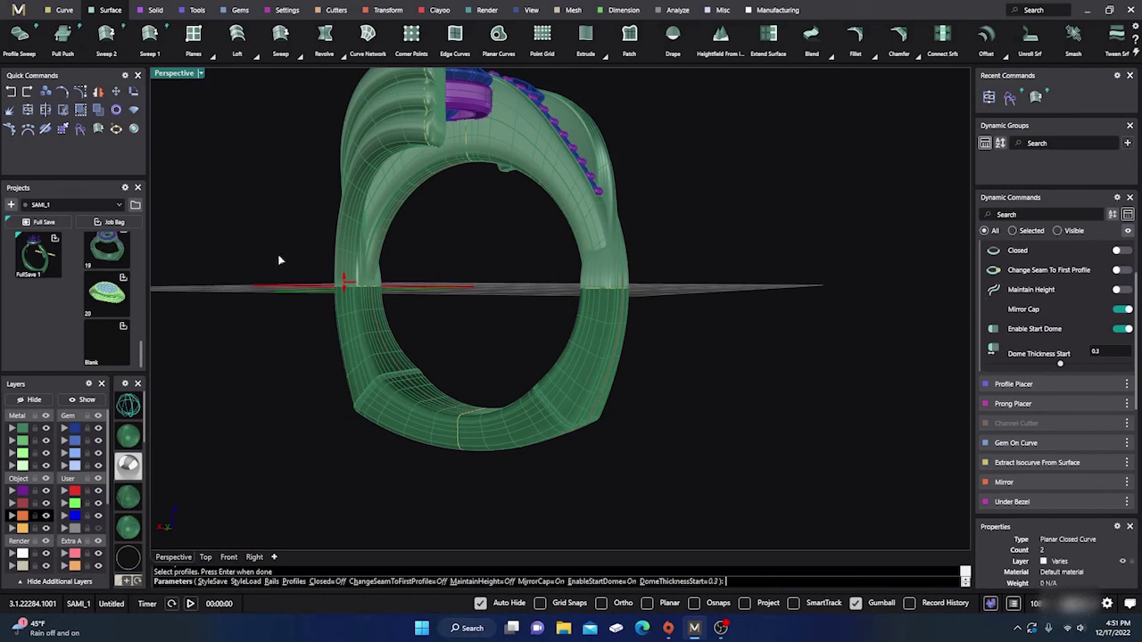
# - Disable Mirror Cap, the start dome and the end dome, and complete the lower shank sweep
pyautogui.click(1122, 309)
pyautogui.click(1124, 329)
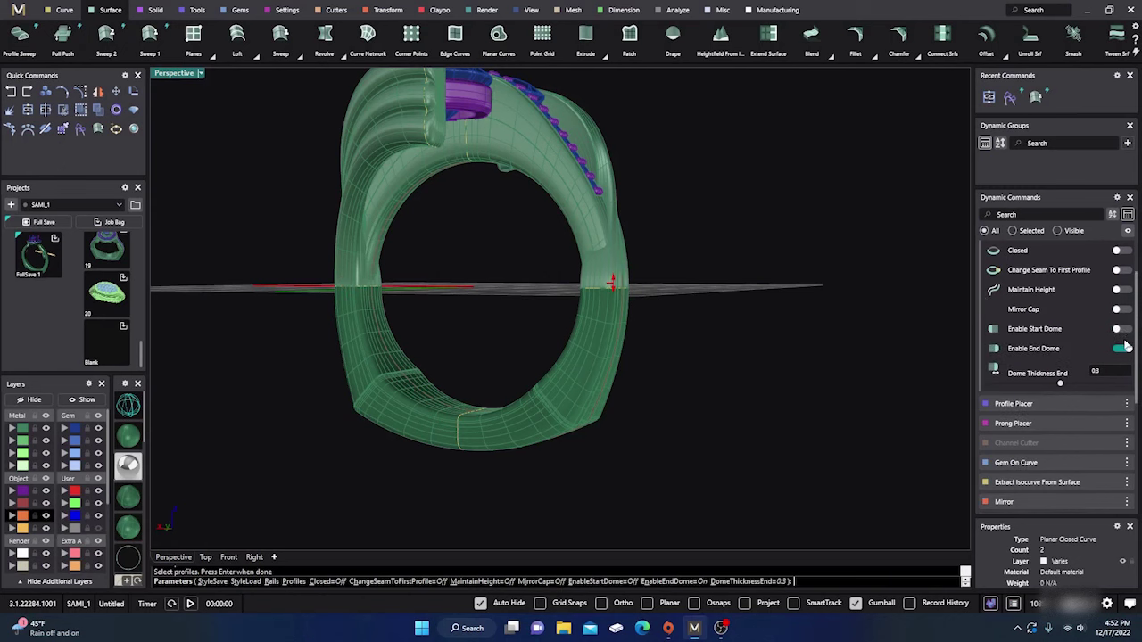
pyautogui.click(1122, 350)
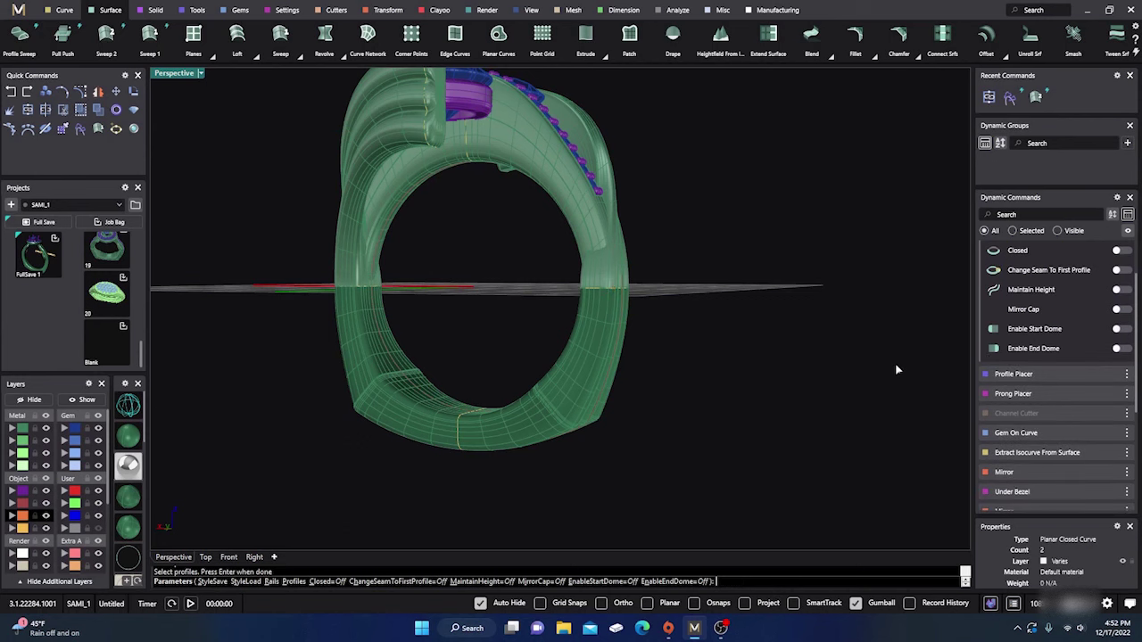
pyautogui.press('Return')
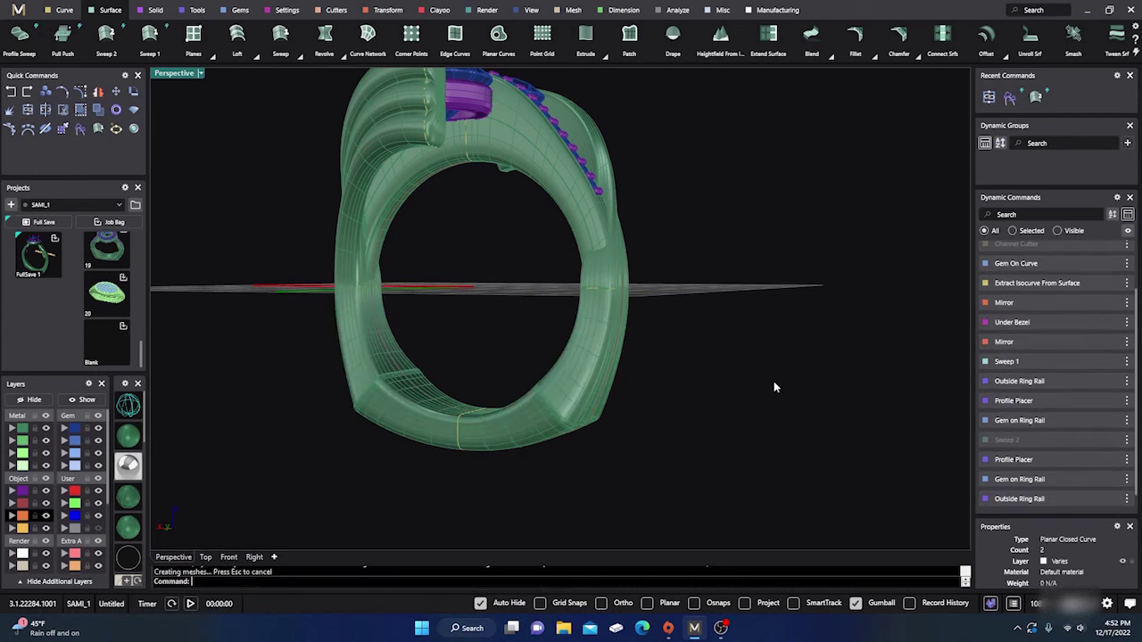
# - Join the swept lower shank with the two open upper shank arms and check that they select as one body
pyautogui.moveTo(773, 385); pyautogui.dragTo(575, 395, button='right')
pyautogui.click(576, 395)
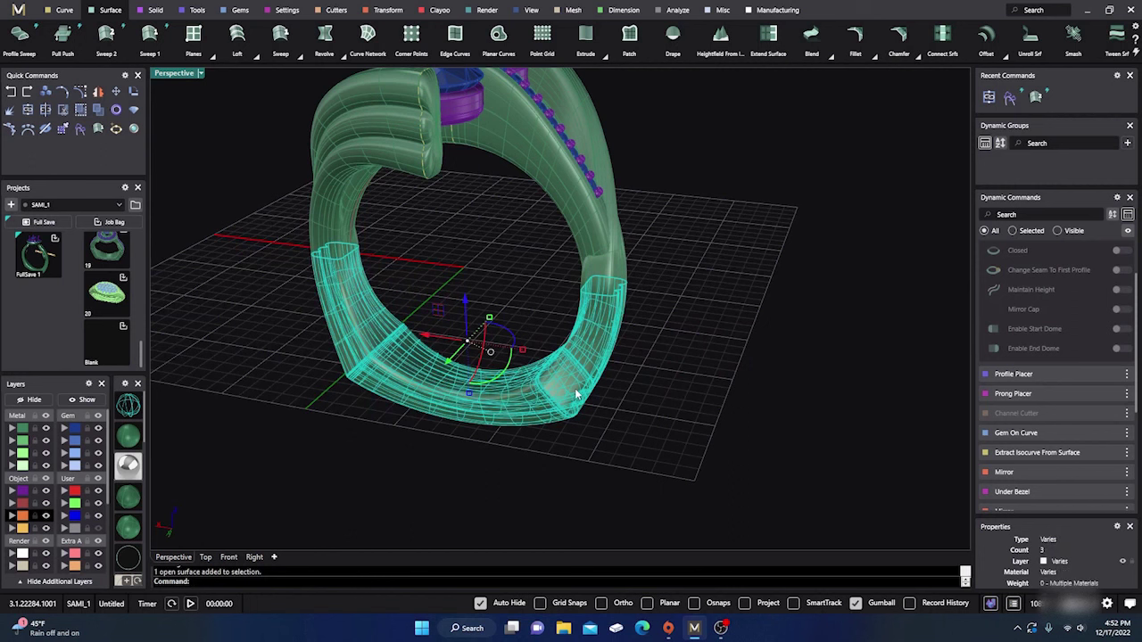
pyautogui.keyDown('shift'); pyautogui.click(606, 268); pyautogui.keyUp('shift')
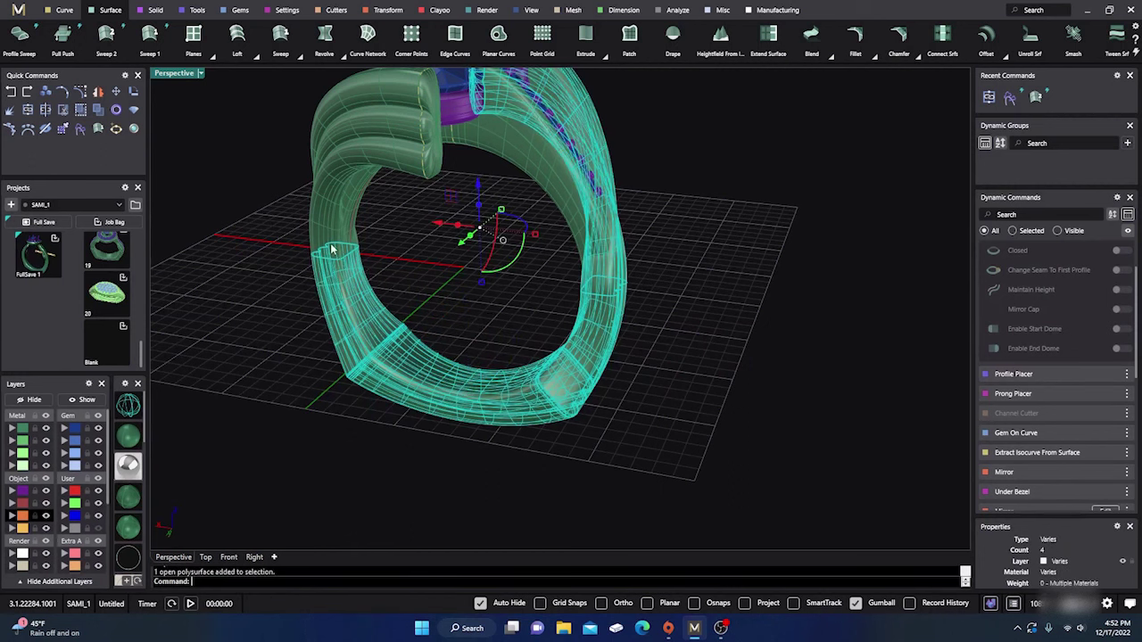
pyautogui.keyDown('shift'); pyautogui.click(348, 136); pyautogui.keyUp('shift')
pyautogui.moveTo(350, 153); pyautogui.dragTo(319, 398, button='right')
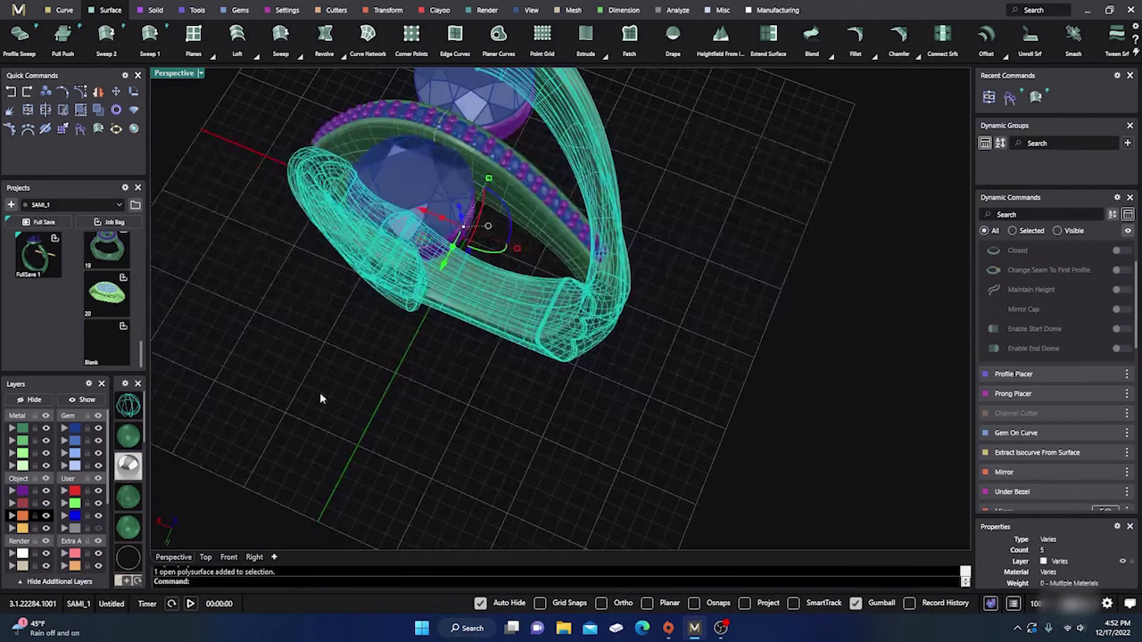
pyautogui.click(28, 110)
pyautogui.click(671, 426)
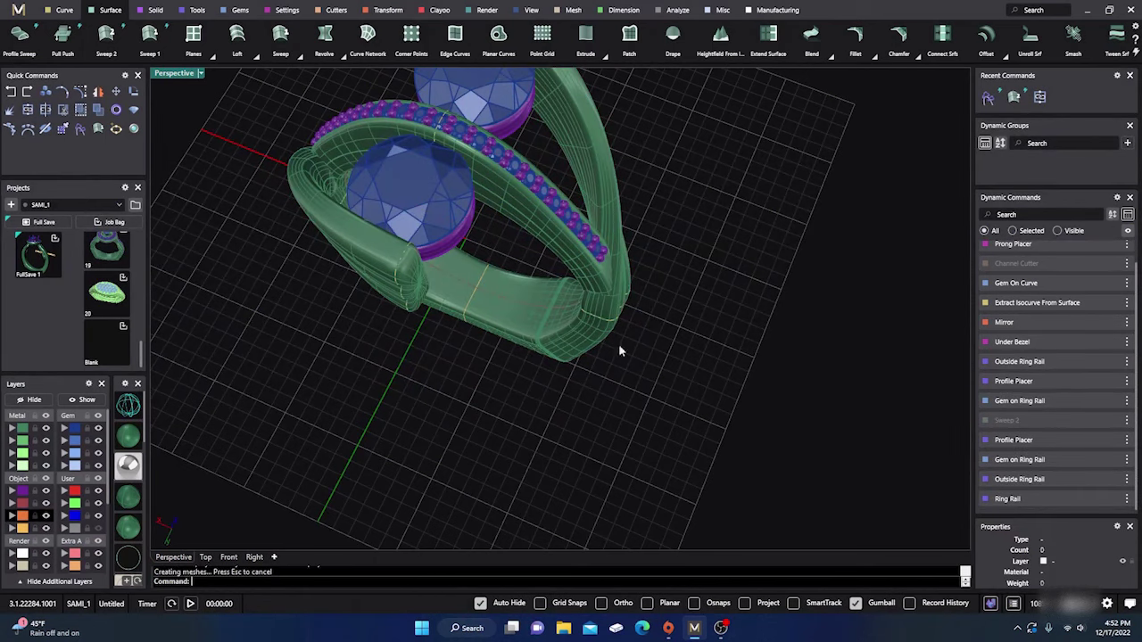
pyautogui.click(583, 333)
pyautogui.click(886, 426)
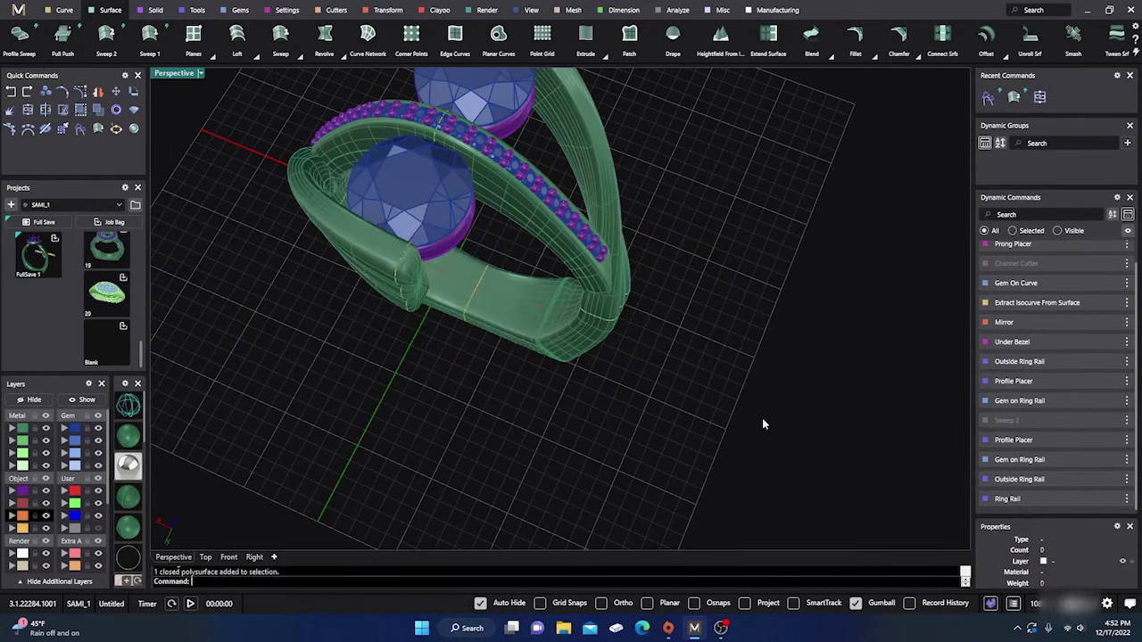
# - Select the whole ring model and save it as a new entry in the SAMI_1 project
pyautogui.scroll(-6, 761, 418)
pyautogui.moveTo(760, 418); pyautogui.dragTo(726, 425, button='right')
pyautogui.scroll(3, 690, 381)
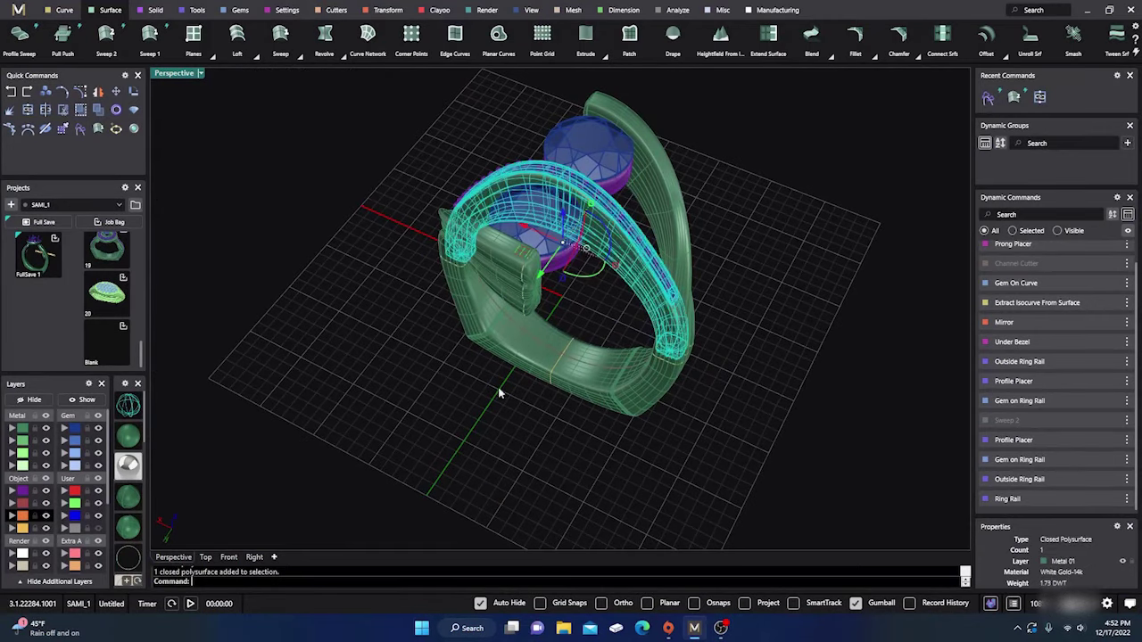
pyautogui.moveTo(453, 390); pyautogui.dragTo(422, 410, button='right')
pyautogui.moveTo(380, 109); pyautogui.dragTo(727, 481)
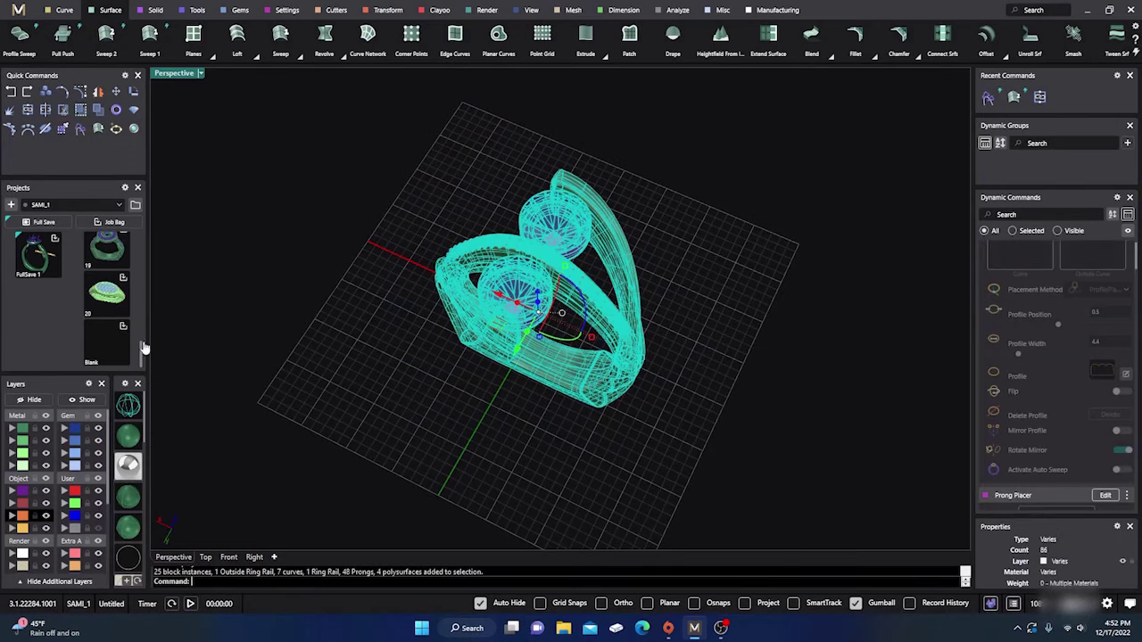
pyautogui.click(341, 410)
pyautogui.moveTo(386, 392); pyautogui.dragTo(395, 411, button='right')
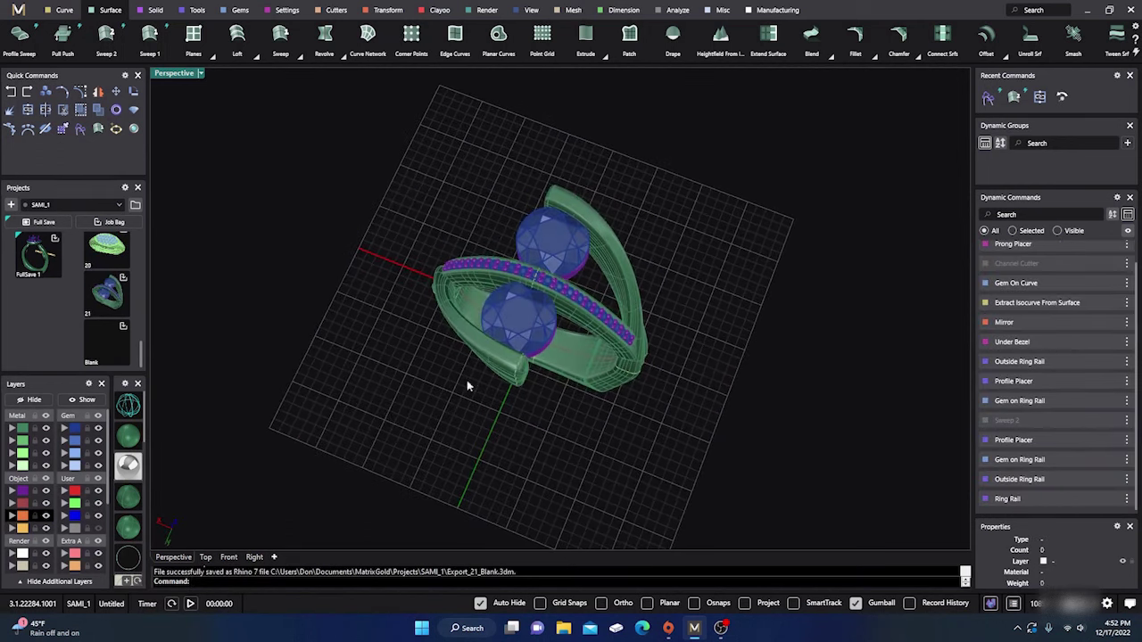
# - Boolean Union the joined shank with the central diamond band
pyautogui.scroll(3, 534, 431)
pyautogui.moveTo(535, 426); pyautogui.dragTo(535, 423, button='right')
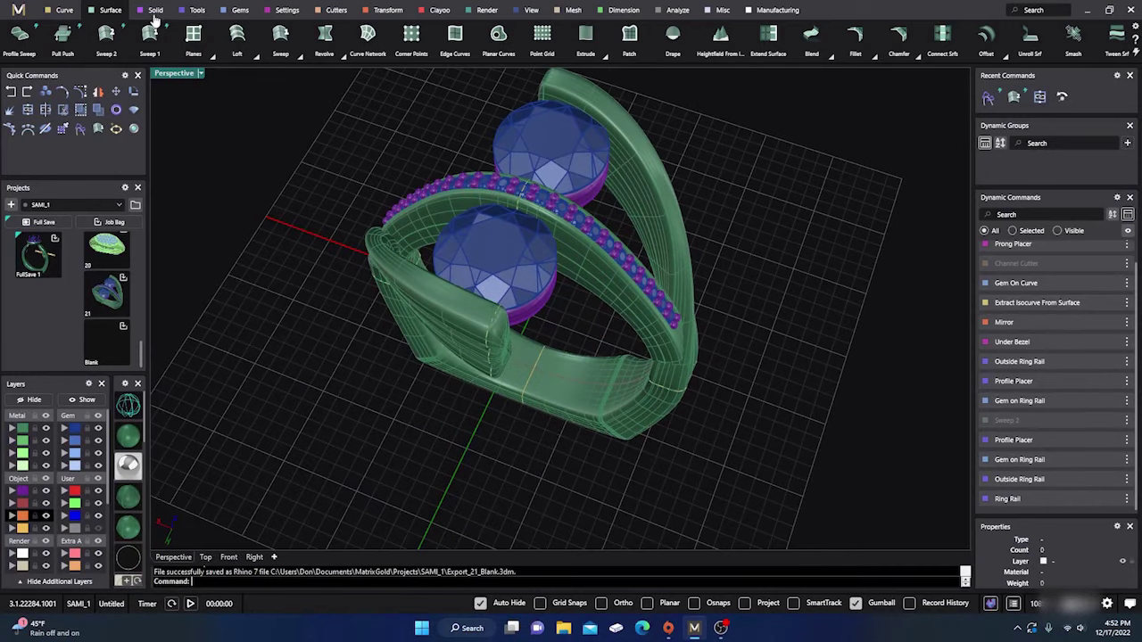
pyautogui.click(154, 12)
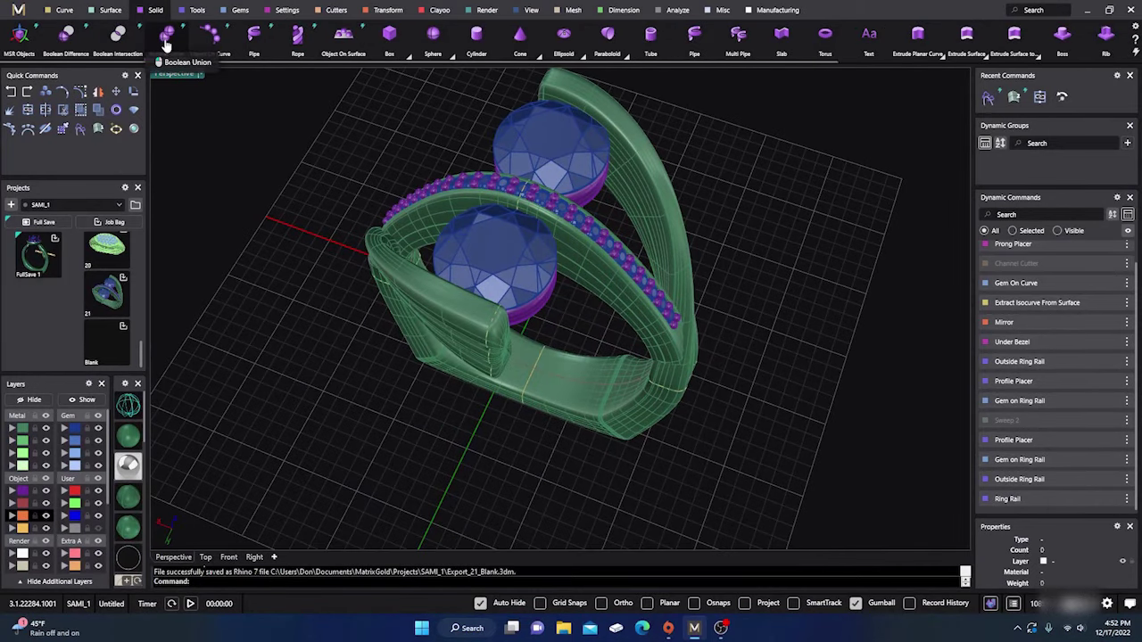
pyautogui.click(123, 41)
pyautogui.click(469, 331)
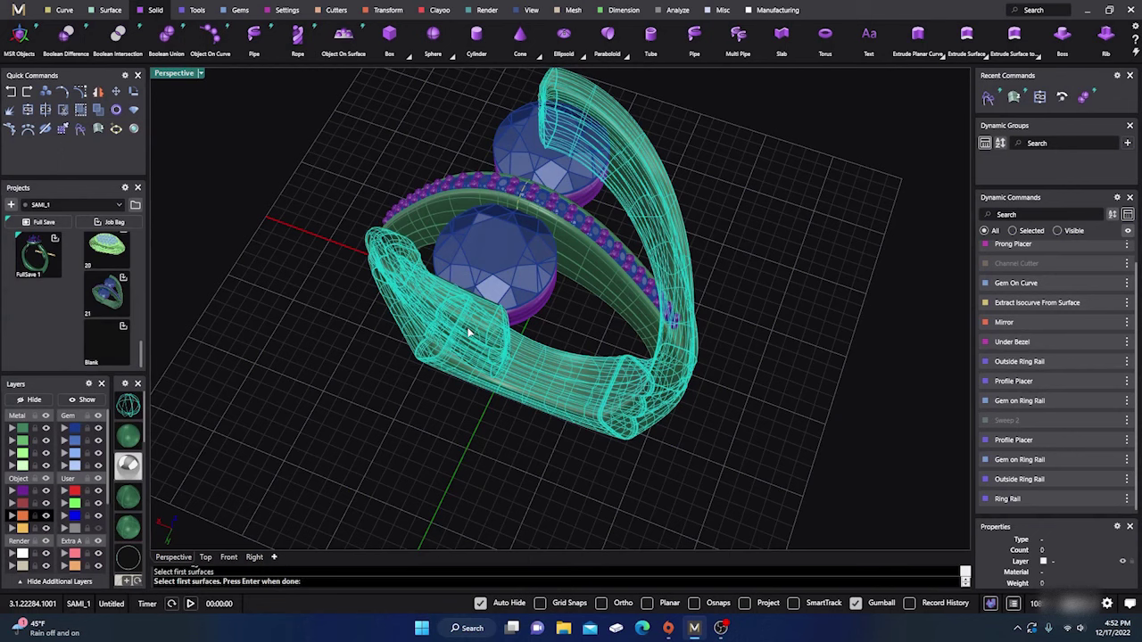
pyautogui.press('Return')
pyautogui.click(586, 288)
pyautogui.press('Return')
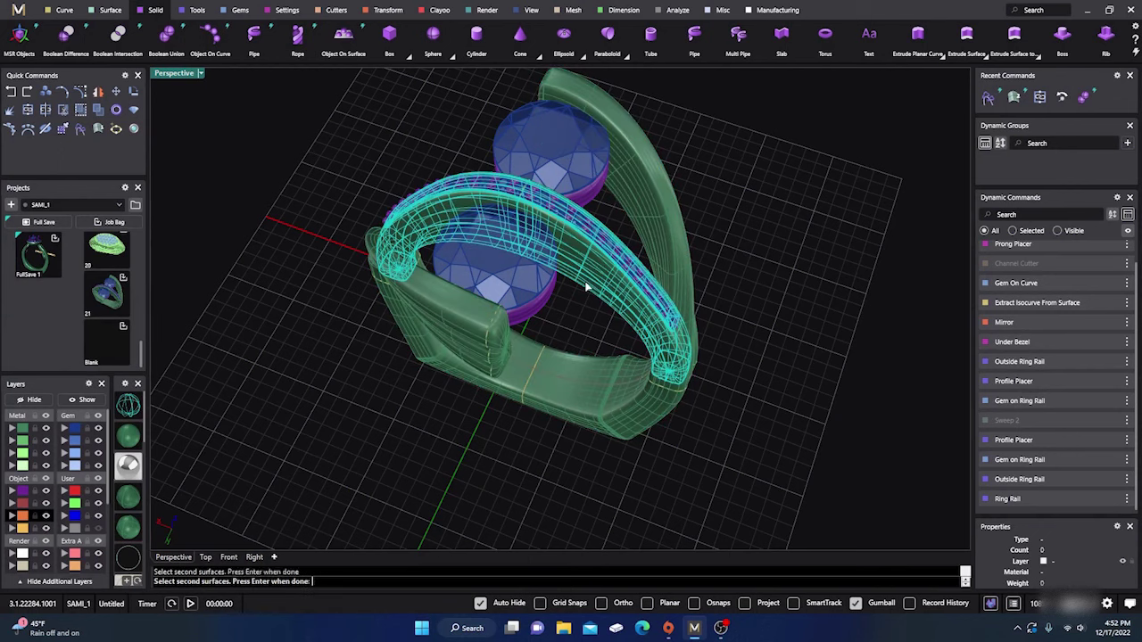
pyautogui.press('Return')
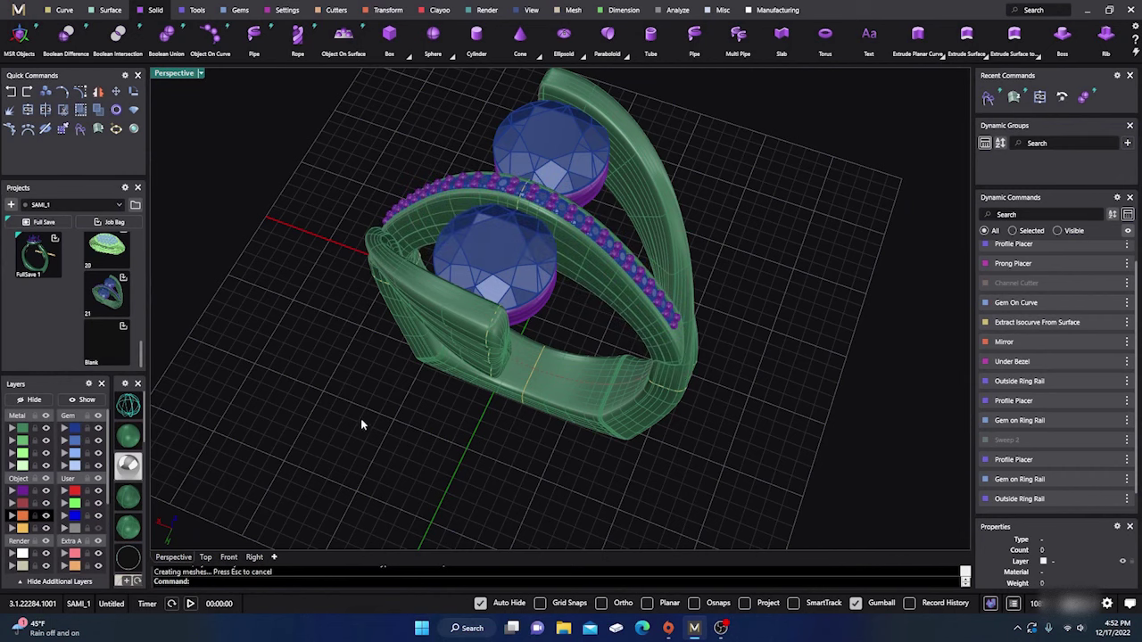
# - Move the original central band polysurface to the User 04 layer
pyautogui.click(585, 281)
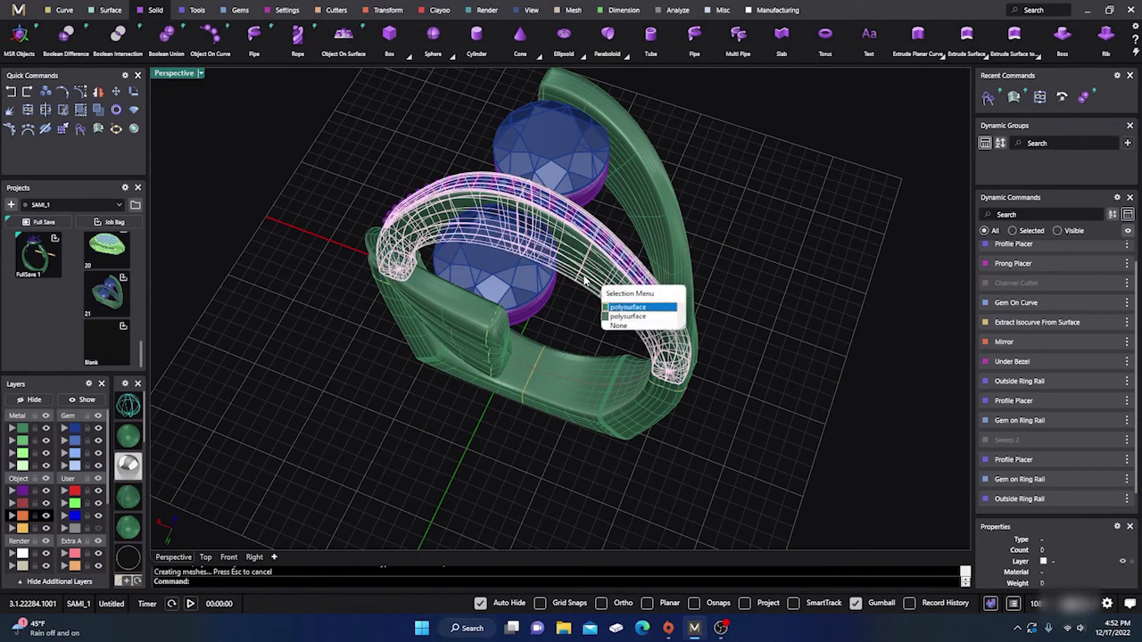
pyautogui.click(627, 308)
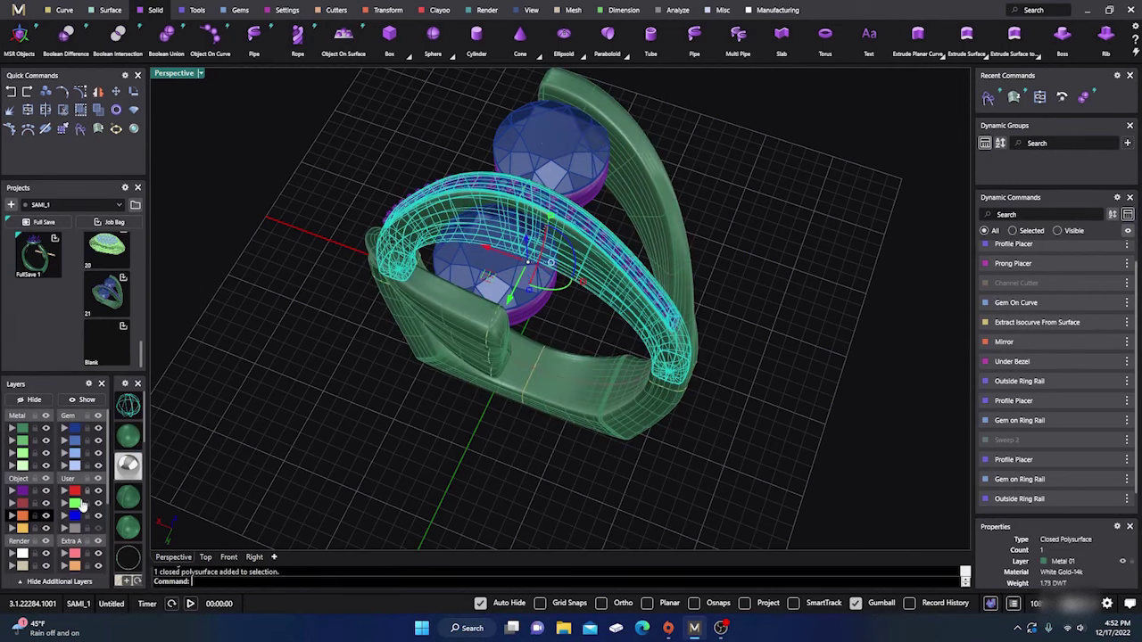
pyautogui.click(64, 529)
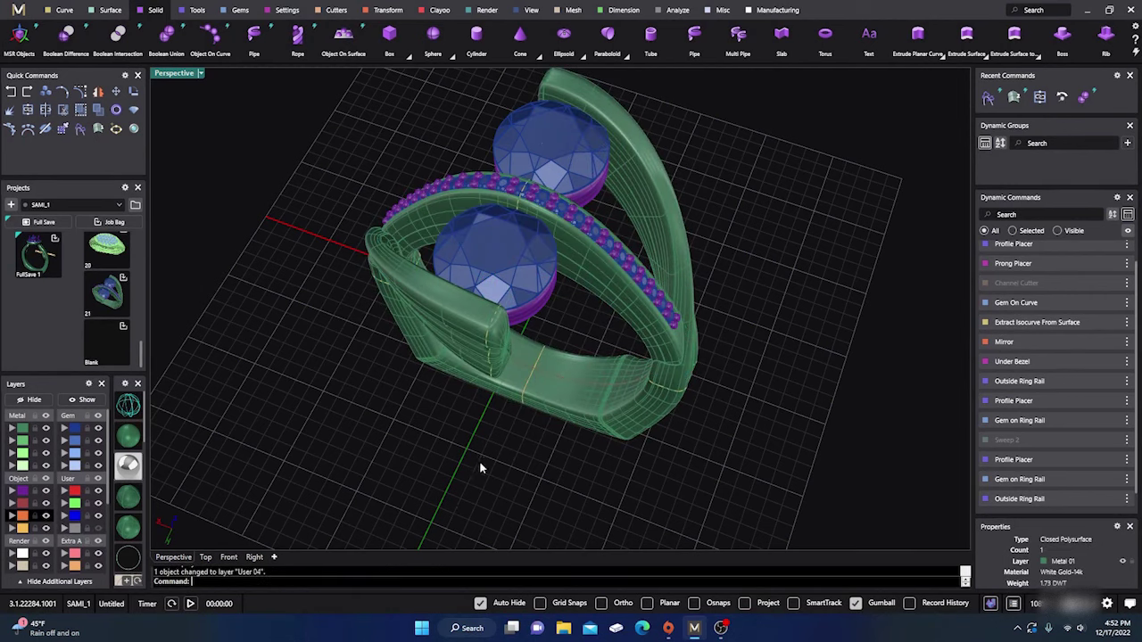
# - Examine the united ring body and where the central band meets the shank
pyautogui.click(604, 298)
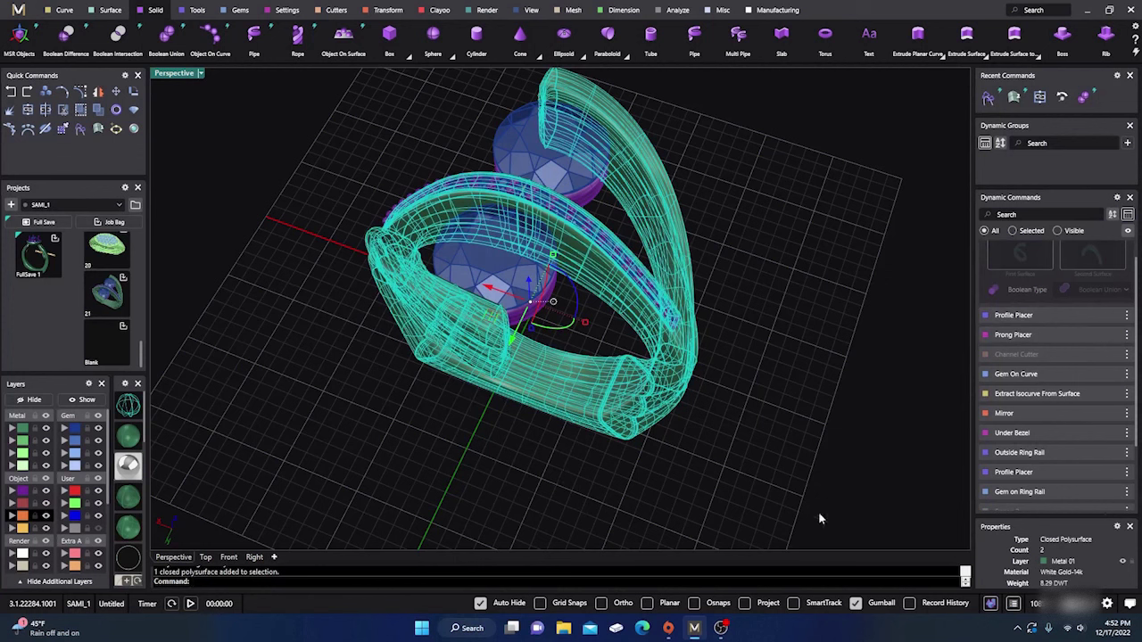
pyautogui.click(340, 322)
pyautogui.moveTo(402, 408); pyautogui.dragTo(428, 387, button='right')
pyautogui.scroll(-5, 365, 387)
pyautogui.scroll(5, 474, 292)
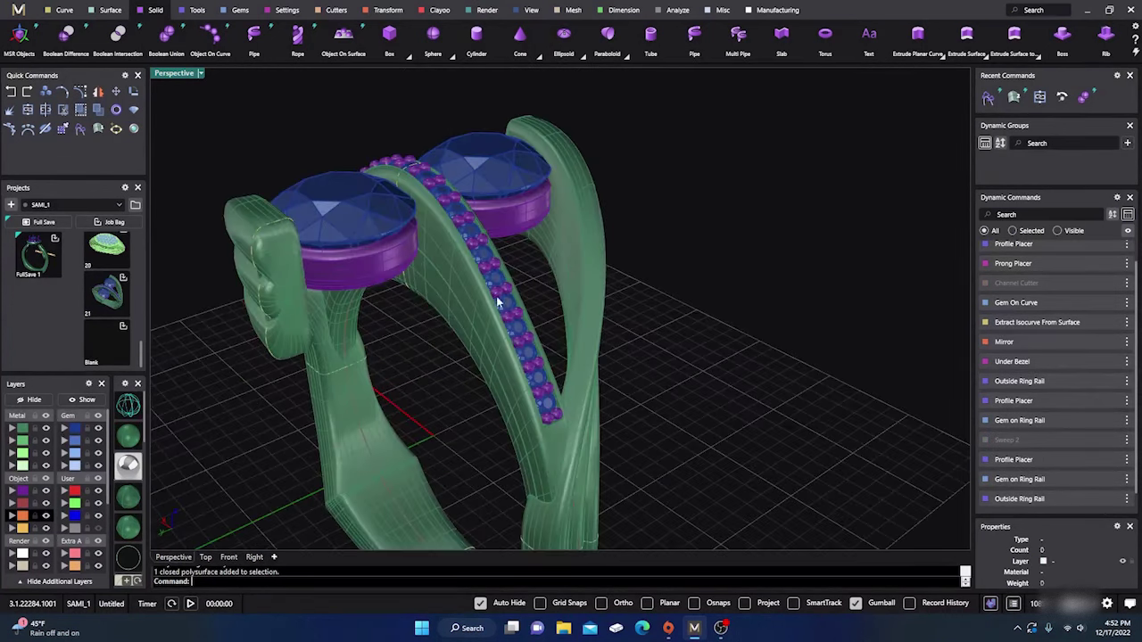
pyautogui.scroll(2, 455, 307)
pyautogui.scroll(-5, 703, 255)
pyautogui.moveTo(571, 288); pyautogui.dragTo(570, 392, button='right')
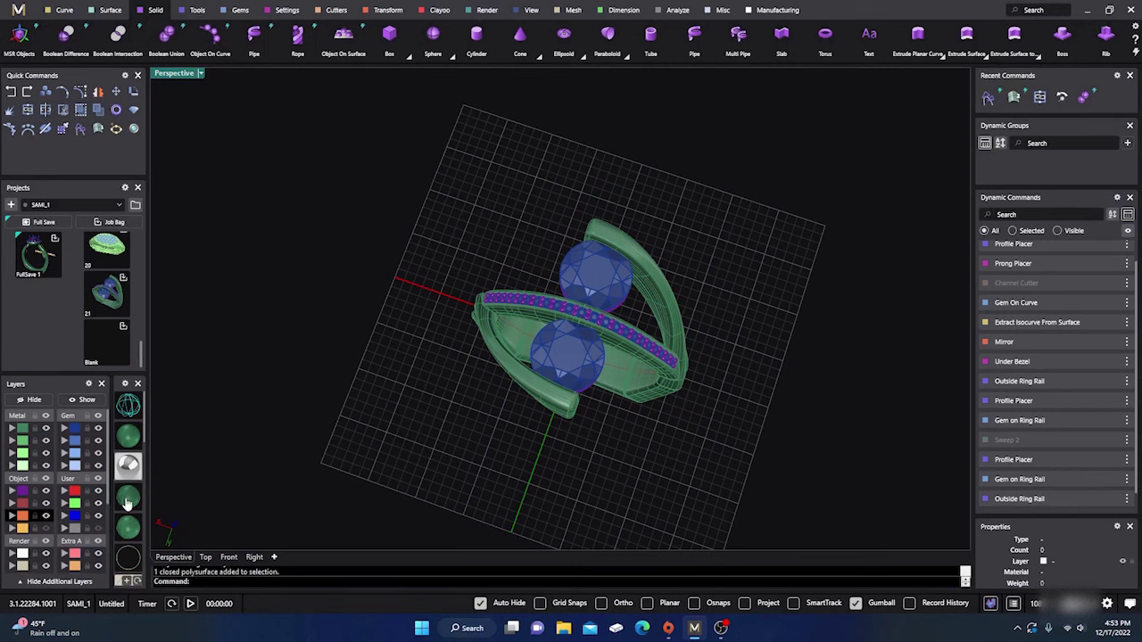
# - Show the ring in the rendered metal display and examine the stones, arms and diamond band
pyautogui.moveTo(469, 419); pyautogui.dragTo(438, 333, button='right')
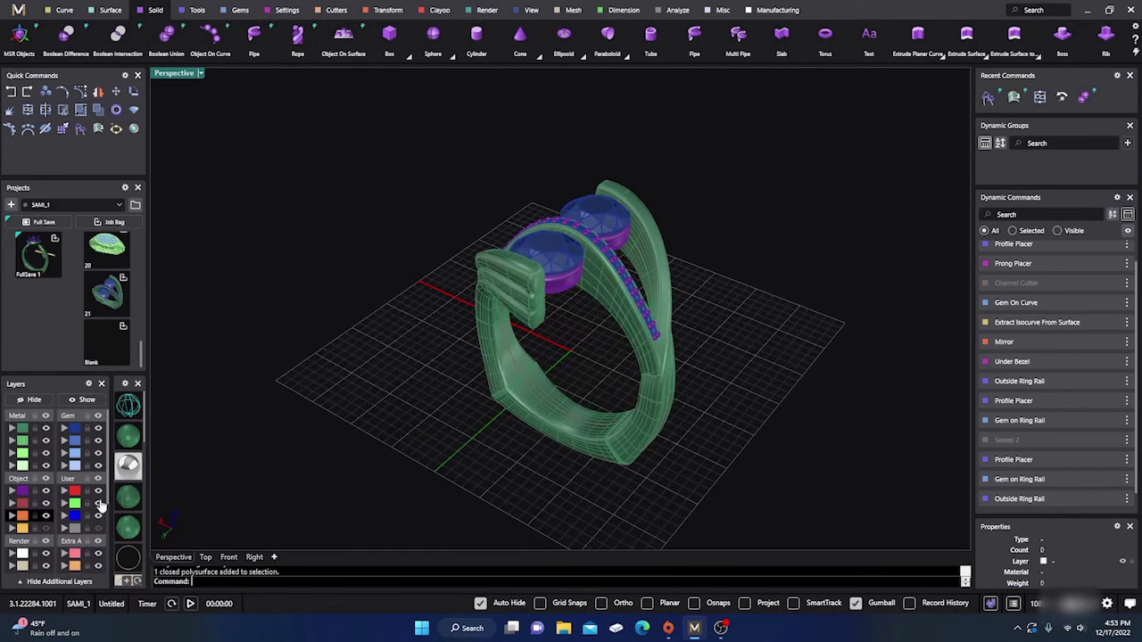
pyautogui.click(127, 464)
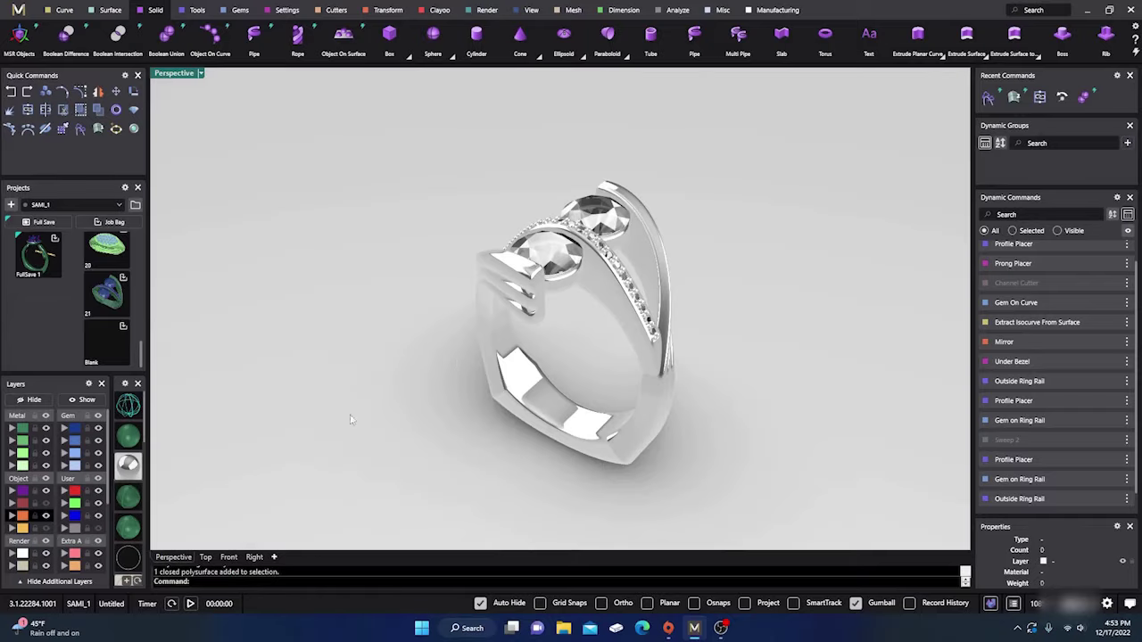
pyautogui.moveTo(353, 420); pyautogui.dragTo(486, 427, button='right')
pyautogui.scroll(7, 570, 376)
pyautogui.moveTo(578, 429); pyautogui.dragTo(570, 339, button='right')
pyautogui.scroll(-10, 553, 402)
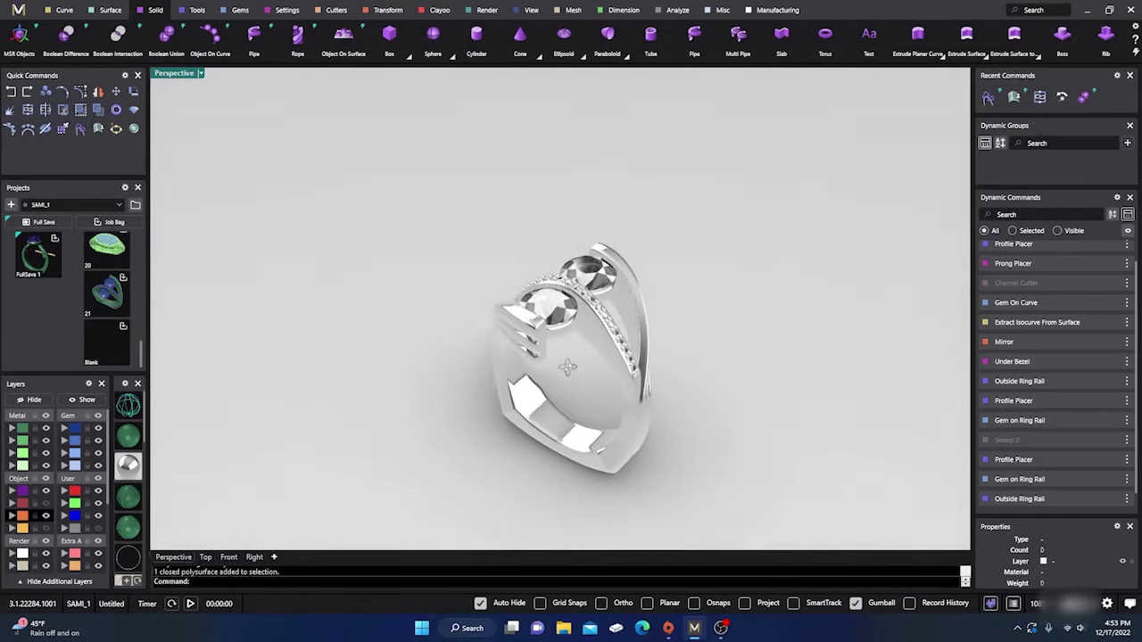
pyautogui.scroll(3, 571, 300)
pyautogui.scroll(-3, 517, 320)
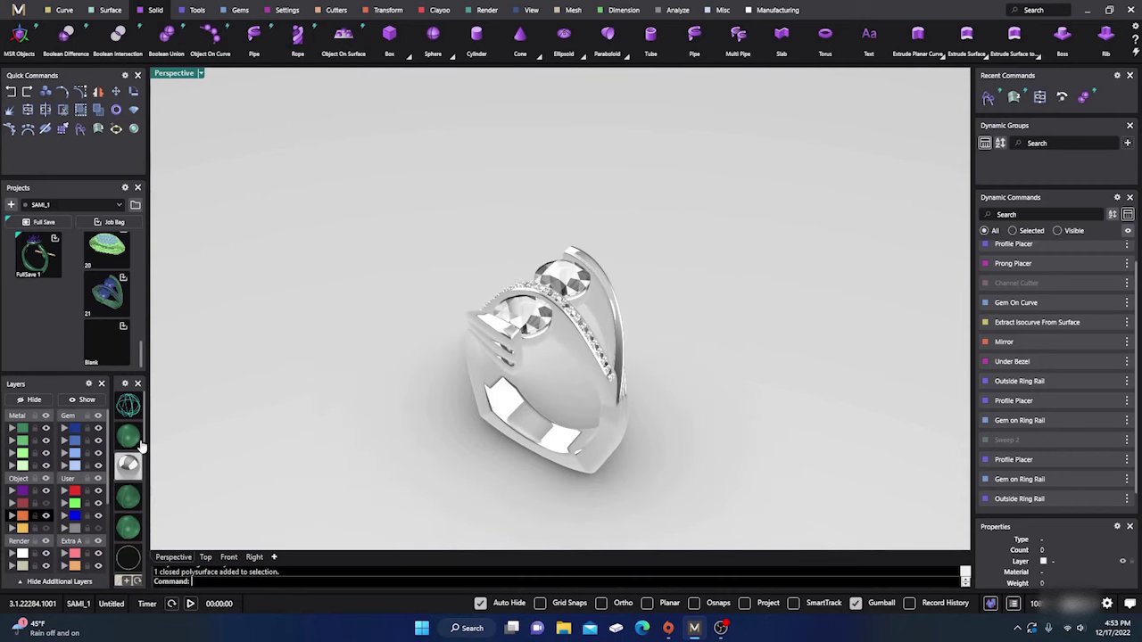
# - Return to the coloured layer display and open the Gem on Ring Rail parameters of the front centre stone for editing
pyautogui.click(128, 464)
pyautogui.moveTo(429, 311); pyautogui.dragTo(516, 382, button='right')
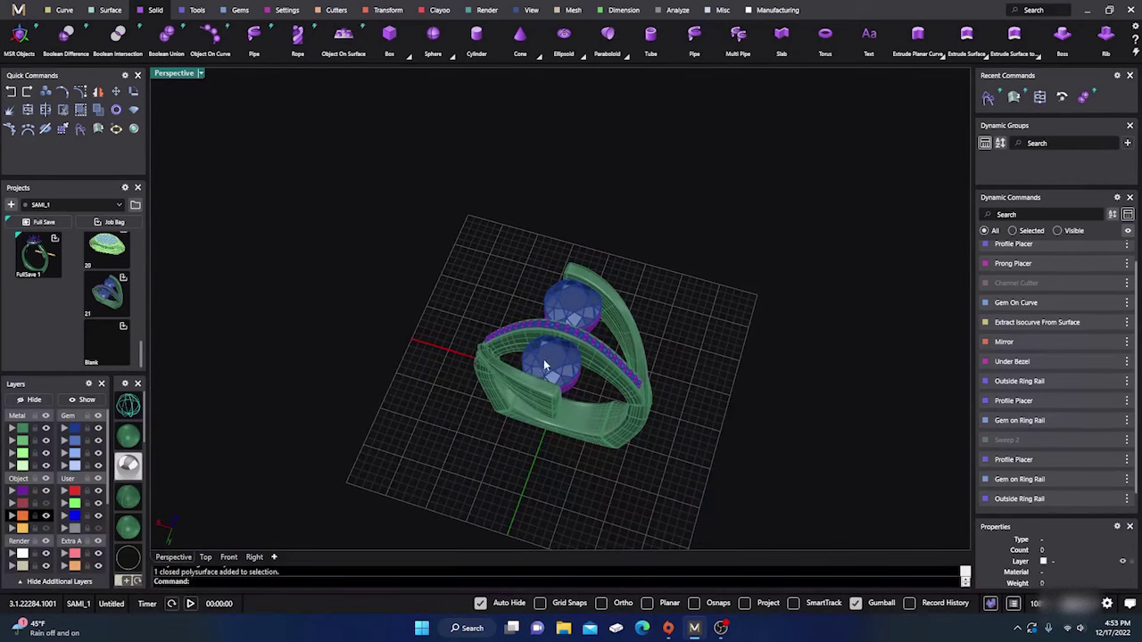
pyautogui.click(544, 364)
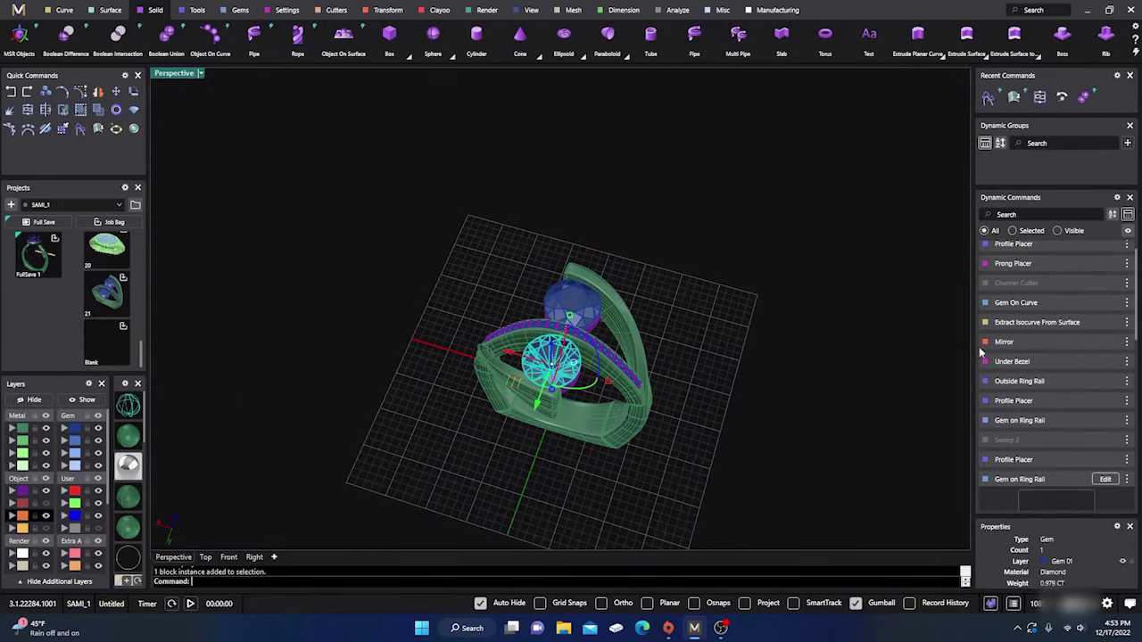
pyautogui.scroll(-3, 1032, 339)
pyautogui.click(1102, 348)
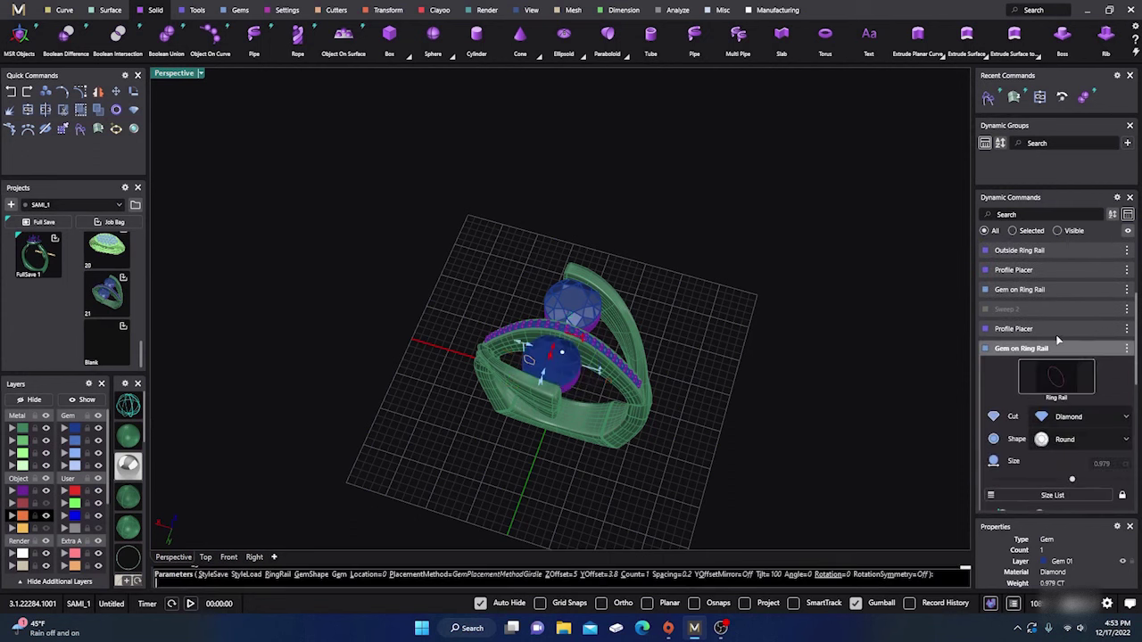
pyautogui.scroll(-2, 1048, 330)
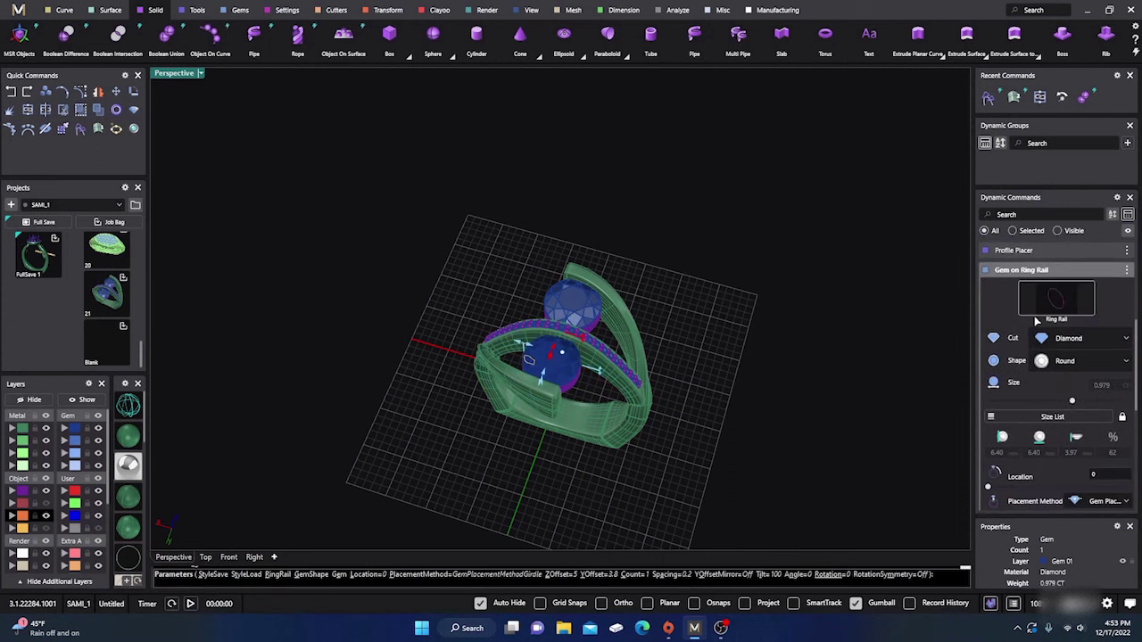
# - Try the Cushion shape for the front centre stone and check how it sits beside the band
pyautogui.click(1060, 368)
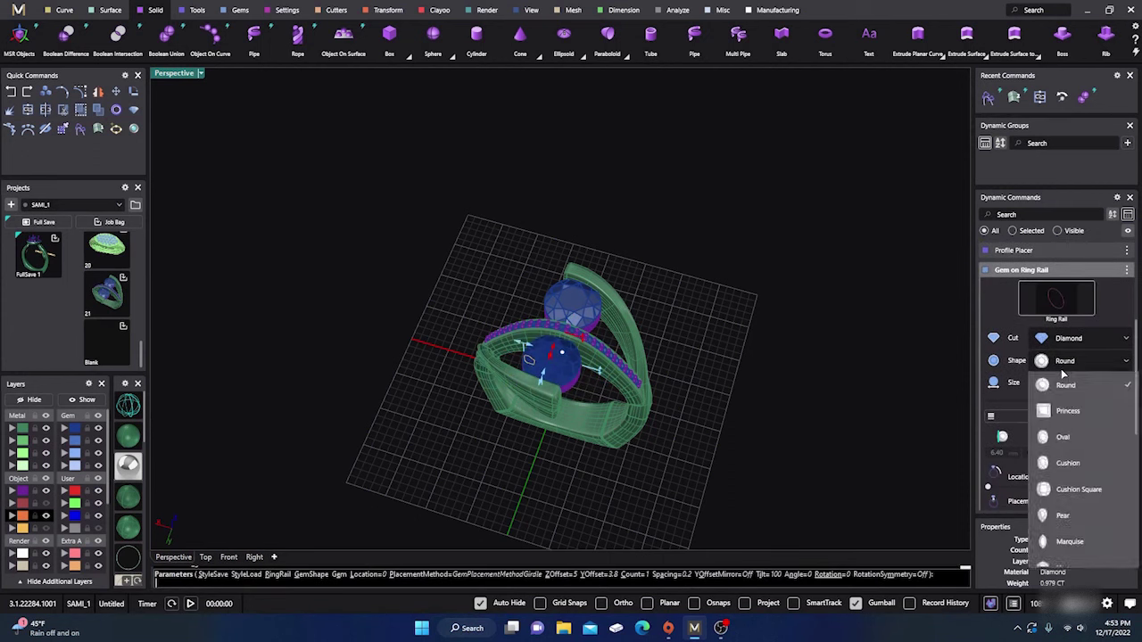
pyautogui.click(1065, 464)
pyautogui.moveTo(788, 343); pyautogui.dragTo(800, 351, button='right')
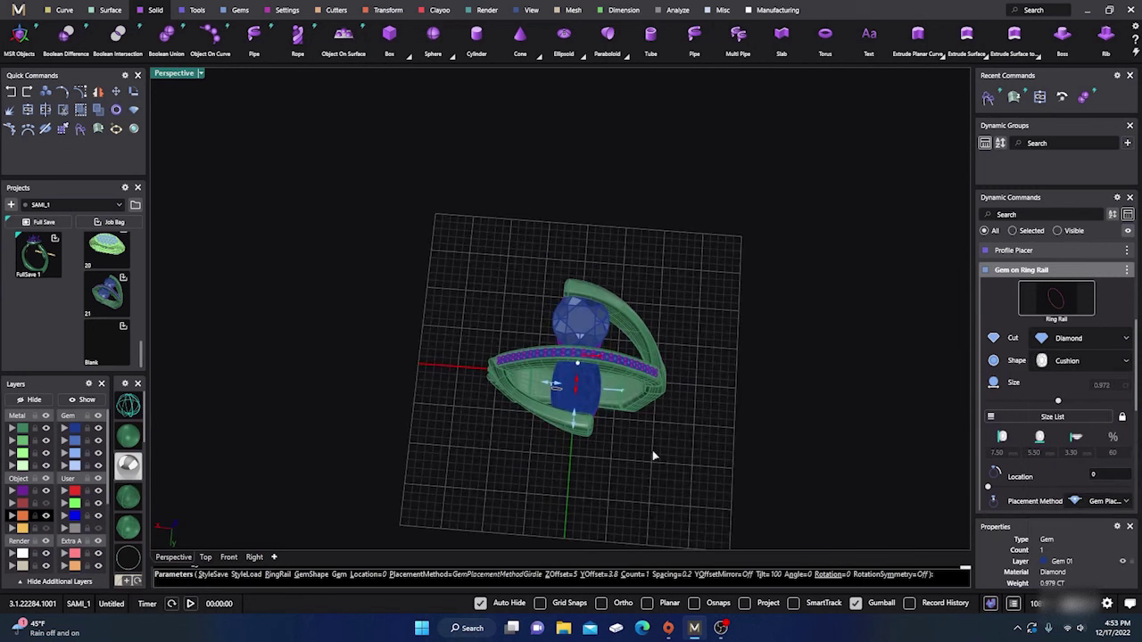
pyautogui.scroll(6, 563, 398)
pyautogui.moveTo(744, 453); pyautogui.dragTo(594, 385, button='right')
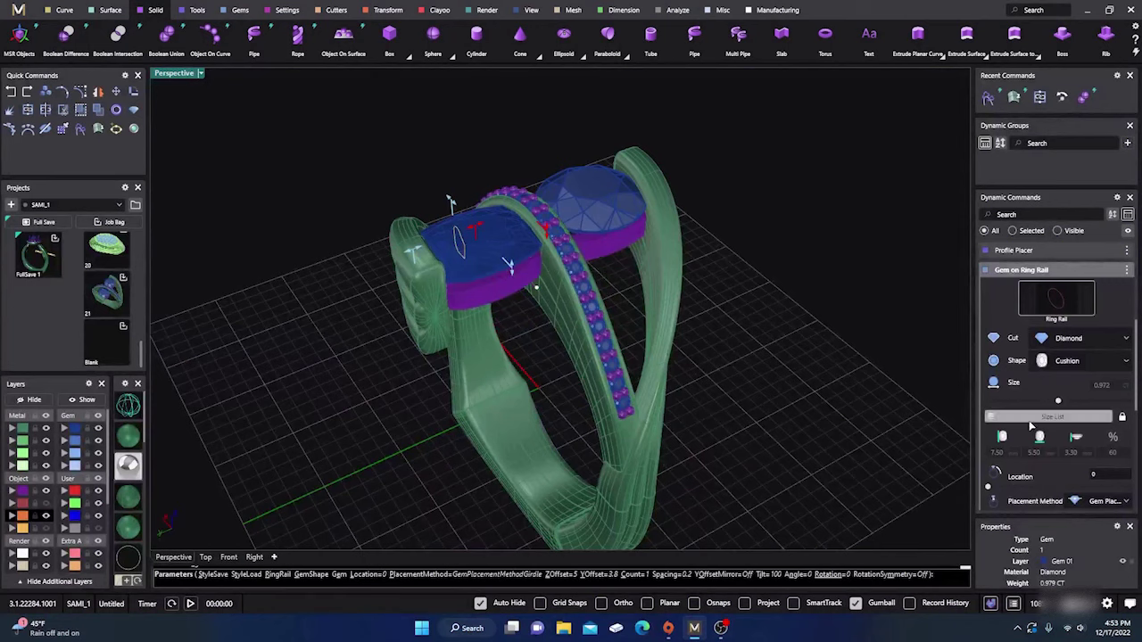
# - Try the Oval shape for the front centre stone
pyautogui.click(1125, 362)
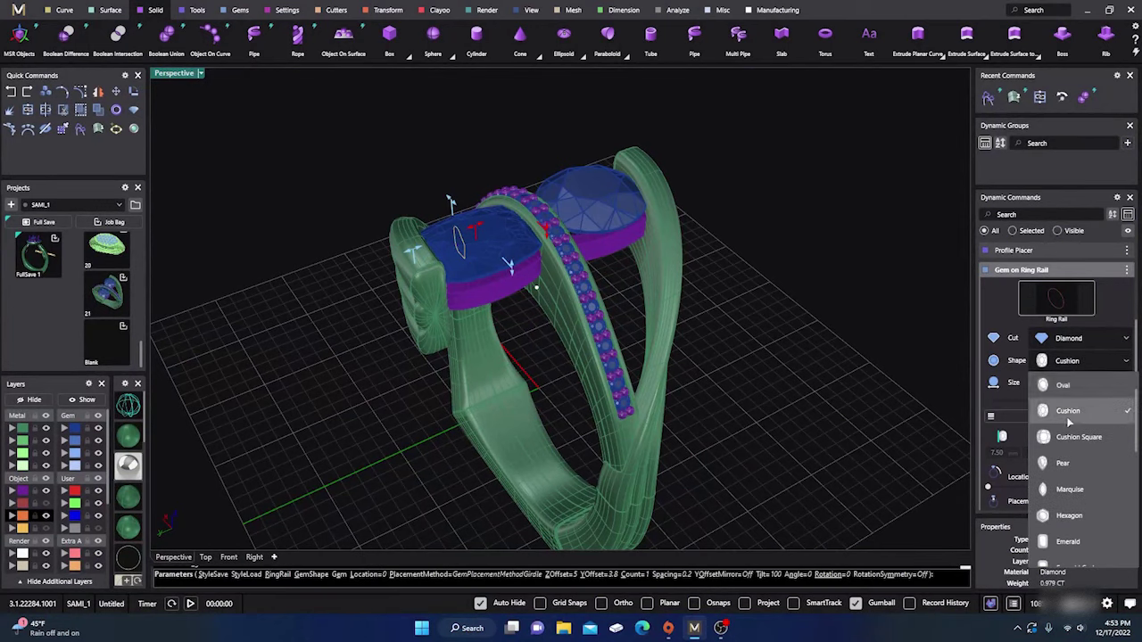
pyautogui.click(1071, 387)
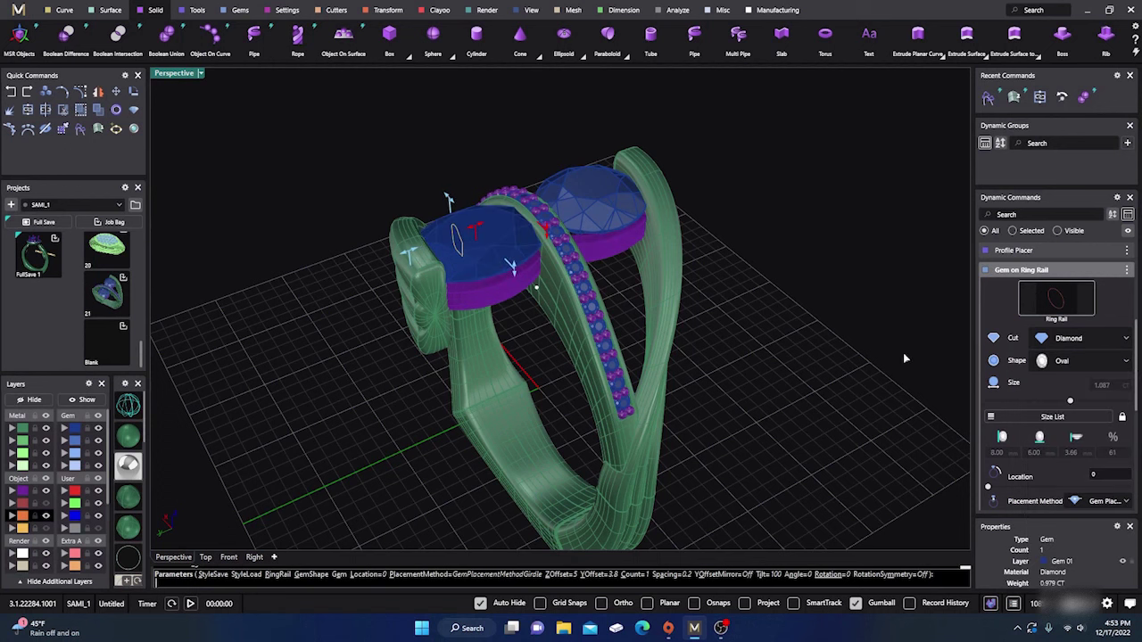
# - Examine how the oval stone and its bezel fit between the arm and the central diamond band
pyautogui.moveTo(837, 312); pyautogui.dragTo(713, 337, button='right')
pyautogui.scroll(6, 713, 338)
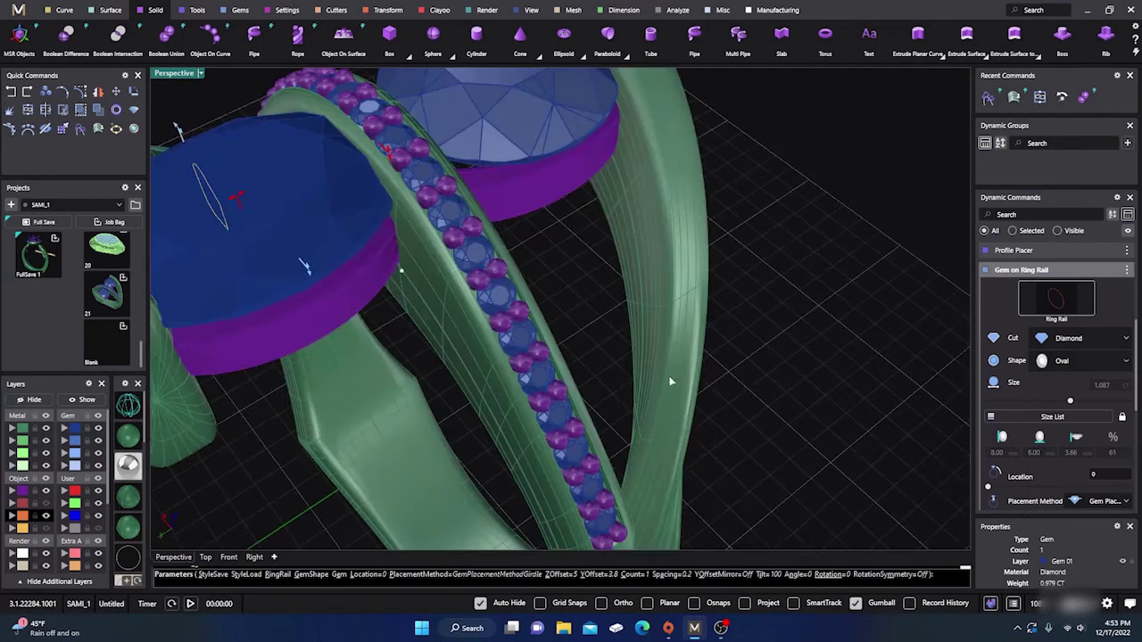
pyautogui.moveTo(669, 378); pyautogui.dragTo(535, 331, button='right')
pyautogui.scroll(-9, 603, 328)
pyautogui.scroll(3, 553, 241)
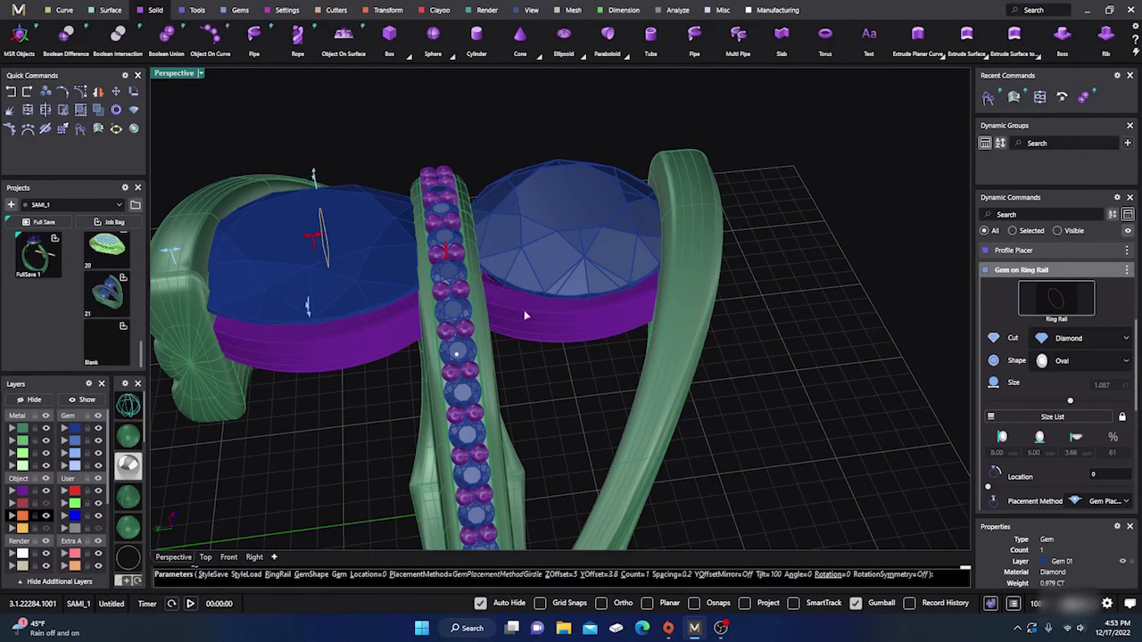
pyautogui.scroll(-5, 594, 289)
pyautogui.moveTo(594, 289); pyautogui.dragTo(582, 384, button='right')
pyautogui.scroll(5, 546, 332)
pyautogui.scroll(-6, 546, 327)
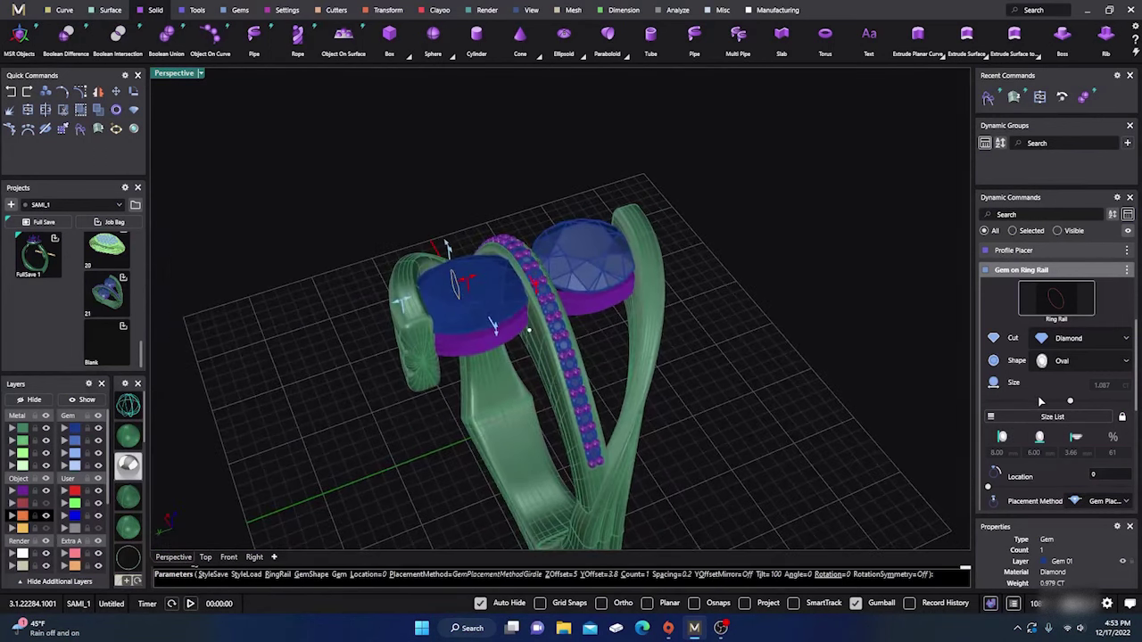
# - Set the front centre stone's shape to Round and finish the Gem on Ring Rail edit
pyautogui.scroll(3, 1039, 402)
pyautogui.scroll(-3, 1040, 402)
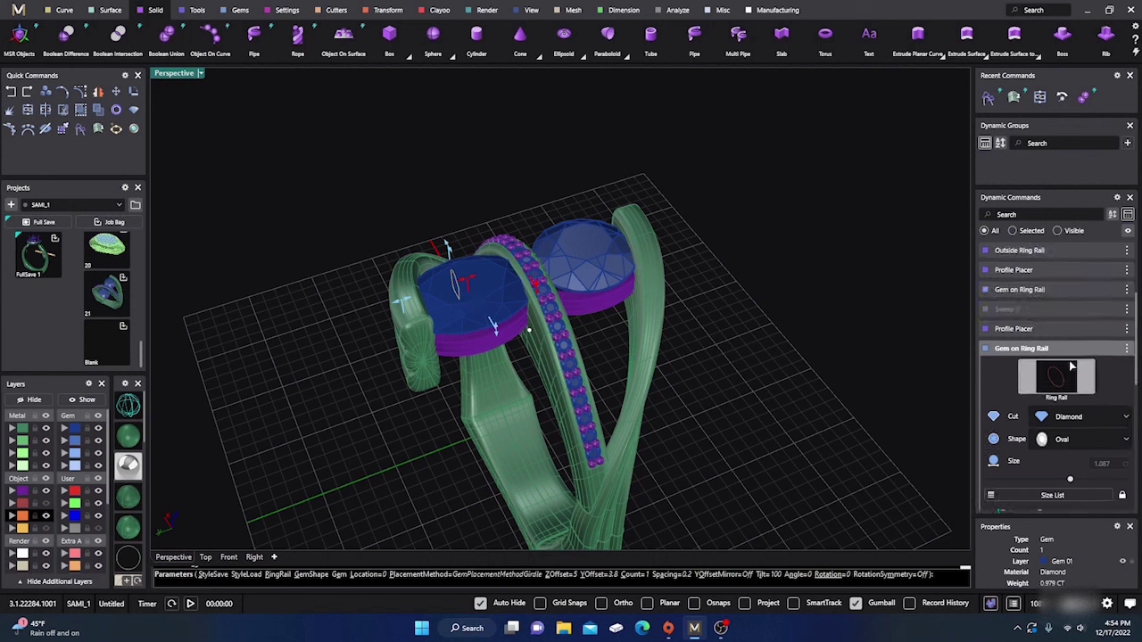
pyautogui.click(1080, 392)
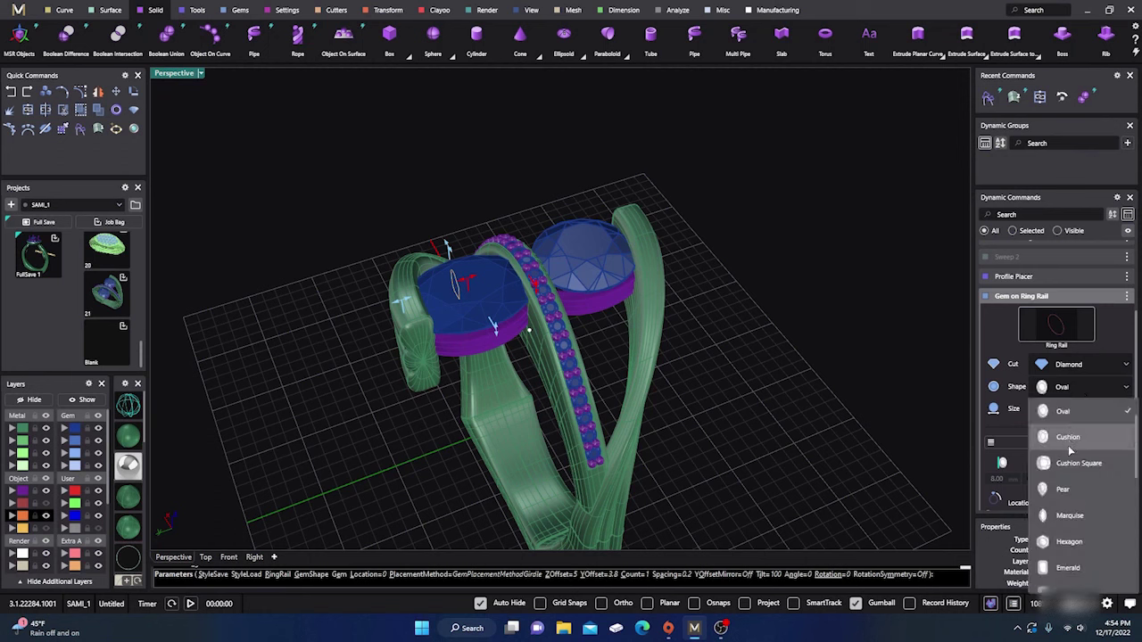
pyautogui.click(1073, 416)
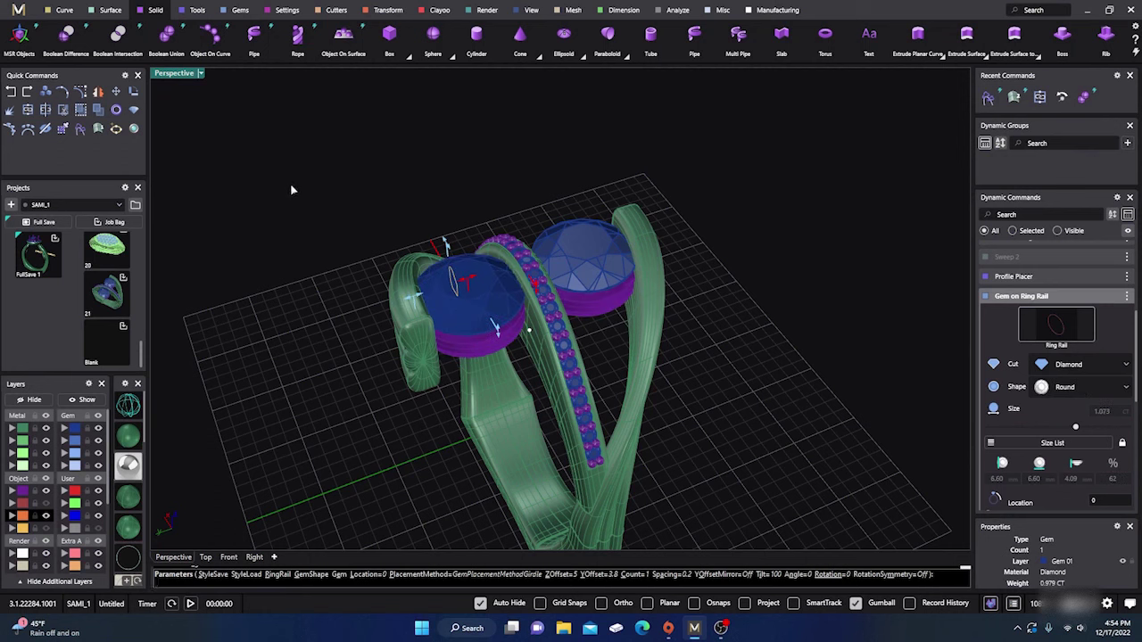
pyautogui.rightClick(253, 207)
# - Show the finished ring in the rendered metal display and inspect it from several sides
pyautogui.moveTo(252, 208); pyautogui.dragTo(322, 275, button='right')
pyautogui.click(127, 465)
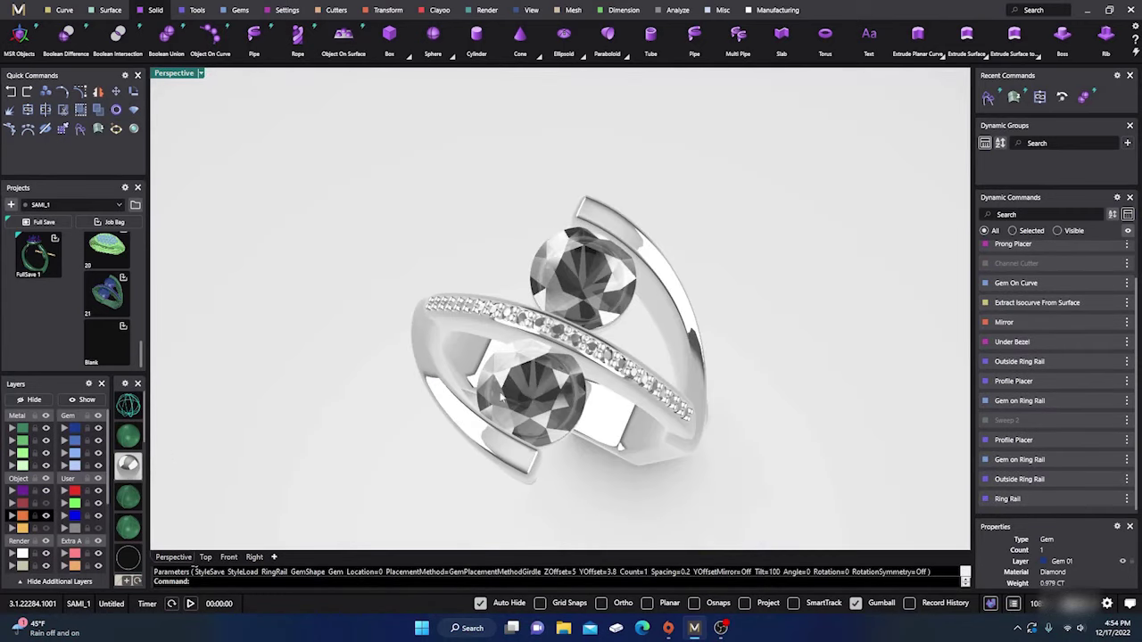
pyautogui.moveTo(591, 397); pyautogui.dragTo(553, 372, button='right')
pyautogui.scroll(-6, 608, 324)
pyautogui.scroll(5, 610, 322)
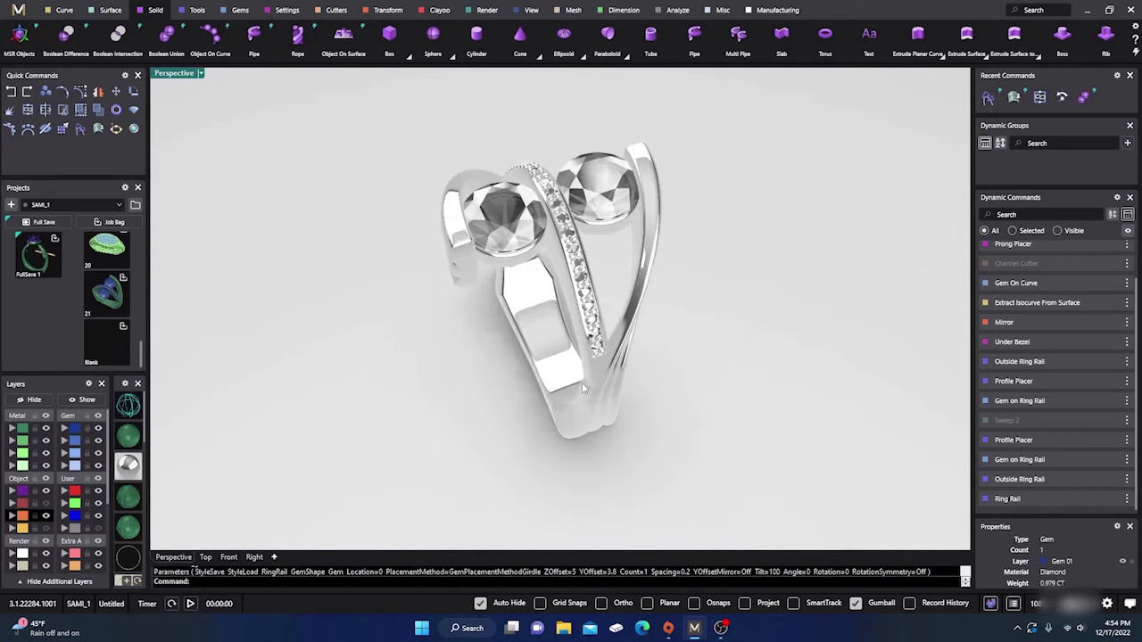
pyautogui.moveTo(632, 425); pyautogui.dragTo(476, 374, button='right')
pyautogui.scroll(-6, 726, 303)
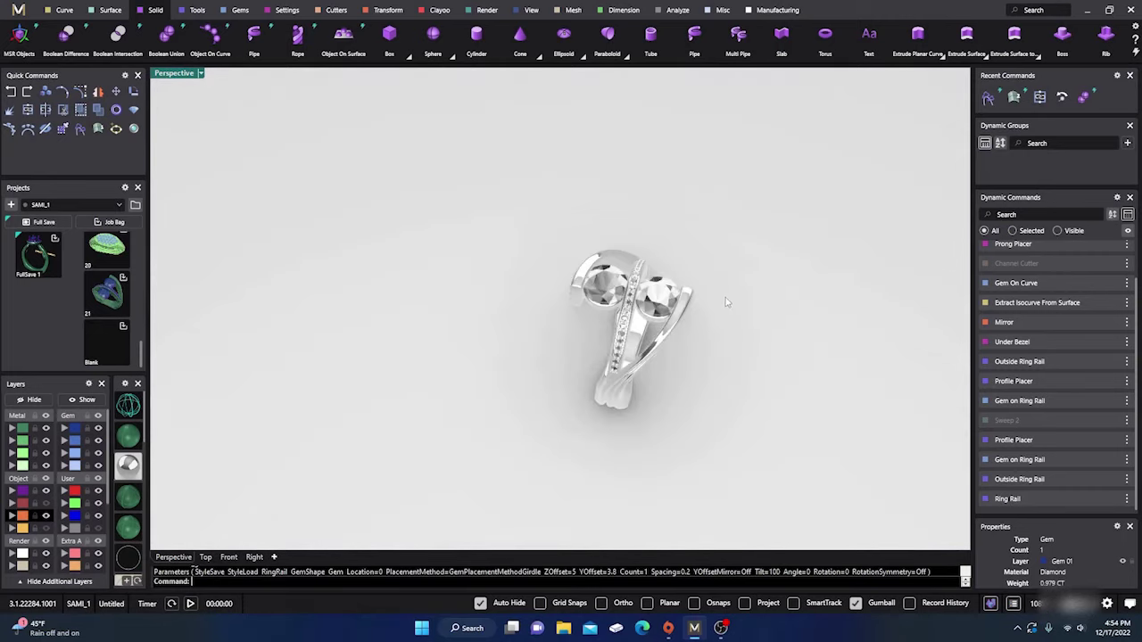